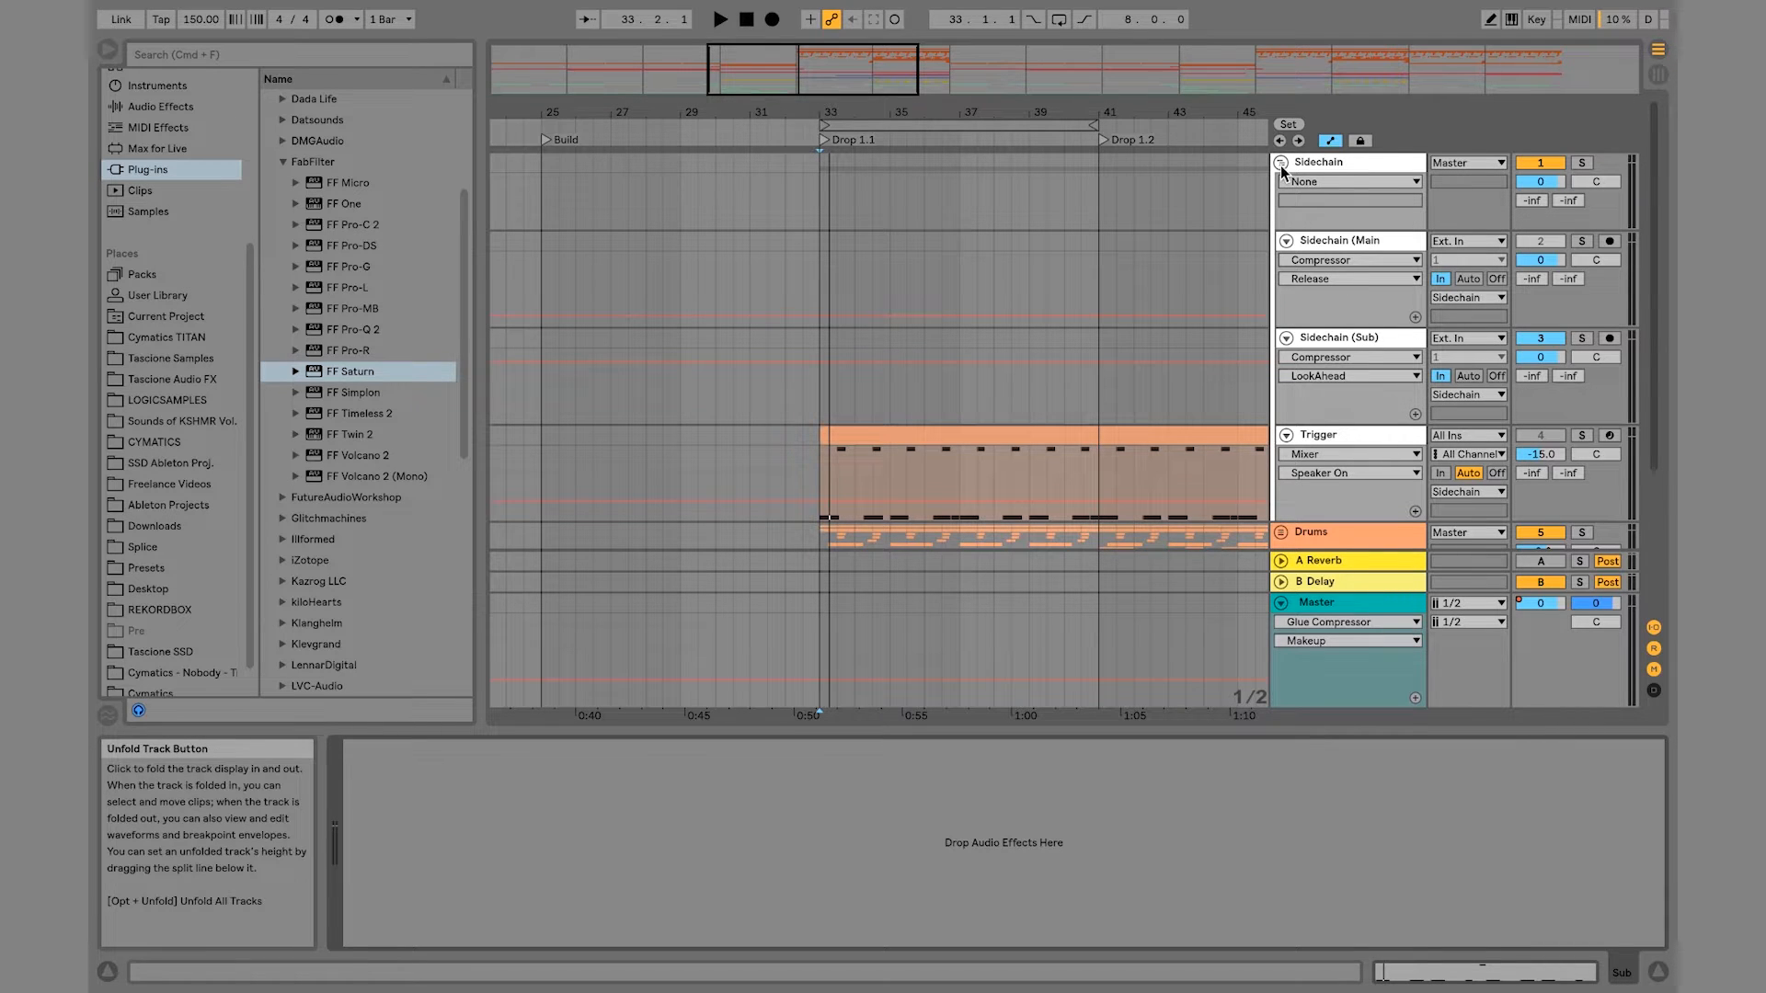
Step: Unfold the Synths - Drop group and view the device chains of its Main Lead and Brass Drop tracks
scroll(1338, 455, down, 5)
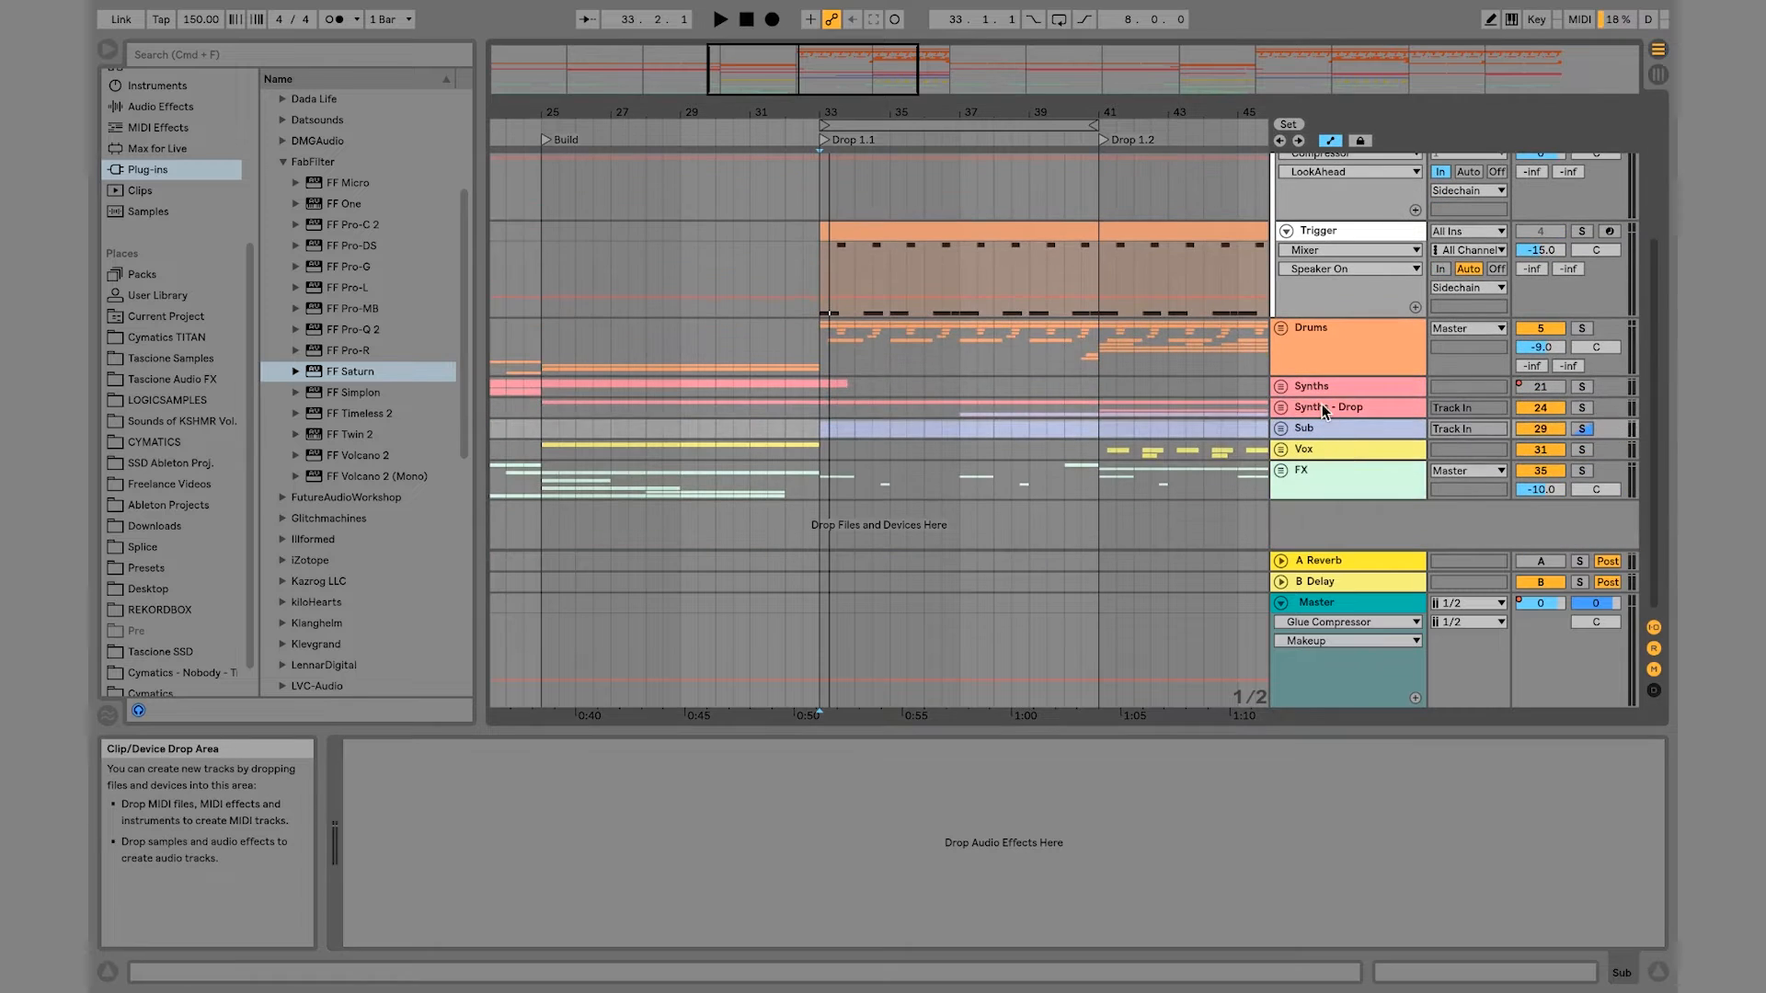
click(1312, 408)
click(1280, 408)
scroll(1337, 414, down, 2)
click(1337, 399)
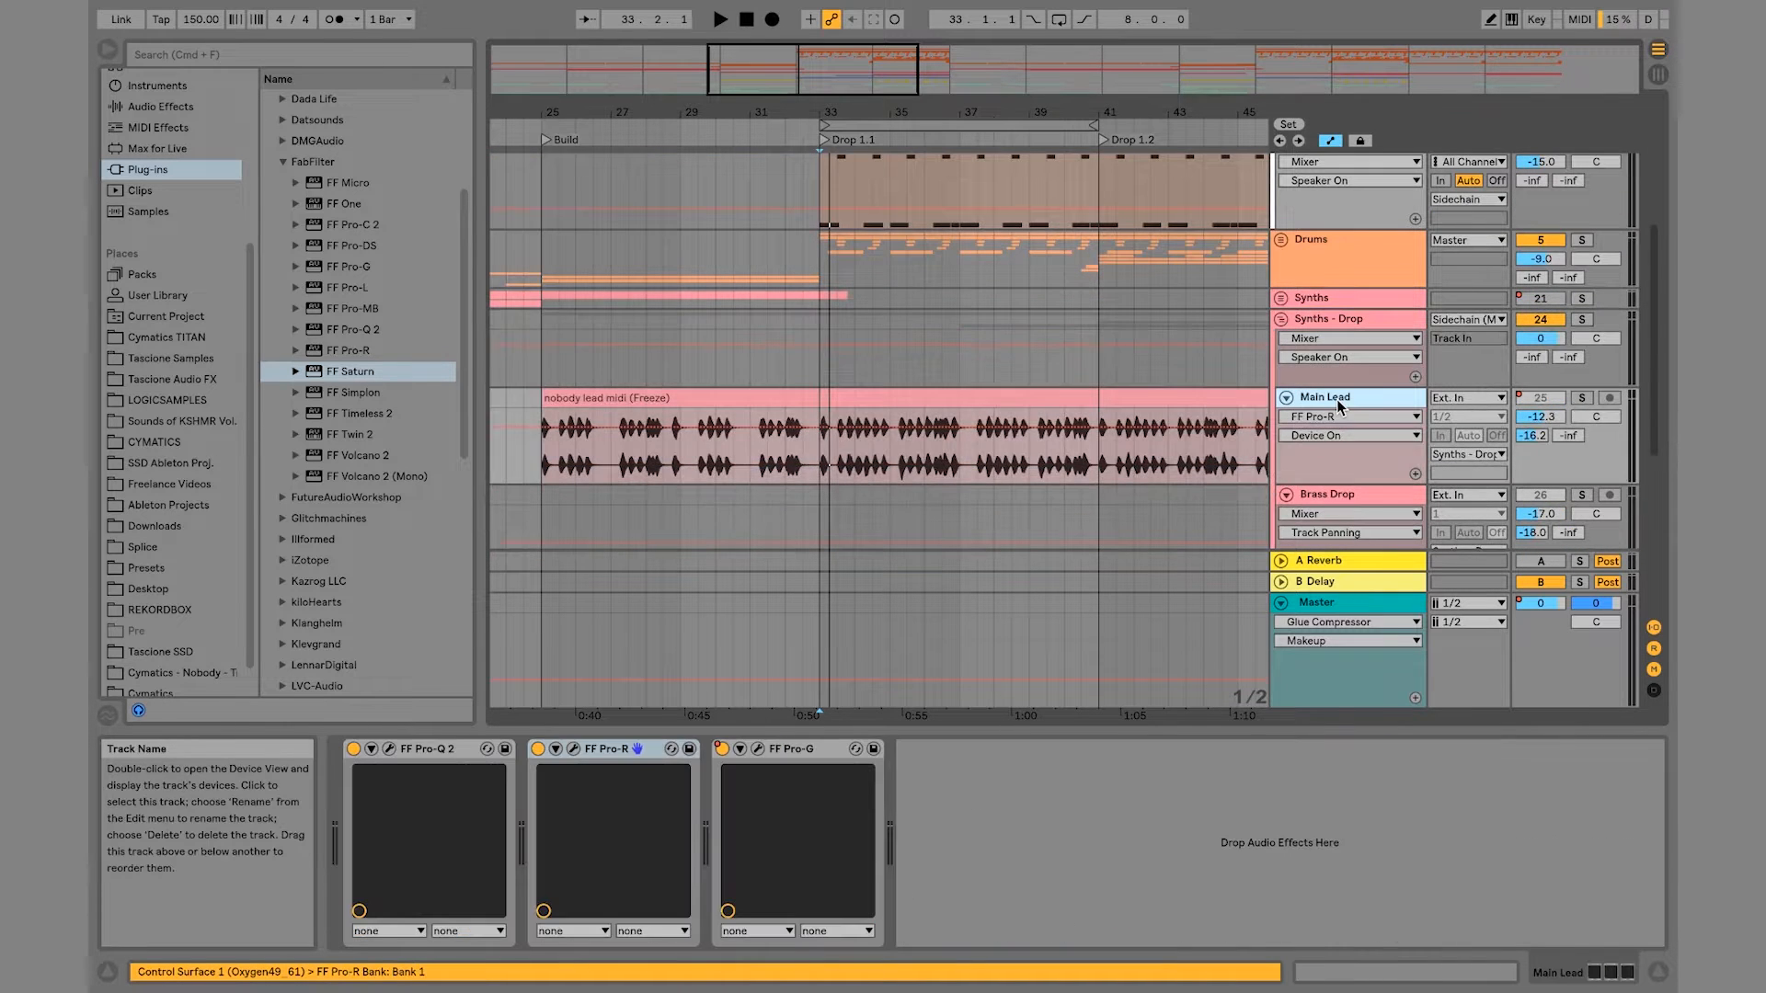
click(1340, 493)
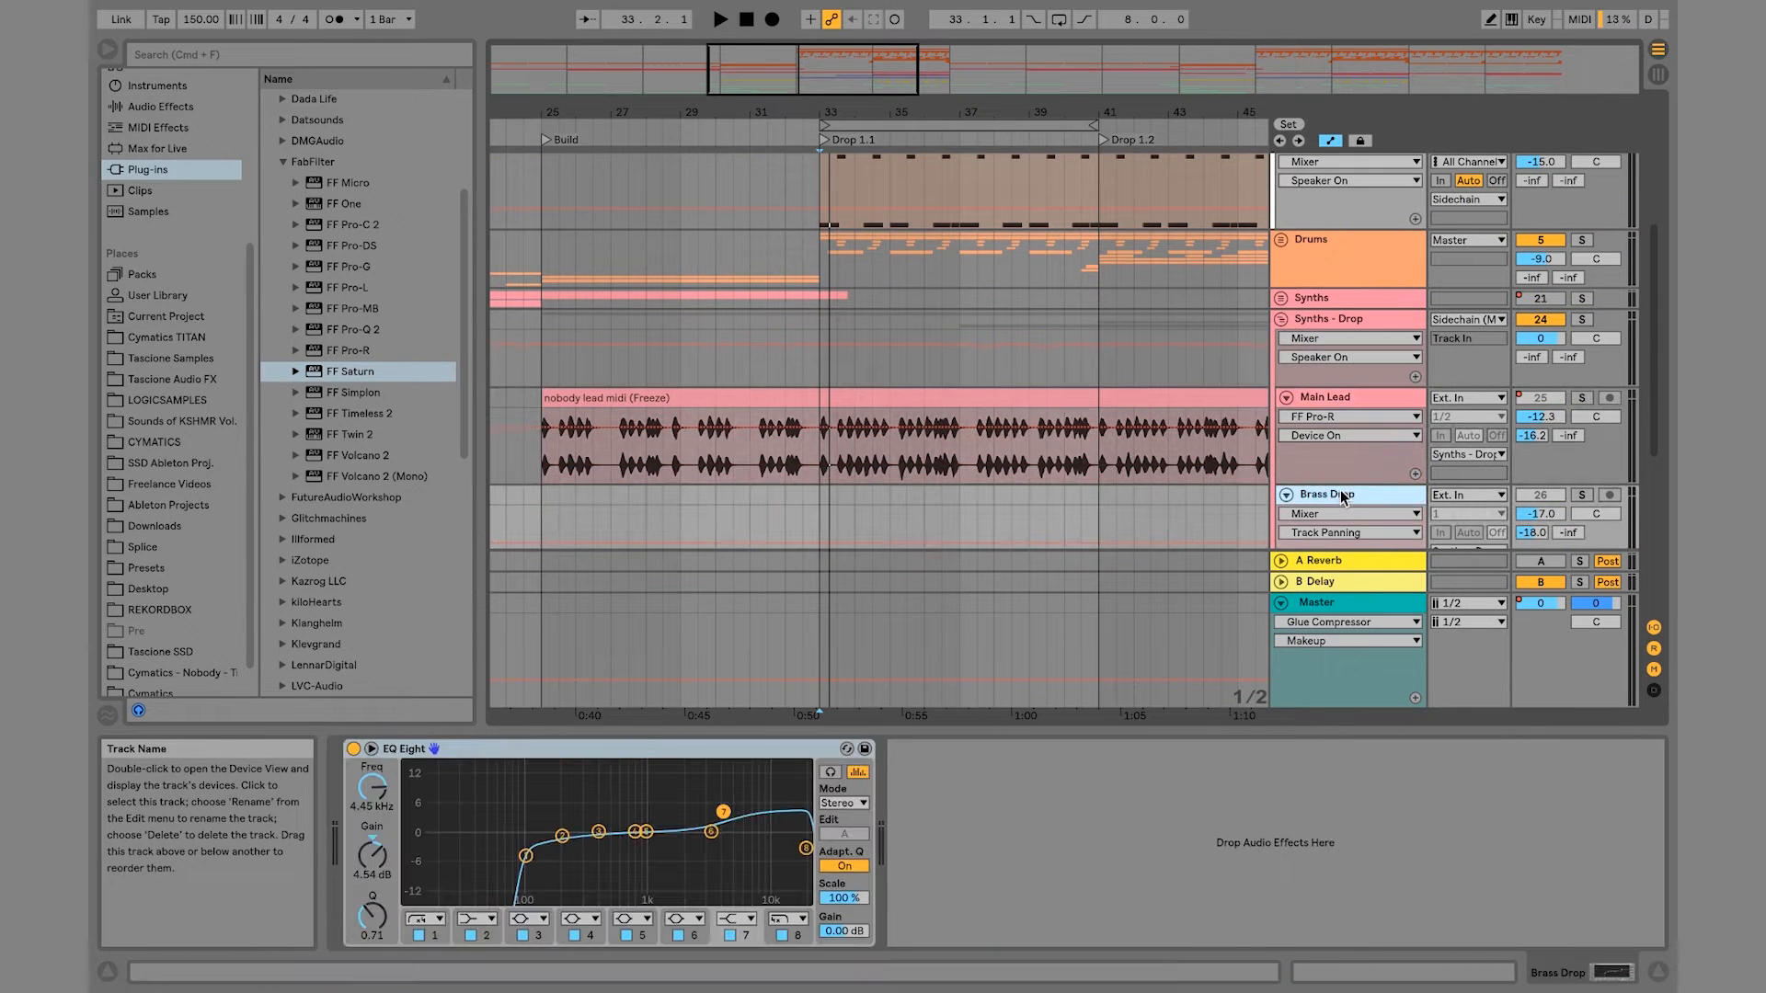
click(1328, 399)
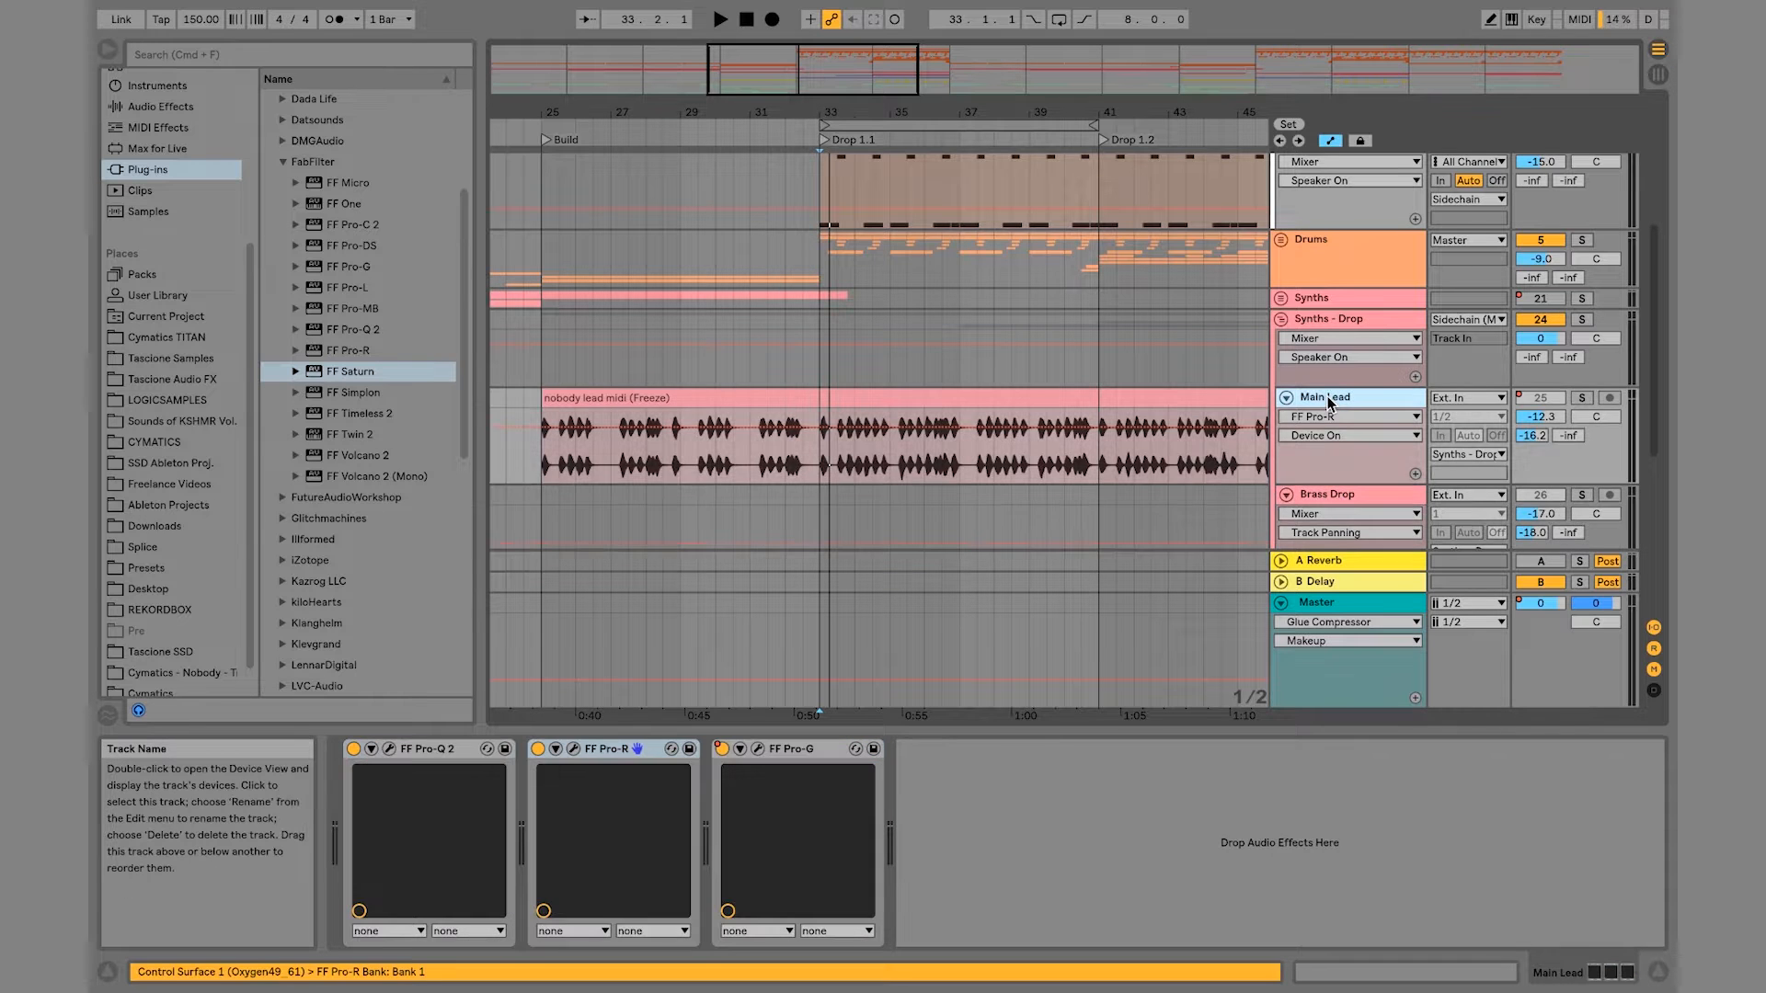
Step: Step through the tracks below Brass Drop and view the Main Lead 2 track's device chain
scroll(1330, 402, down, 3)
click(1322, 340)
key(Down)
key(Down)
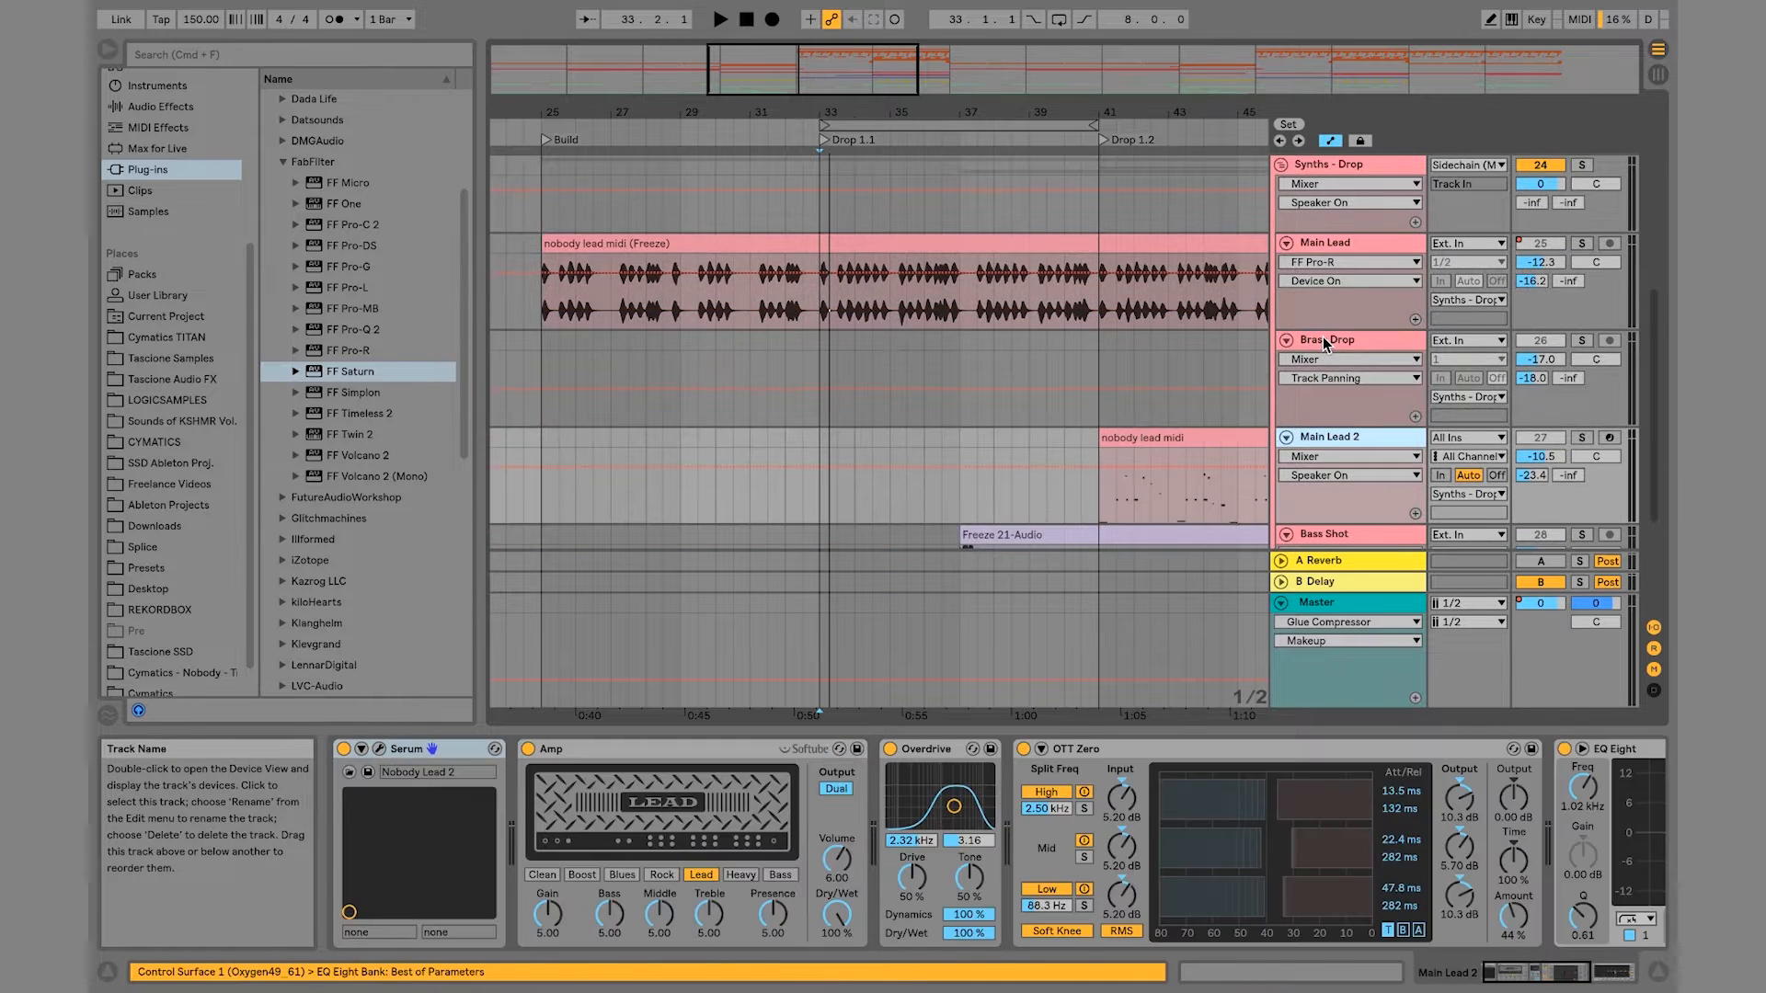
key(Up)
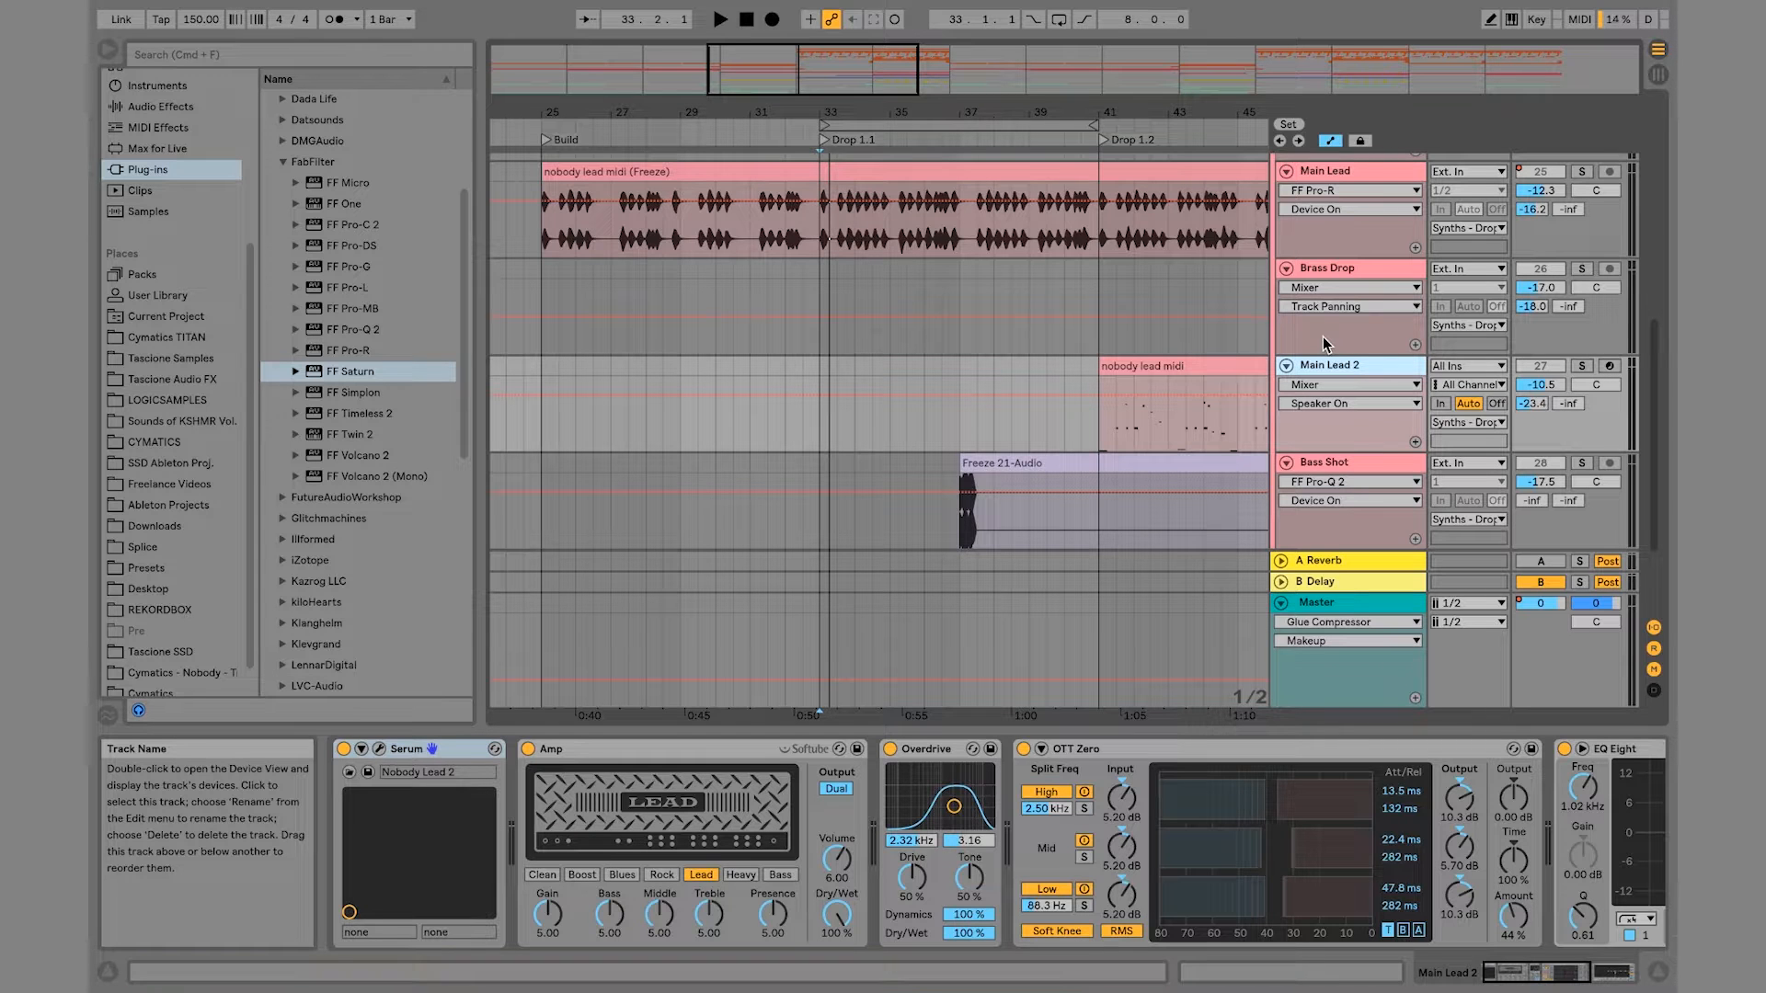
Step: View the effect chain on the Synths - Drop group, fold the group, and compare it with the neighbouring Synths group
scroll(1322, 337, up, 3)
click(1299, 255)
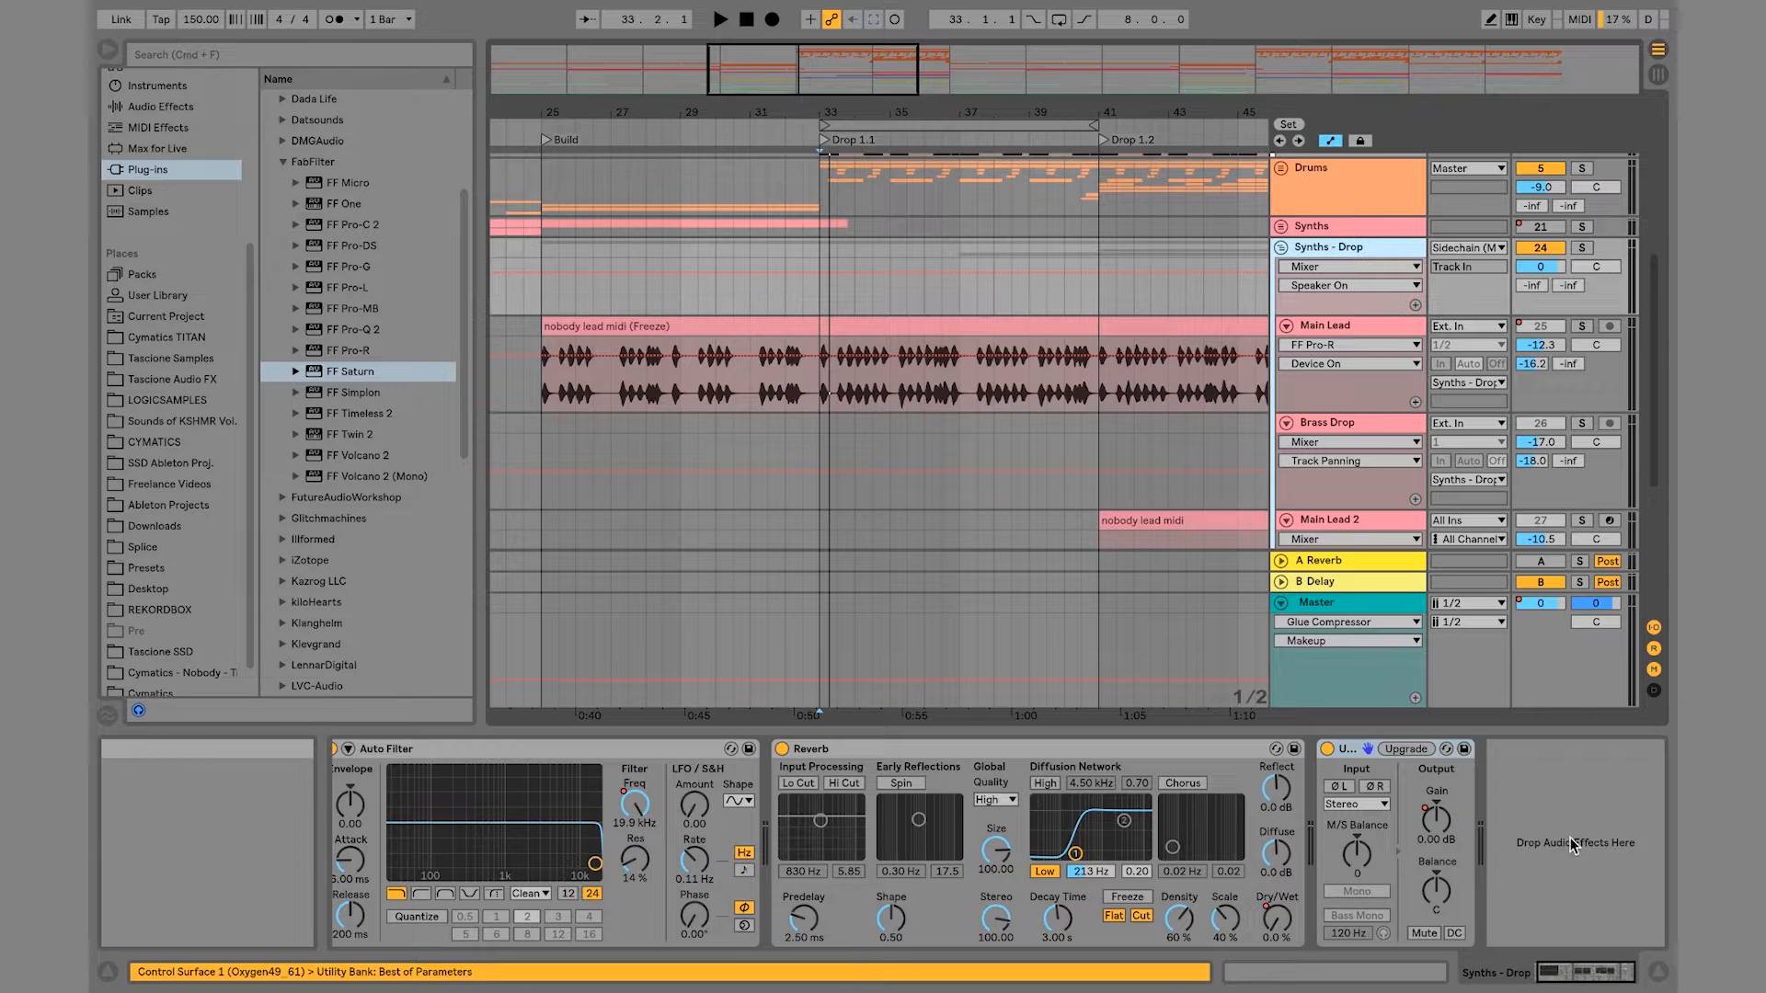
click(1281, 247)
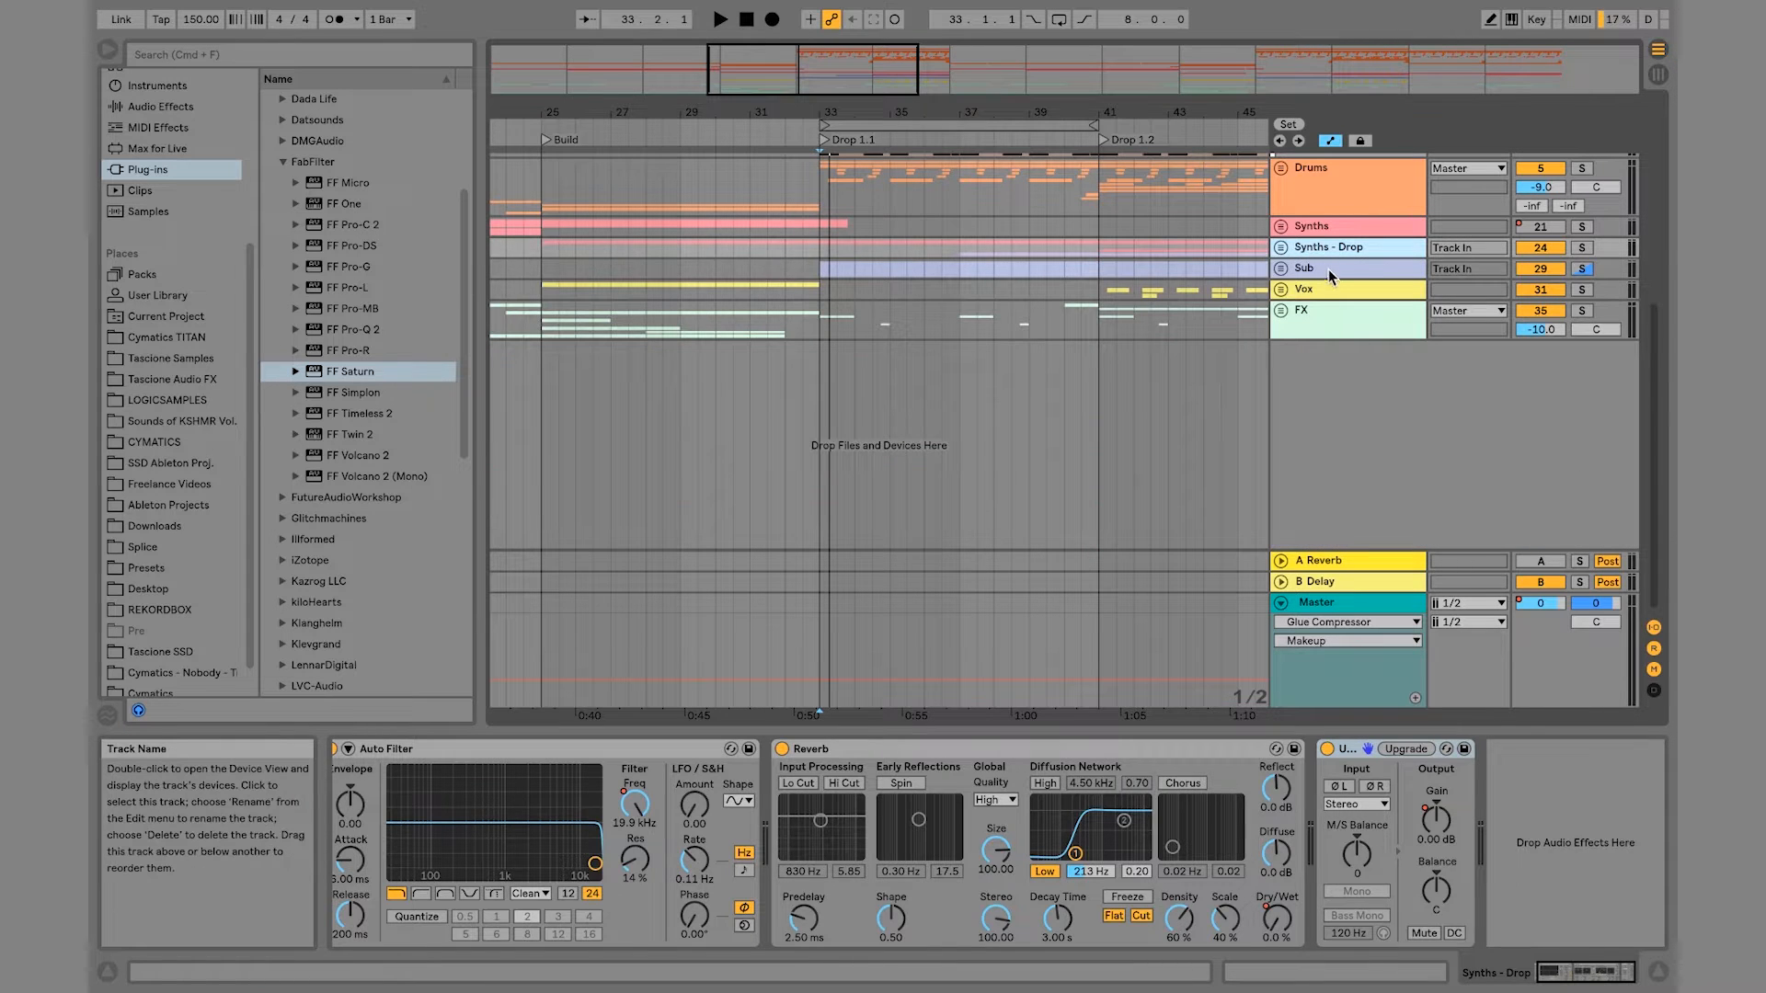
click(1328, 268)
click(1316, 249)
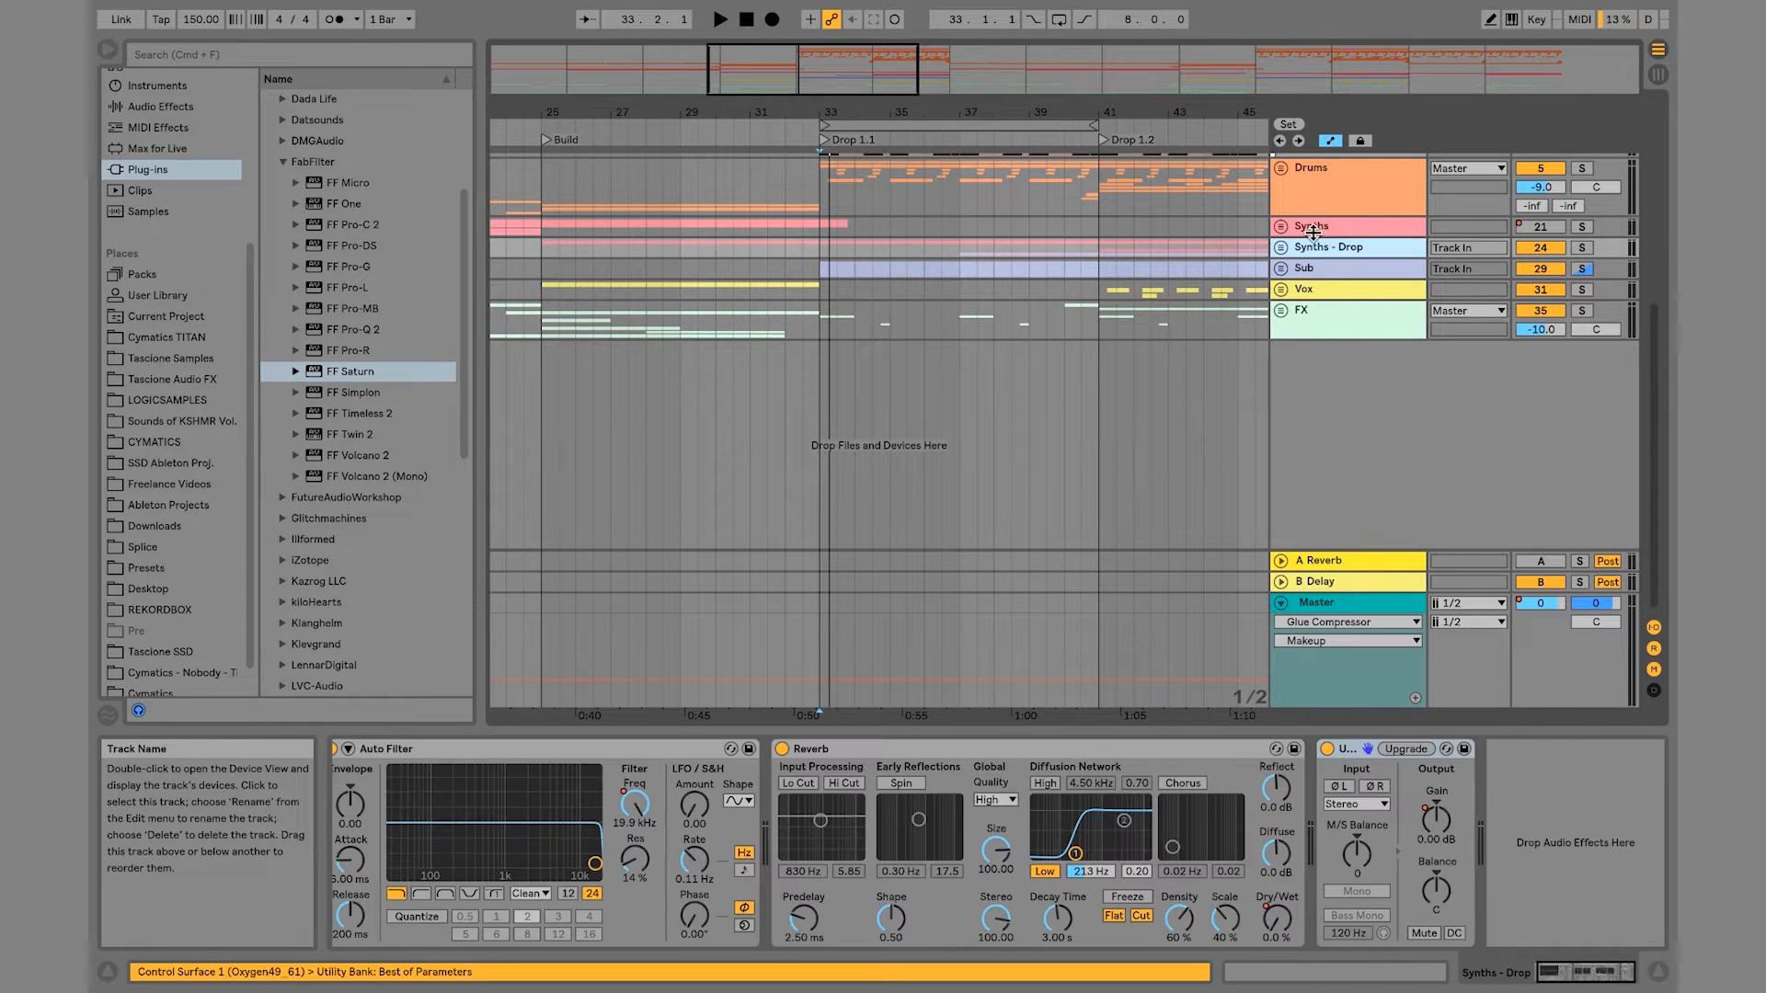
click(1301, 229)
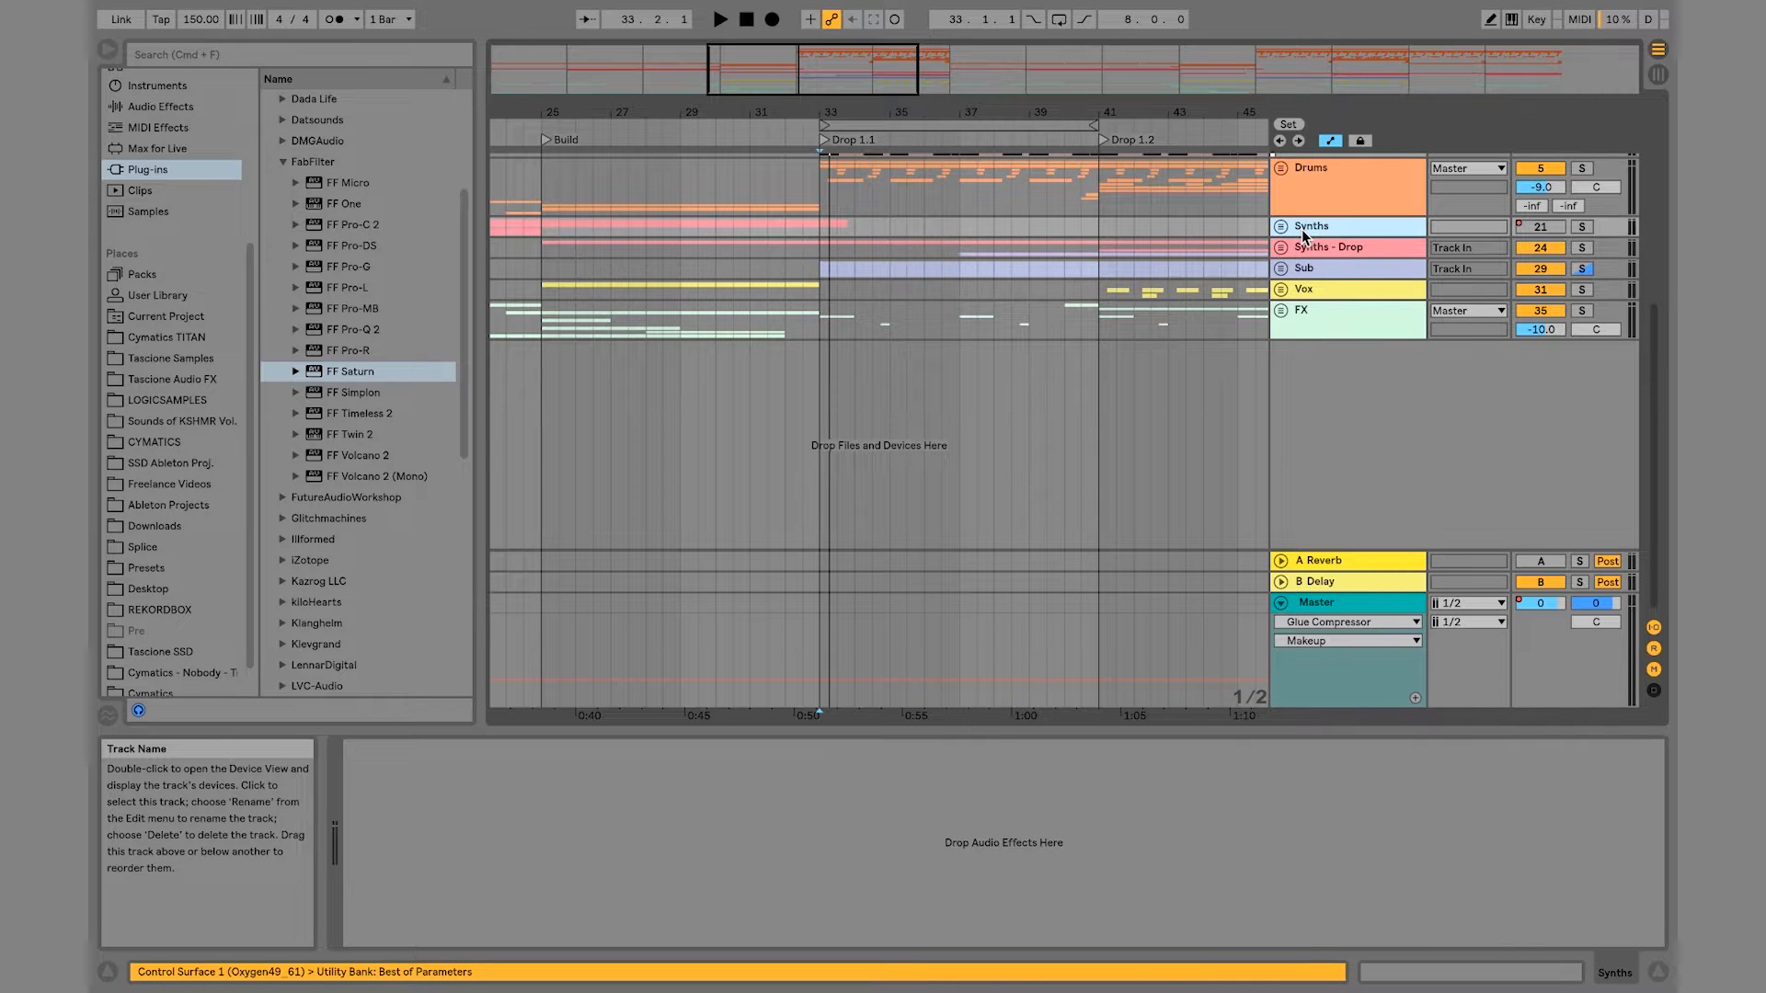
Step: Select the Sidechain (Main) track and view its Compressor settings
scroll(1301, 229, up, 5)
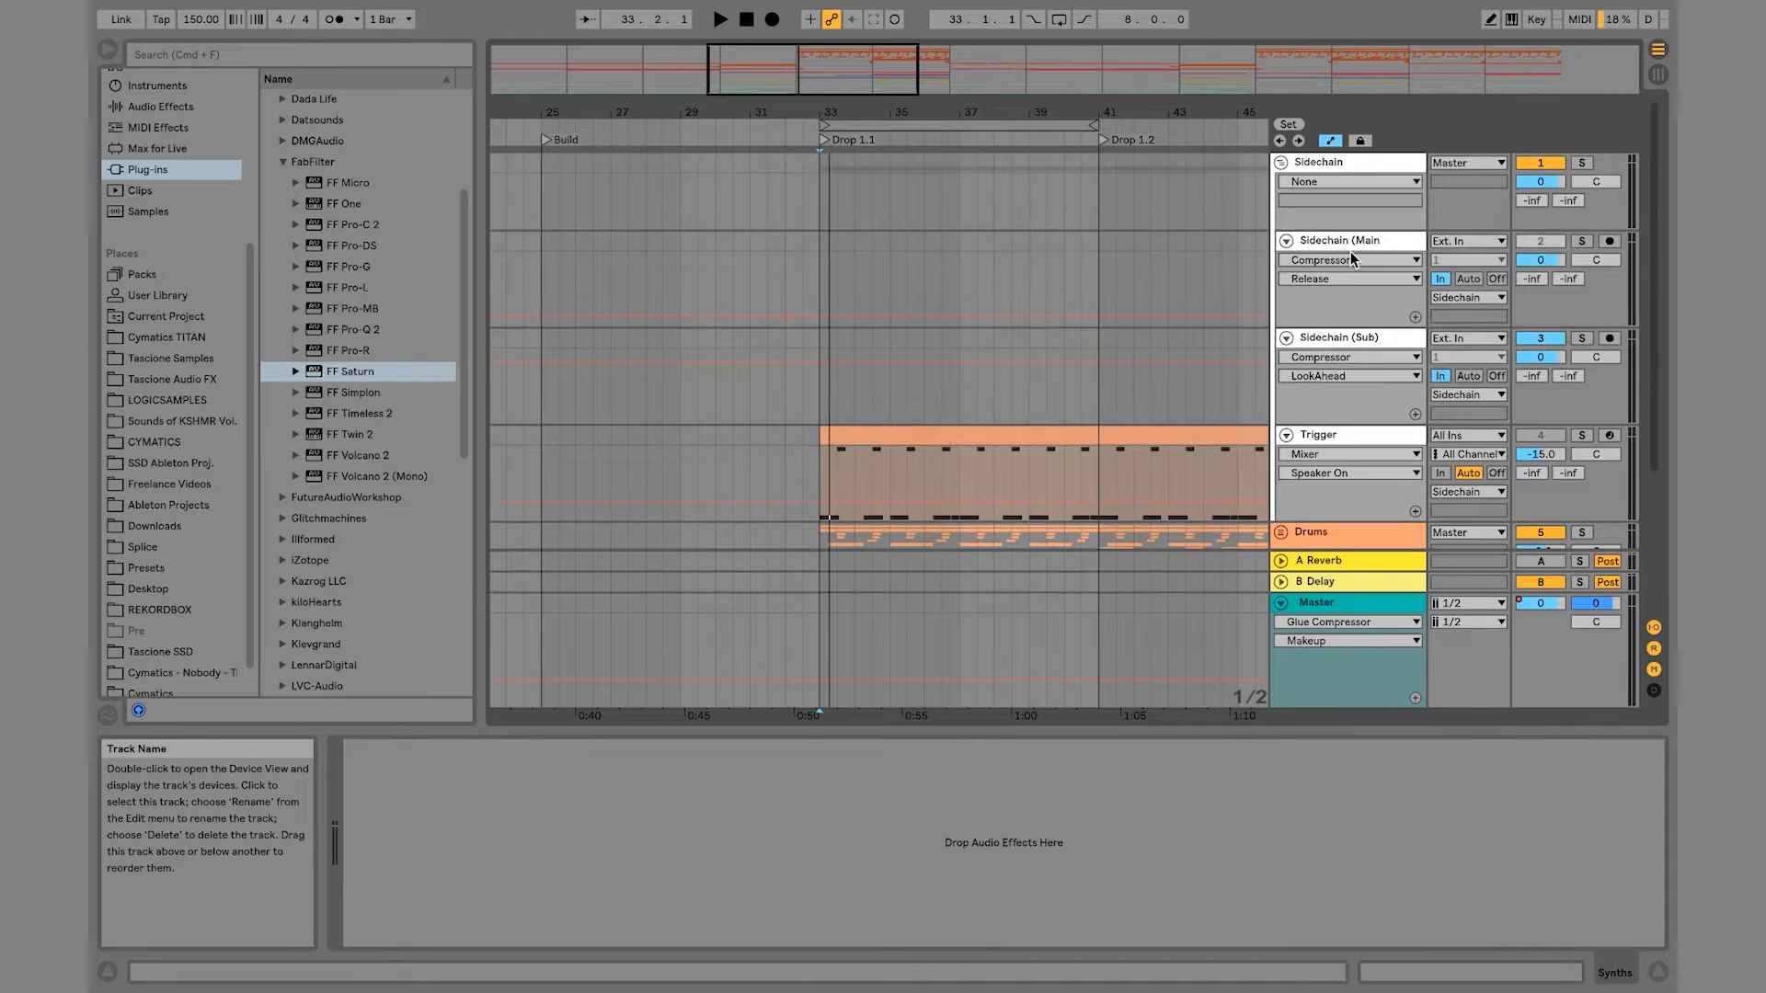
click(1350, 243)
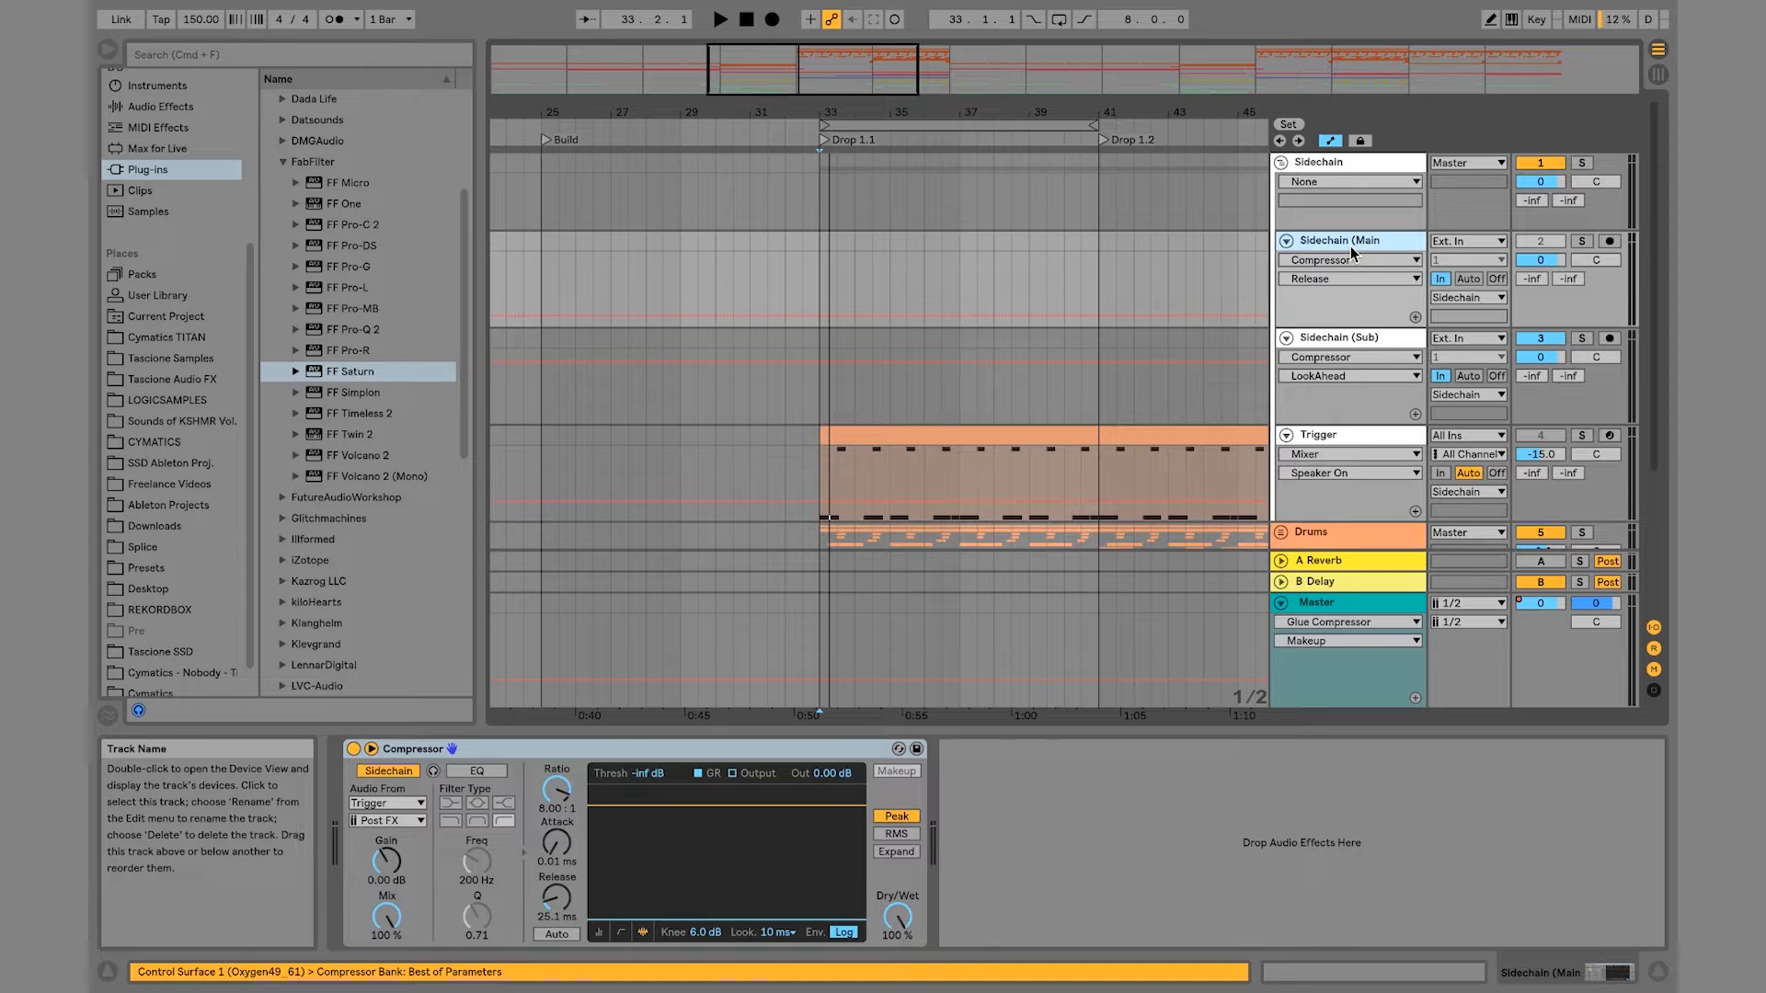
click(1317, 159)
click(1350, 238)
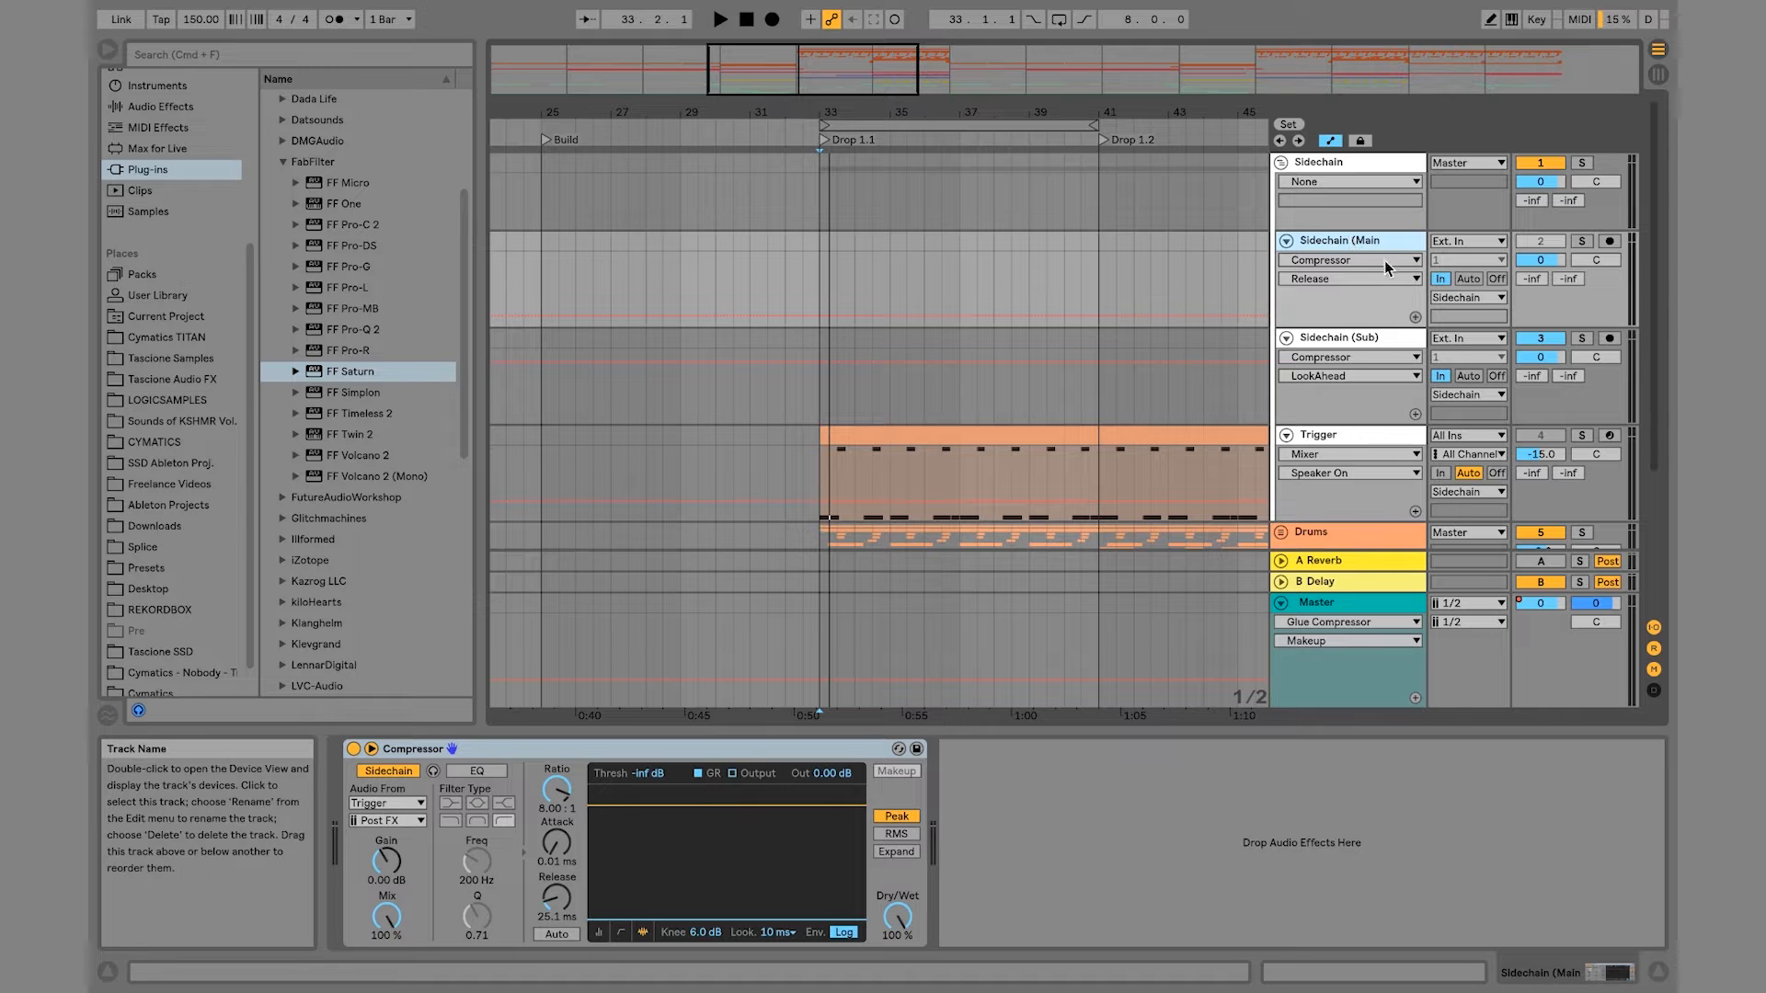
Step: Unfold the Synths - Drop group and set its output routing to the Sidechain (Main) track
scroll(1371, 243, down, 5)
click(1281, 408)
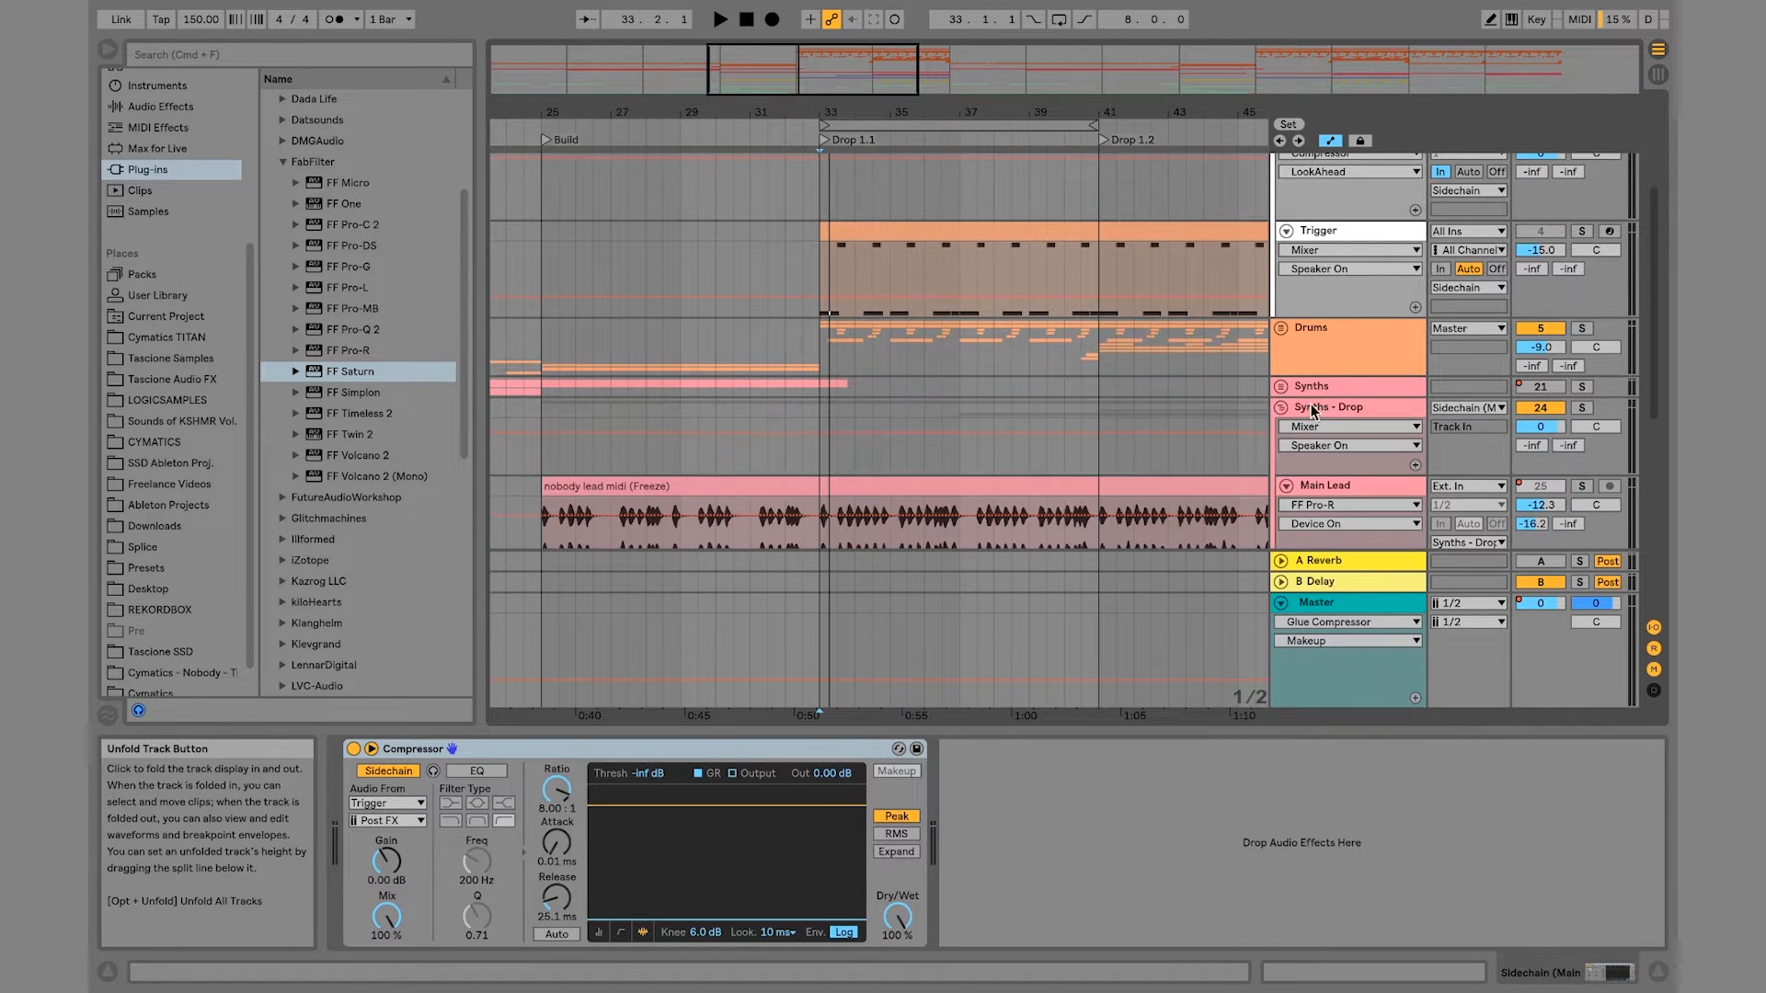
click(1340, 407)
click(1468, 407)
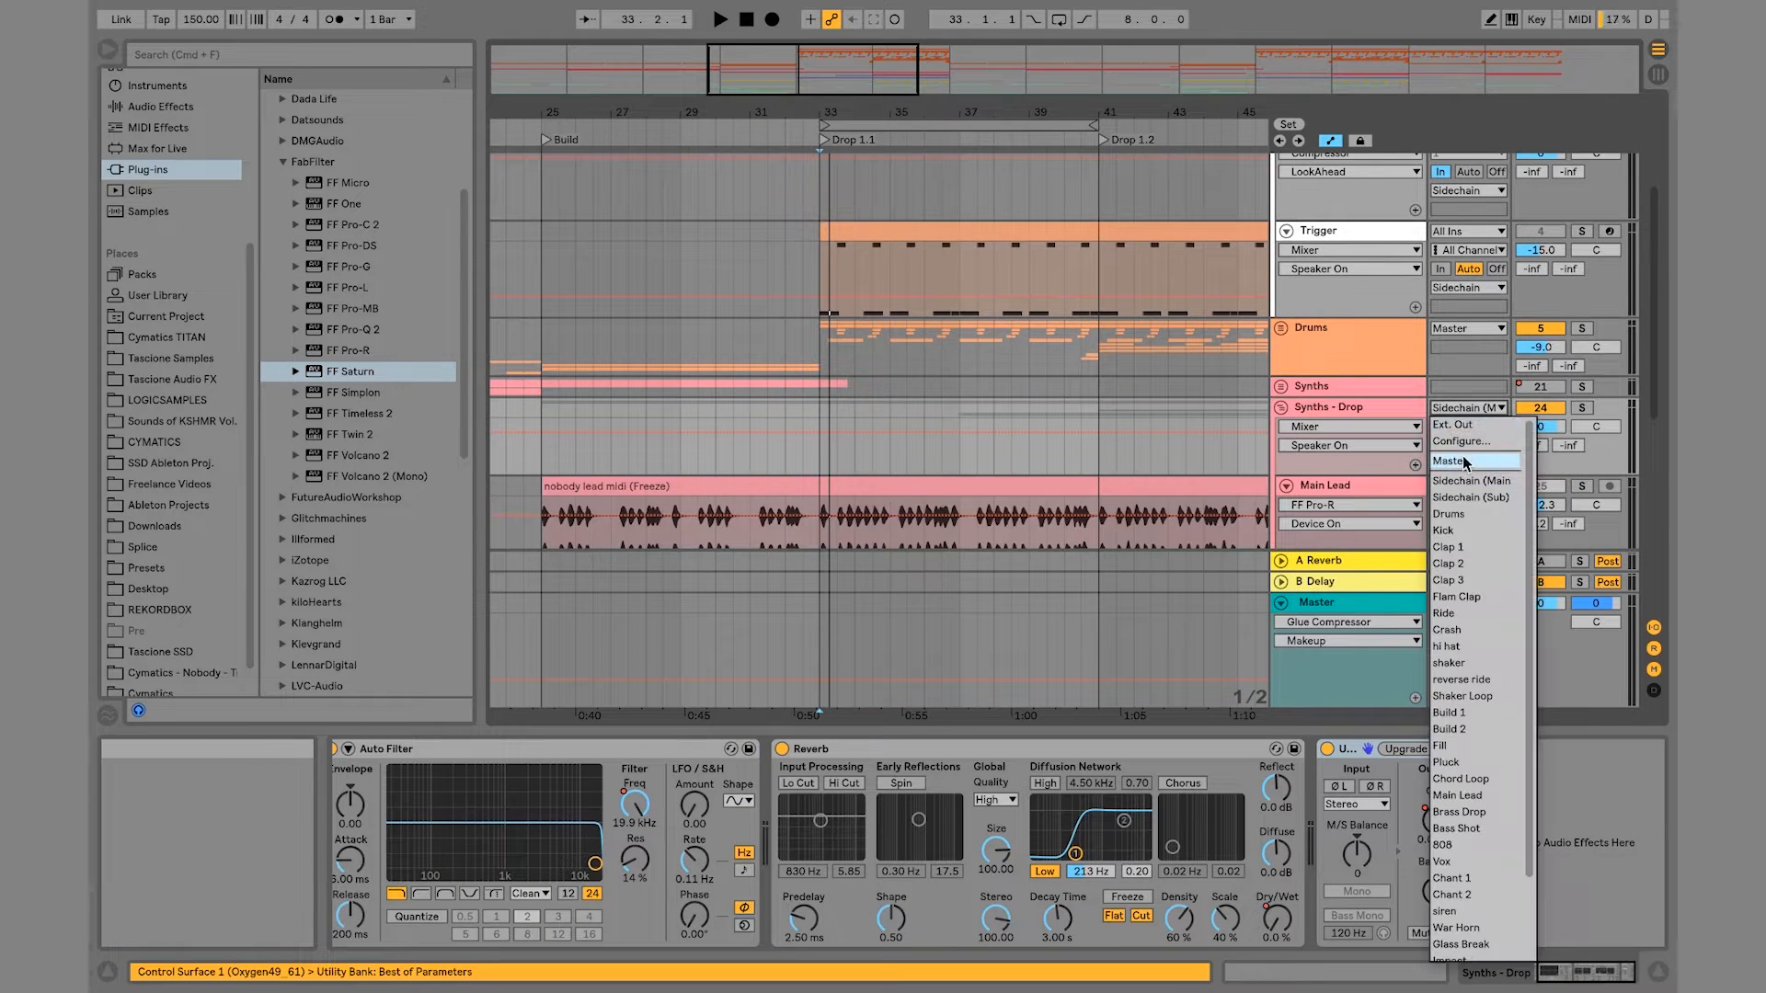
click(1333, 407)
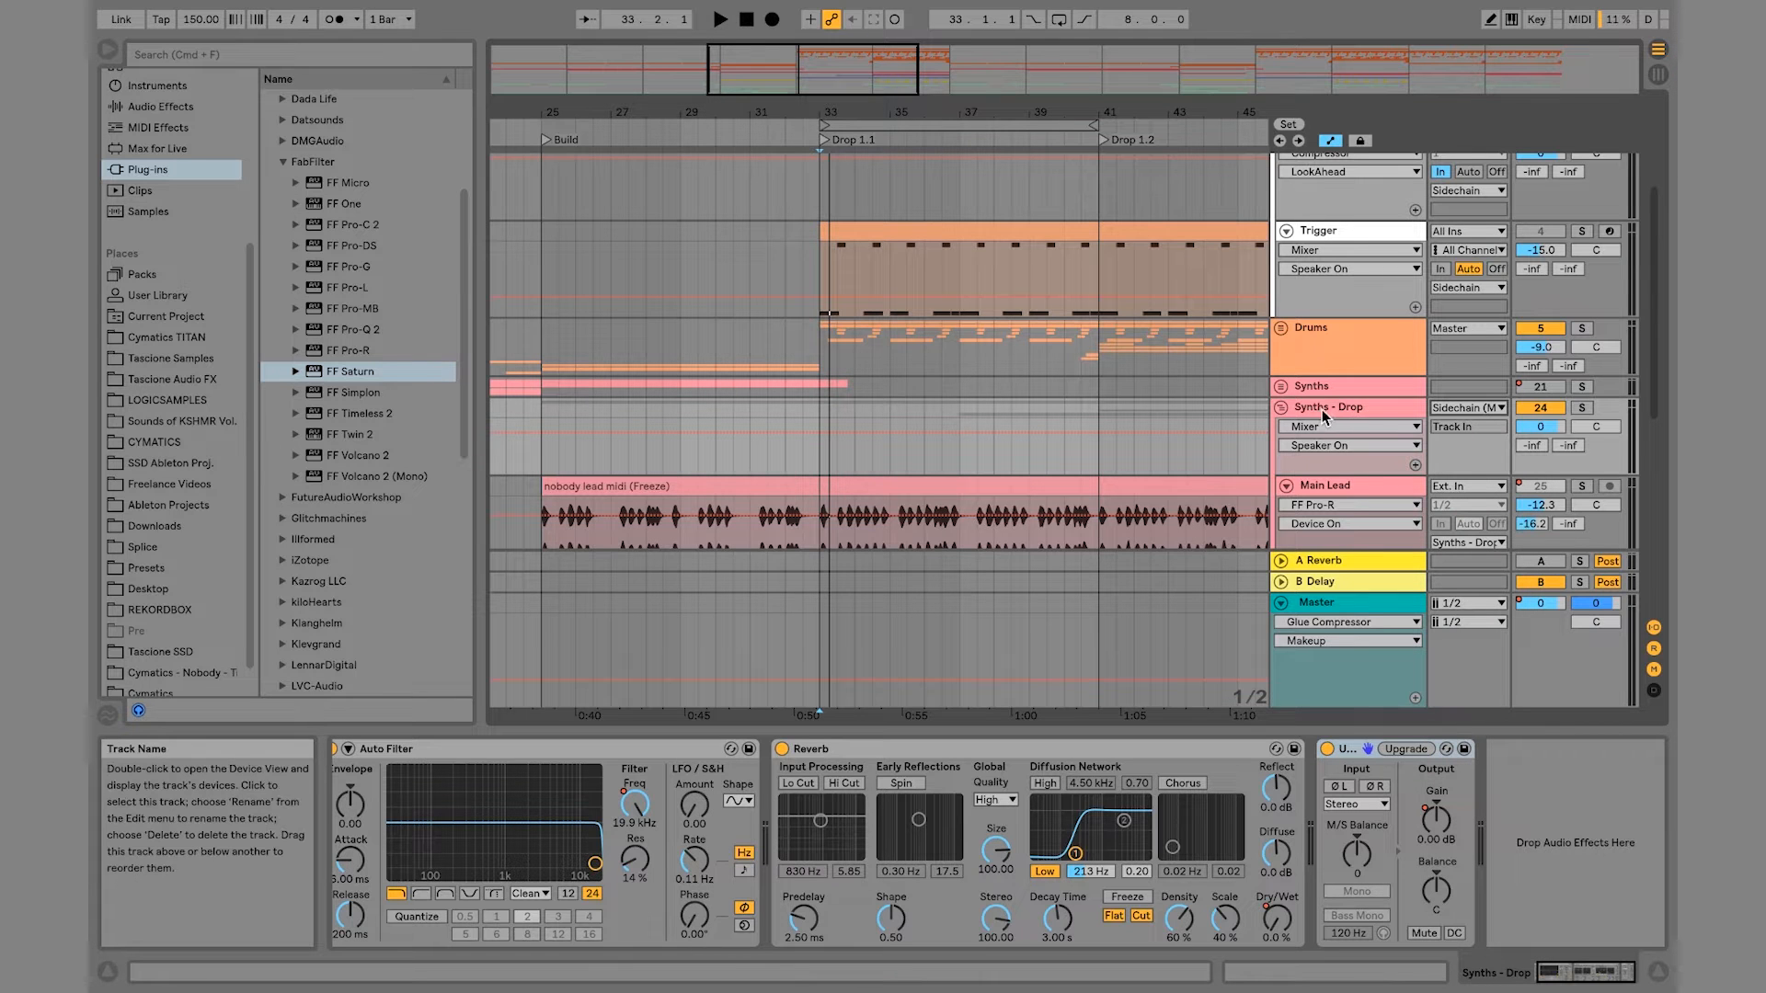
click(1487, 409)
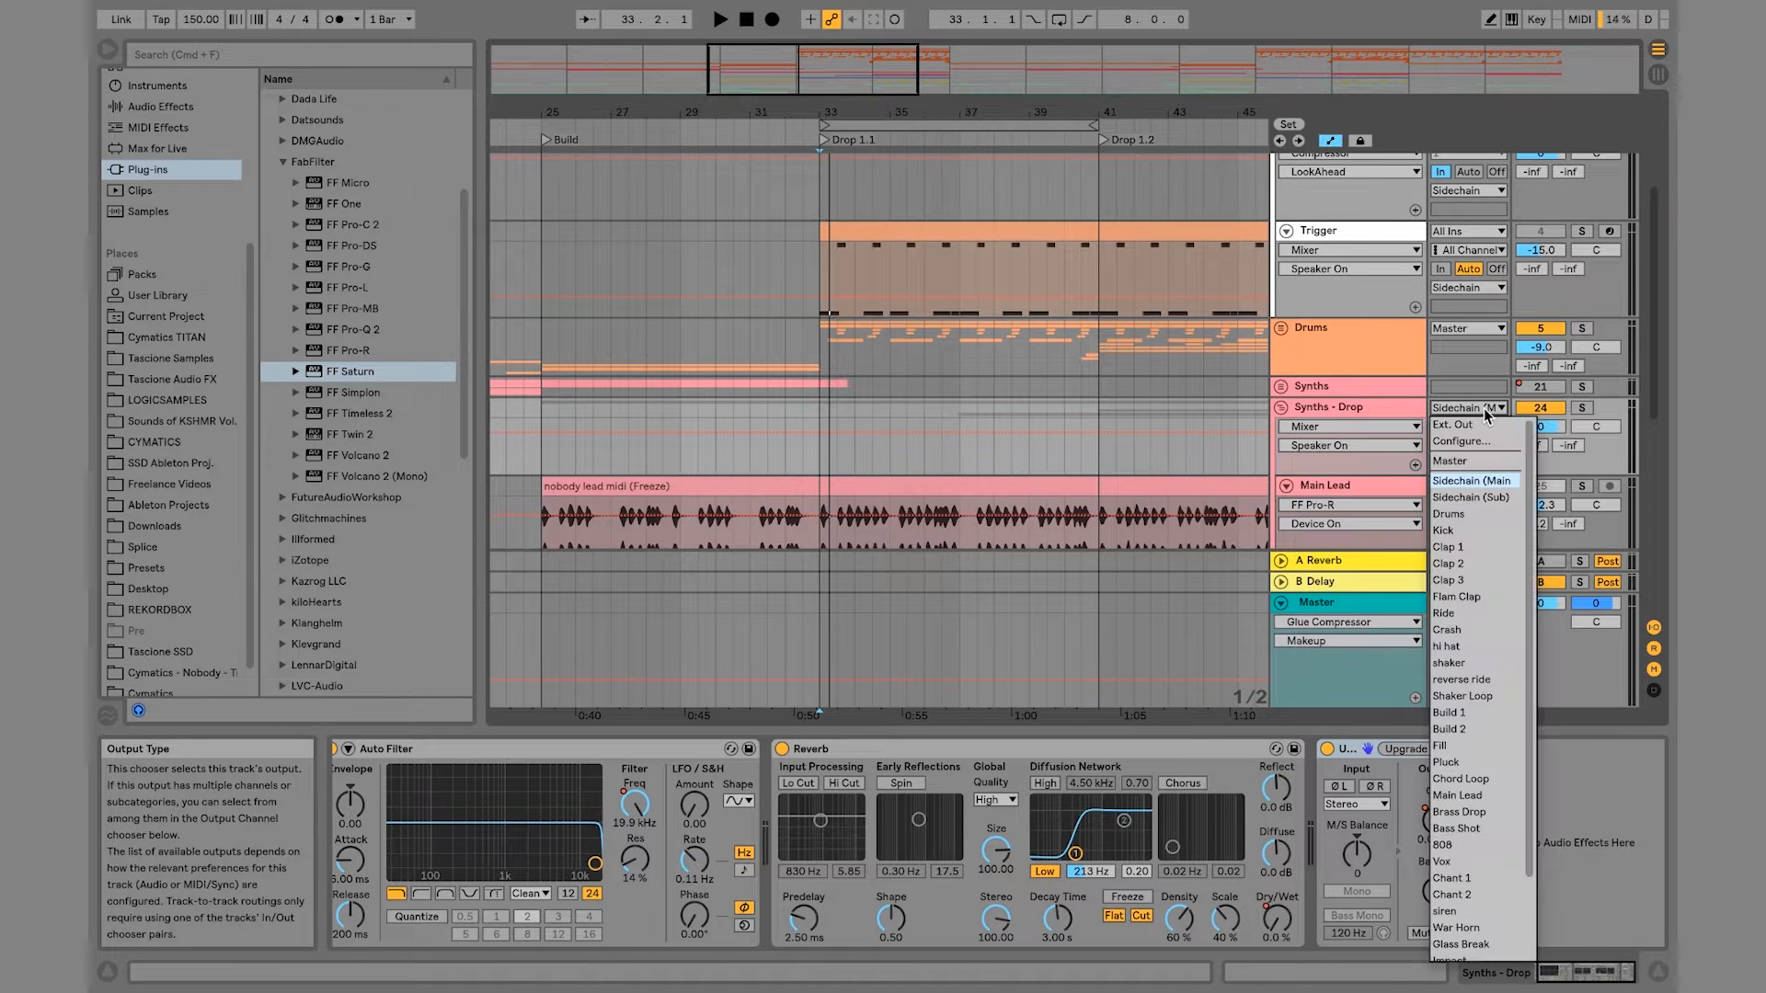
click(1477, 480)
Step: Solo the Sidechain (Main) track and audition the start of Drop 1.1 and the Build section through its Compressor
scroll(1350, 289, up, 5)
click(1341, 242)
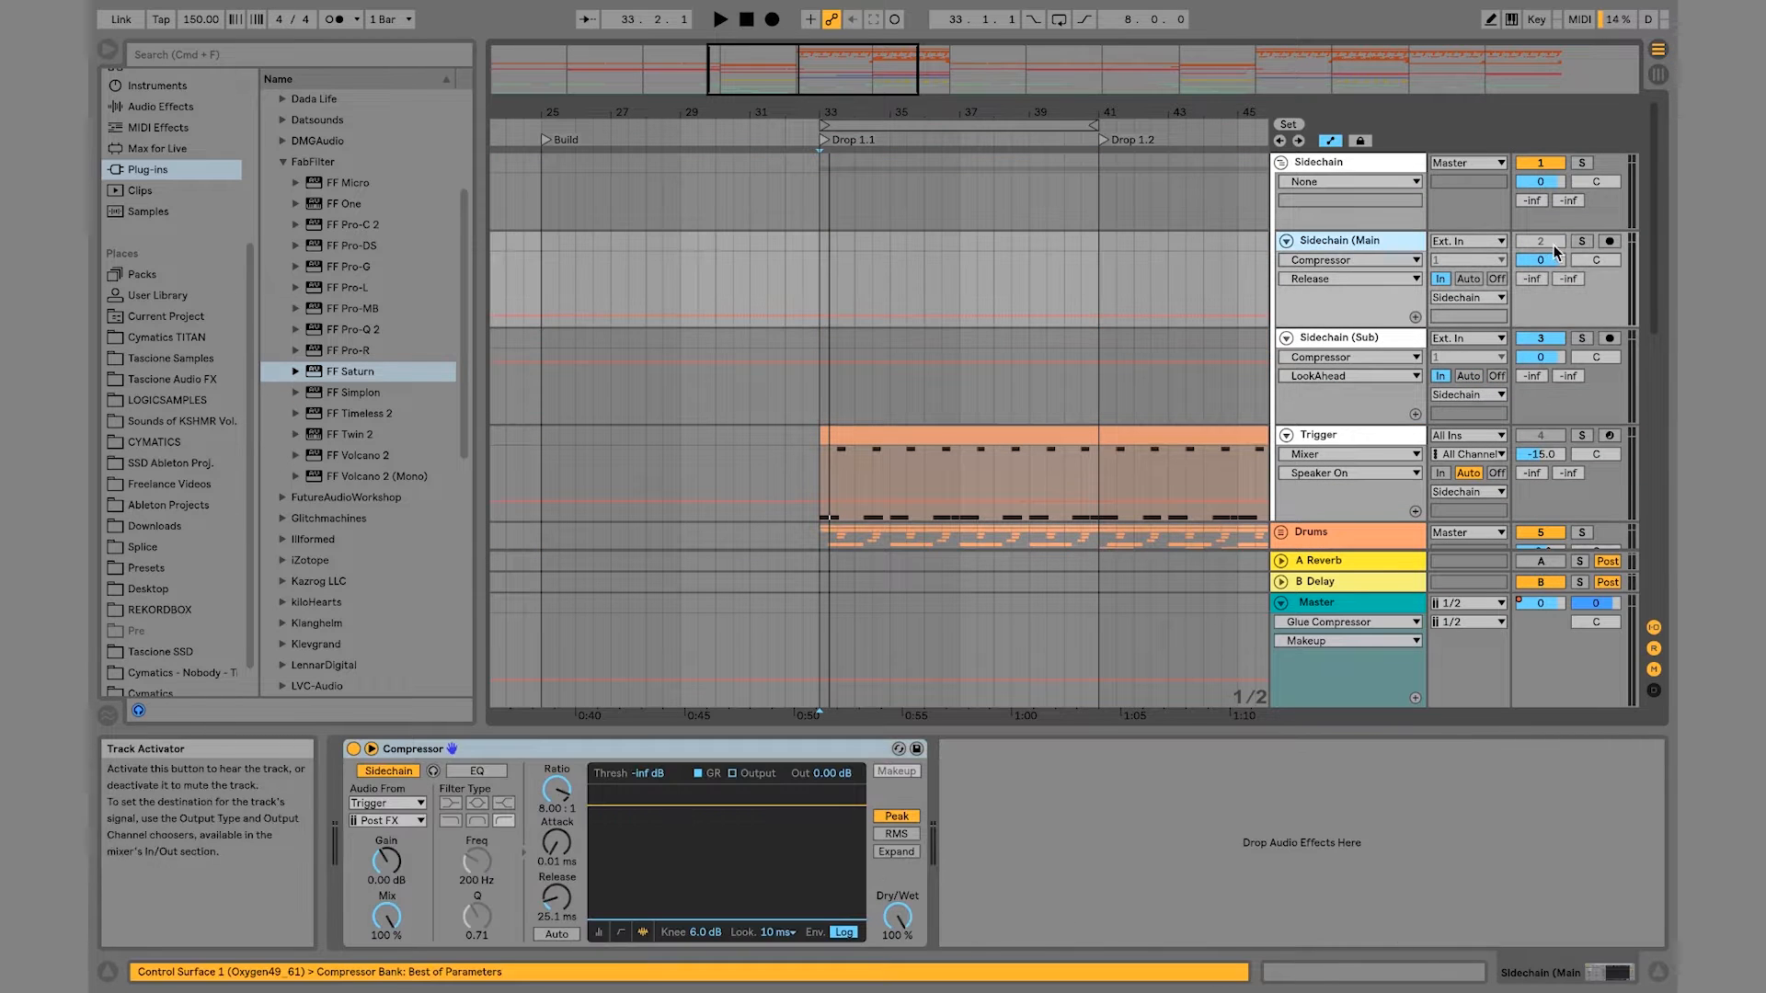
click(1582, 241)
key(space)
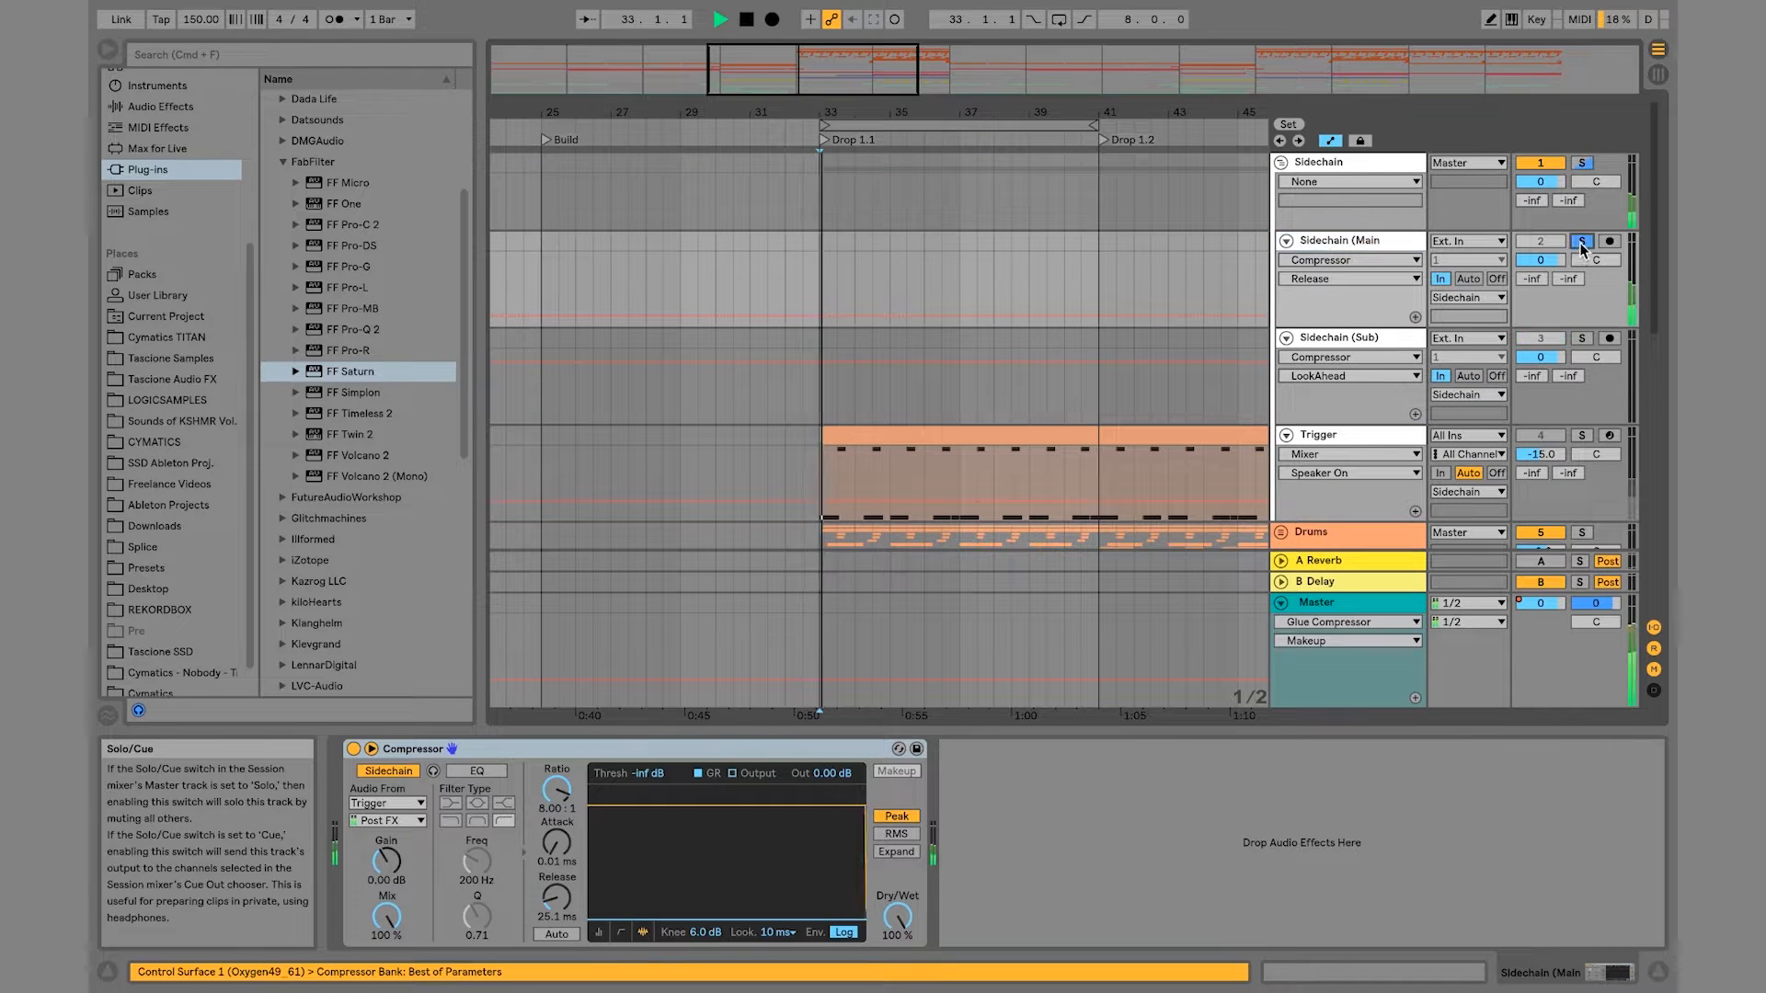
click(578, 273)
key(space)
key(space)
click(538, 274)
key(space)
key(space)
Step: Audition the soloed Sidechain (Main) track from bar 19, then turn its solo off and select its Compressor
scroll(538, 275, left, 4)
click(538, 274)
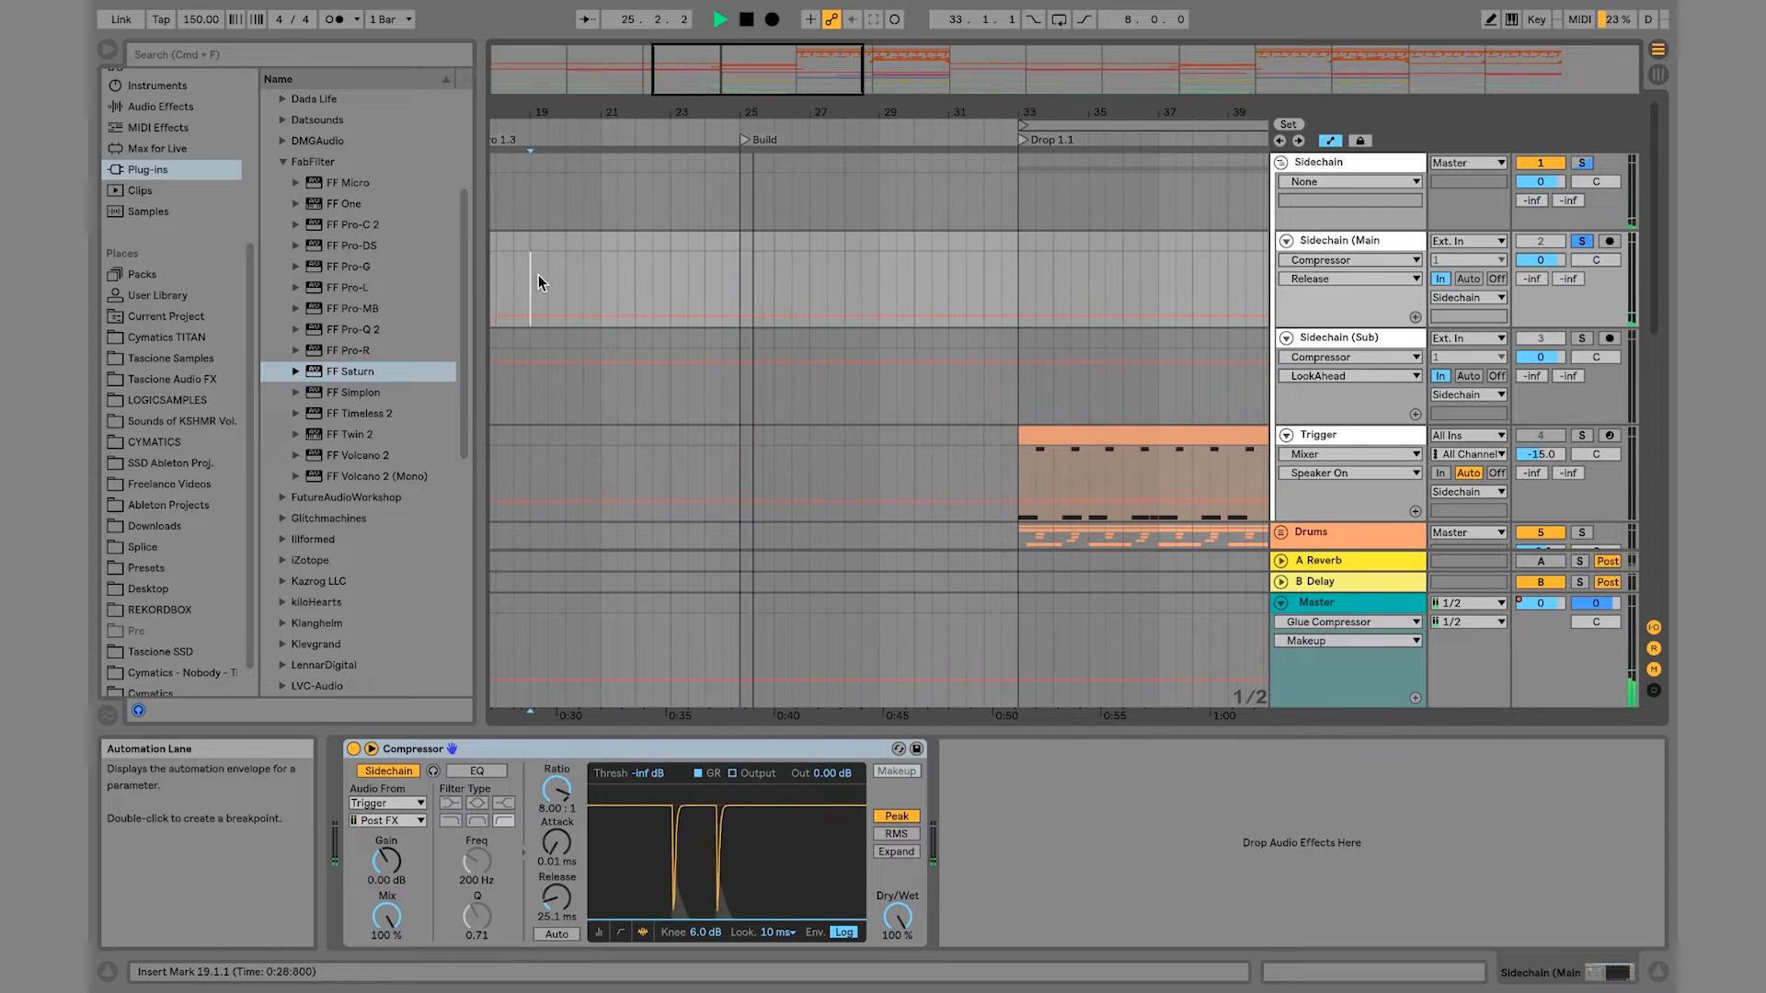
key(space)
key(space)
scroll(538, 274, left, 4)
key(space)
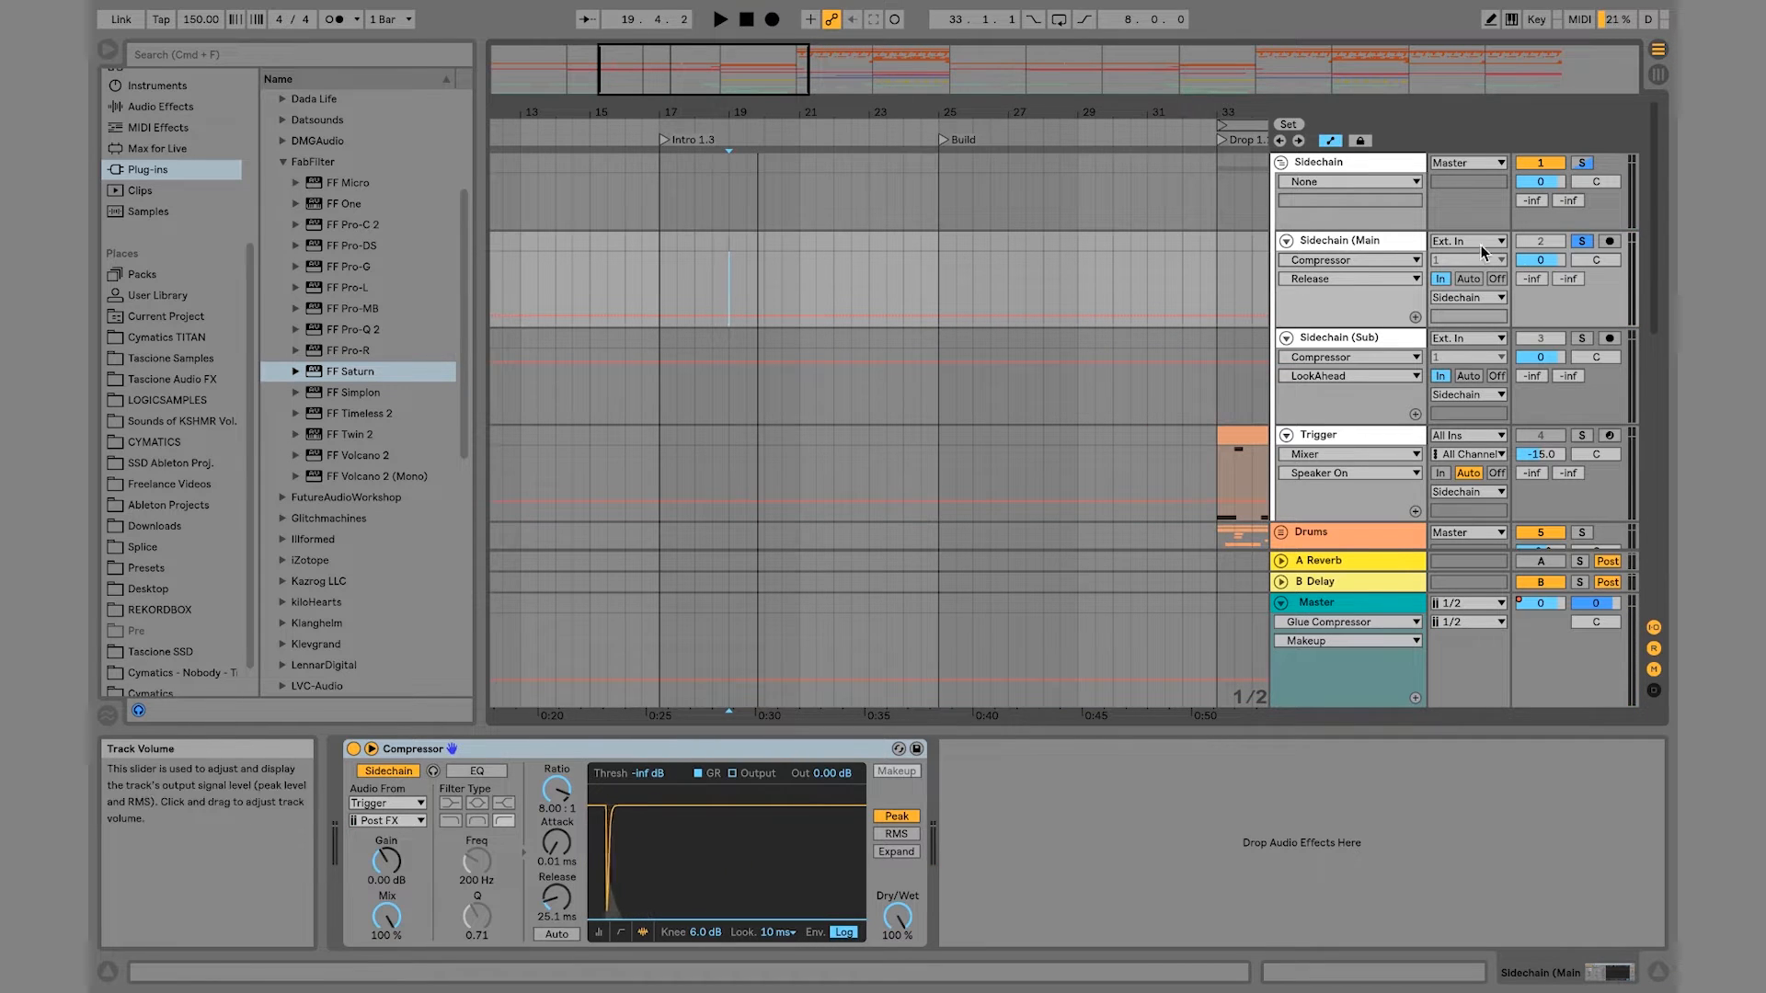
click(1580, 242)
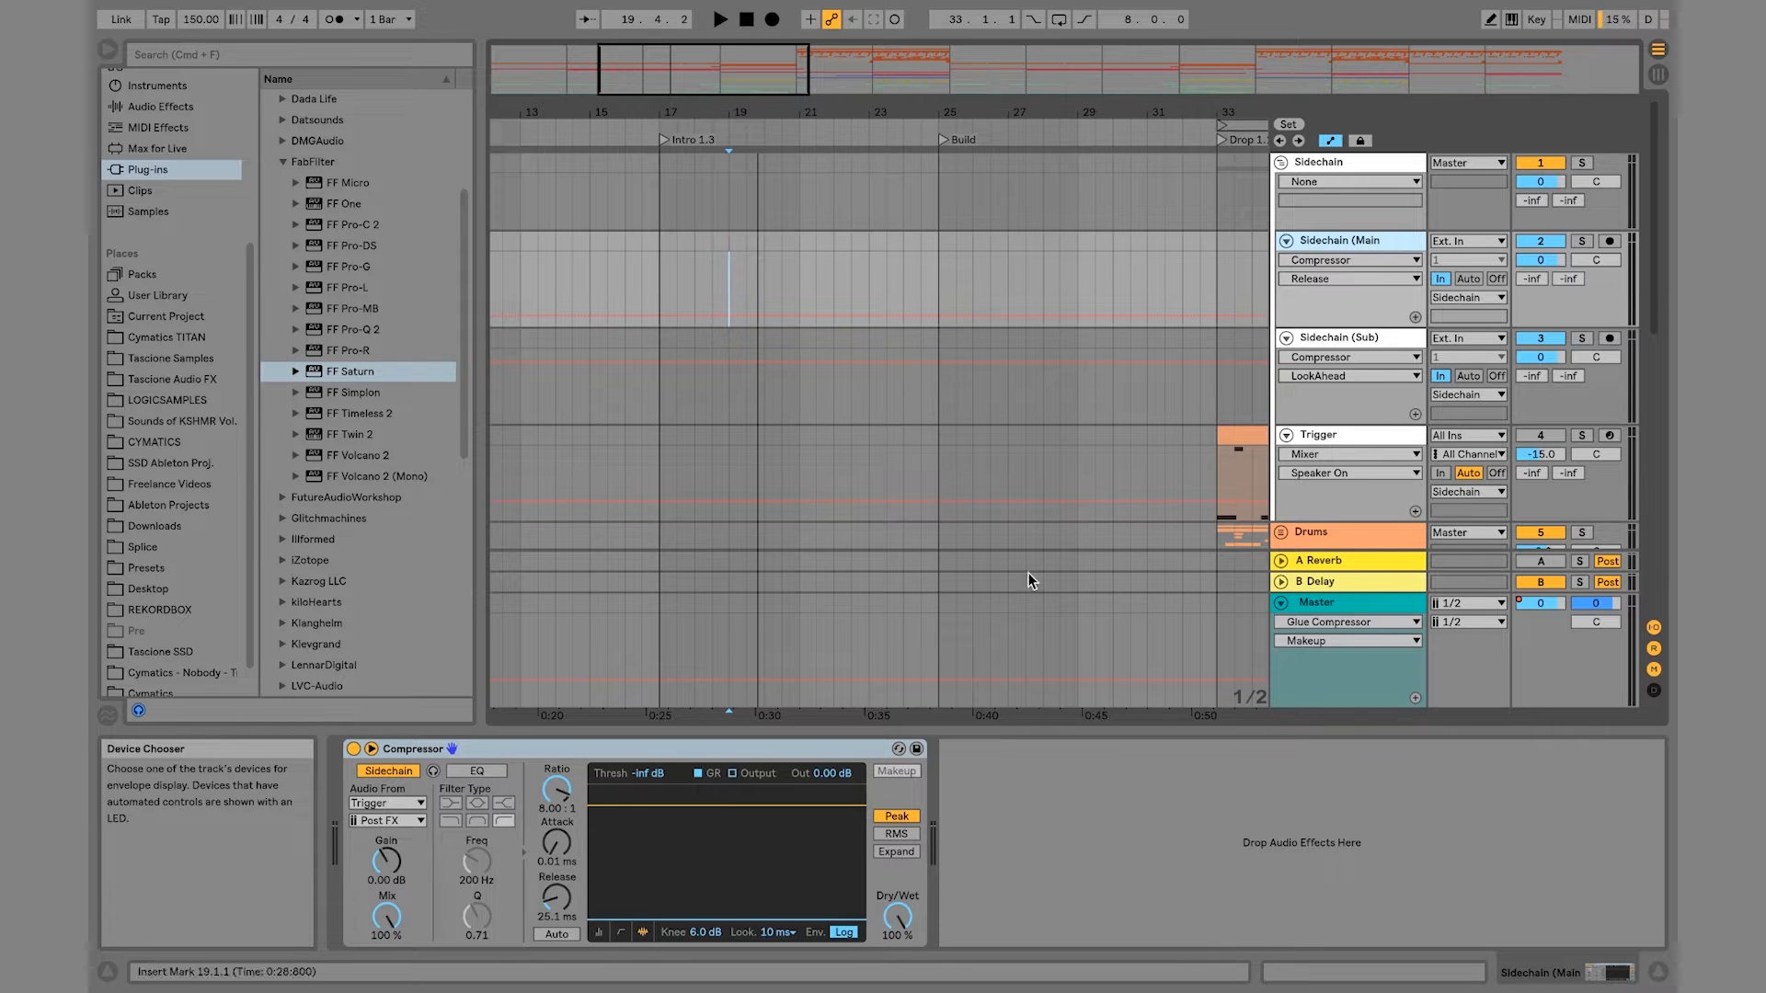
click(662, 751)
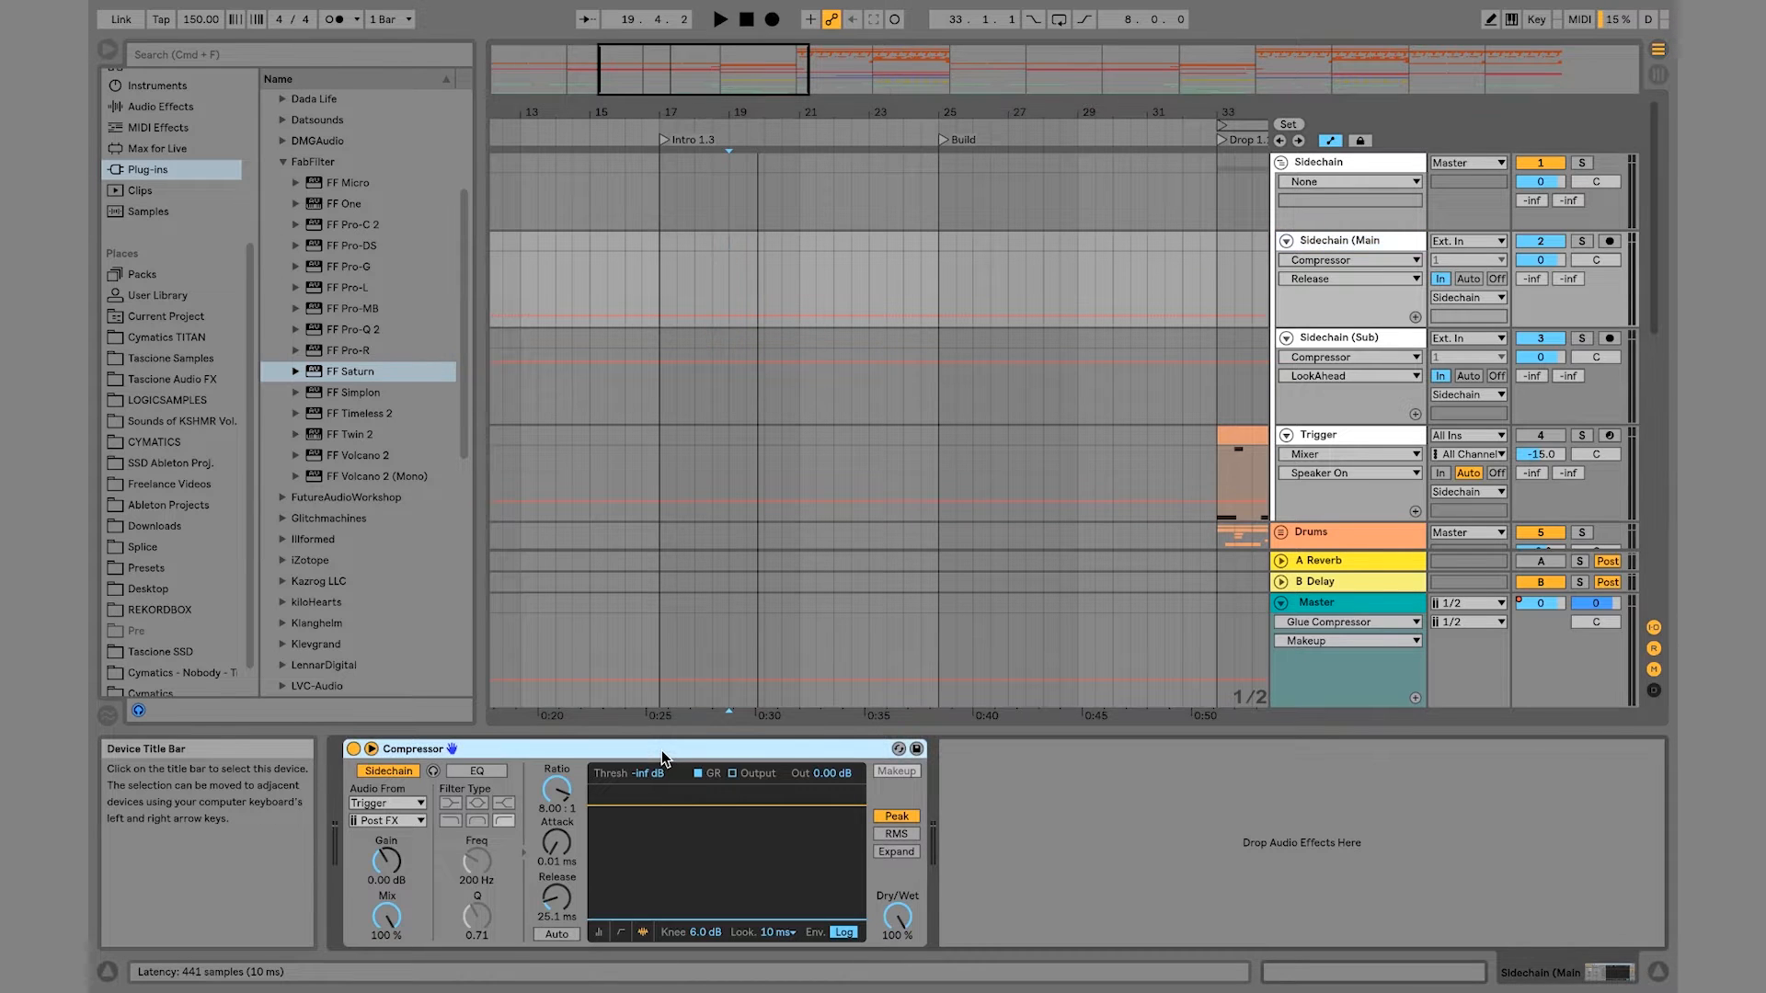
Step: Select the Trigger track, solo it, and play its kick sample from the start of Drop 1.1
click(1380, 435)
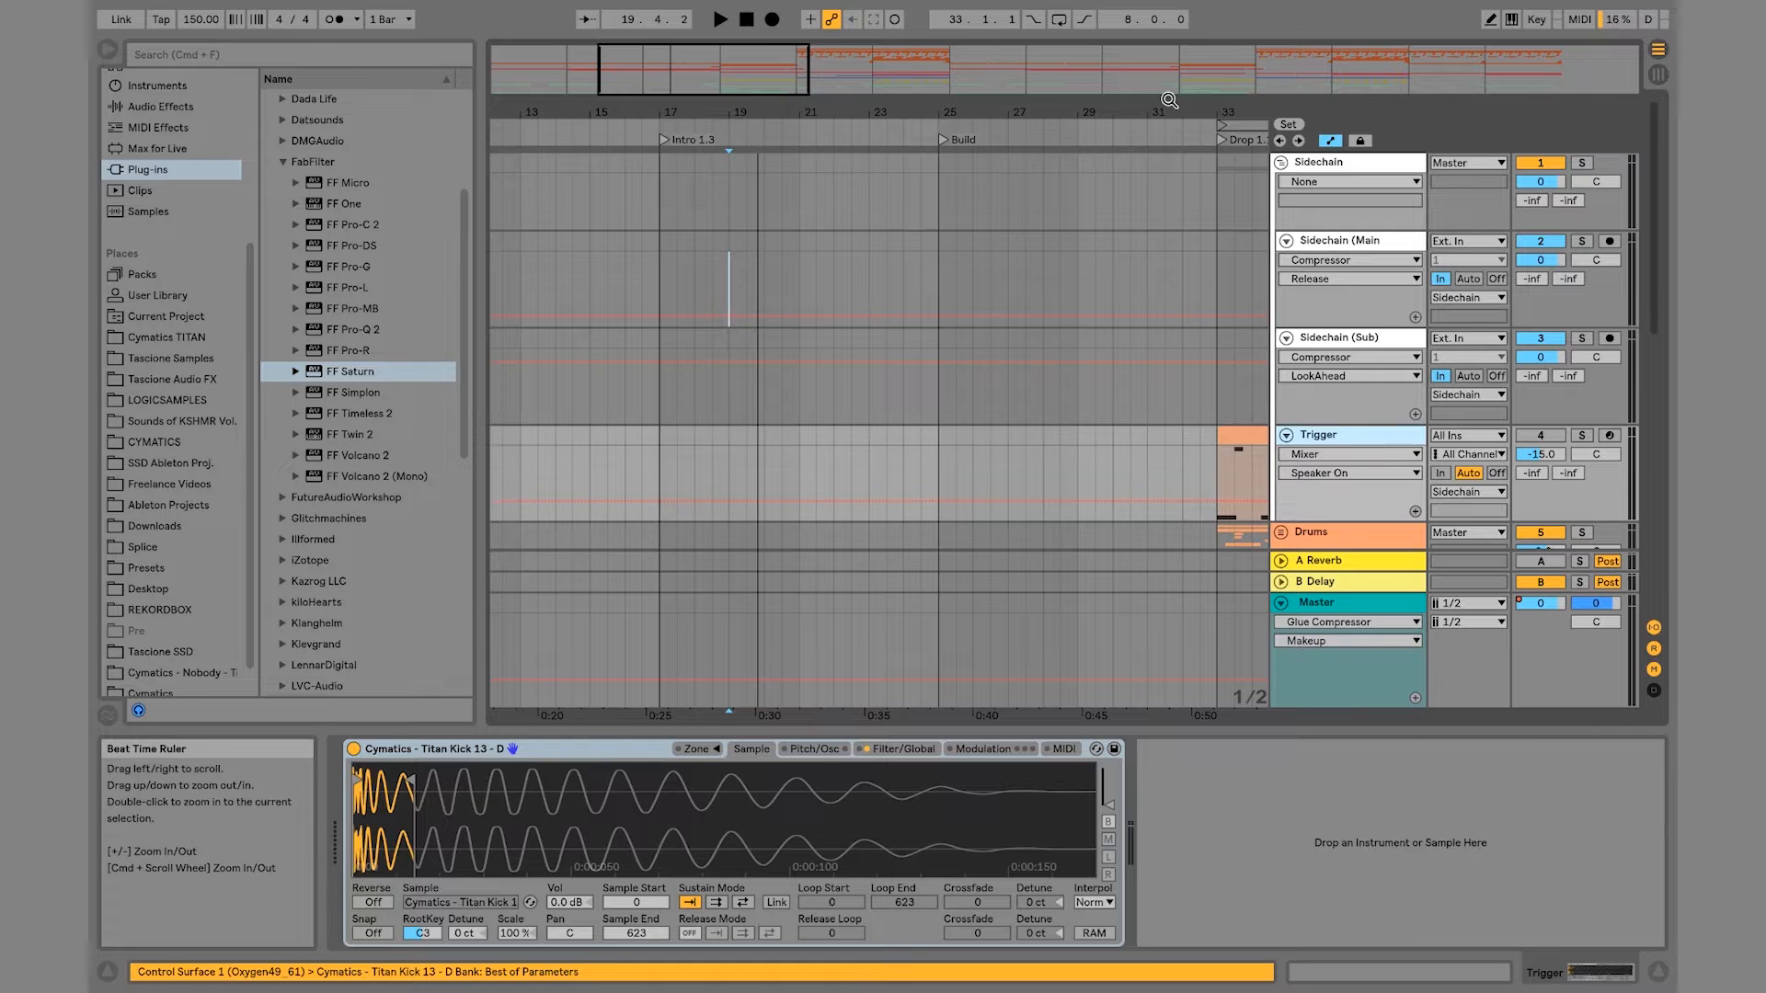
drag(885, 112, 885, 105)
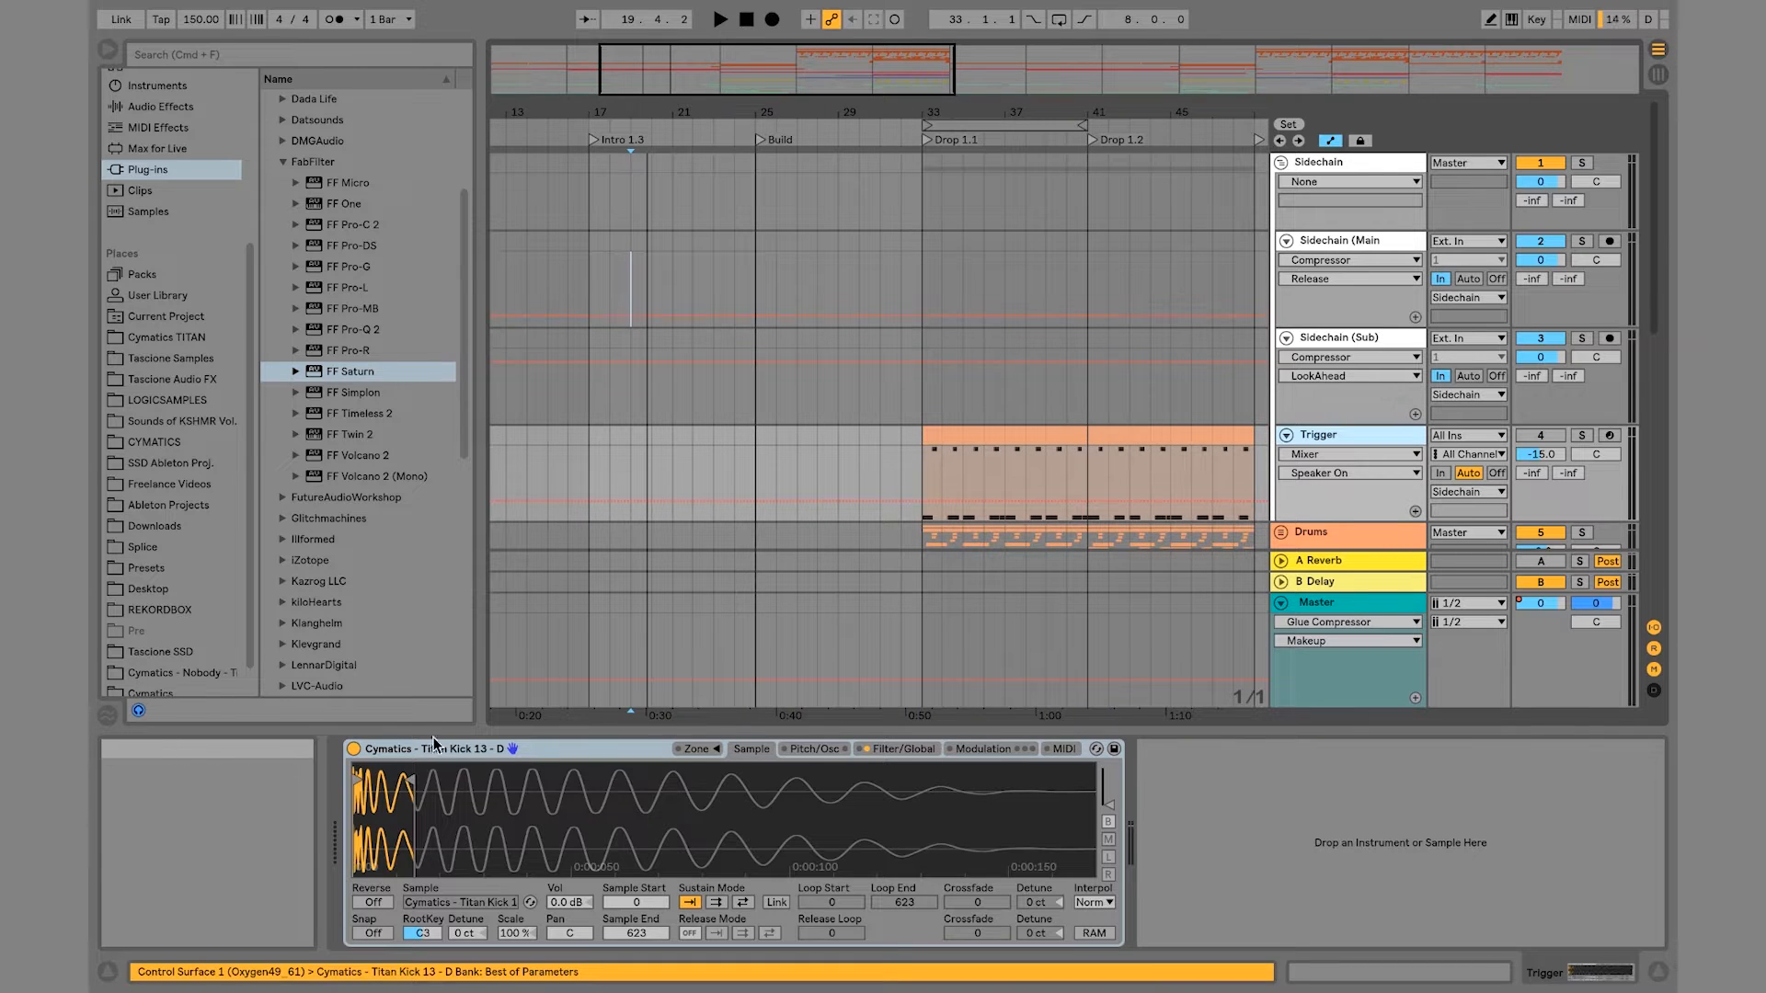
click(1582, 436)
key(space)
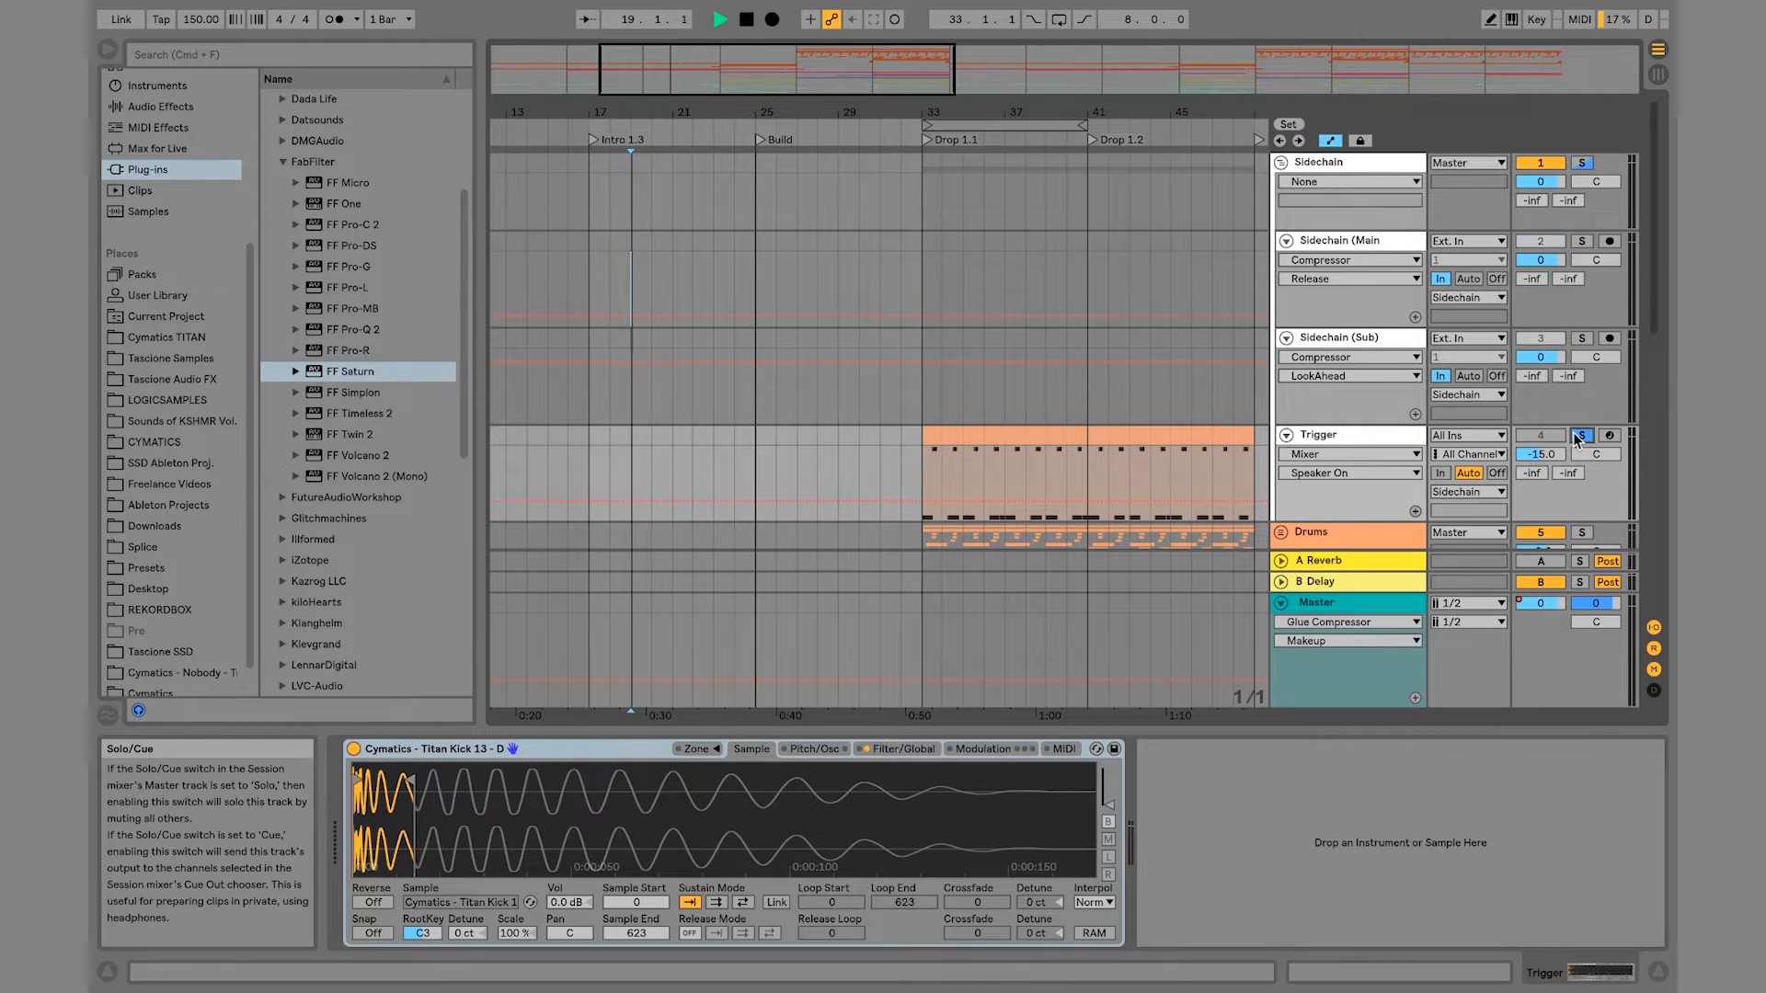
key(space)
click(924, 486)
key(space)
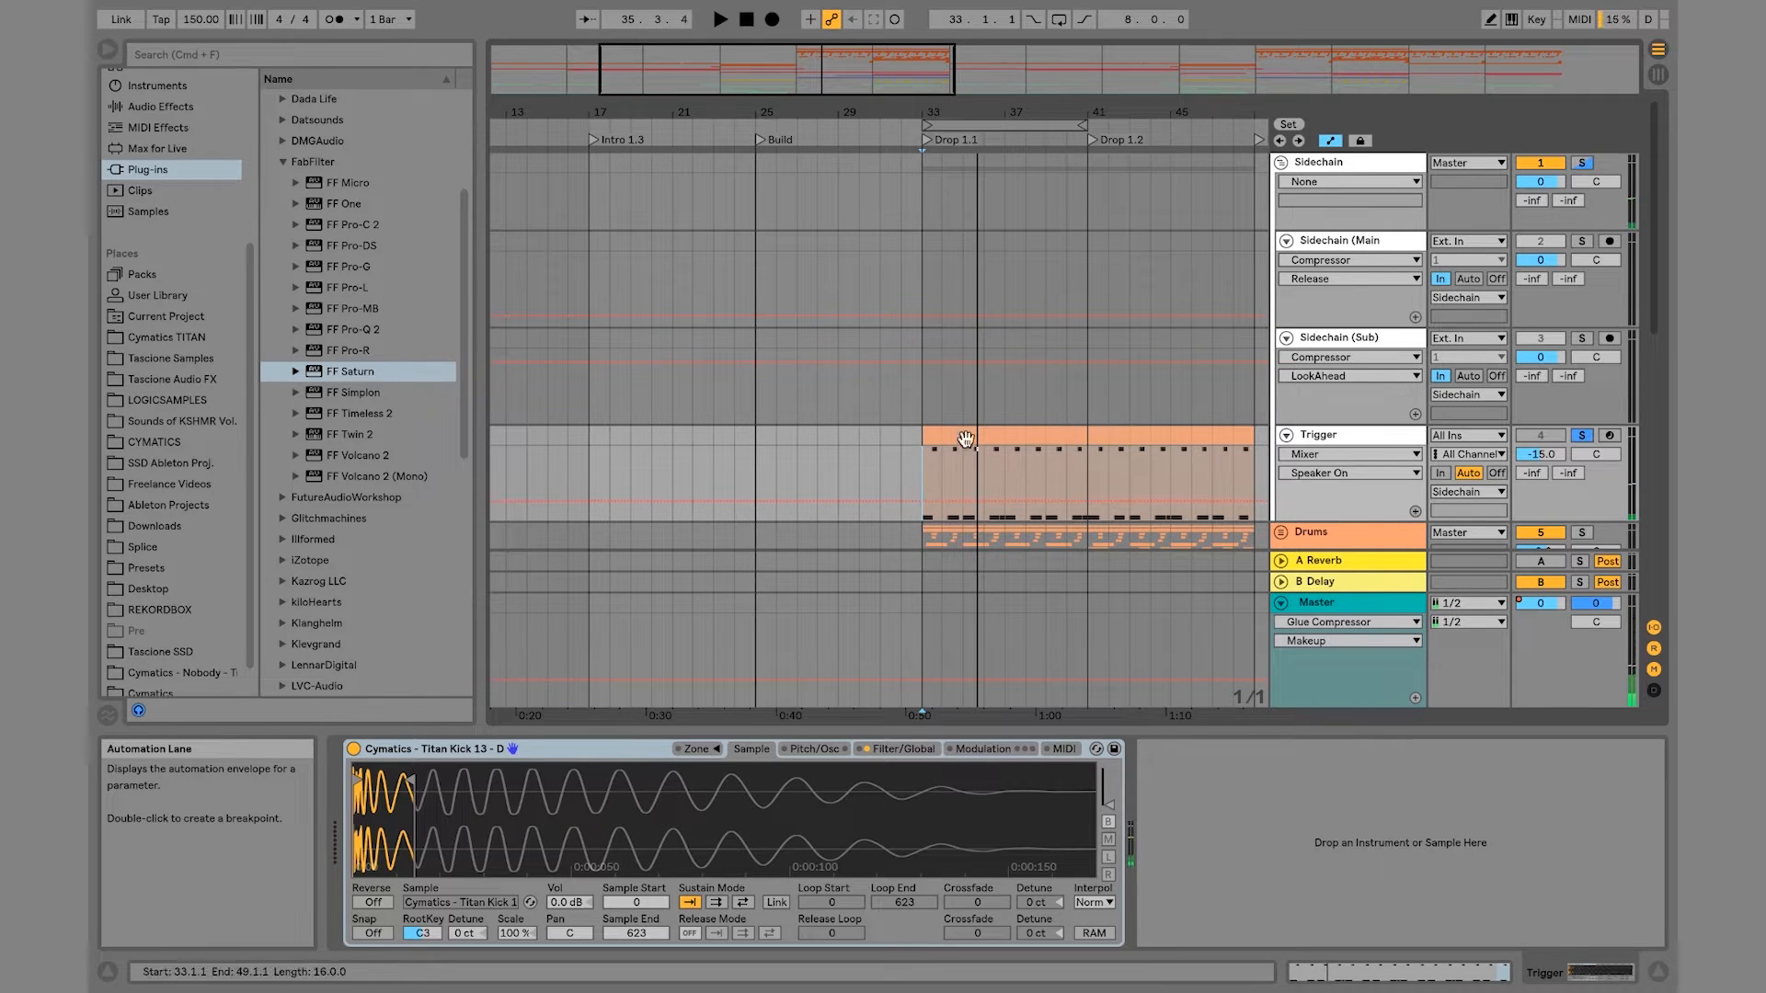
Step: Open the Trigger track's MIDI clip at Drop 1.1 and examine its notes during a short playback
double_click(965, 437)
scroll(821, 797, up, 5)
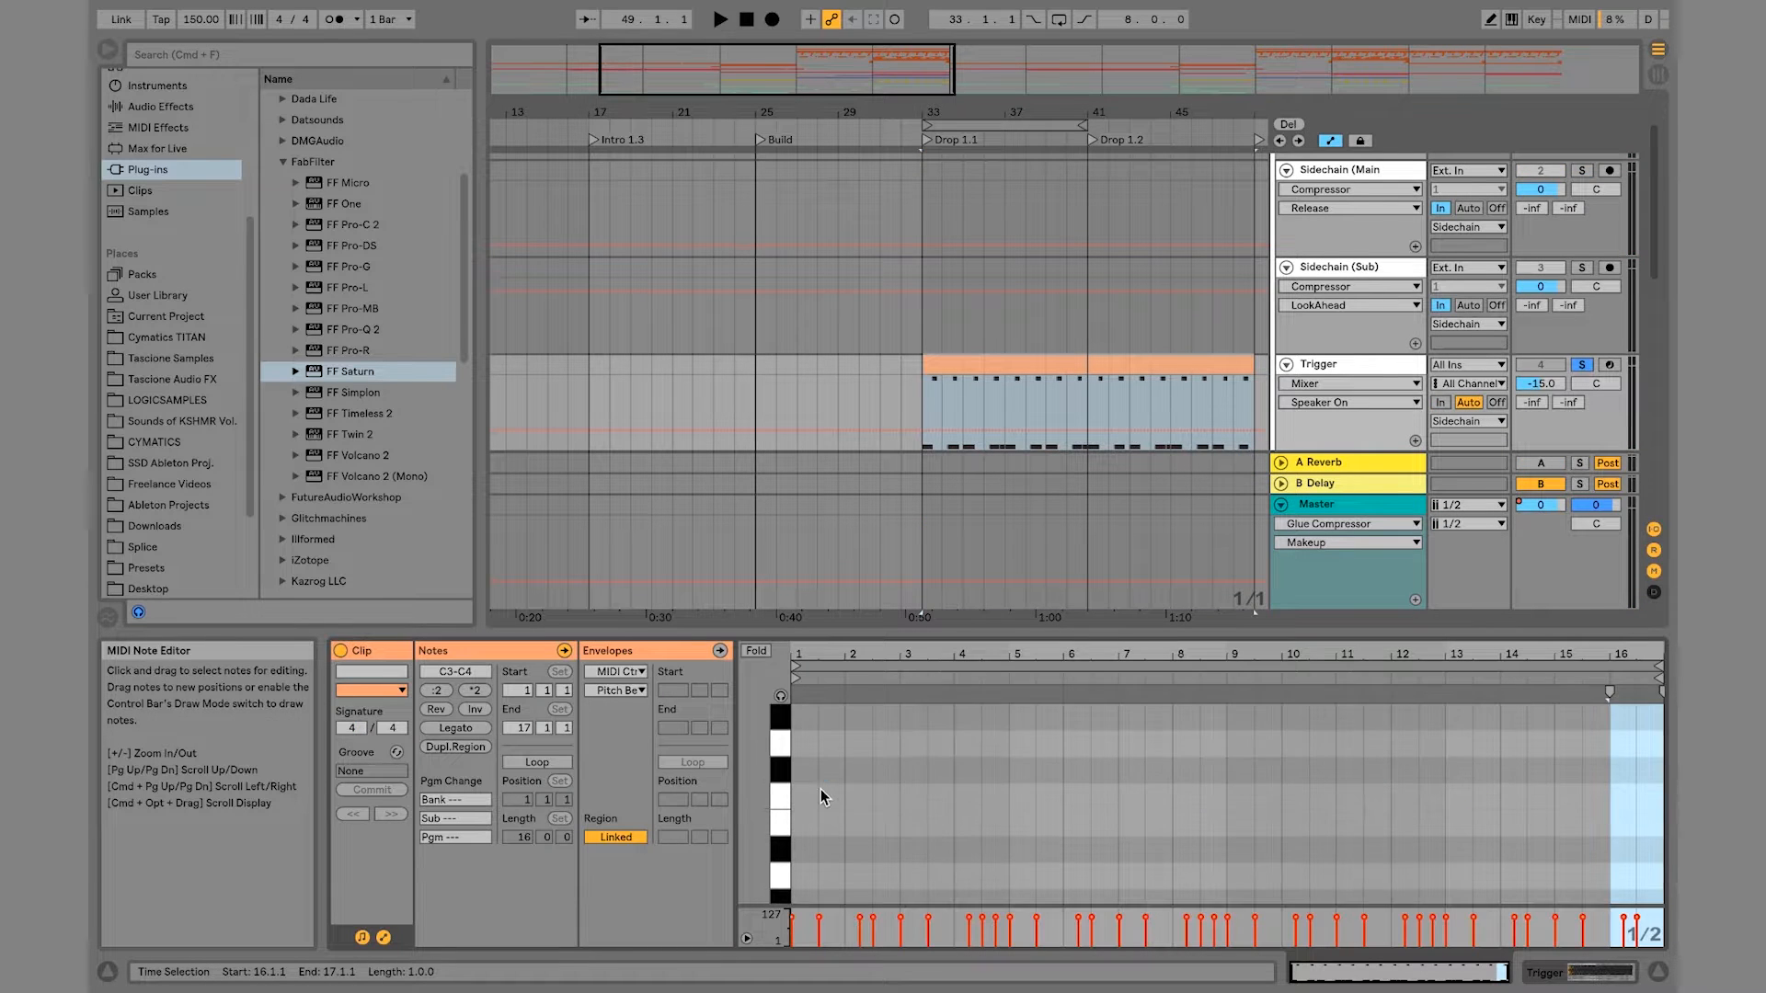
scroll(820, 789, up, 3)
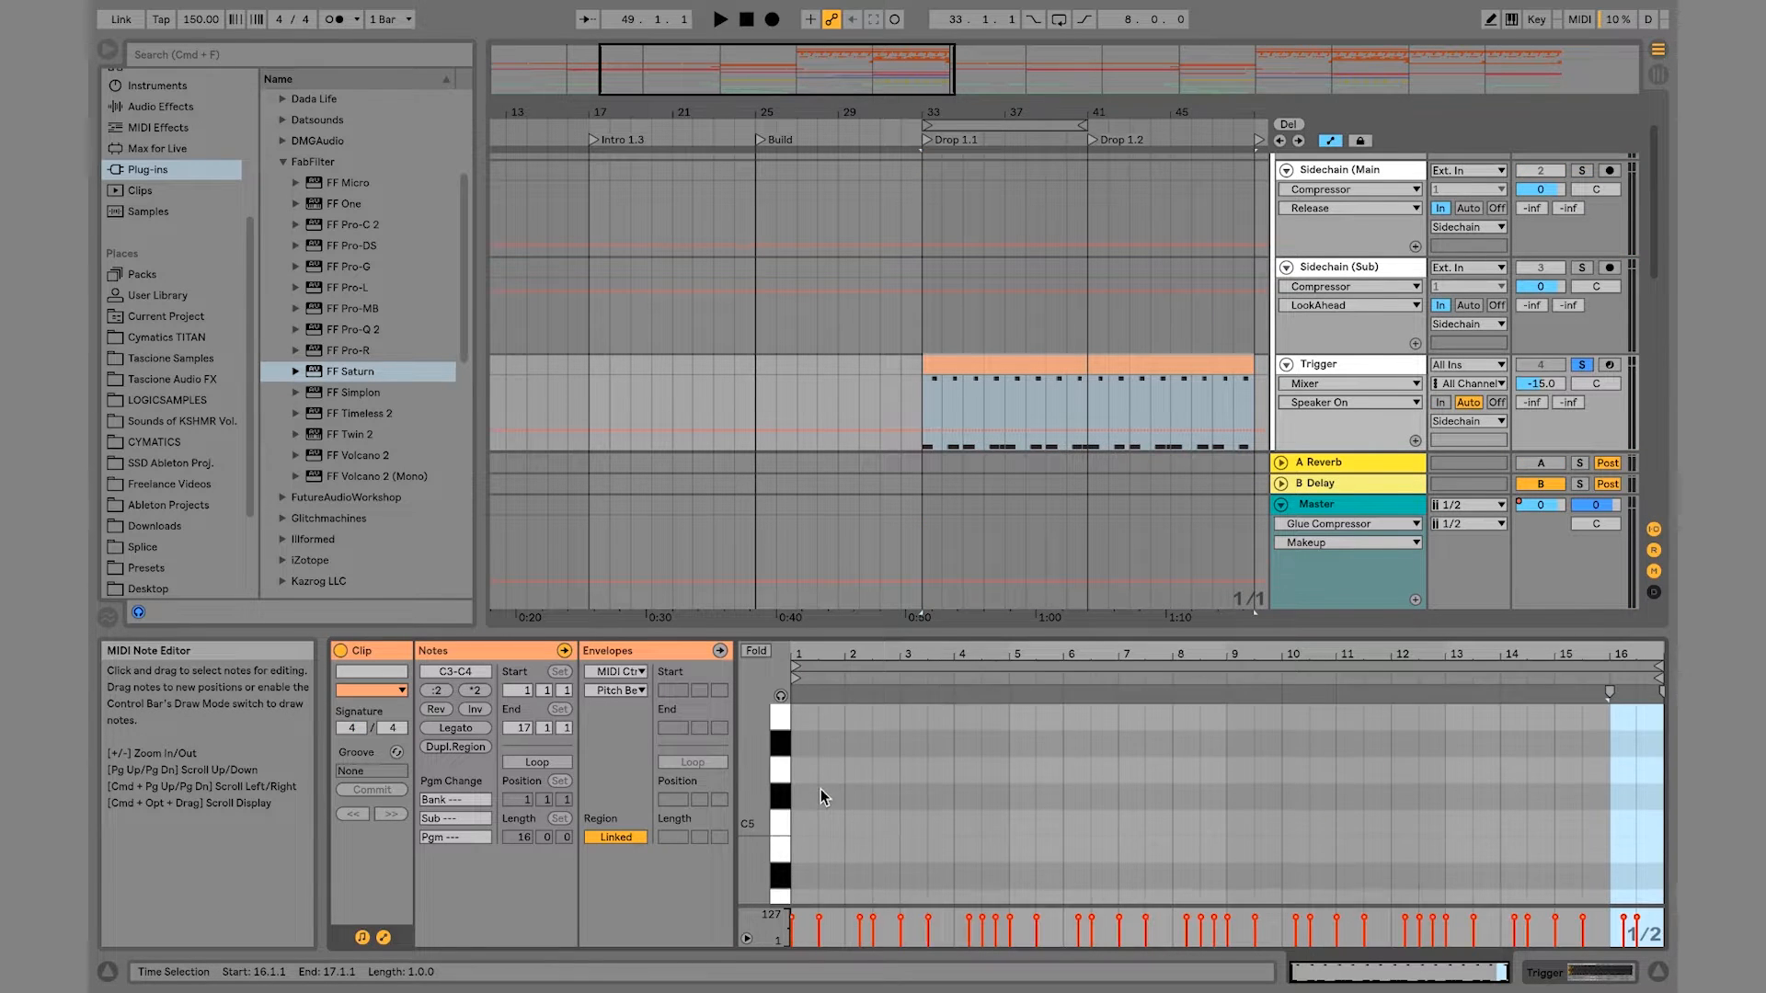
key(space)
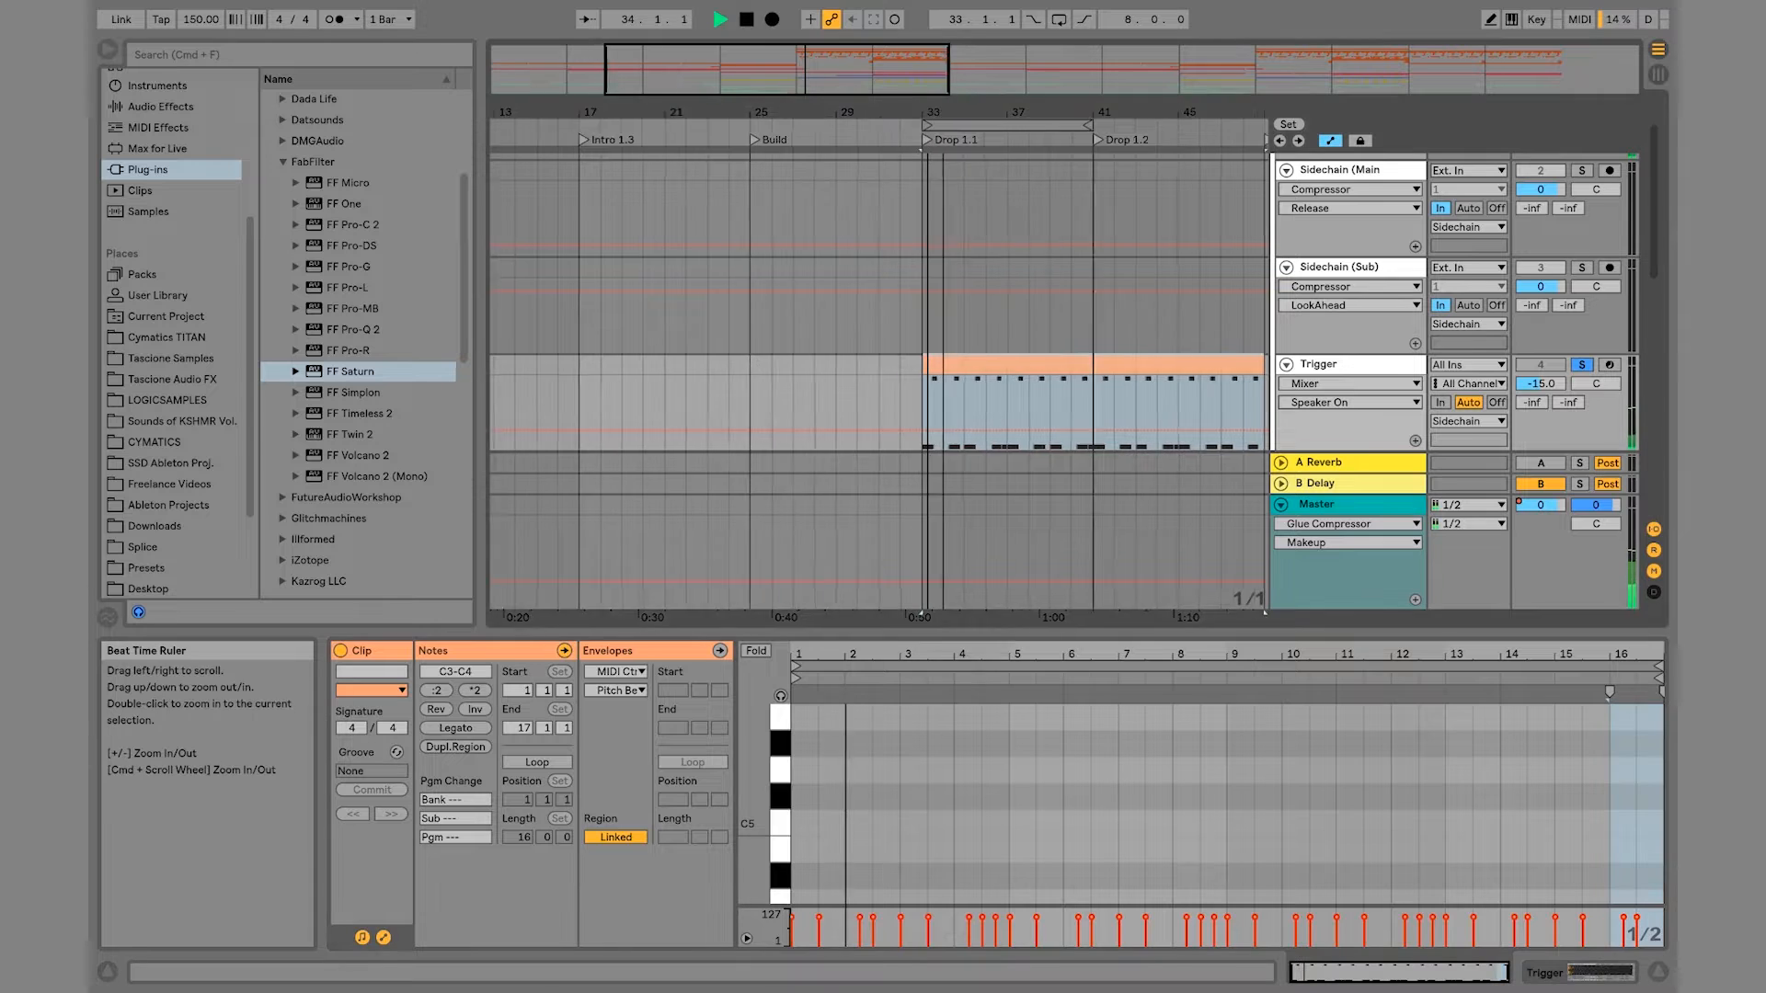
drag(931, 139, 1103, 396)
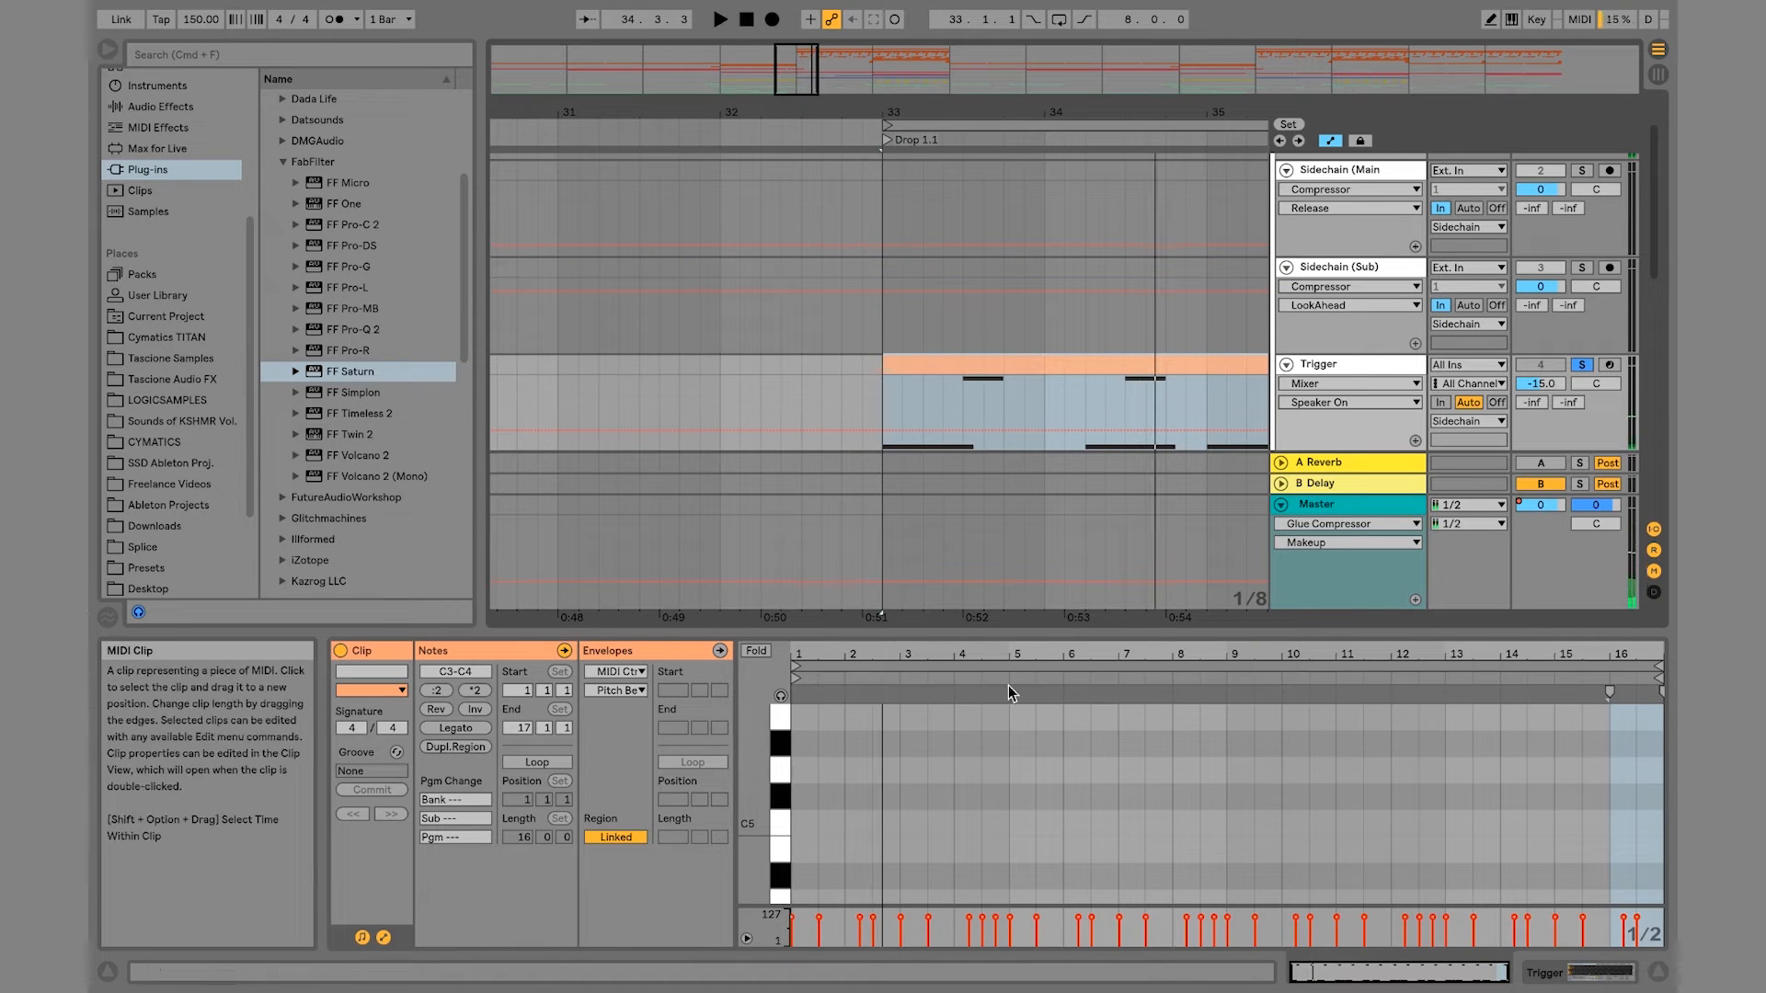
scroll(980, 752, down, 5)
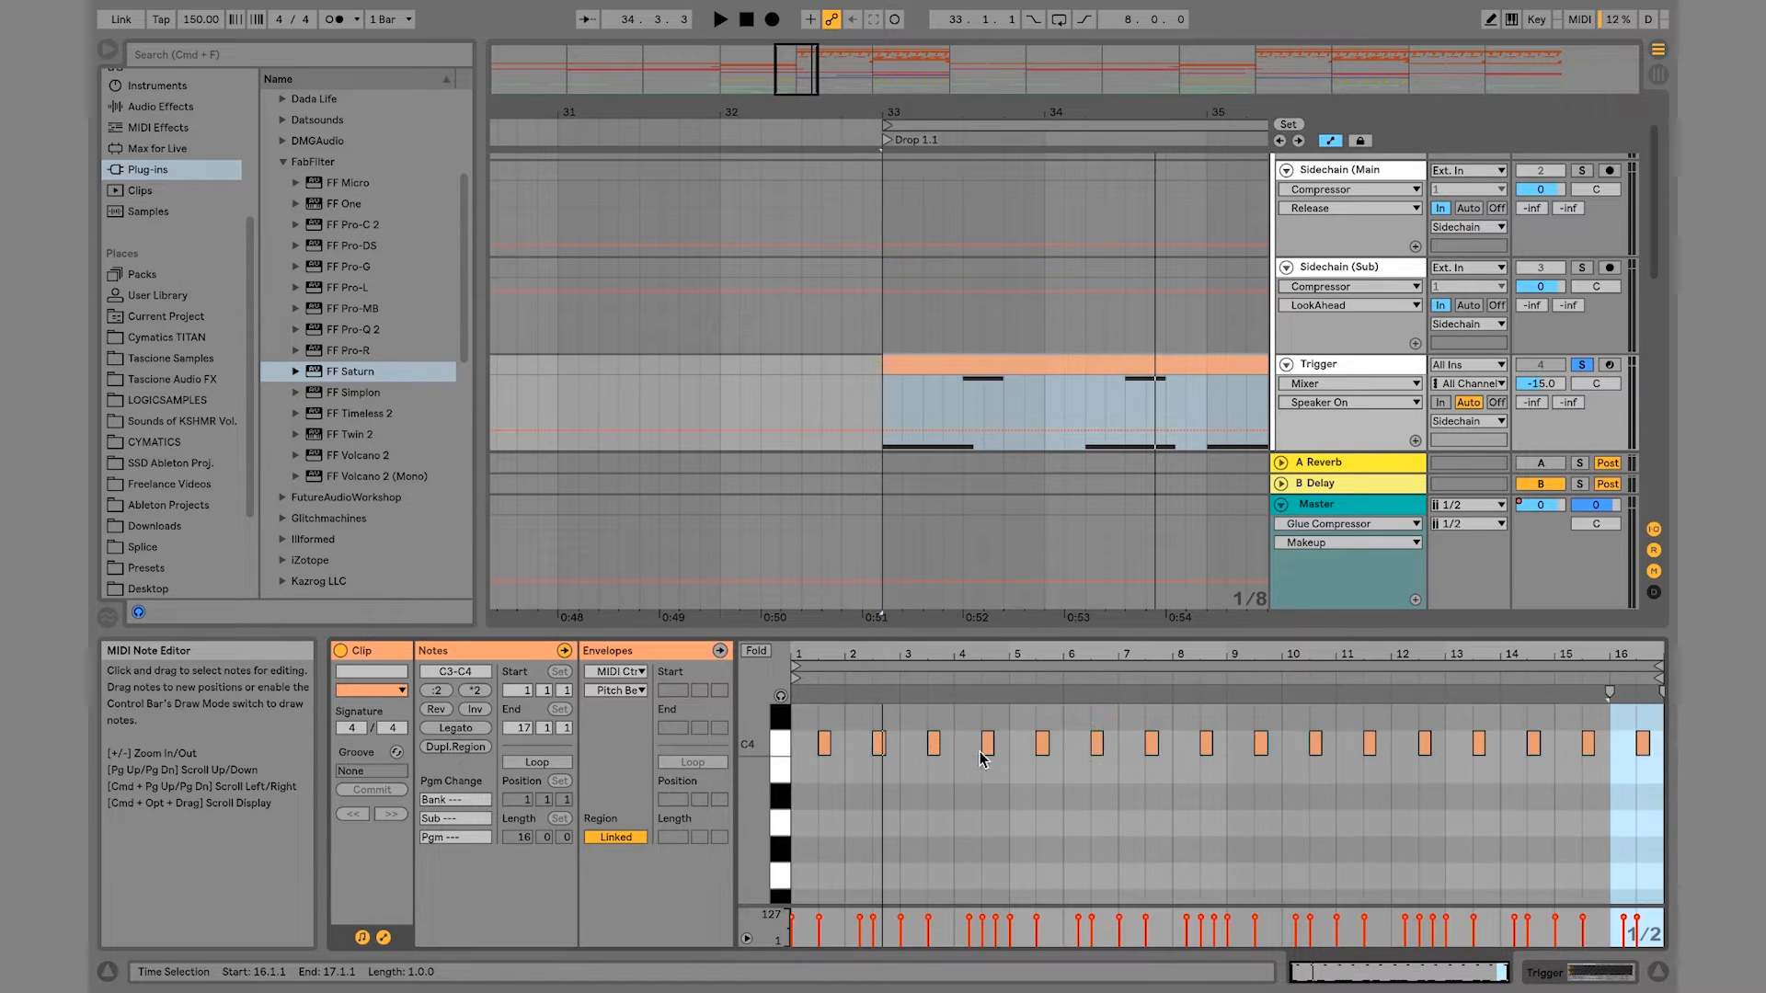
Step: Play the Trigger clip again, then return to the track's device view and turn off its solo
key(space)
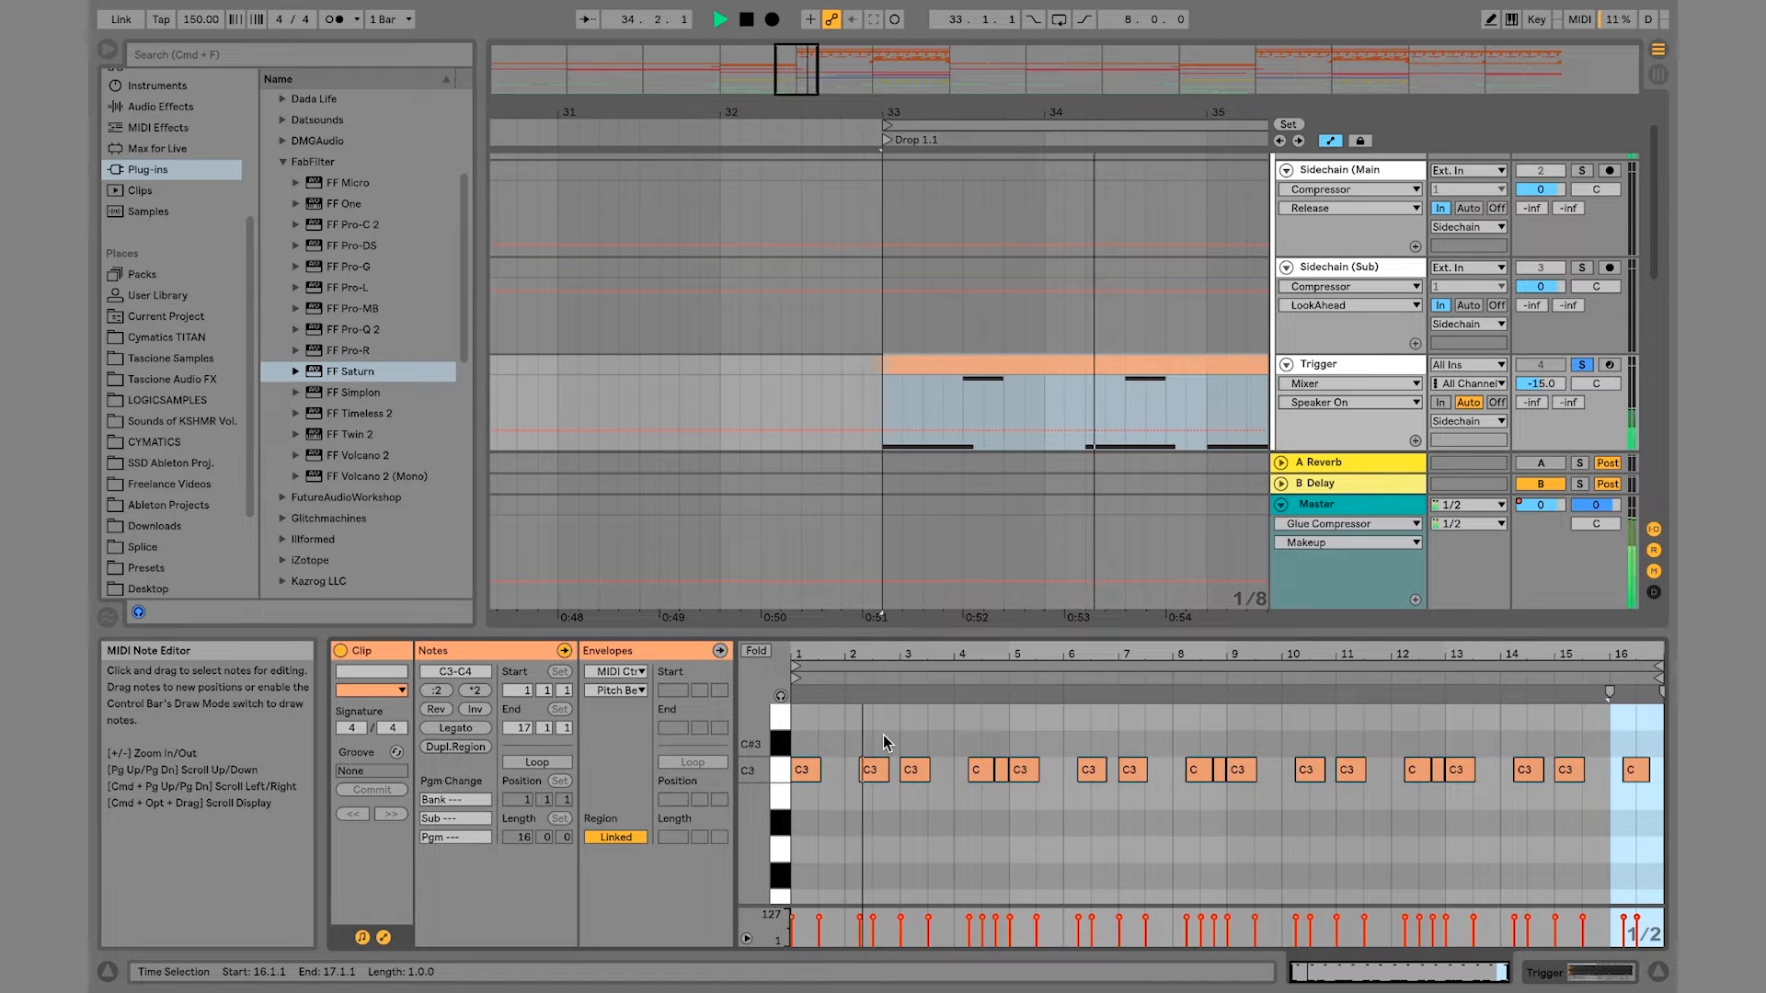
key(space)
key(shift+Tab)
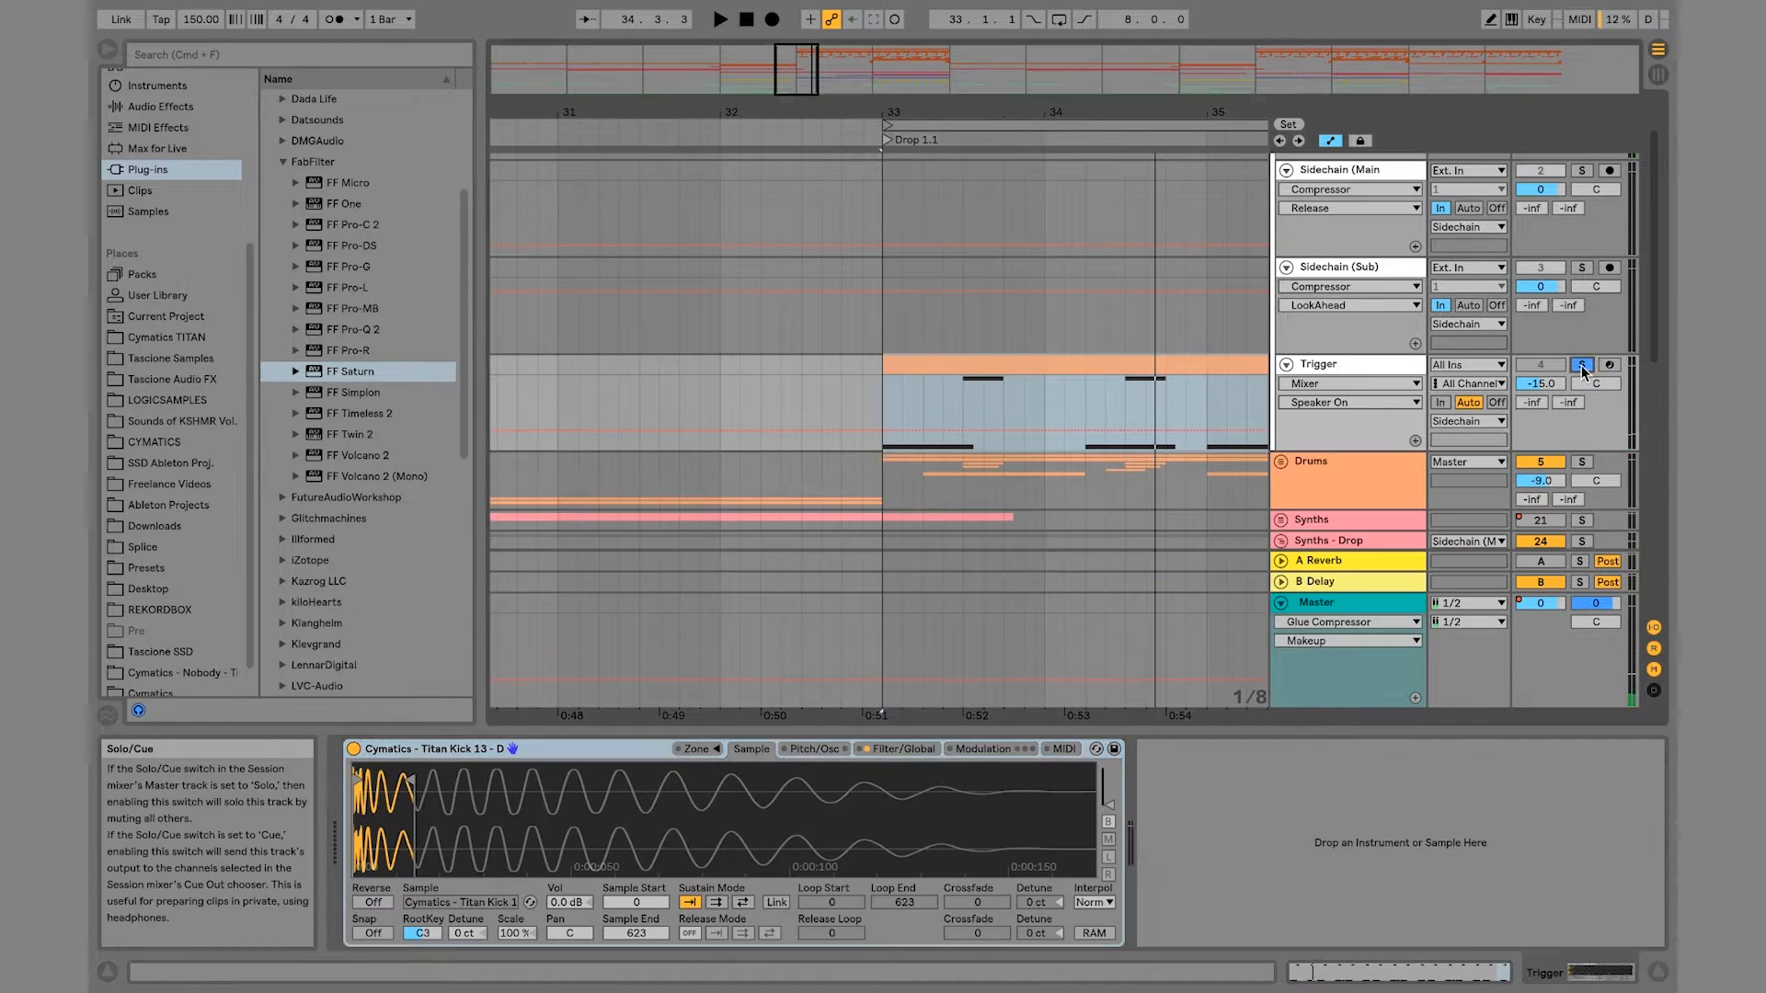
scroll(1374, 368, up, 2)
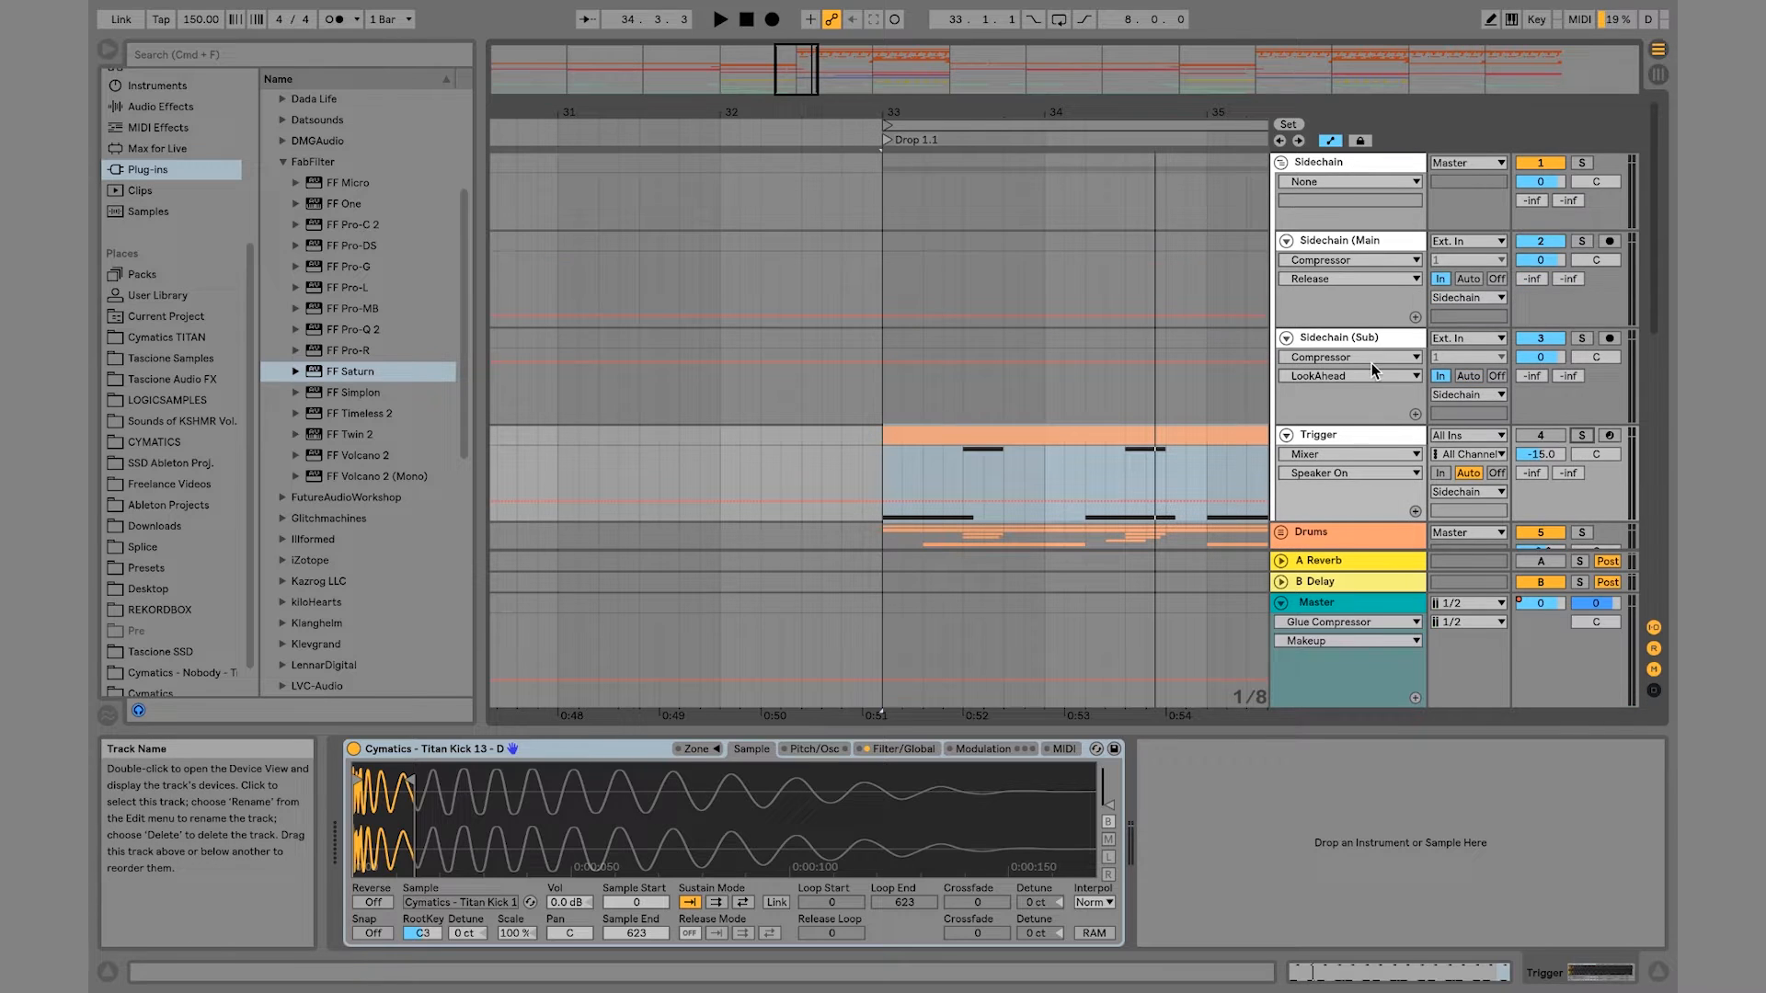
Step: Deactivate the Compressor on the Sidechain (Main) track and load FF Pro-C 2 on that track
click(1335, 237)
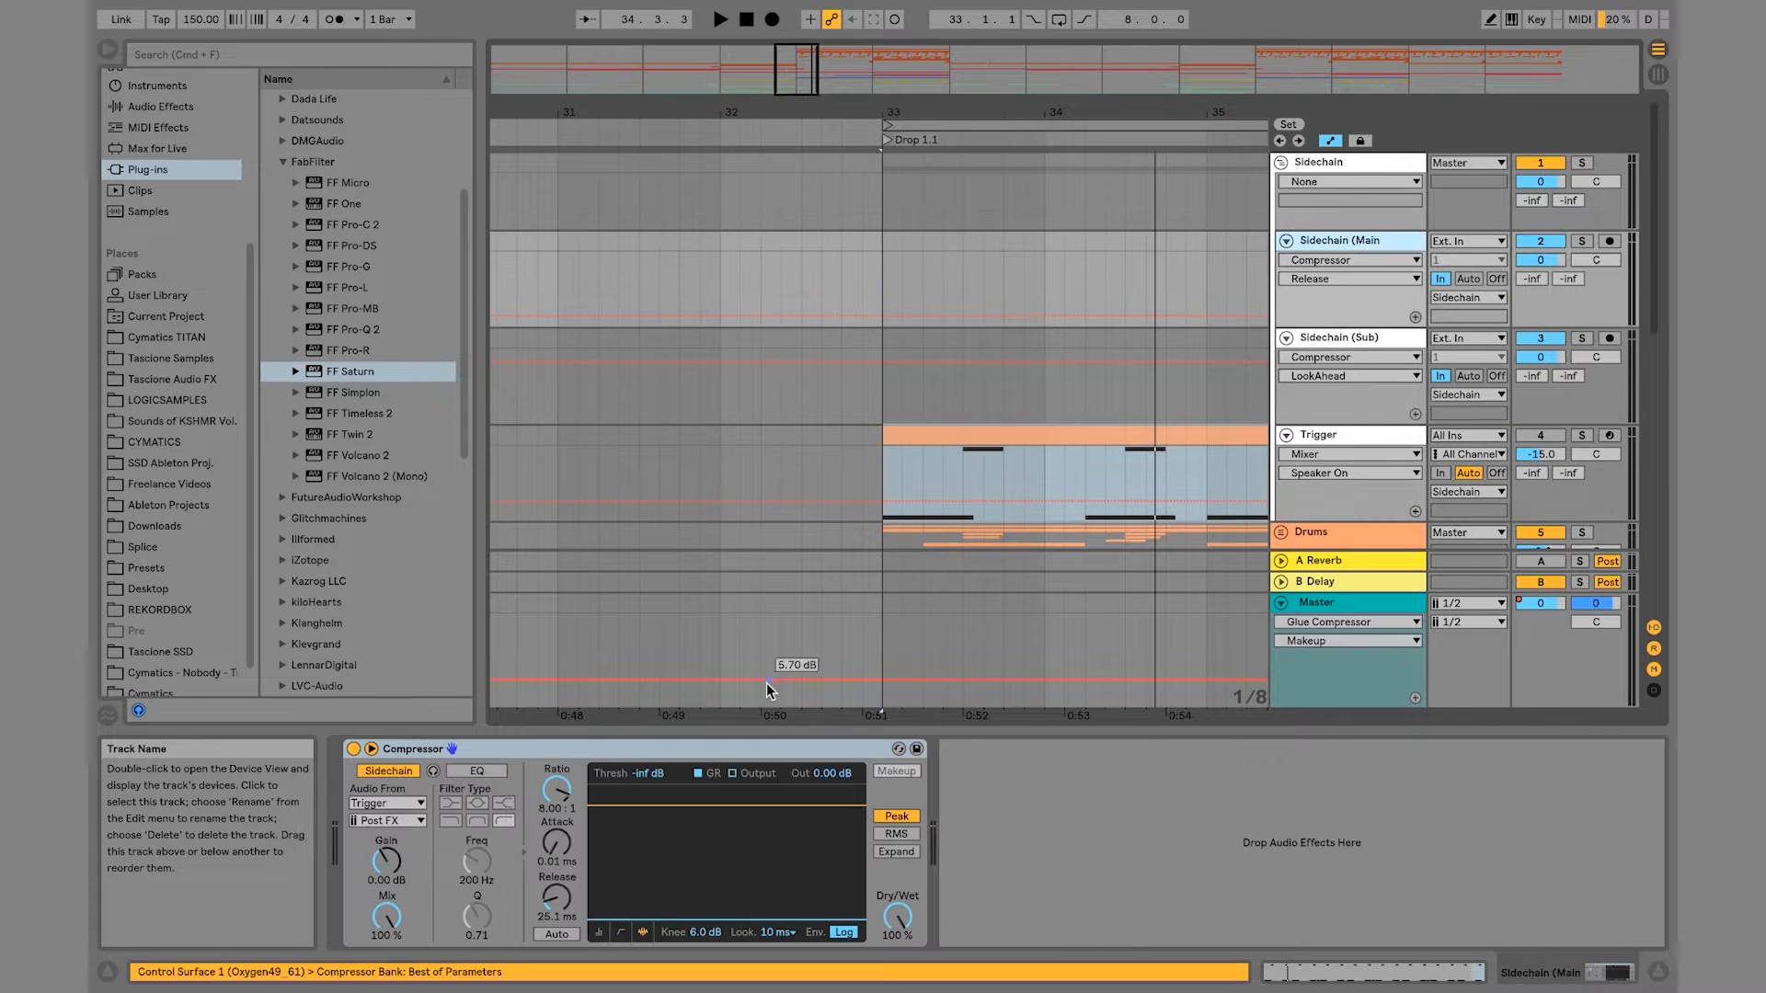
click(353, 749)
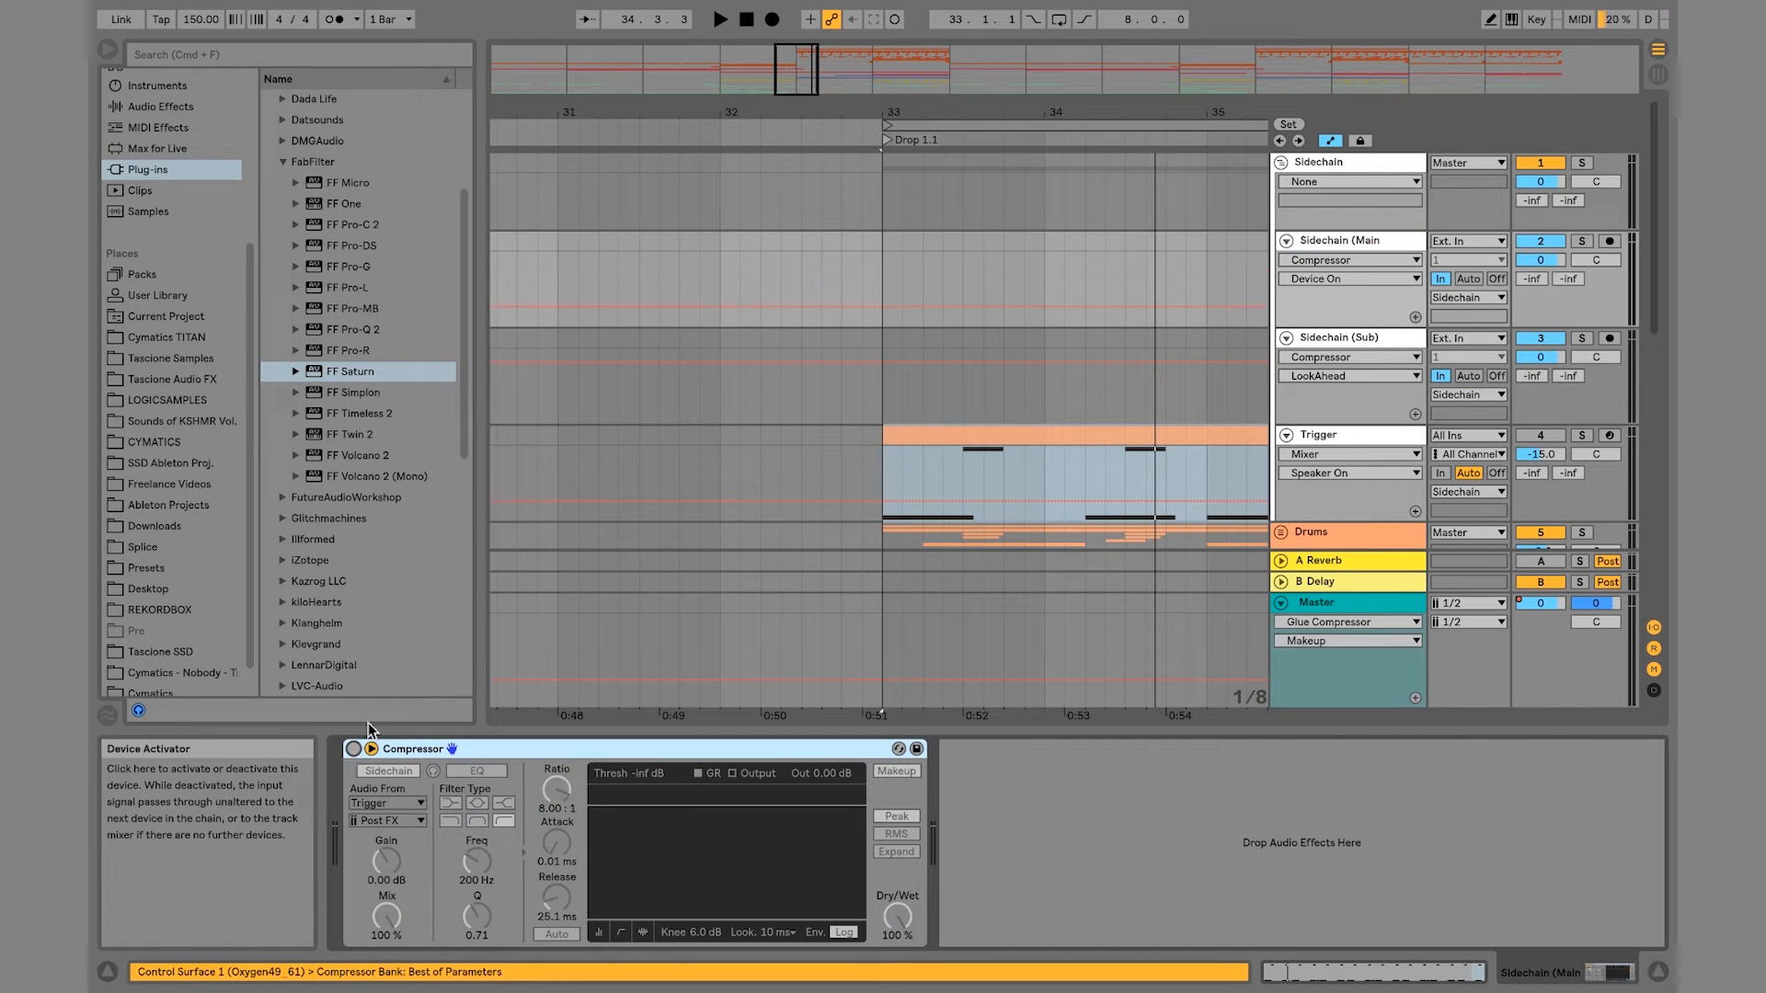
click(355, 229)
double_click(353, 229)
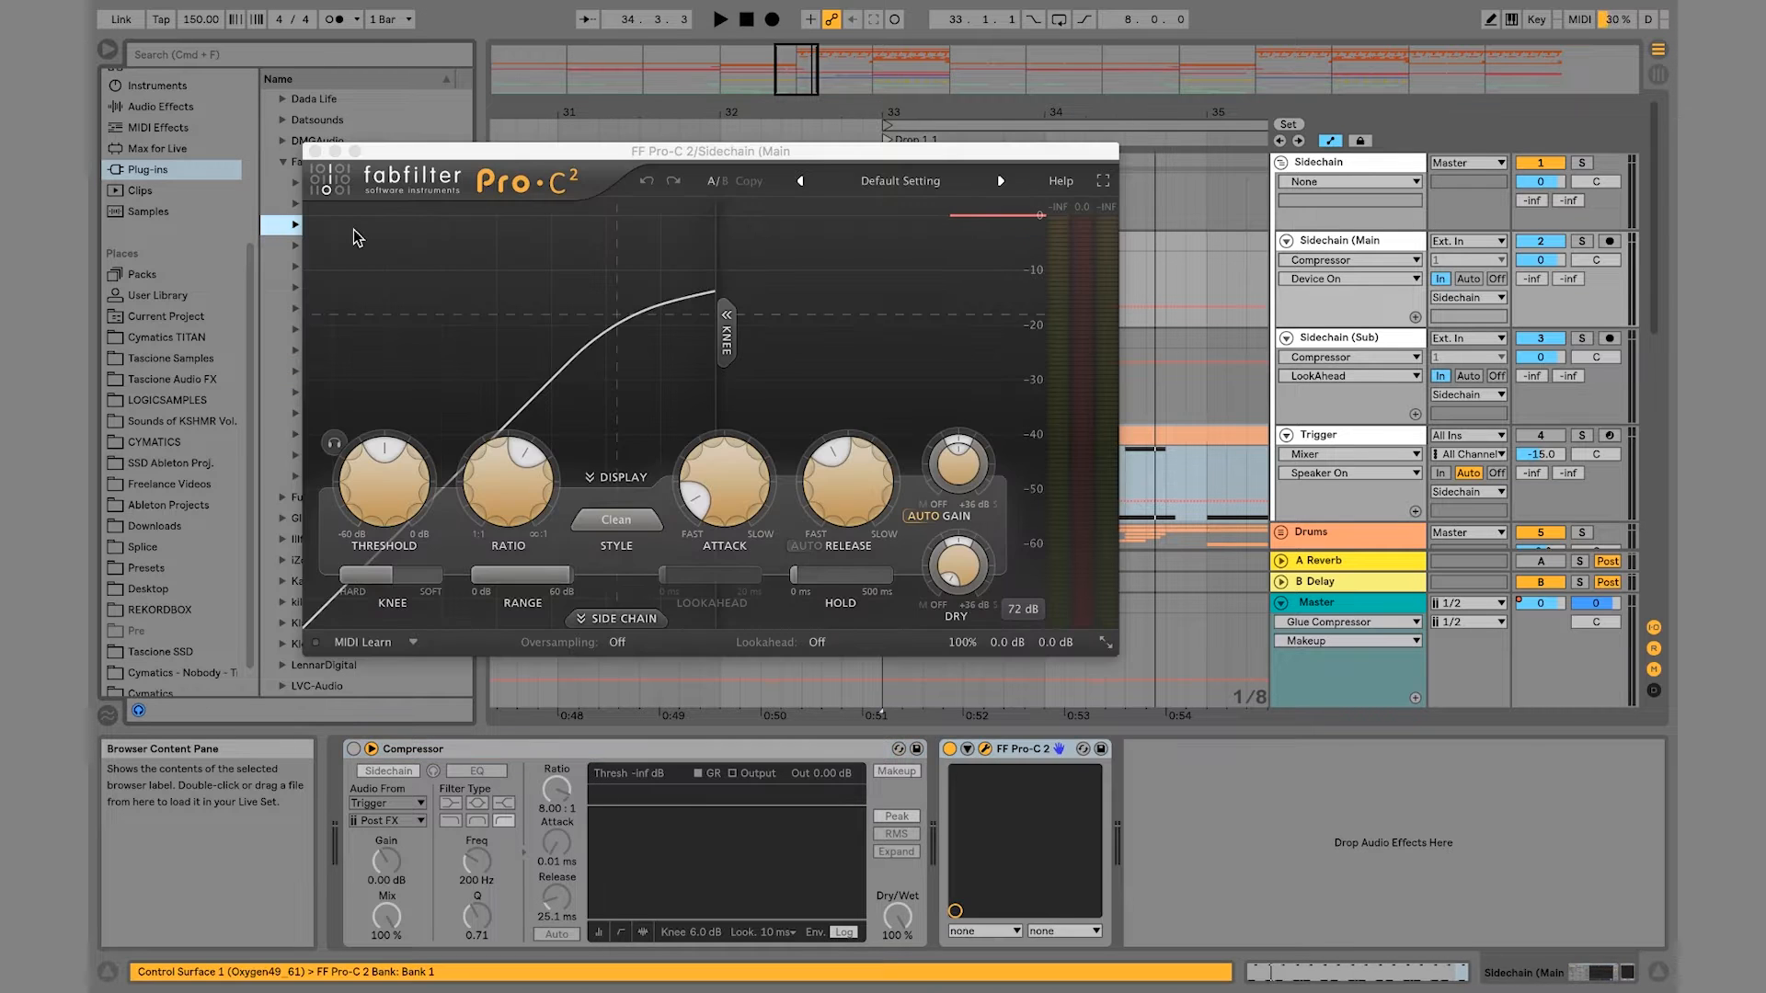
Step: Route the Trigger track's output to Sidechain (Main) with 3/4-FF Pro-C 2 as its output channel
click(1361, 439)
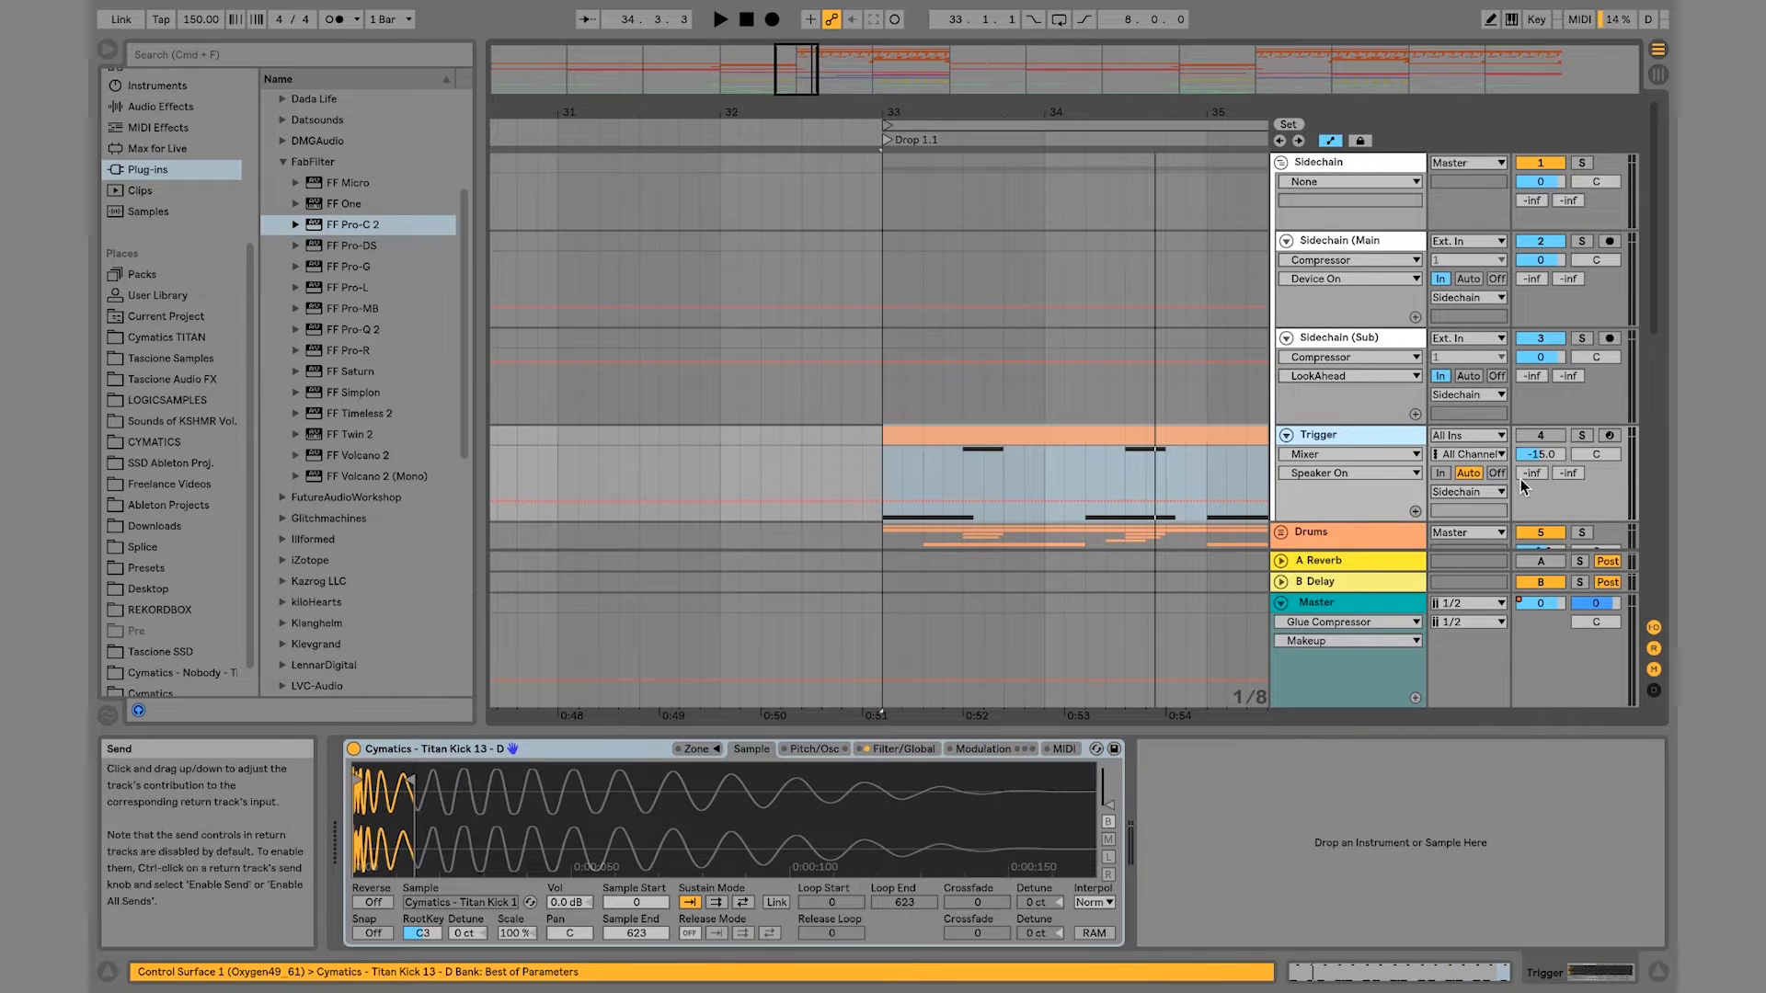
click(1477, 494)
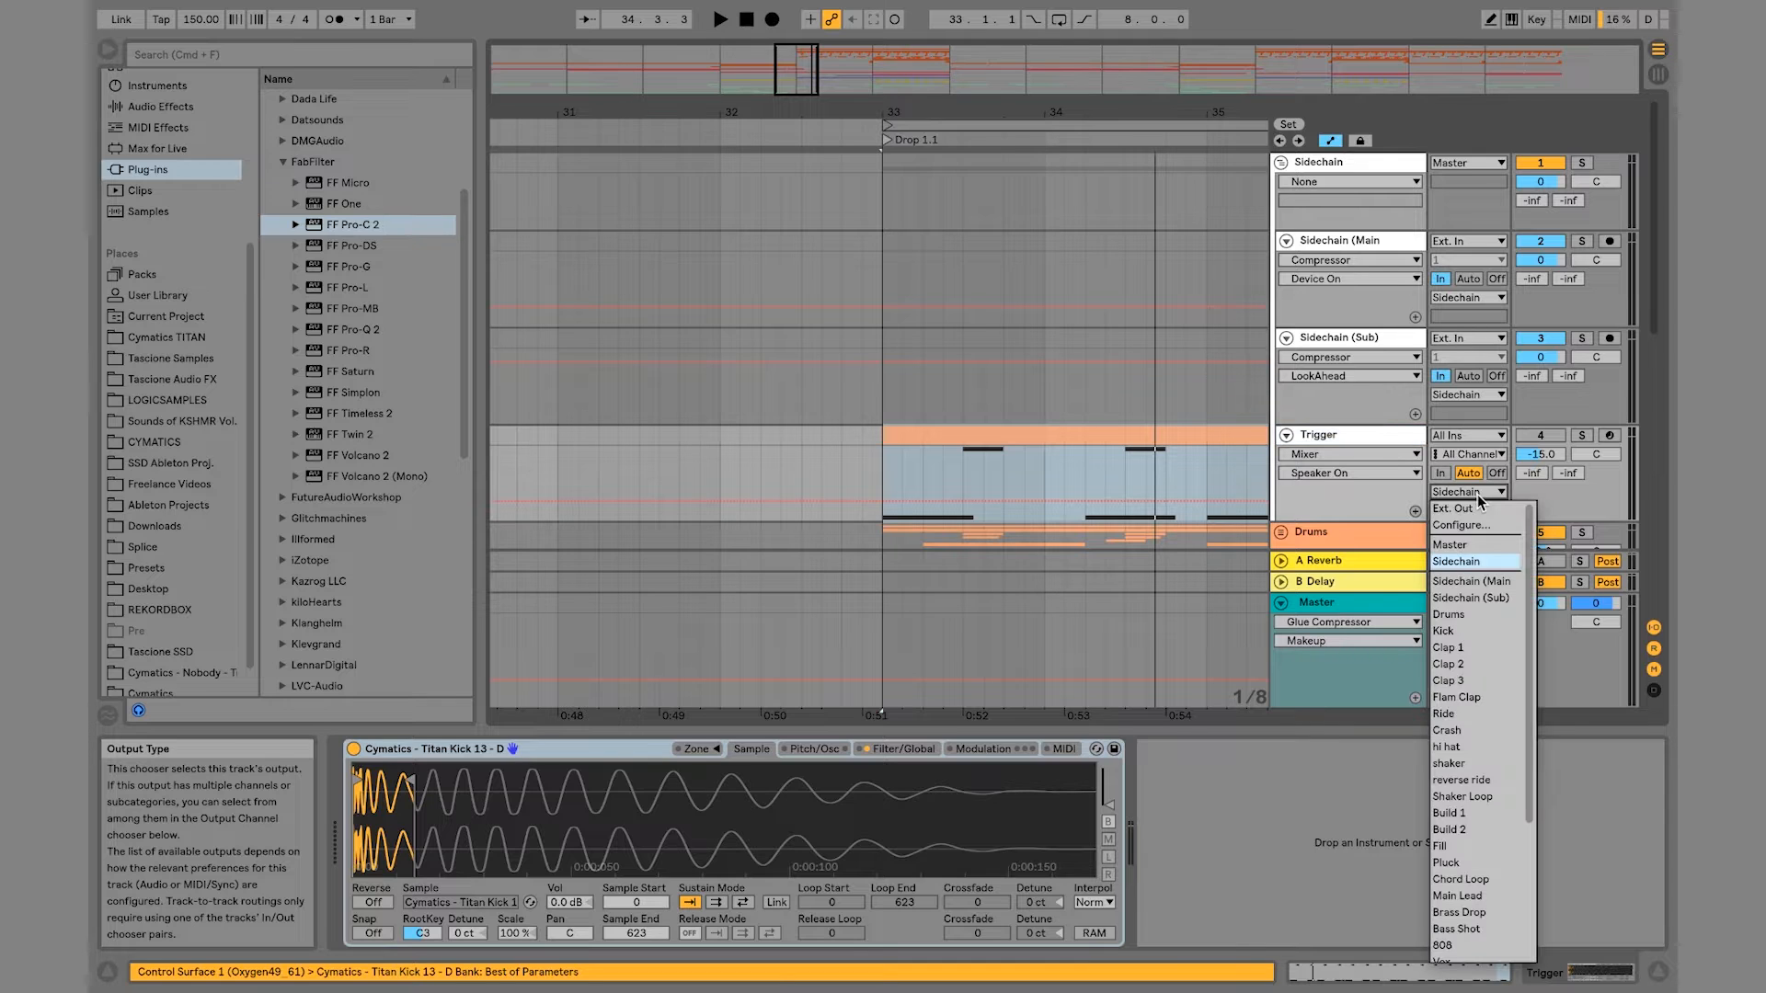
click(1487, 583)
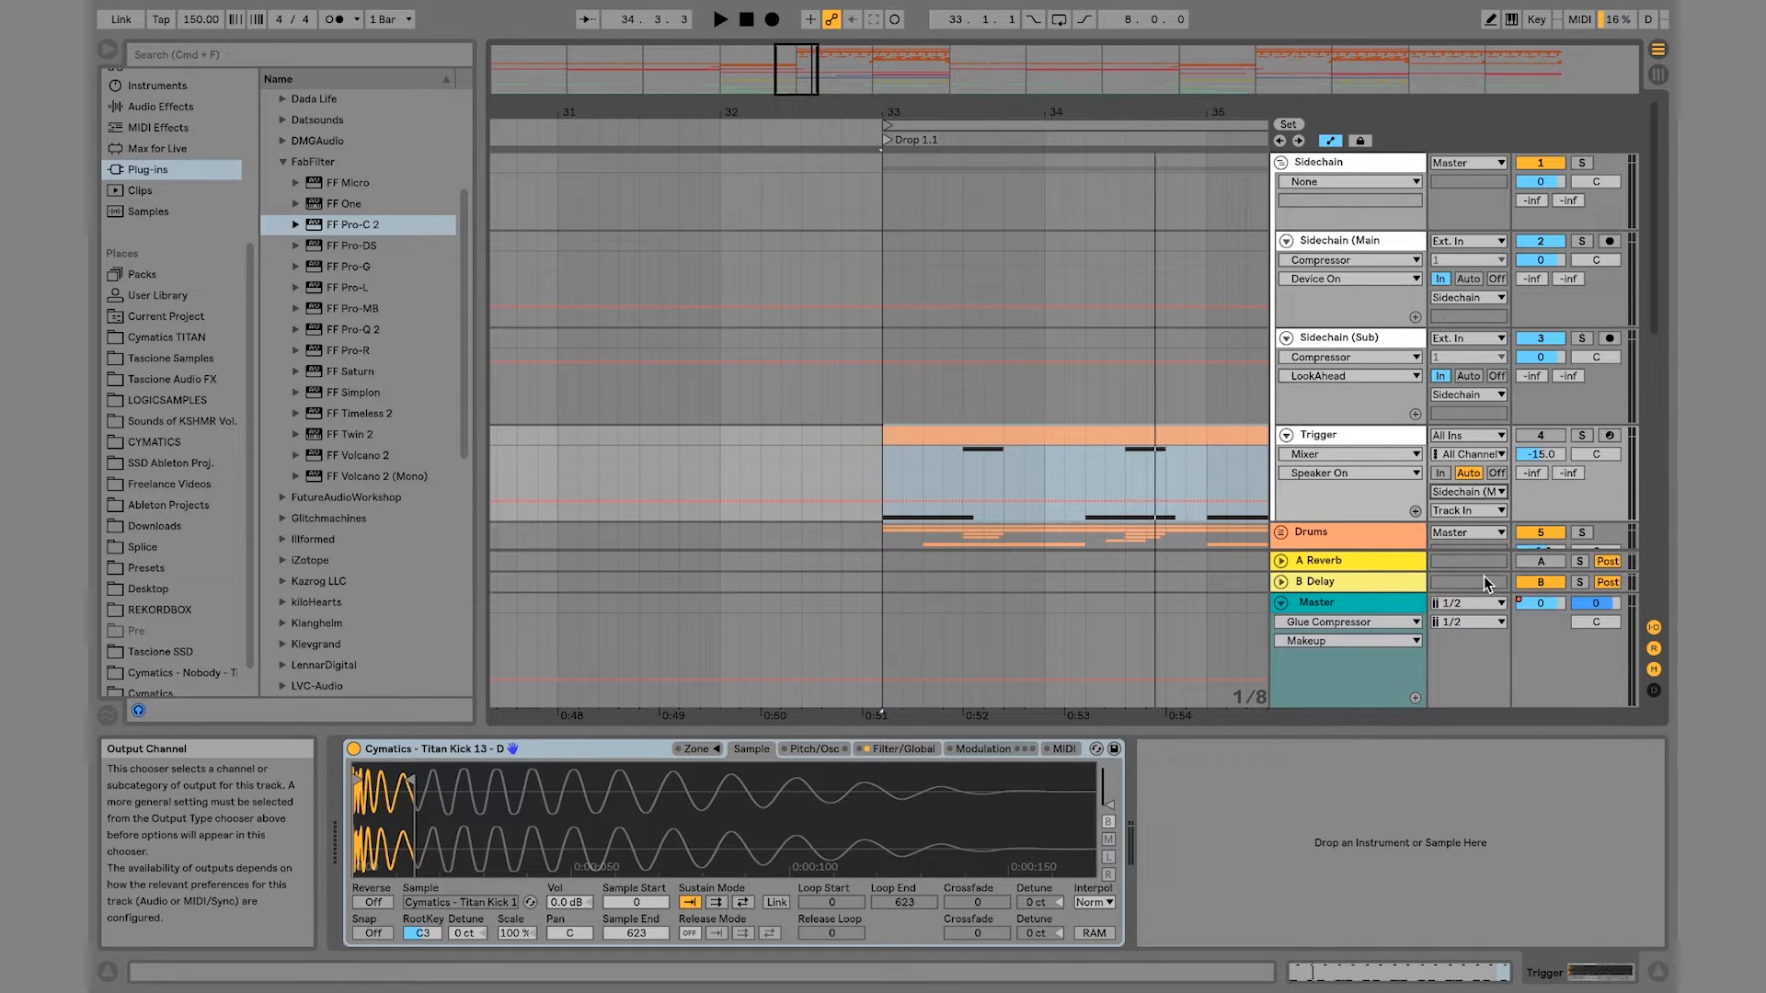
click(1466, 510)
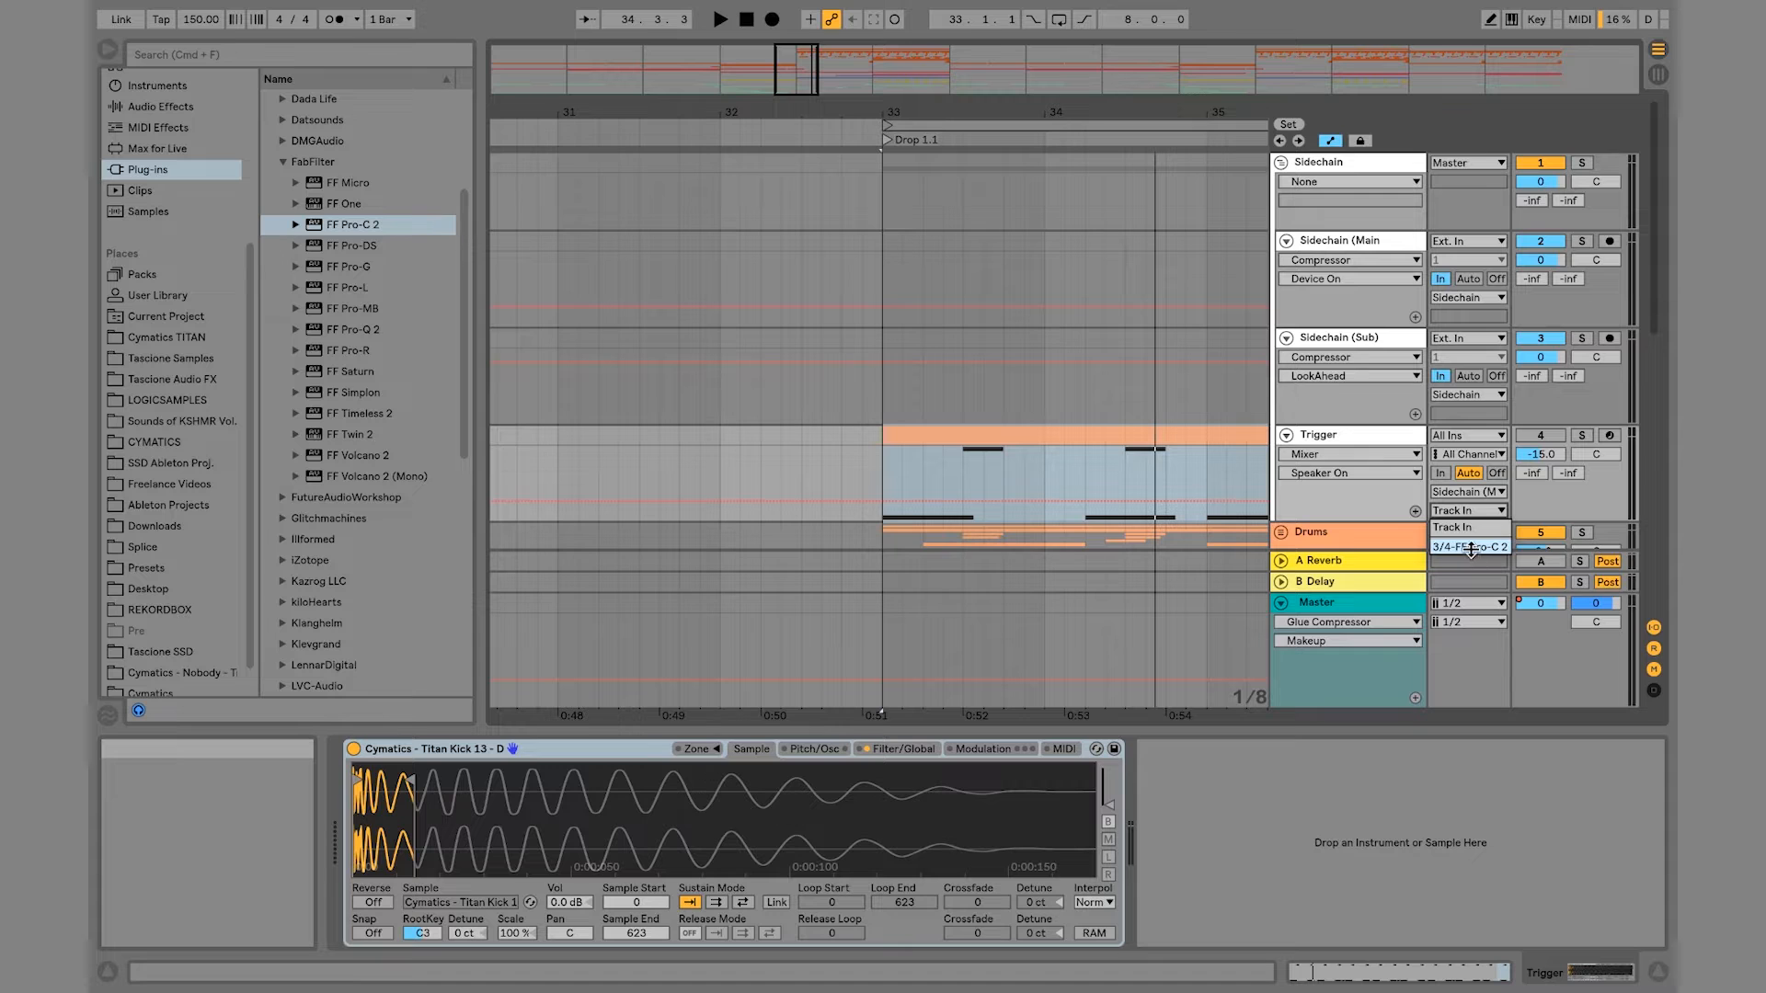
click(1470, 546)
Step: Expand Pro-C 2's side chain section, solo Sidechain (Main) during playback, and set the side chain input to Ext
click(1340, 240)
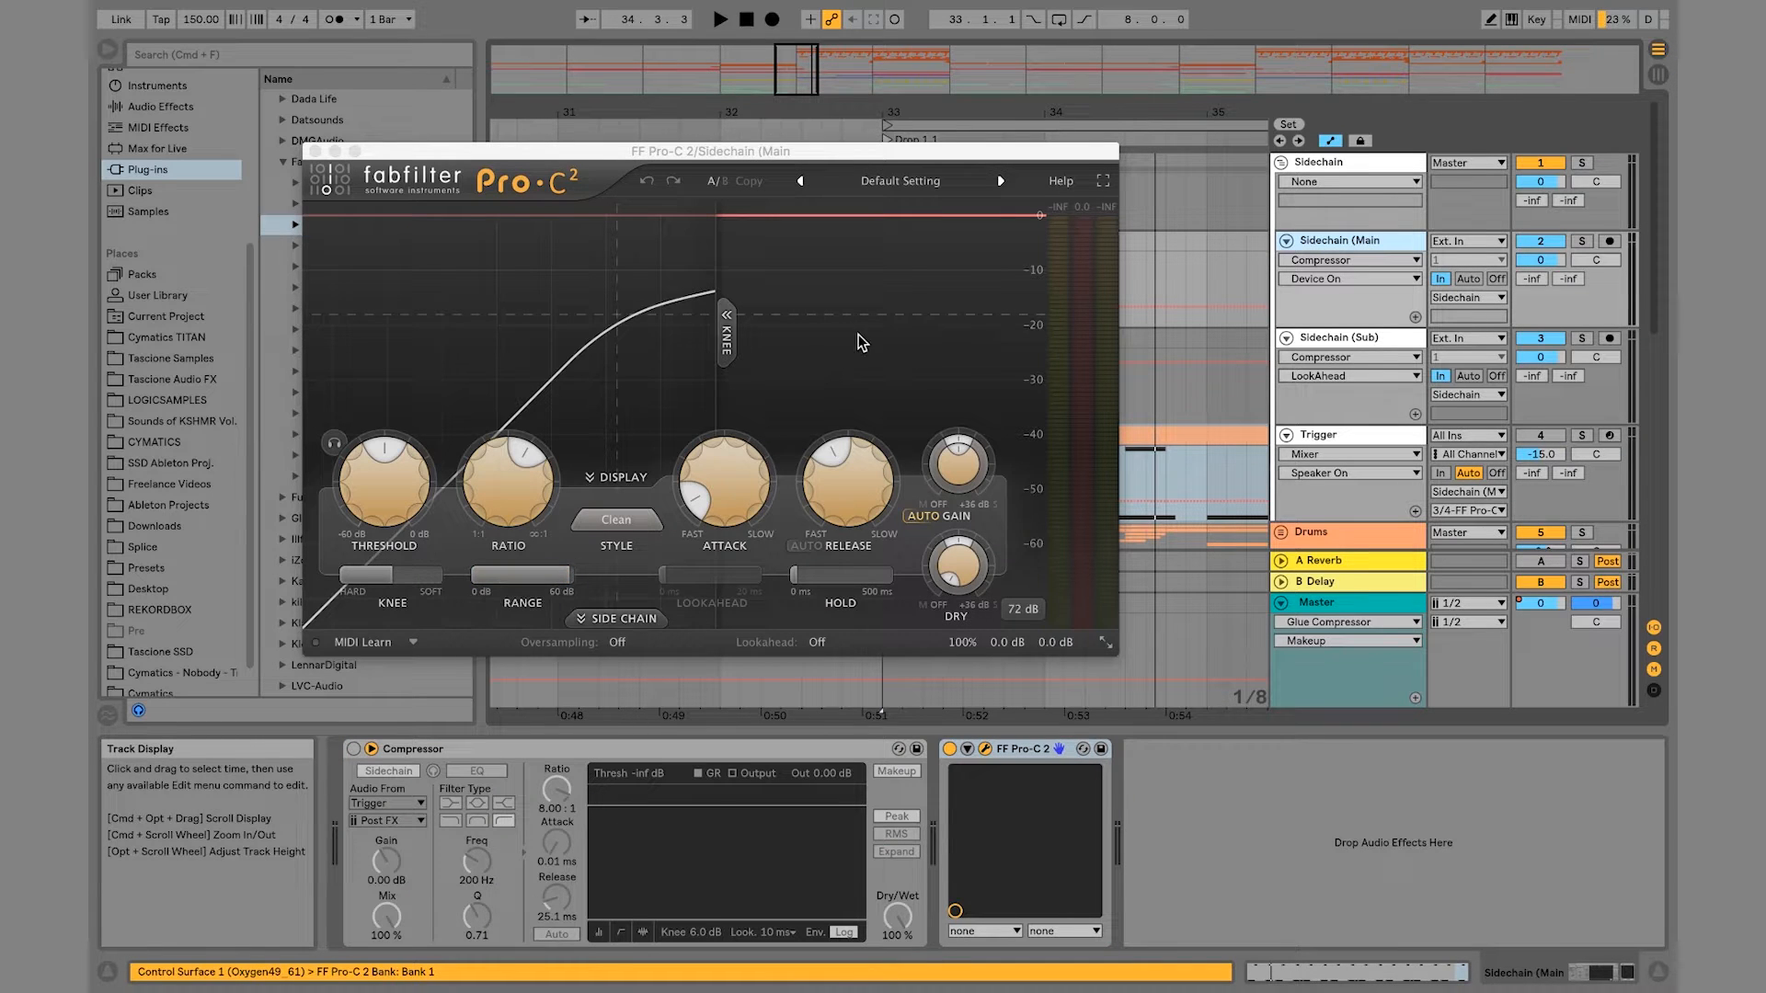
click(625, 619)
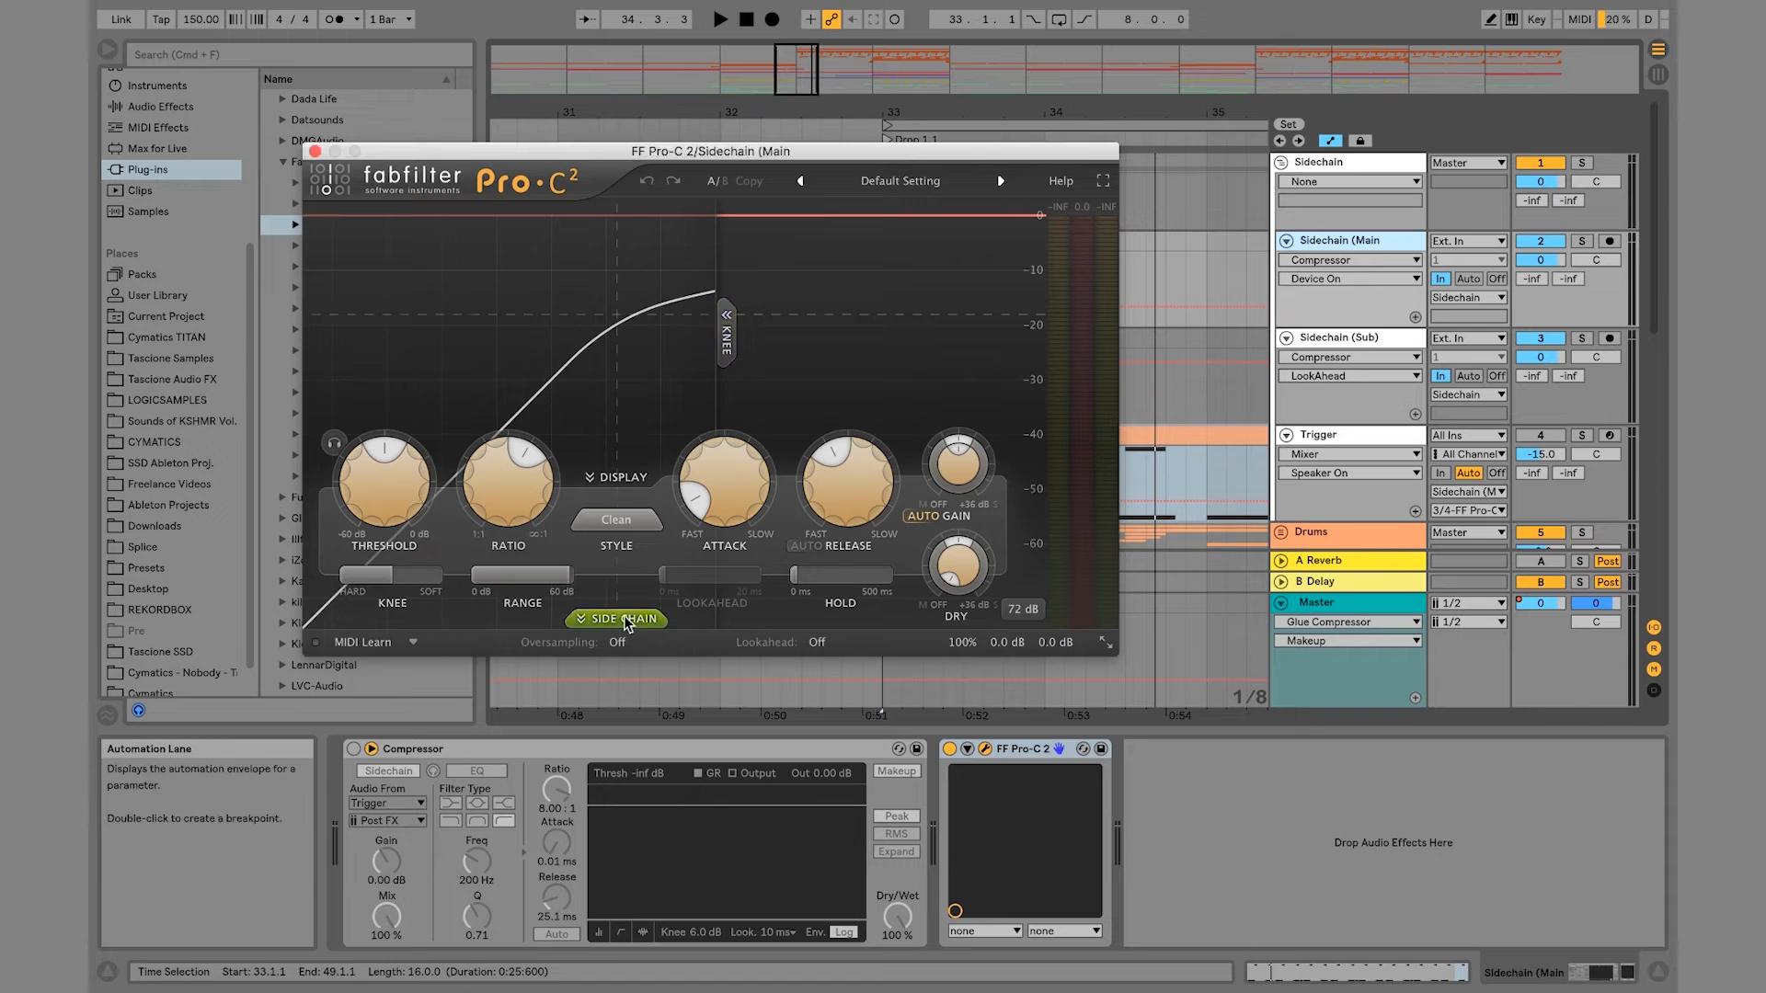
key(space)
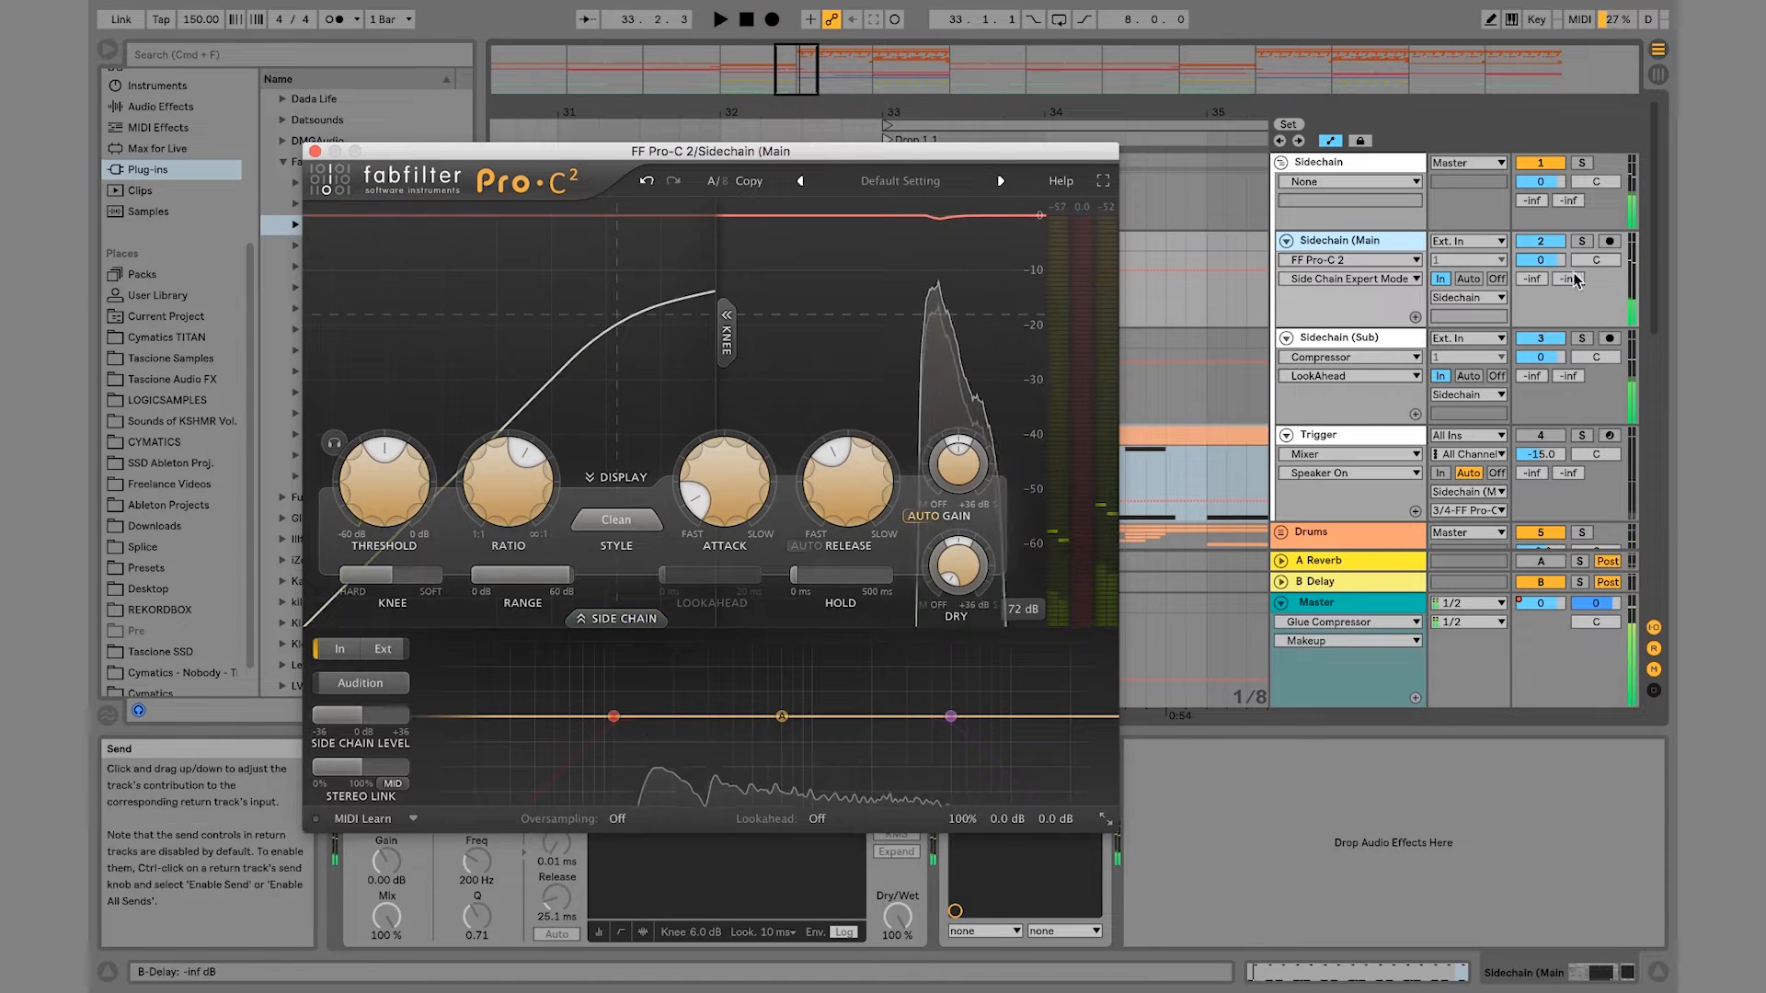
click(1581, 241)
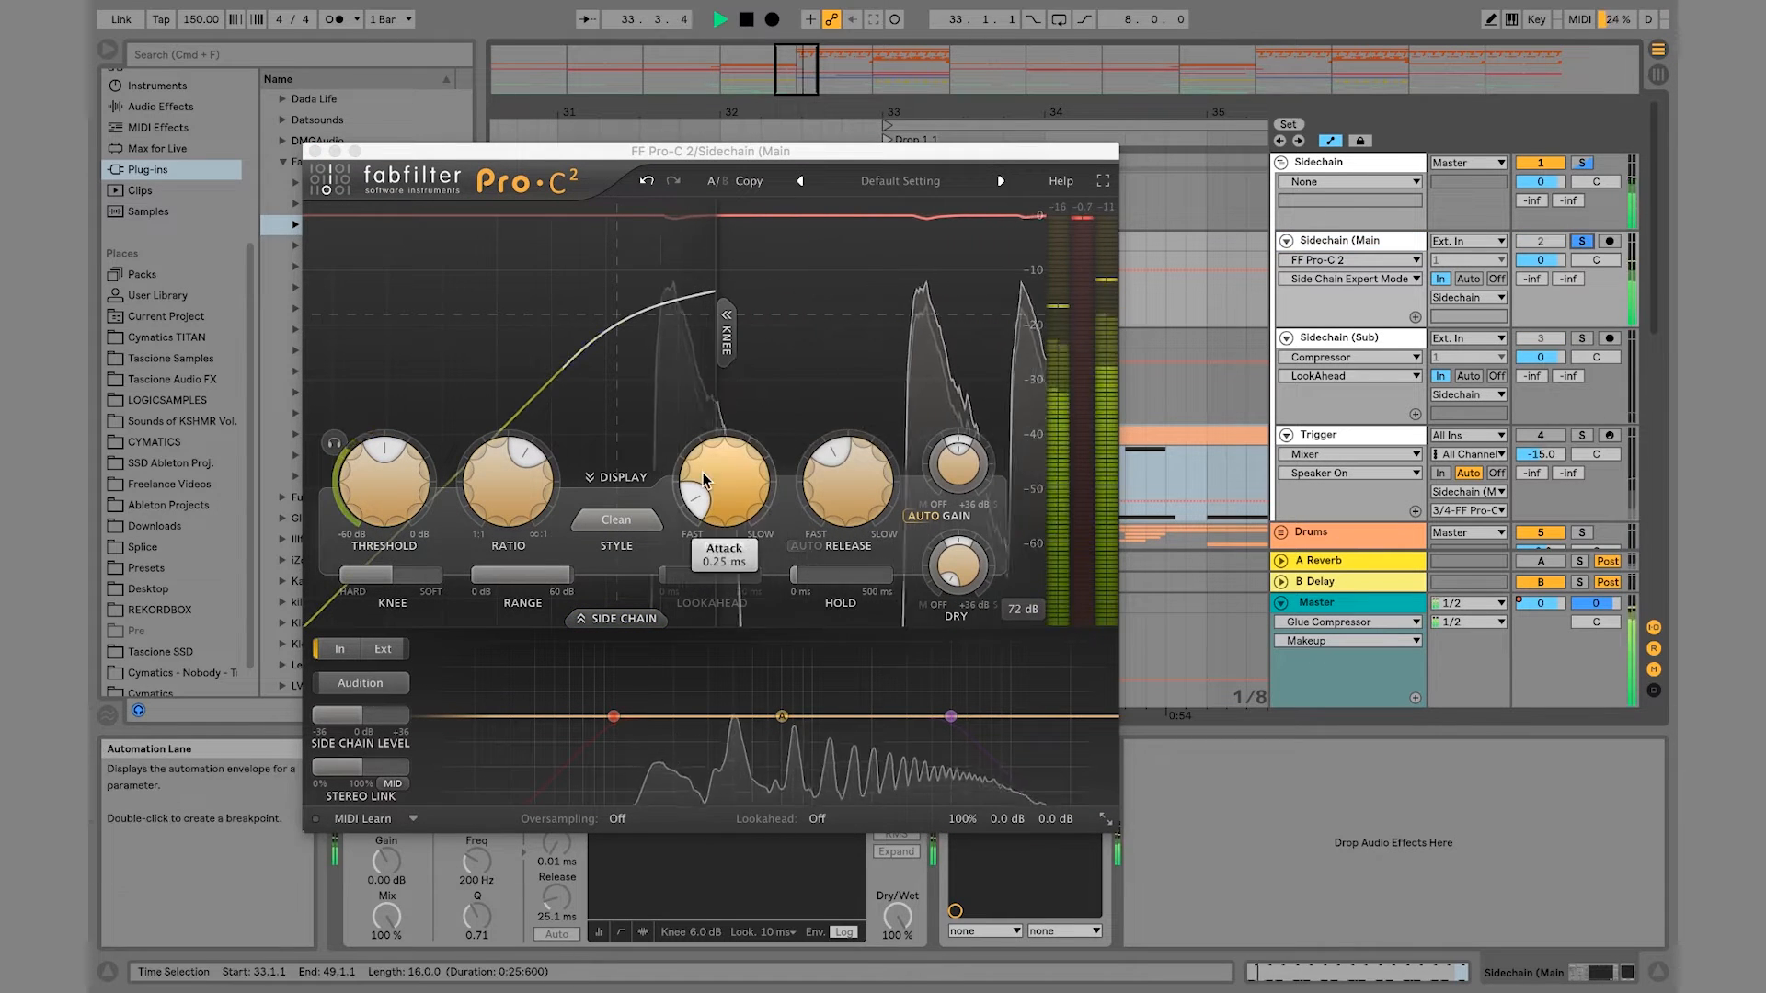
click(382, 649)
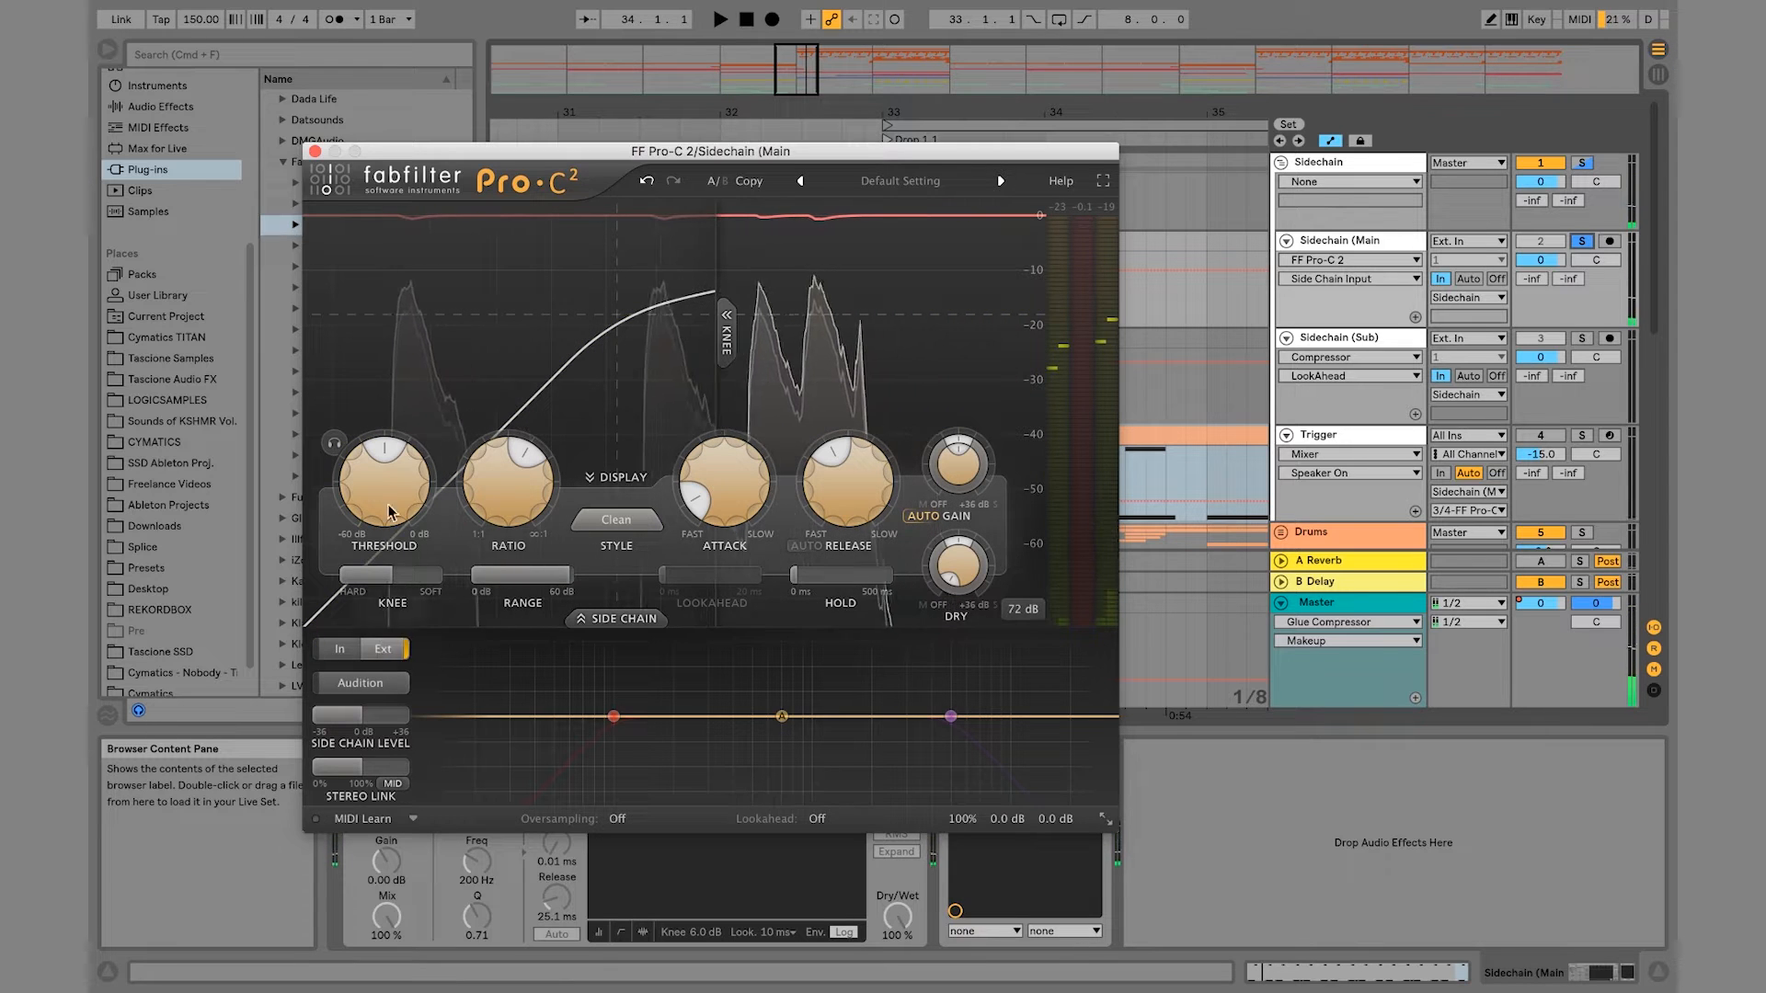
Step: Turn off Pro-C 2's auto gain and lower its threshold to about -53 dB during playback, then close the plug-in window
drag(391, 493, 372, 471)
click(892, 130)
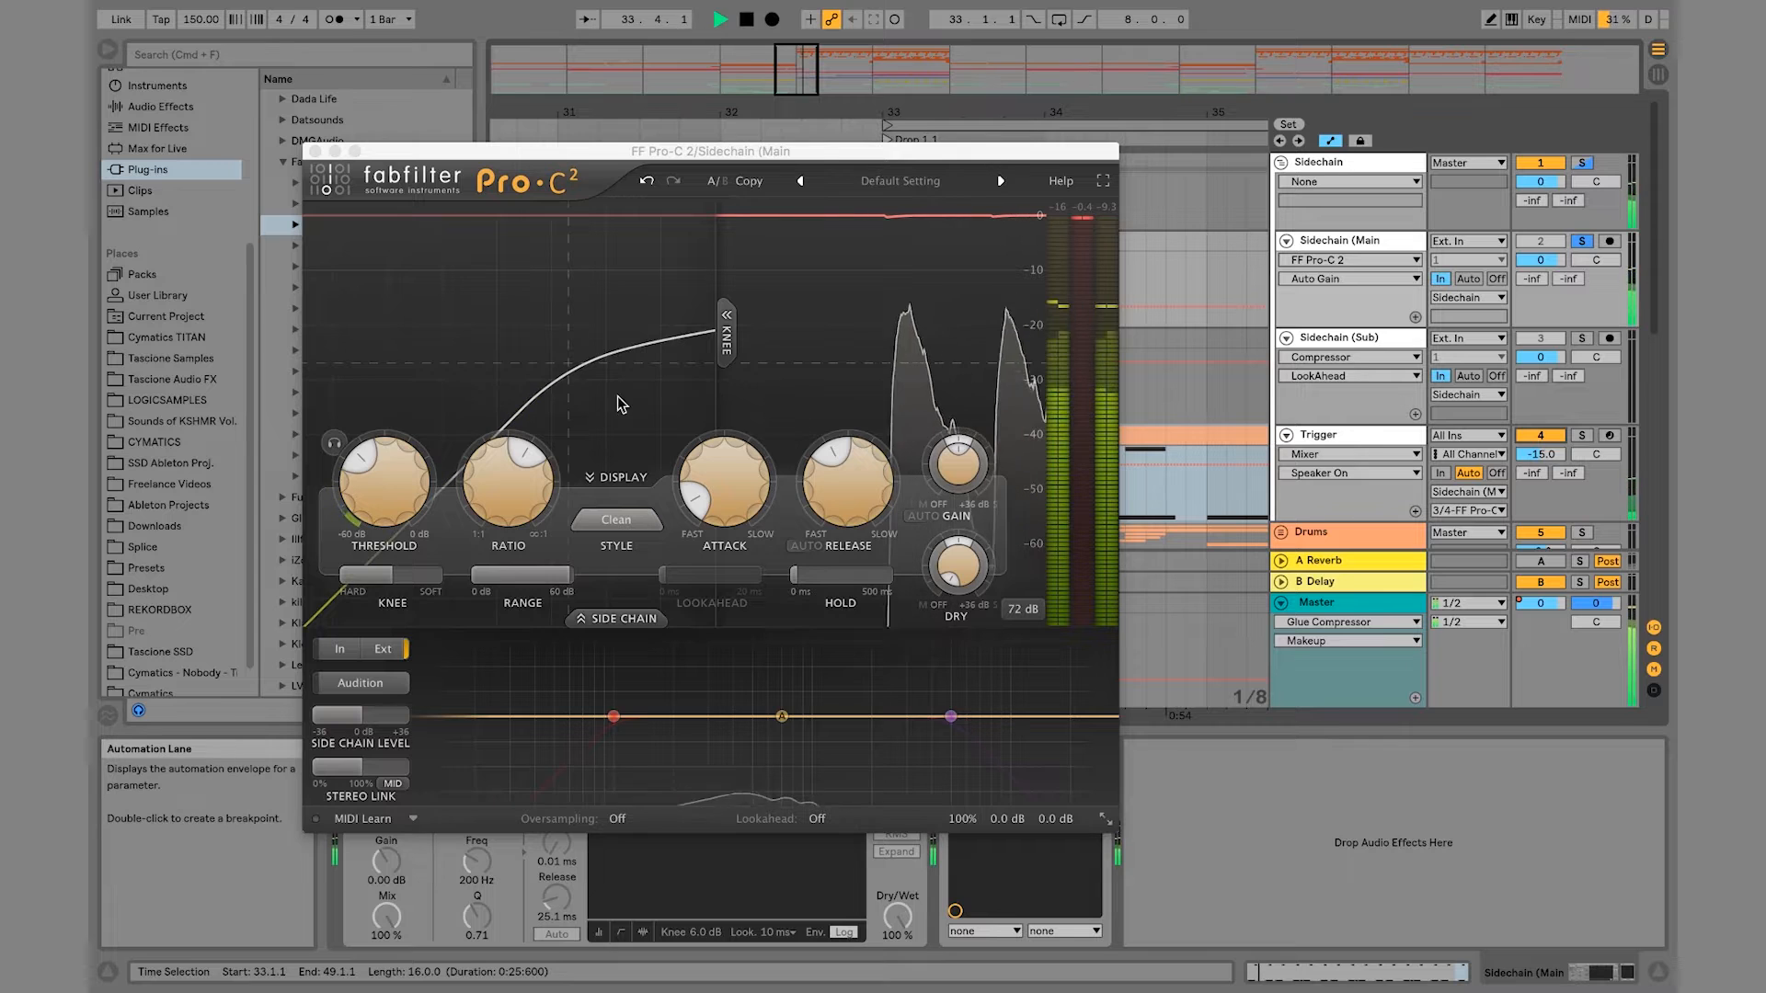
click(402, 462)
drag(402, 462, 383, 532)
key(space)
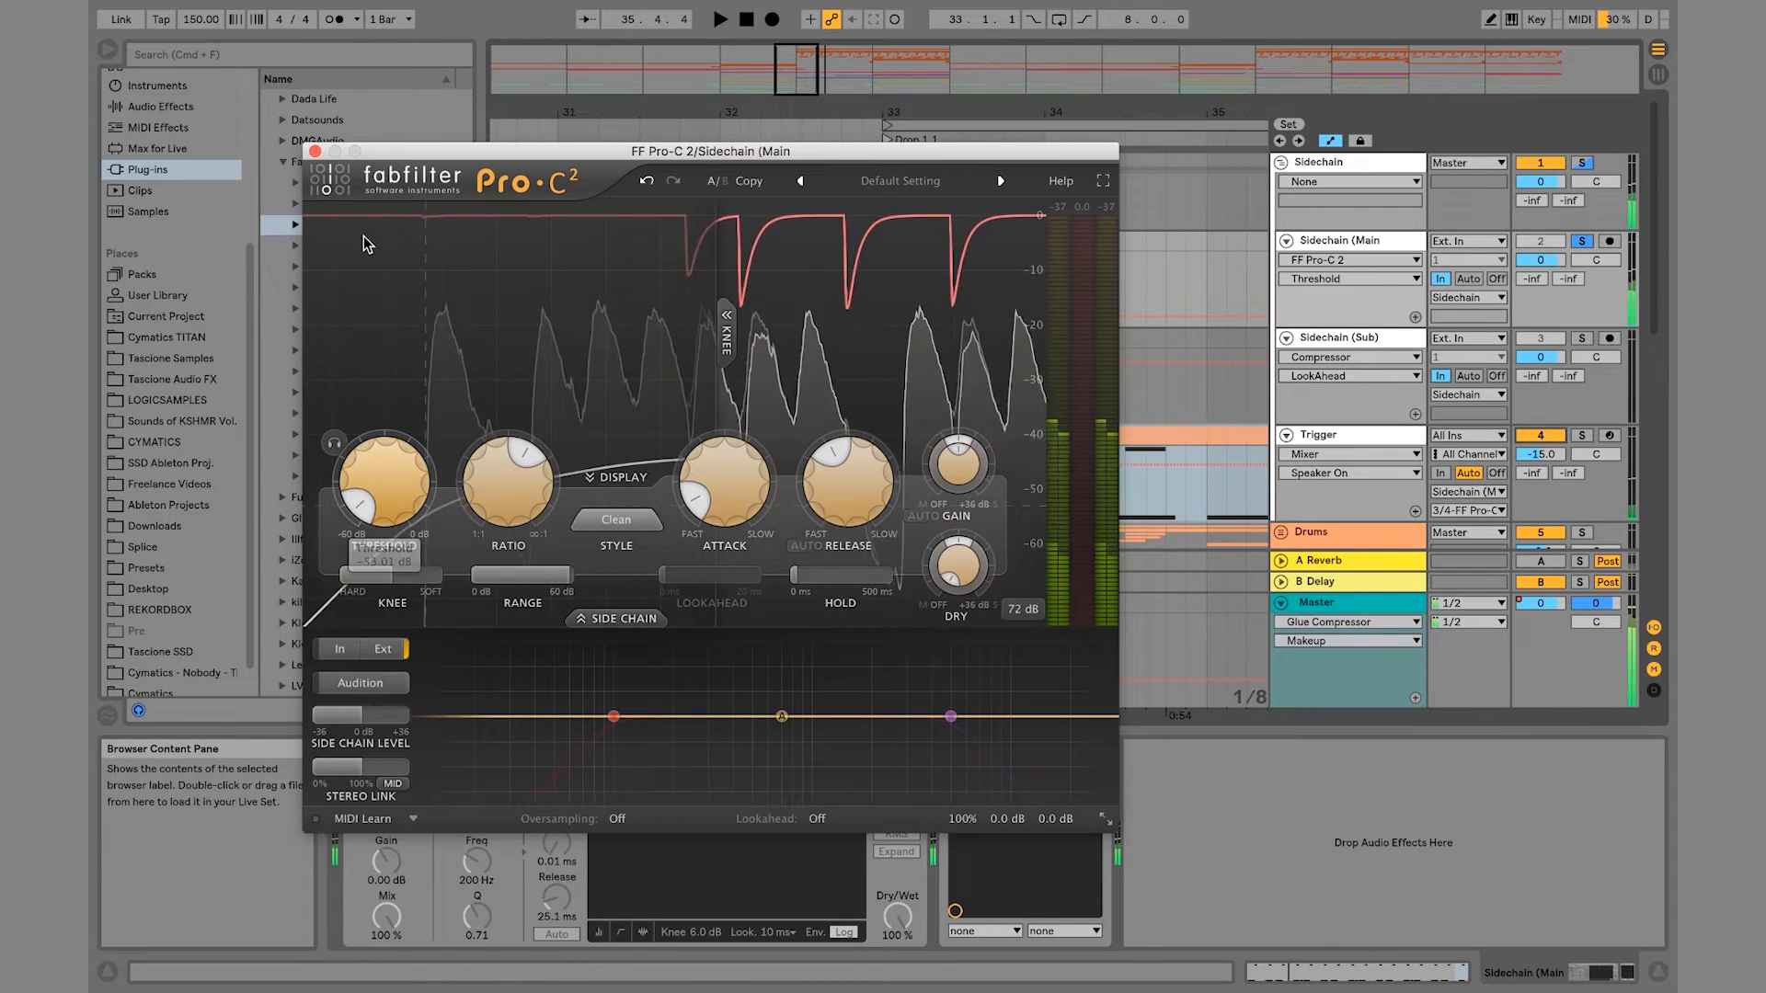
click(315, 152)
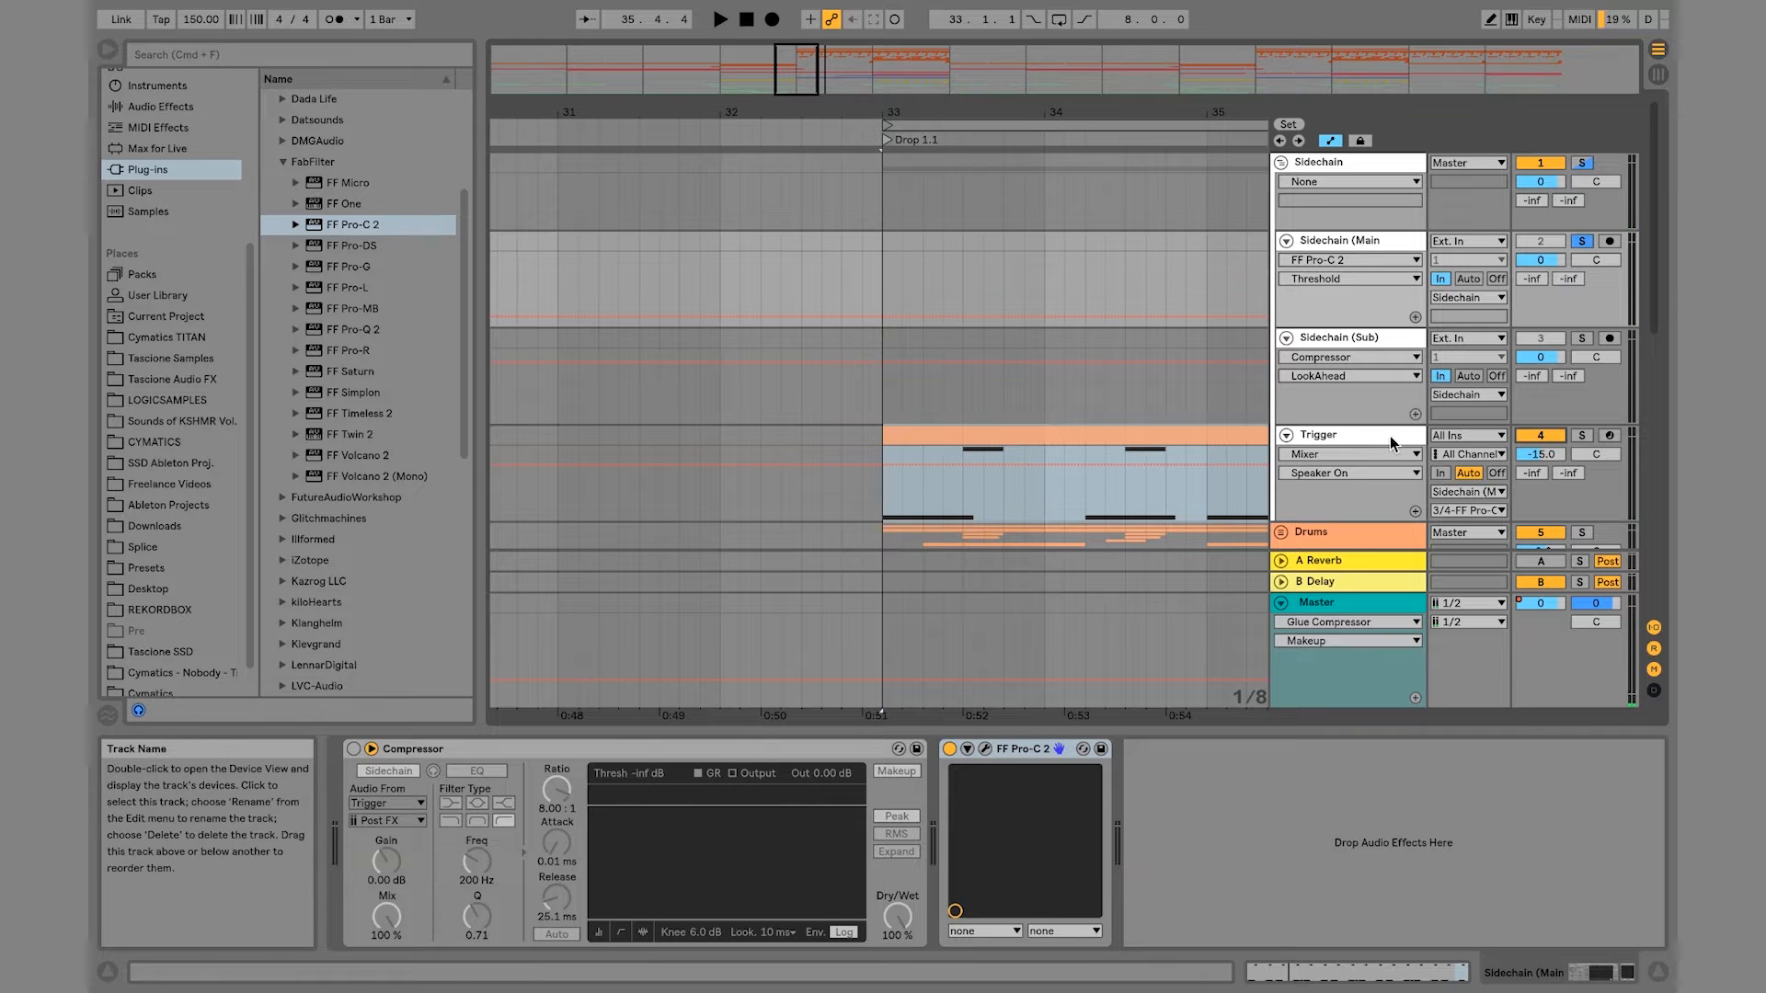
Step: Play Drop 1.1 with Pro-C 2 open and the Trigger track's volume at -inf, then set that volume to 0 dB
drag(948, 115, 948, 114)
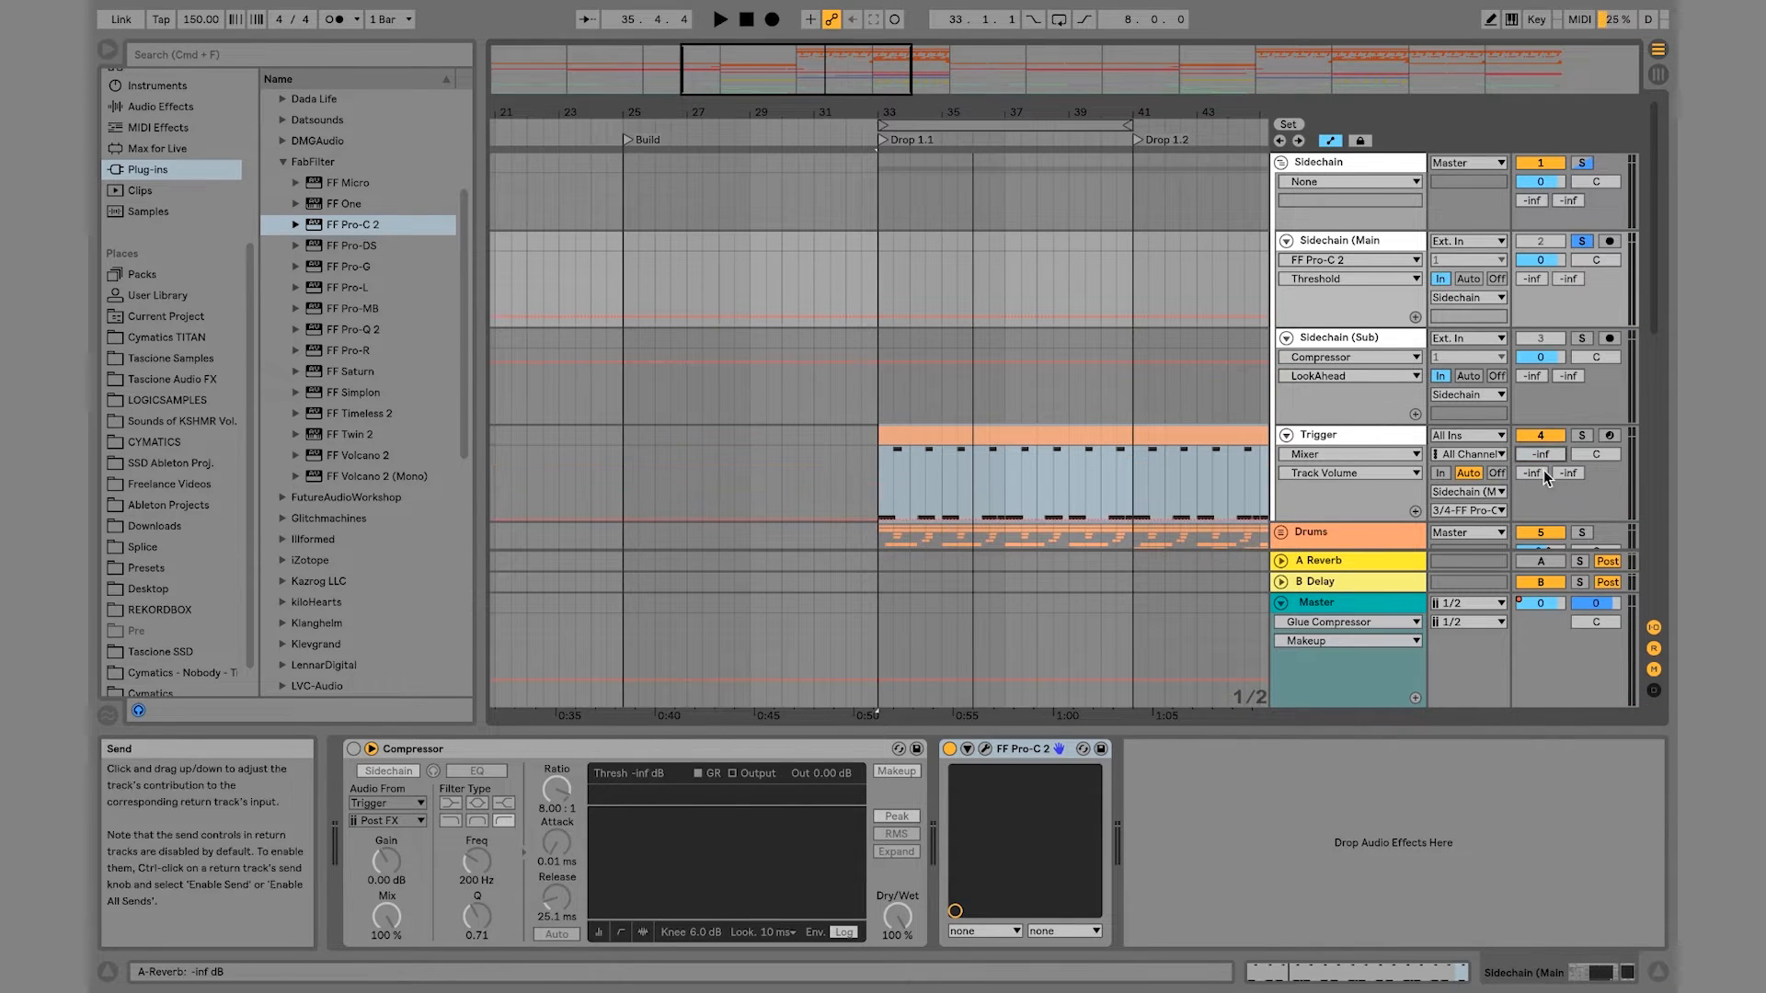
key(space)
click(984, 750)
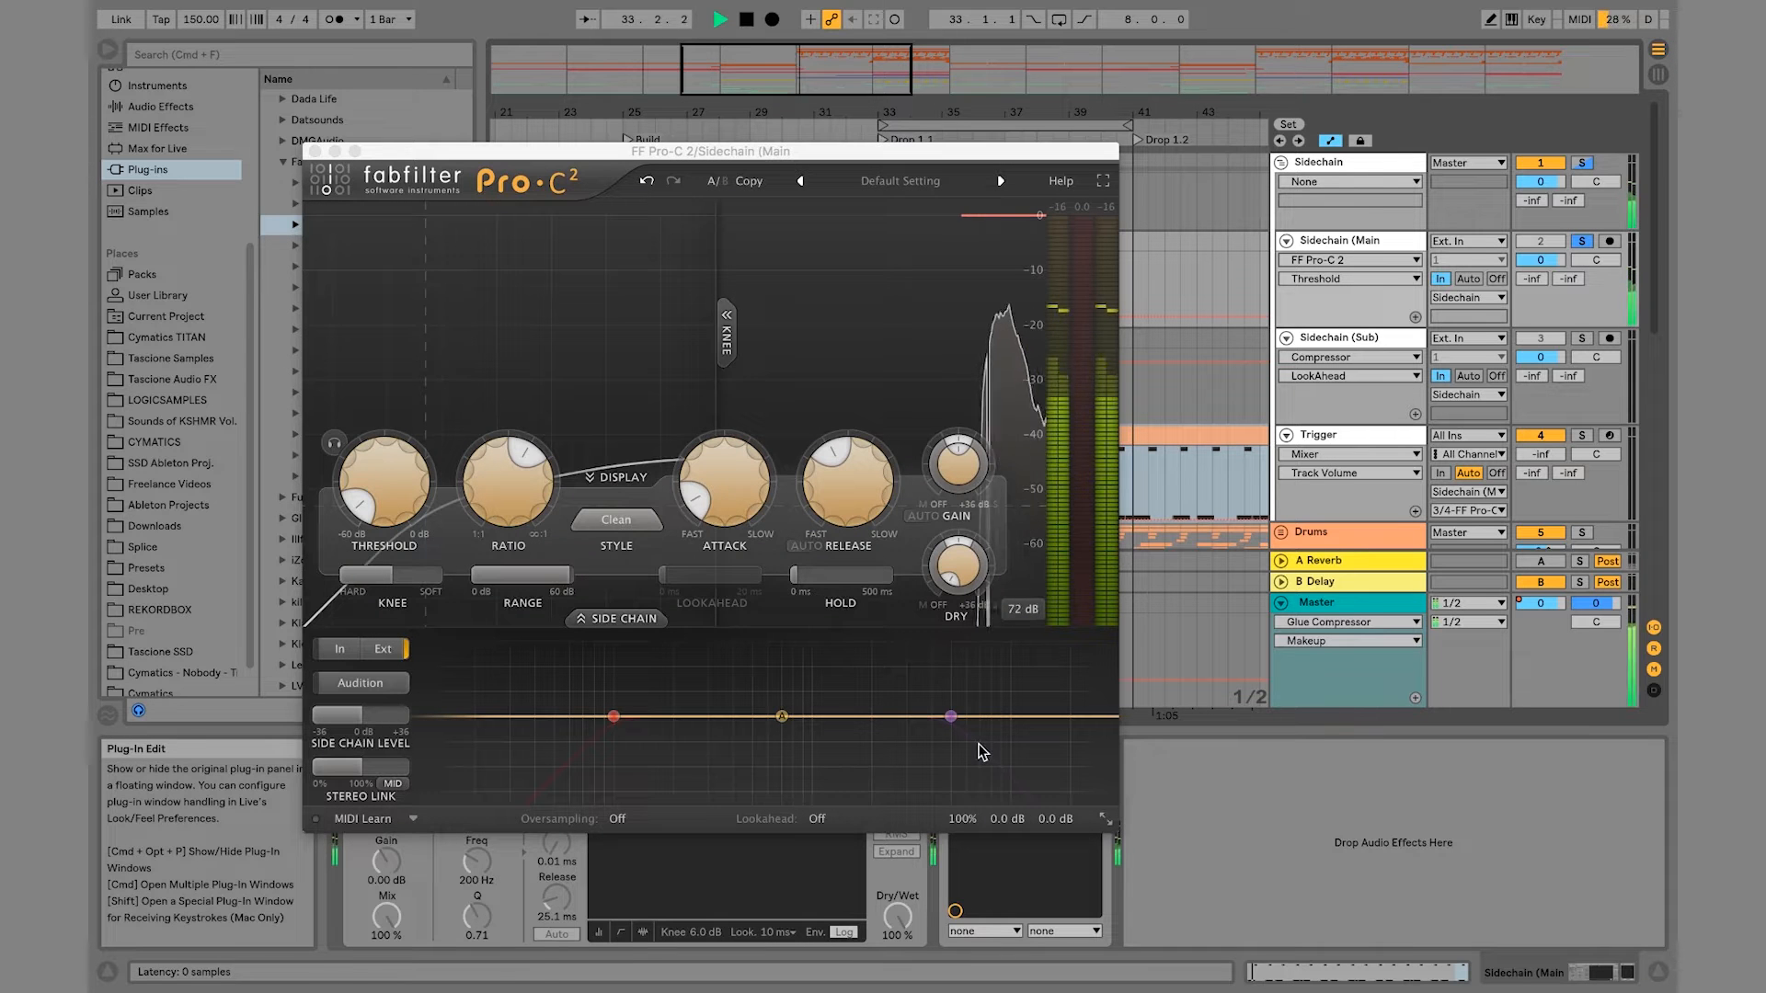
click(1543, 456)
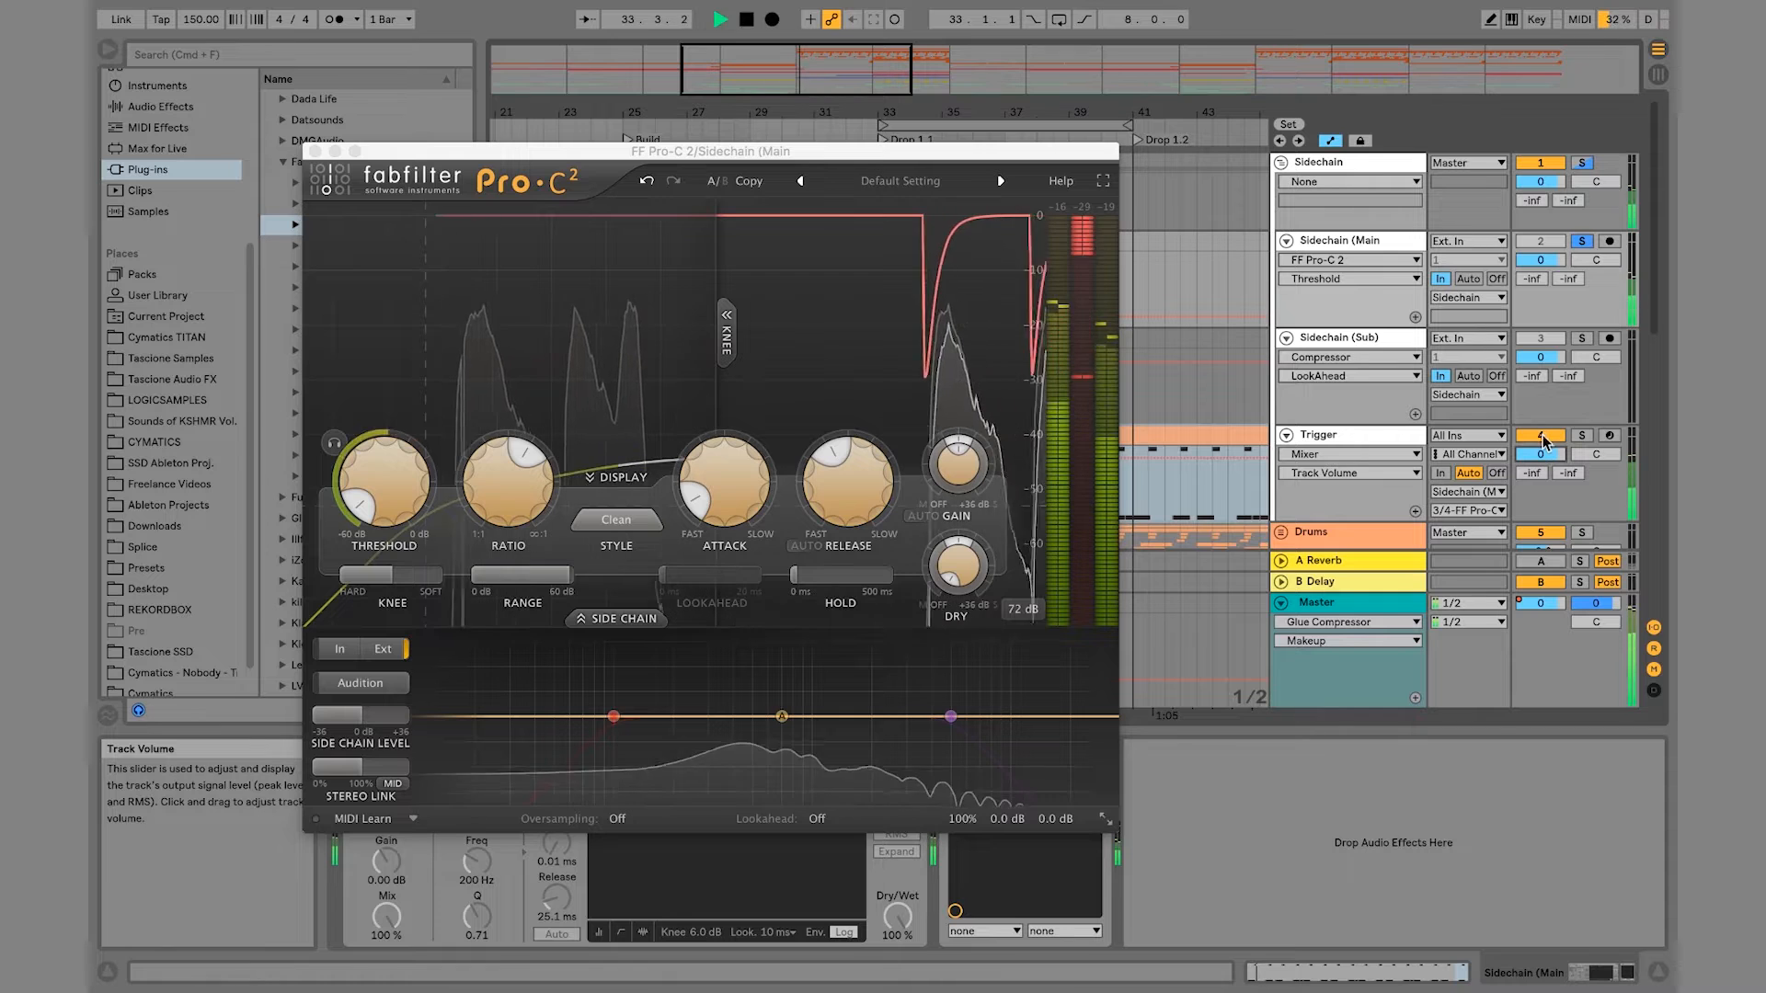
Step: Deactivate and reactivate the Trigger track during playback to compare the effect on Pro-C 2, then stop playback
click(1542, 436)
click(1542, 436)
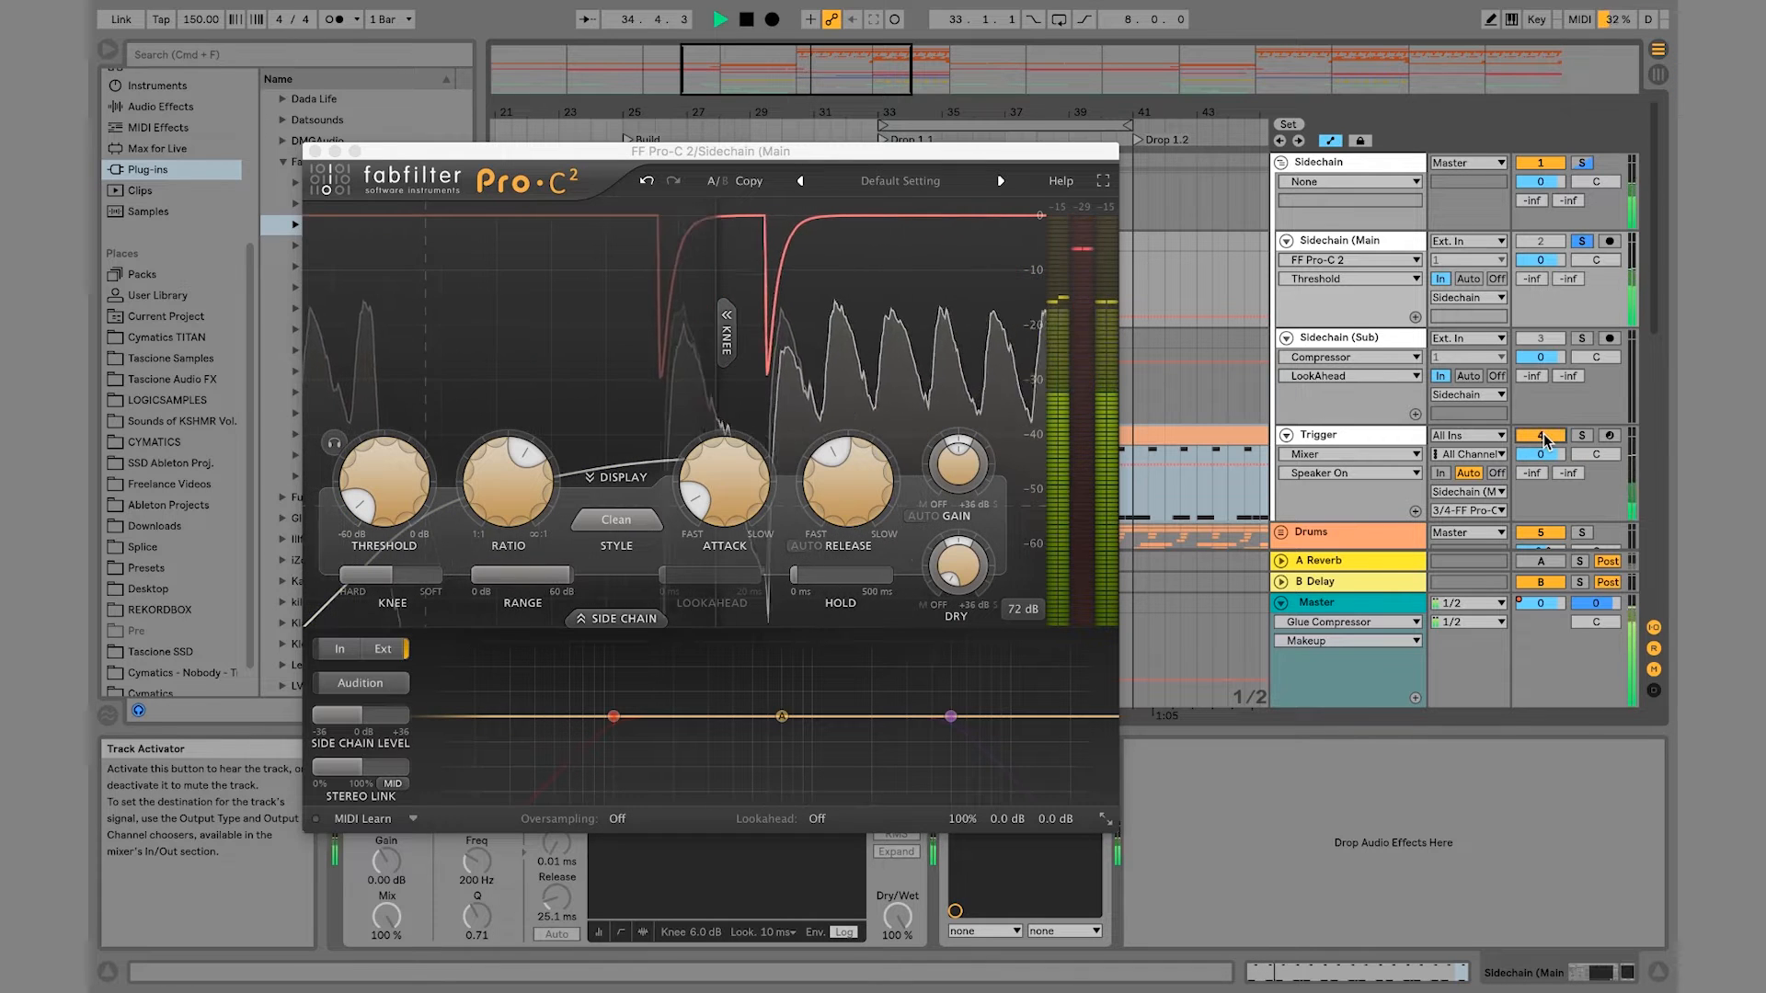
key(space)
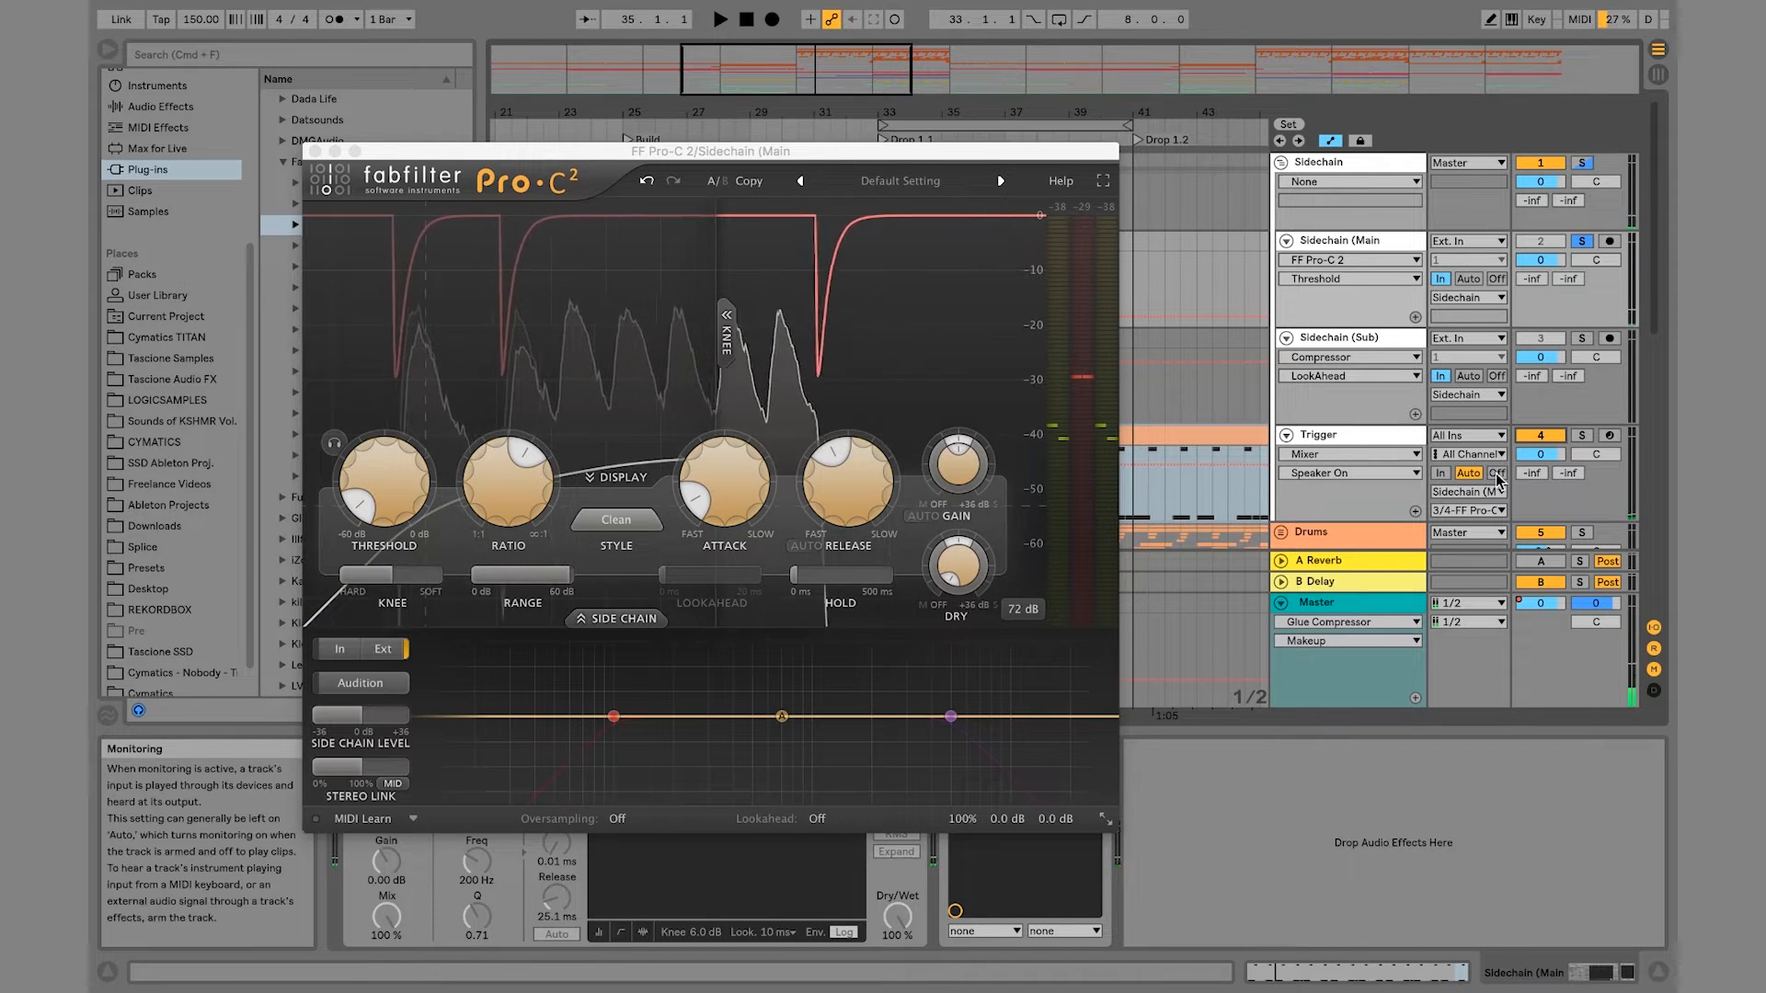
Step: Try the Trigger track's monitoring modes during playback, including Off, then return monitoring to Auto
click(1440, 473)
key(space)
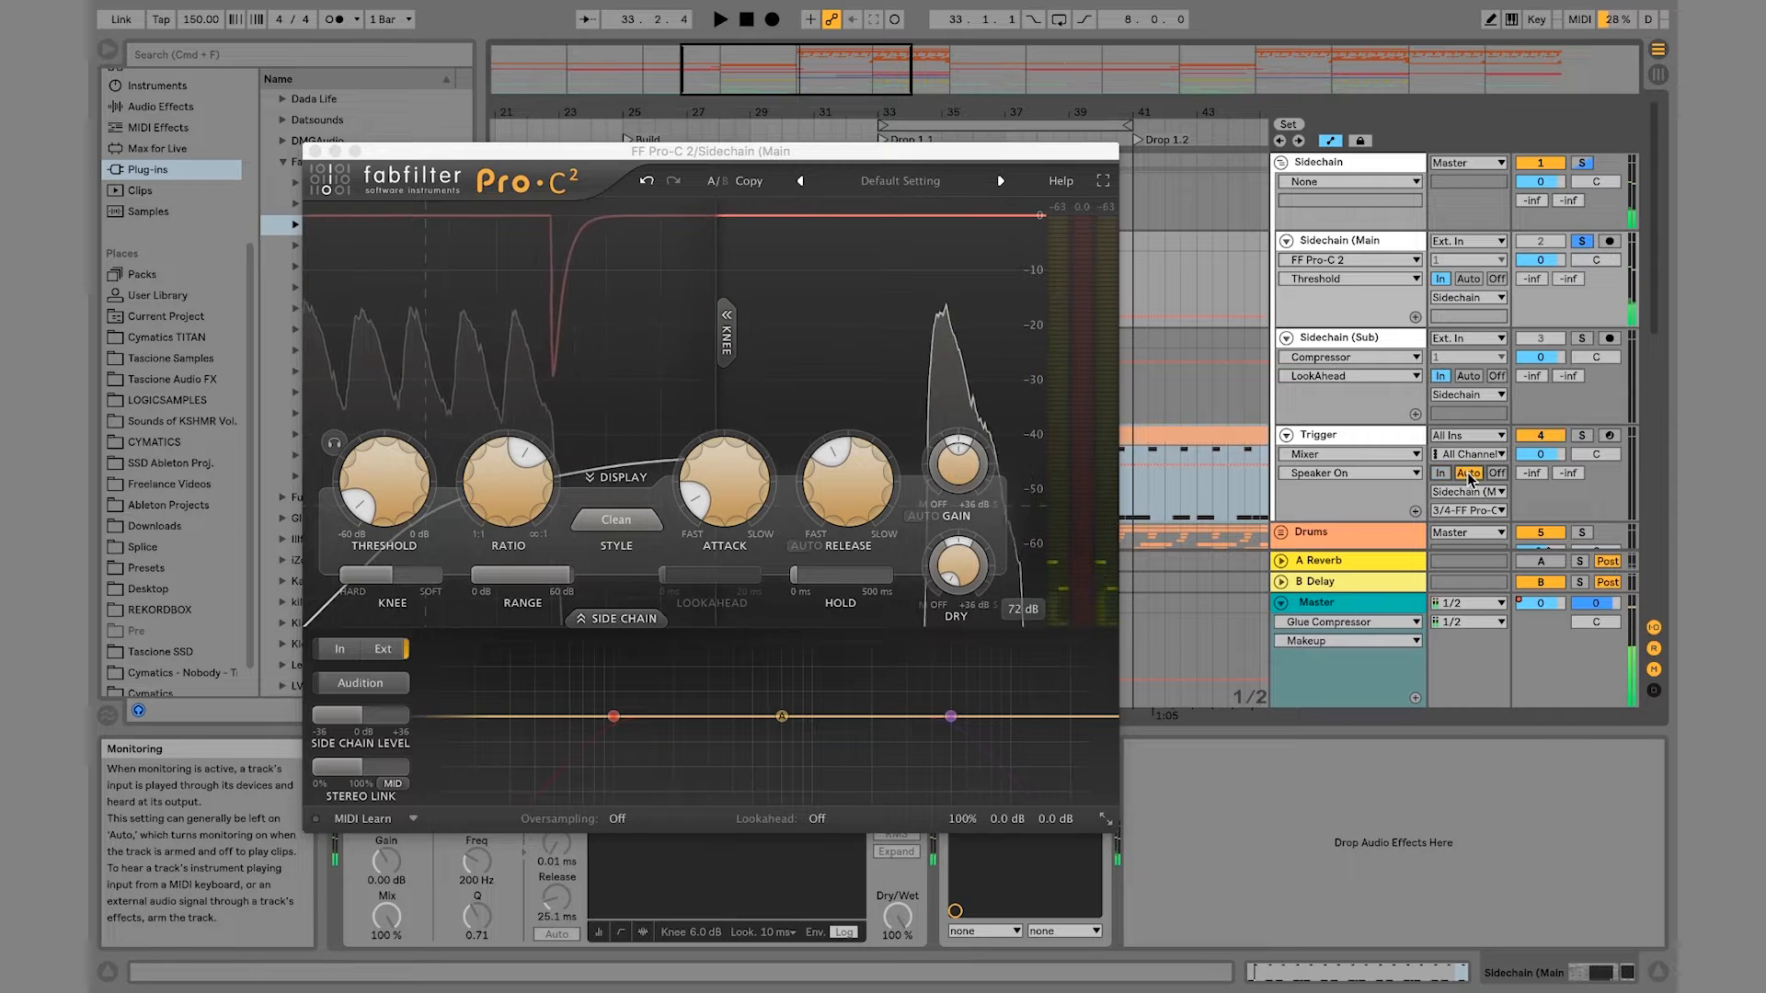
click(1497, 474)
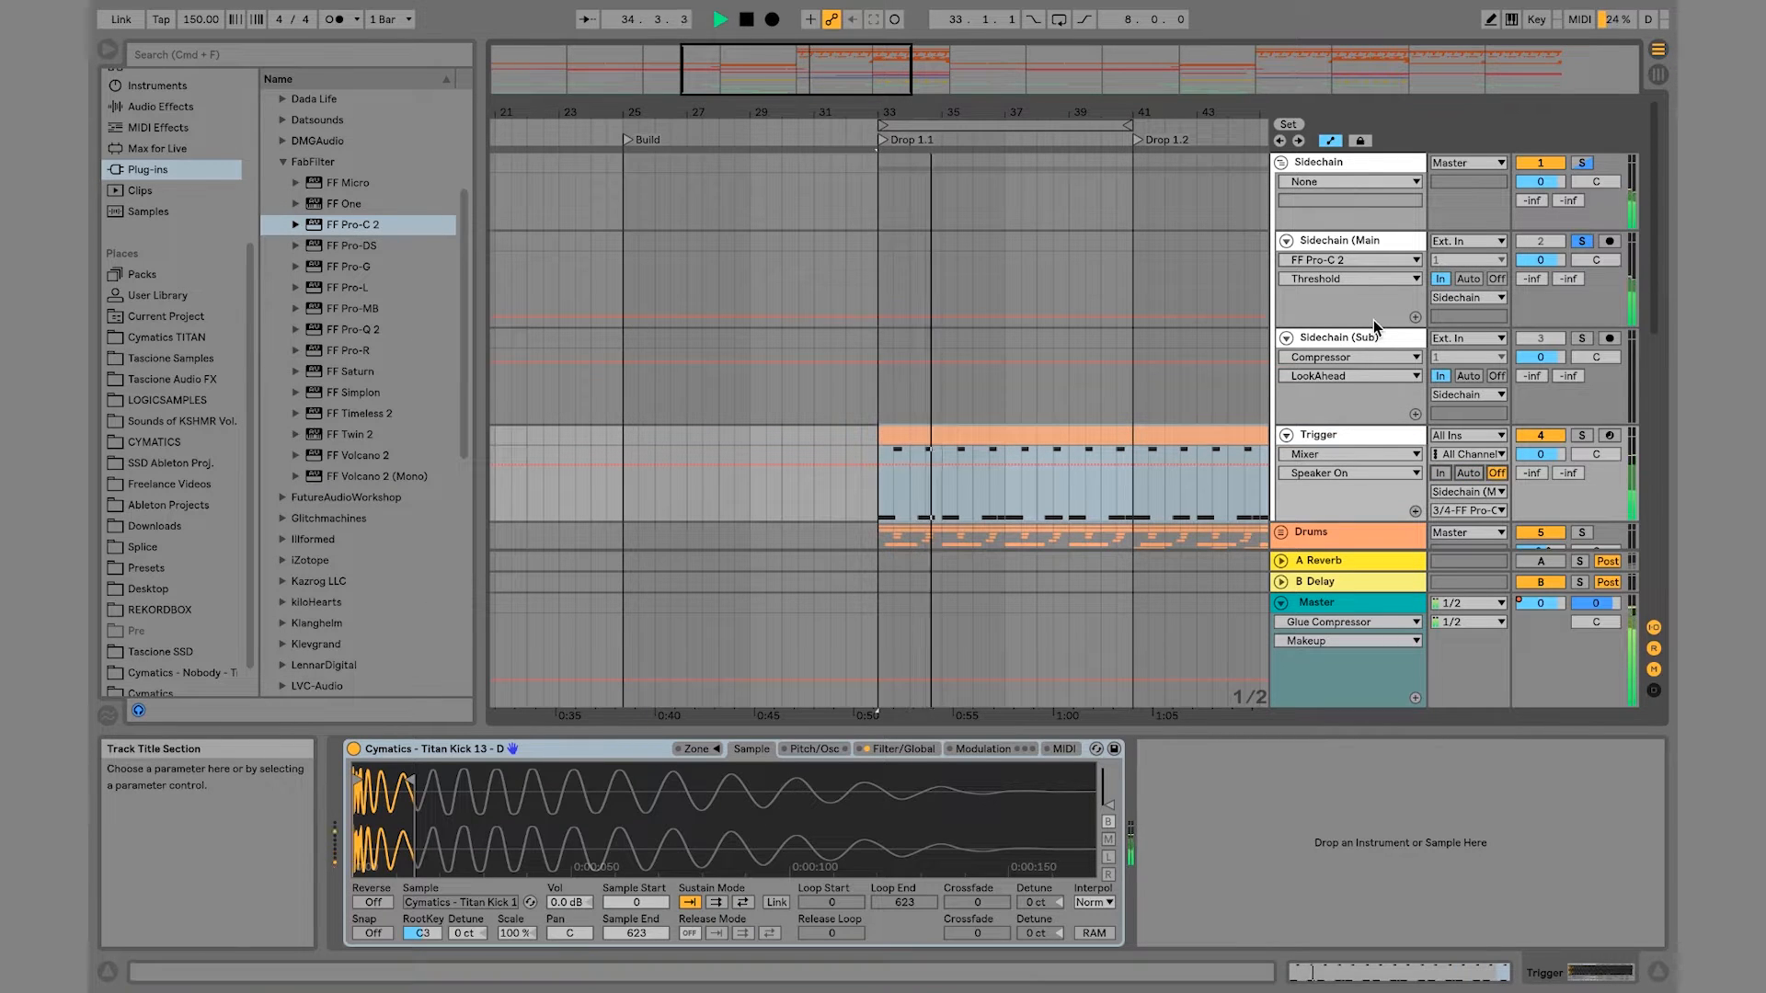
key(space)
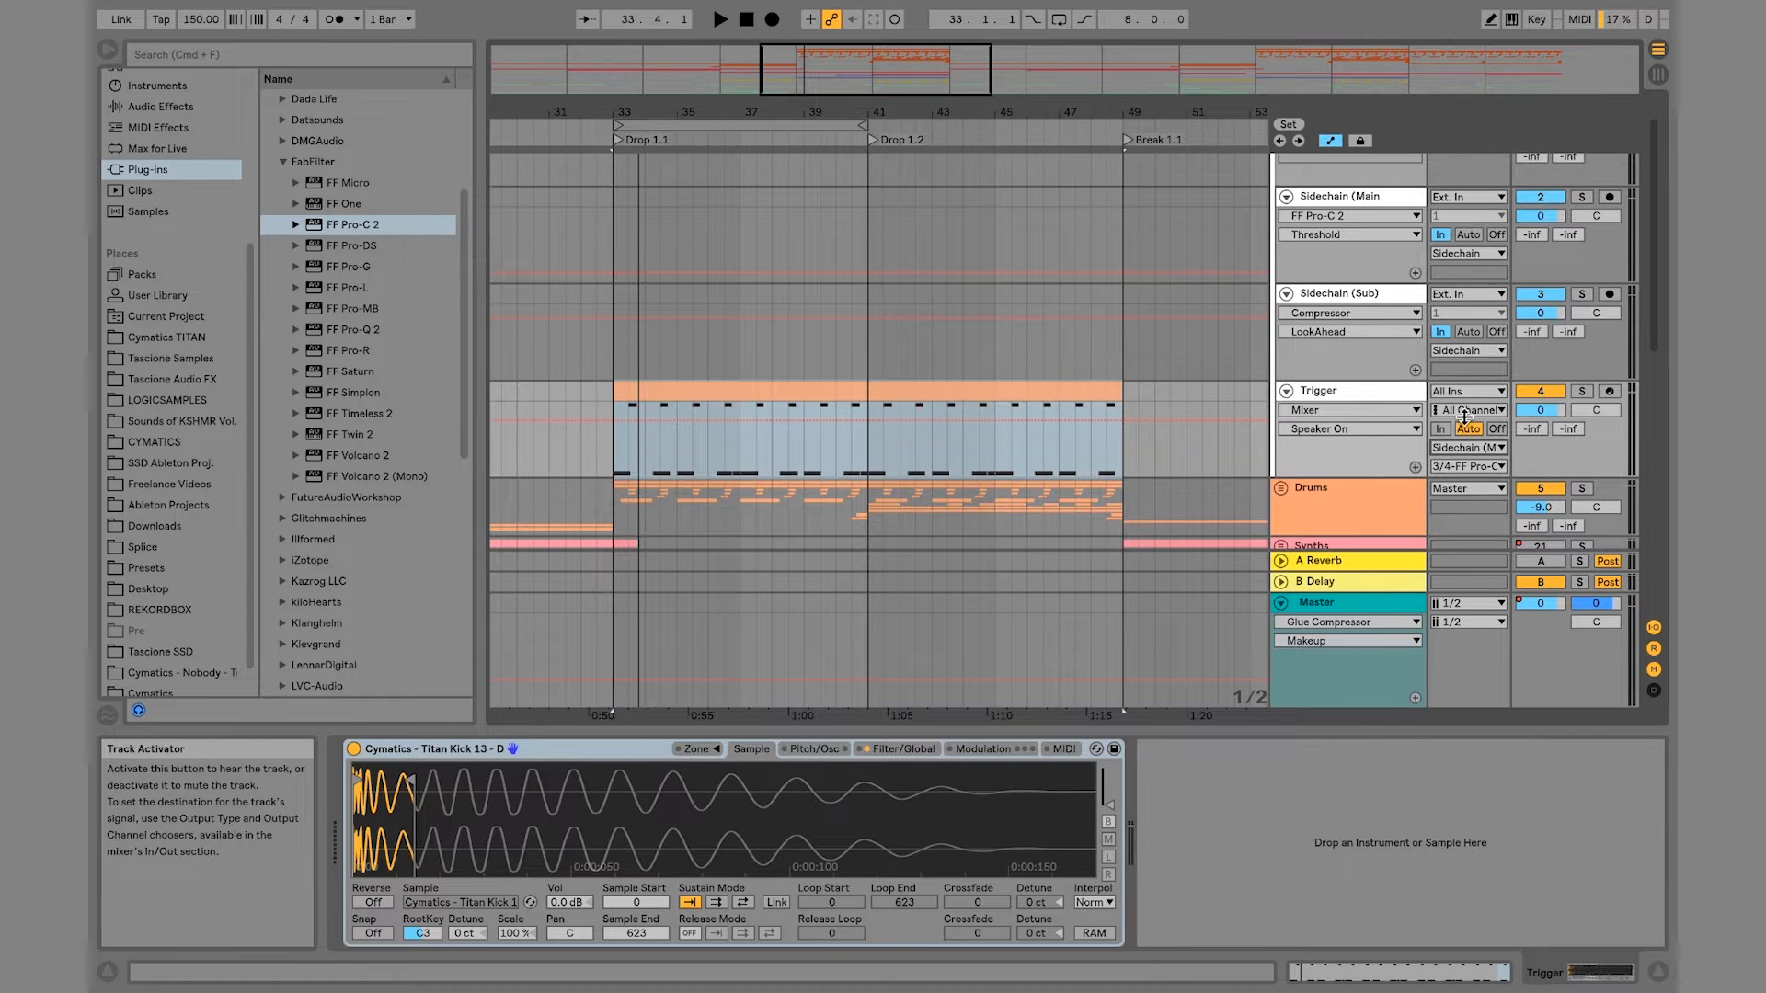
scroll(1334, 434, up, 2)
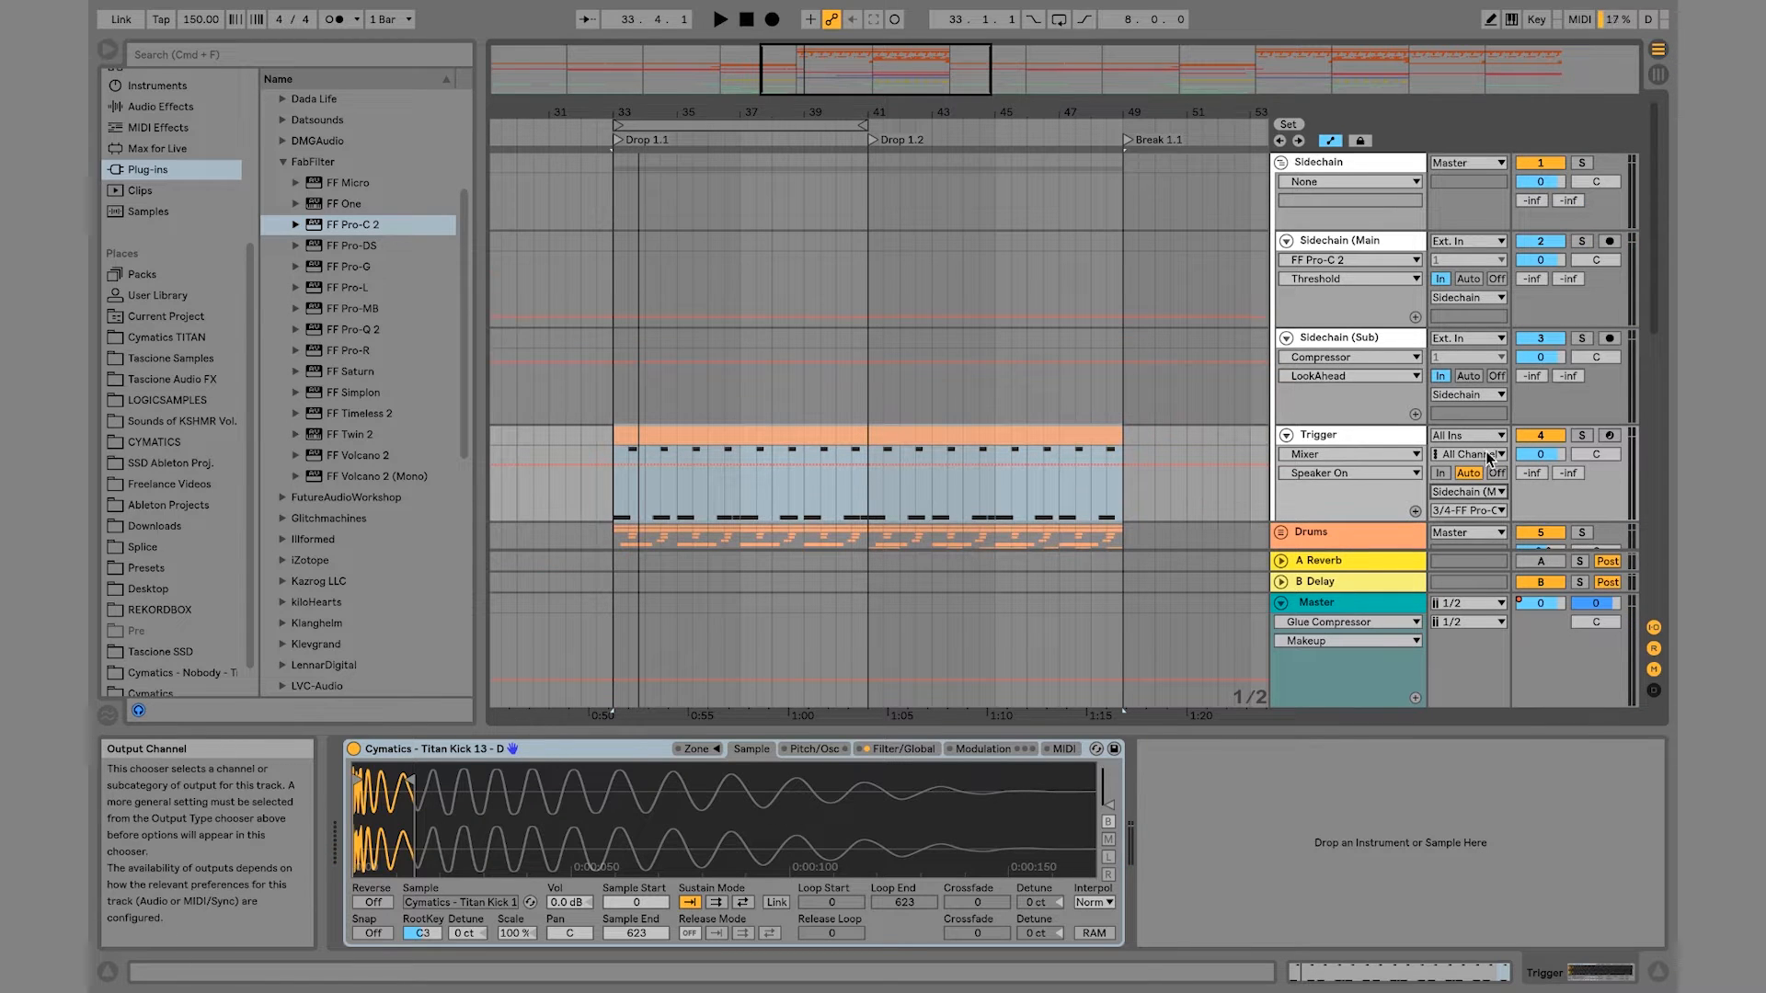
Step: Route the Trigger track's output to the Sidechain group and solo the track while playing Drop 1.1
click(1481, 491)
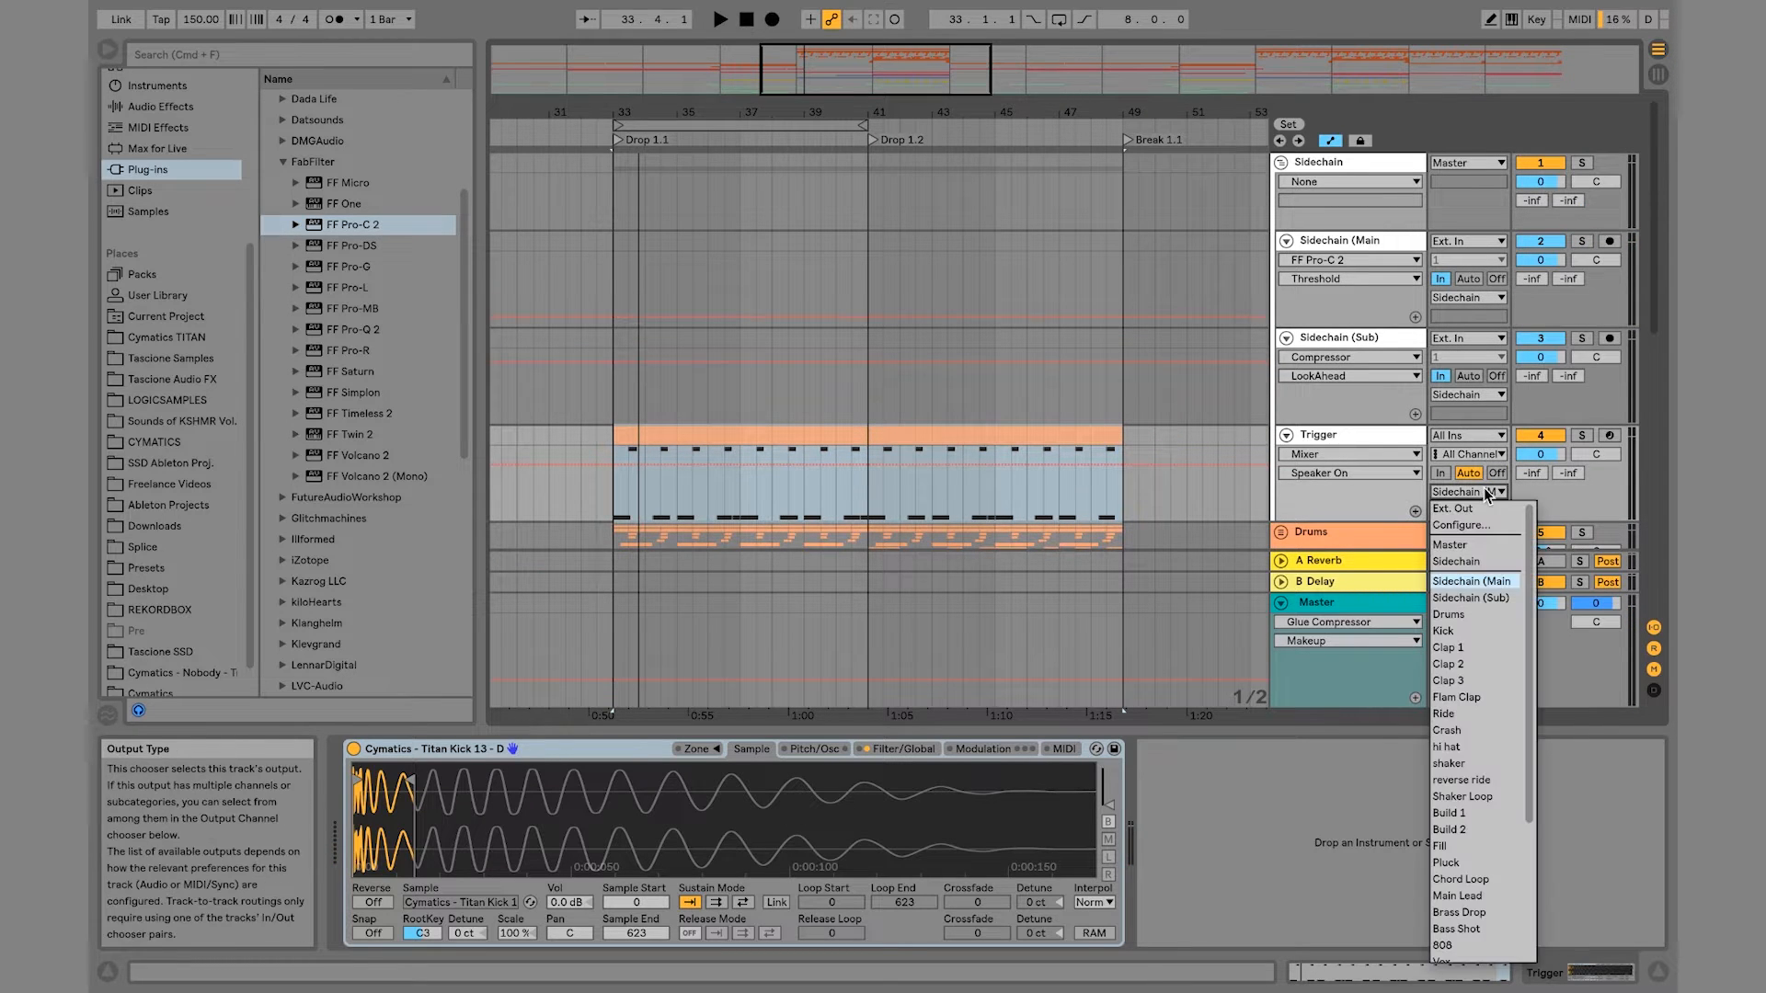
click(1471, 561)
key(space)
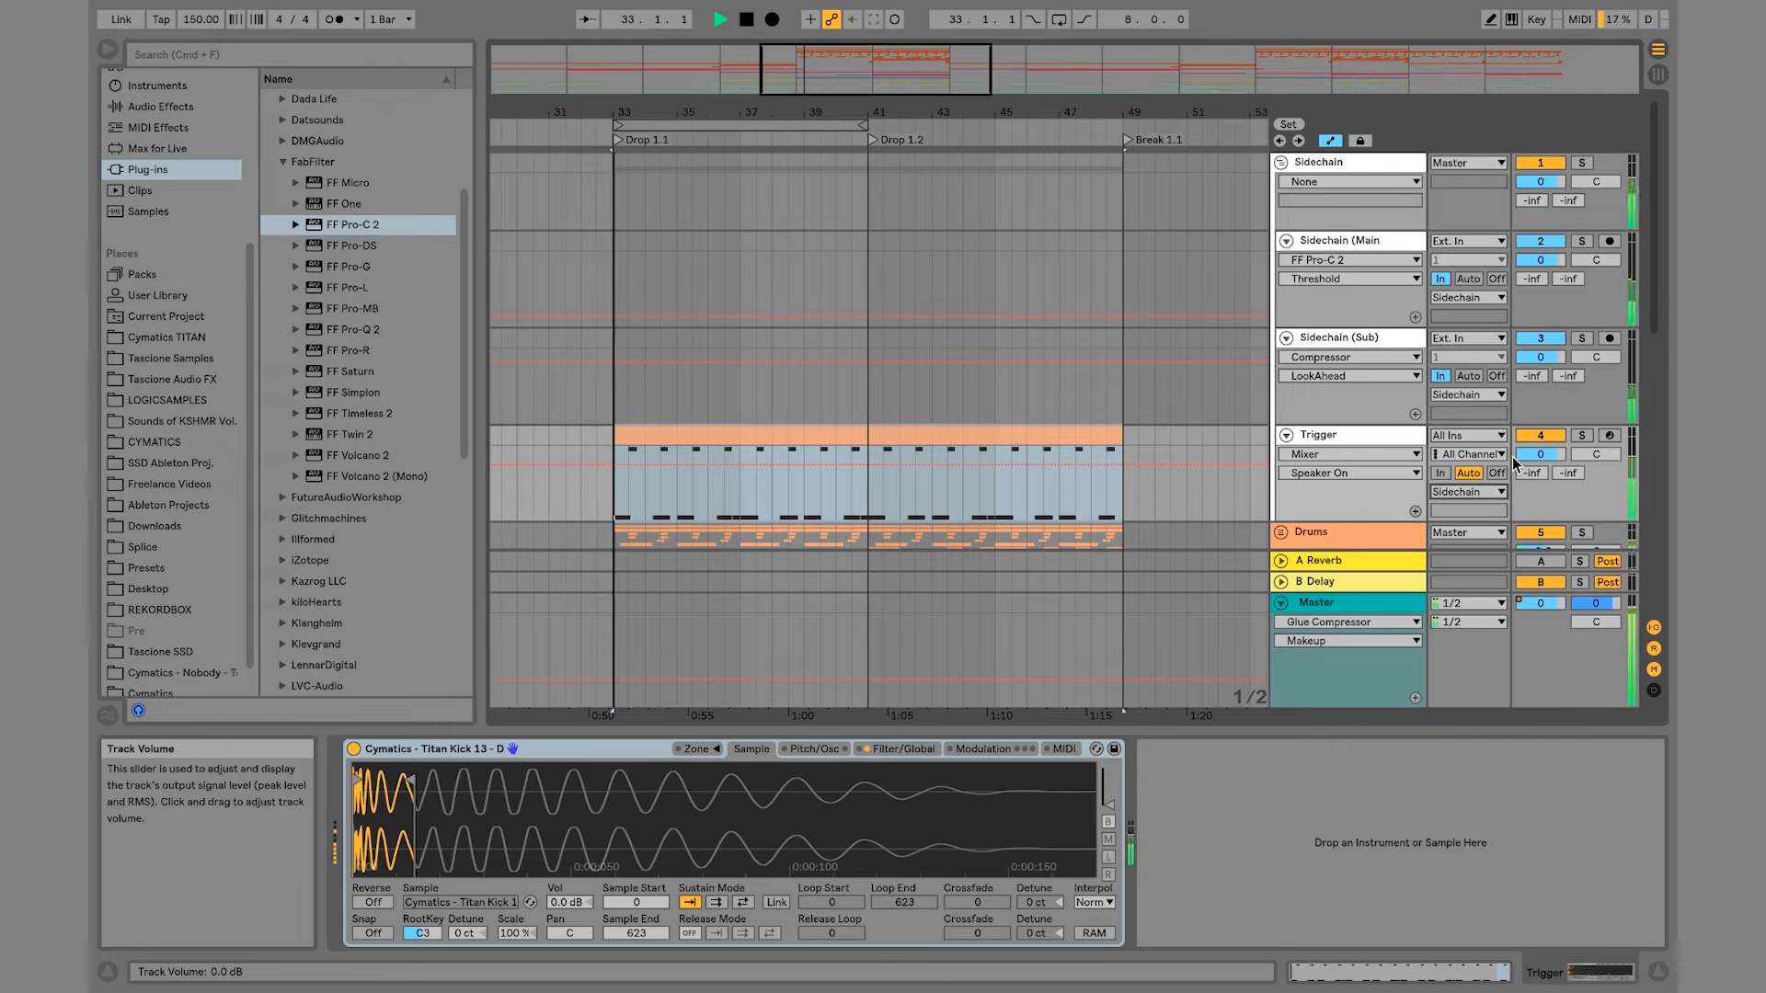
click(1582, 436)
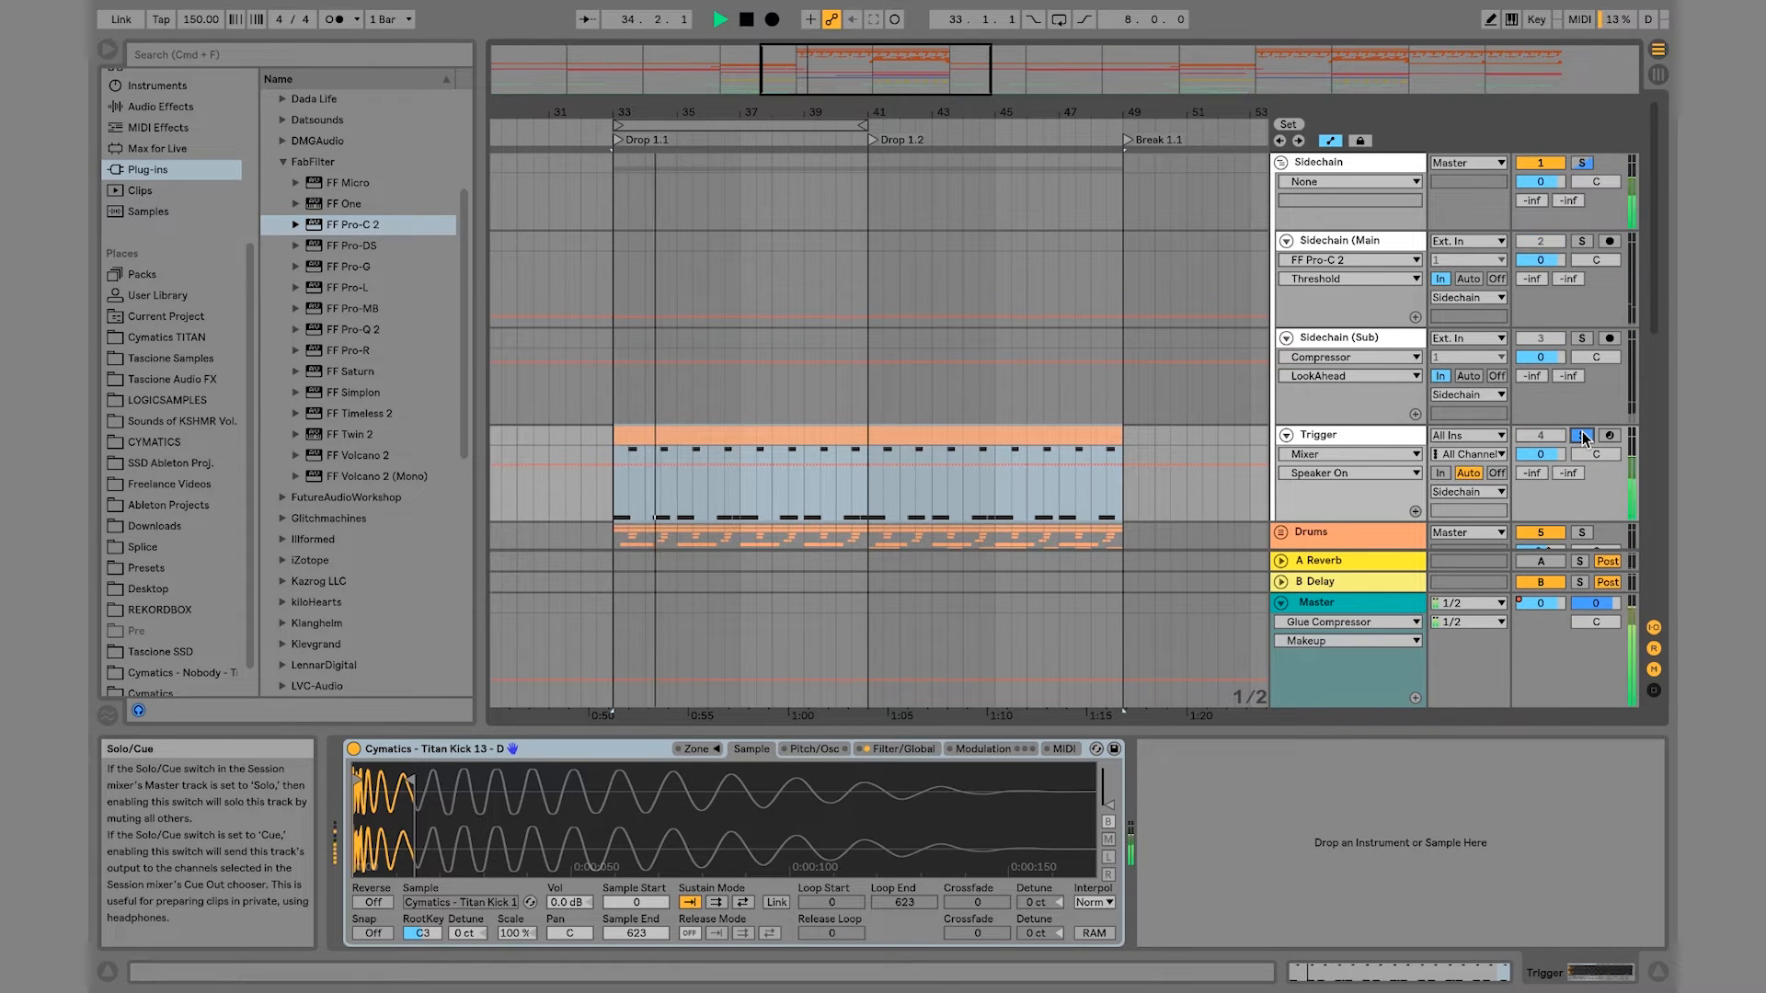
key(space)
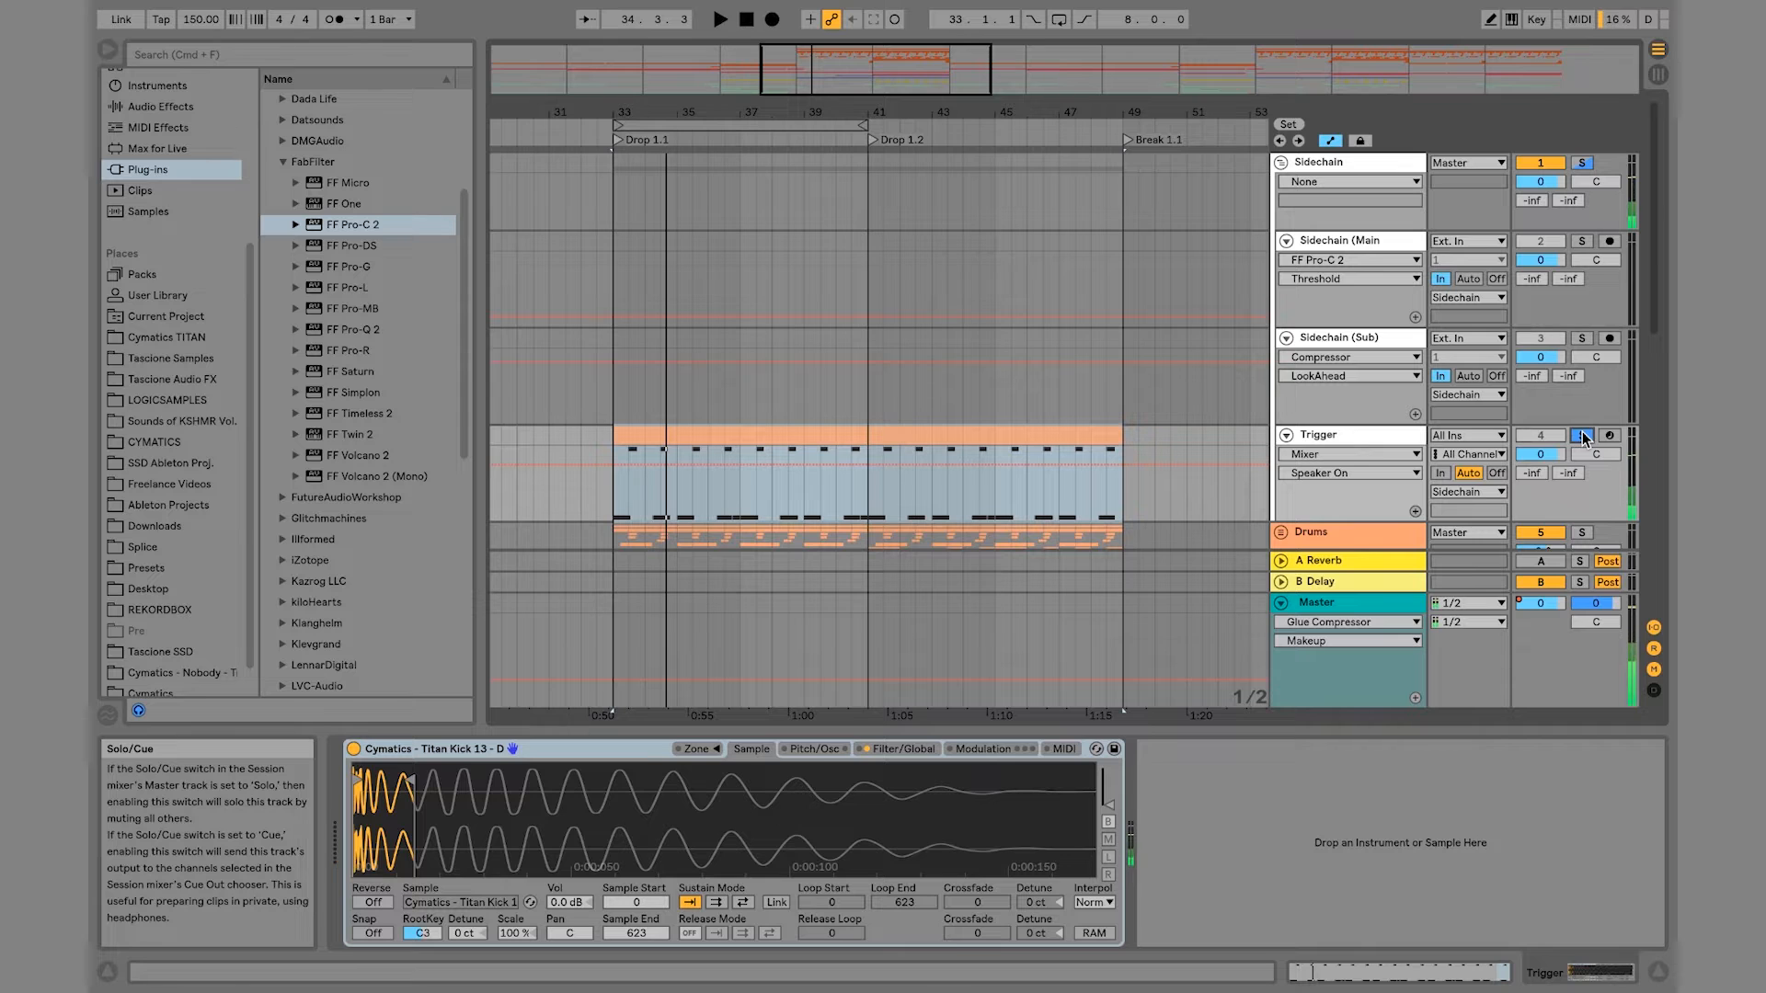
Step: Switch the Trigger track's output back to Sidechain (Main) and its output channel to 3/4-FF Pro-C 2
click(1355, 438)
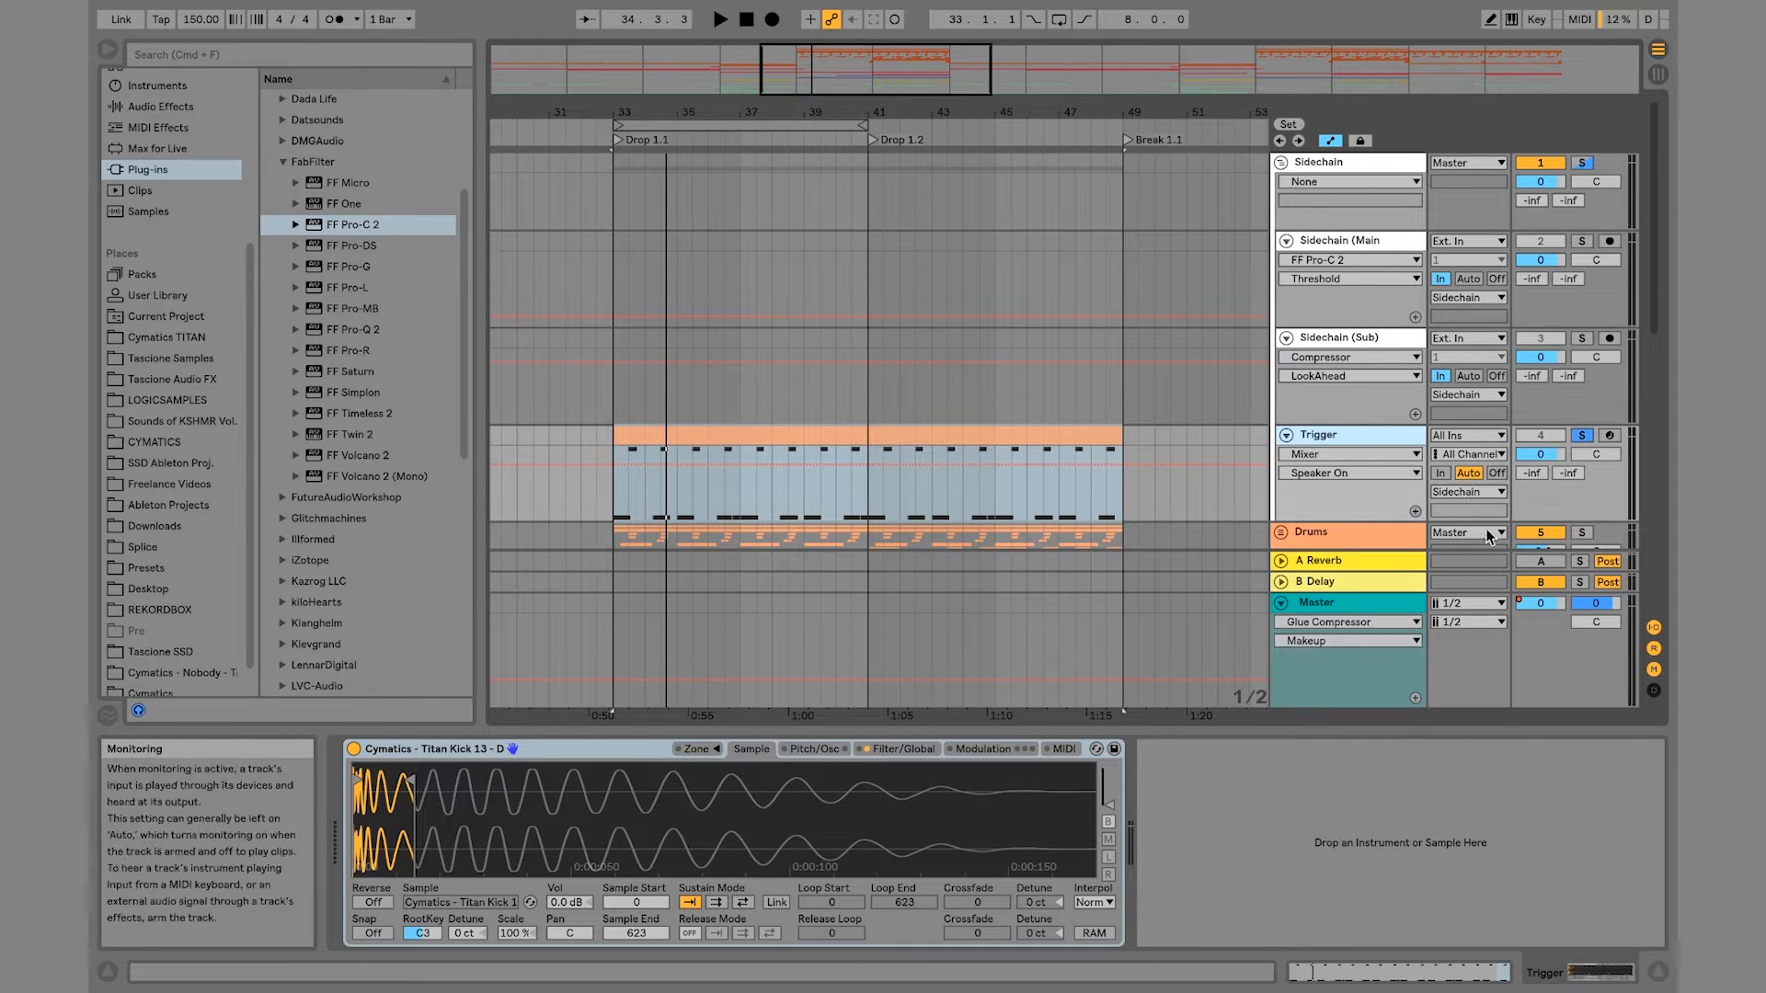
click(1481, 494)
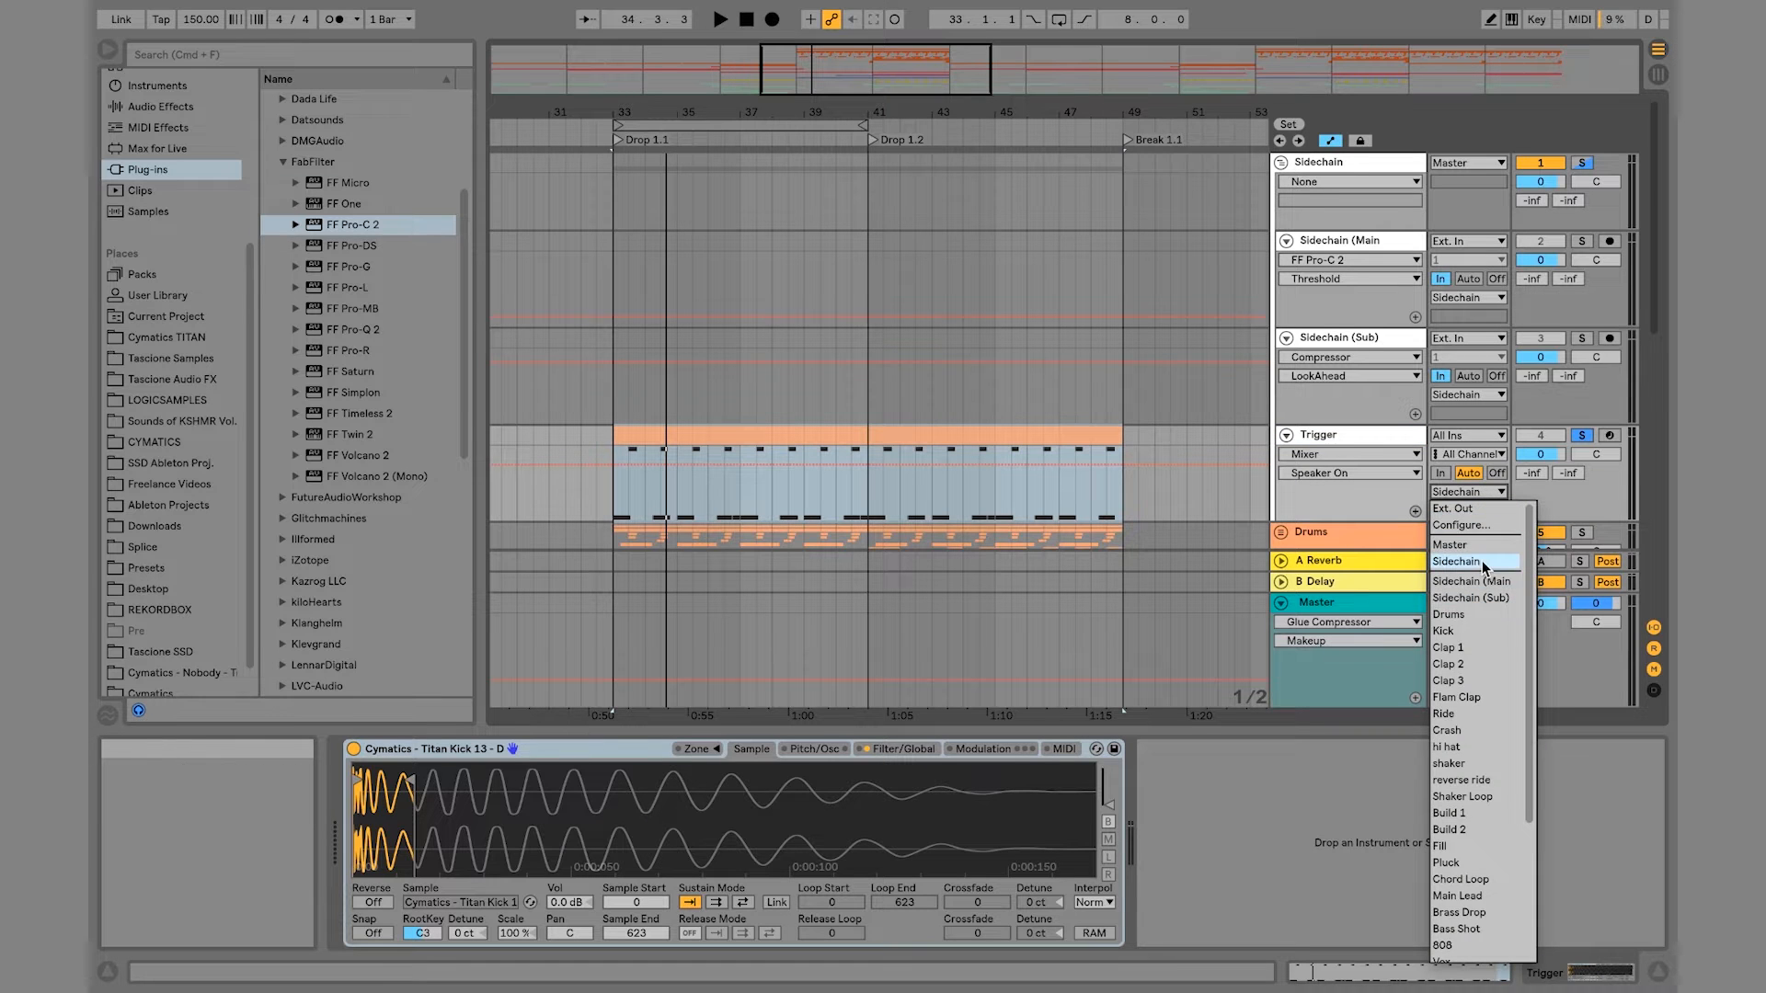
click(1471, 582)
click(1481, 511)
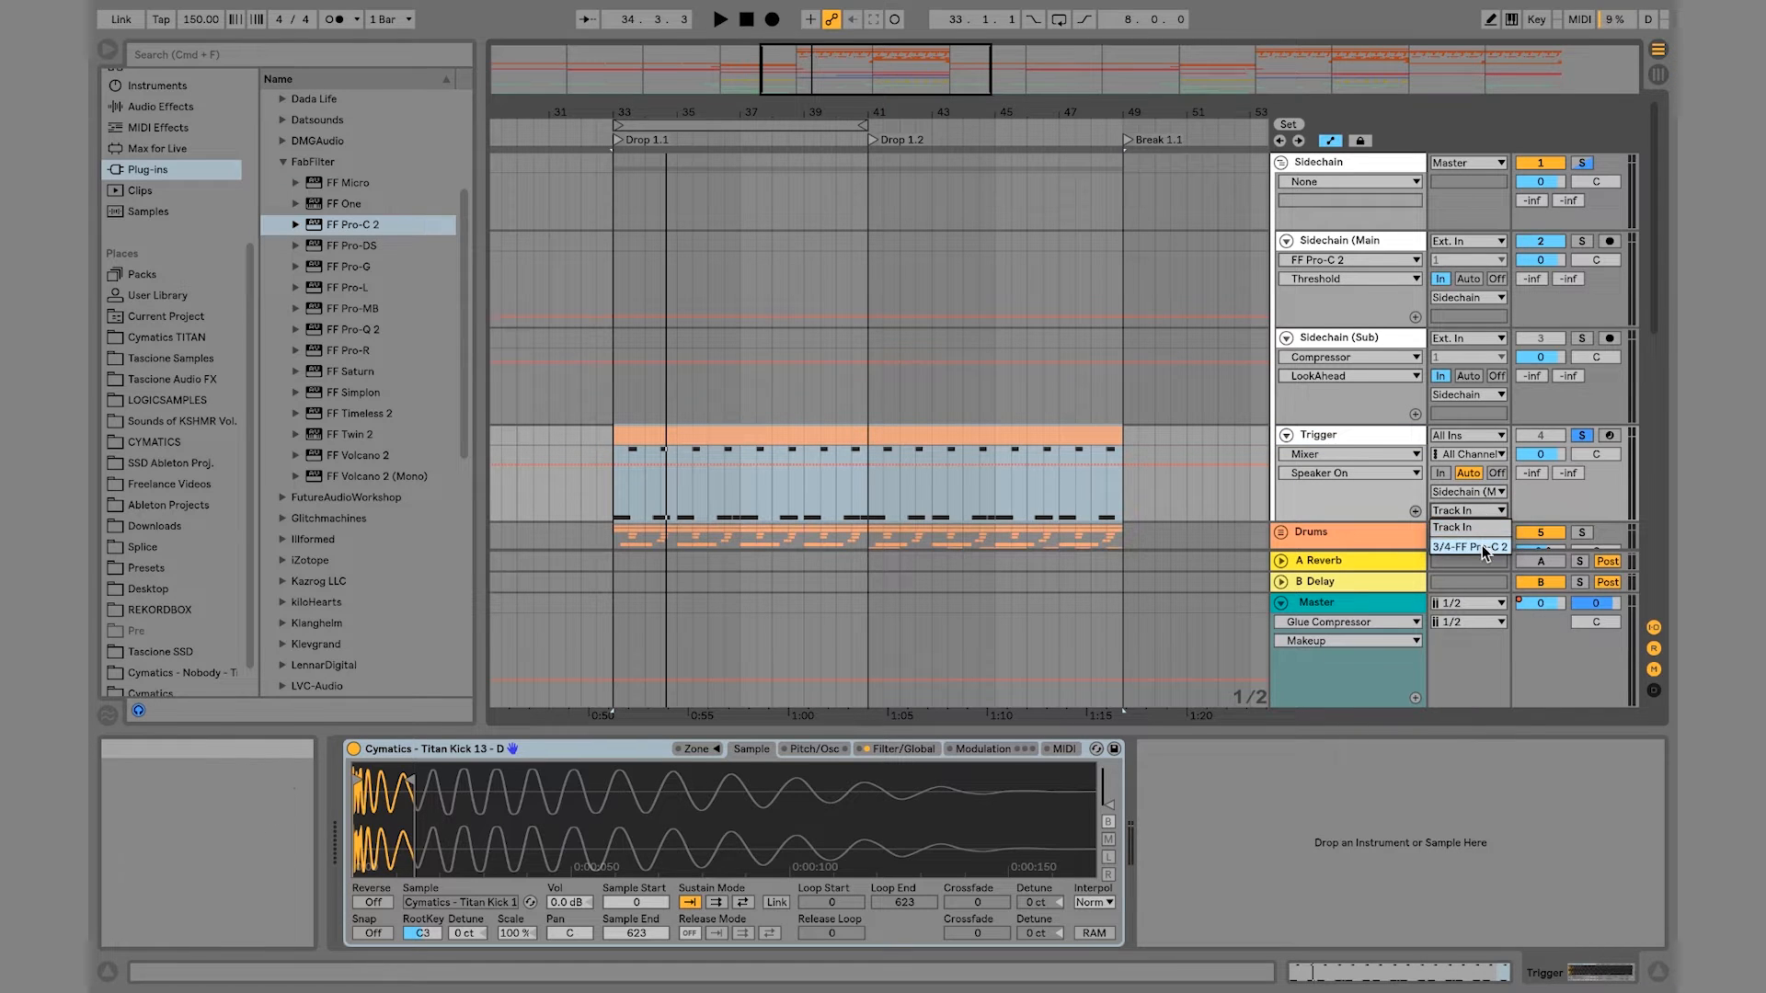
click(1481, 544)
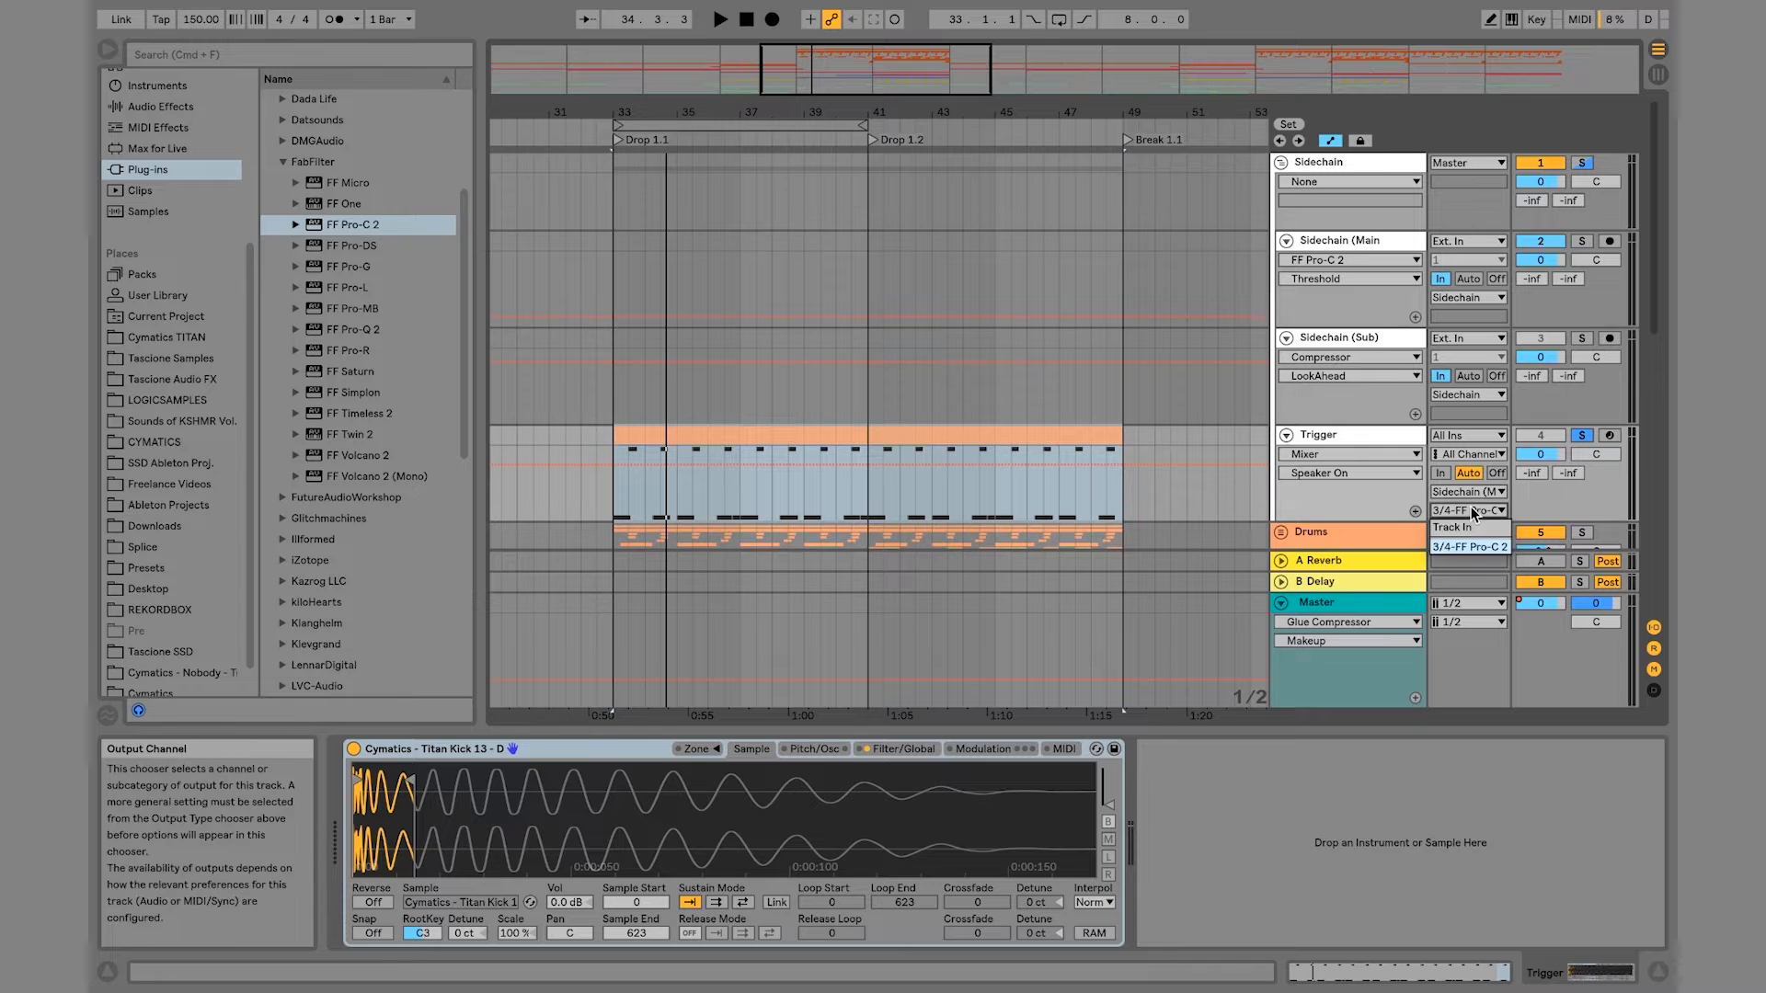
Step: Examine the Trigger track's output channel options alongside the Pro-C 2 on the Sidechain (Main) track
click(1471, 508)
click(1380, 239)
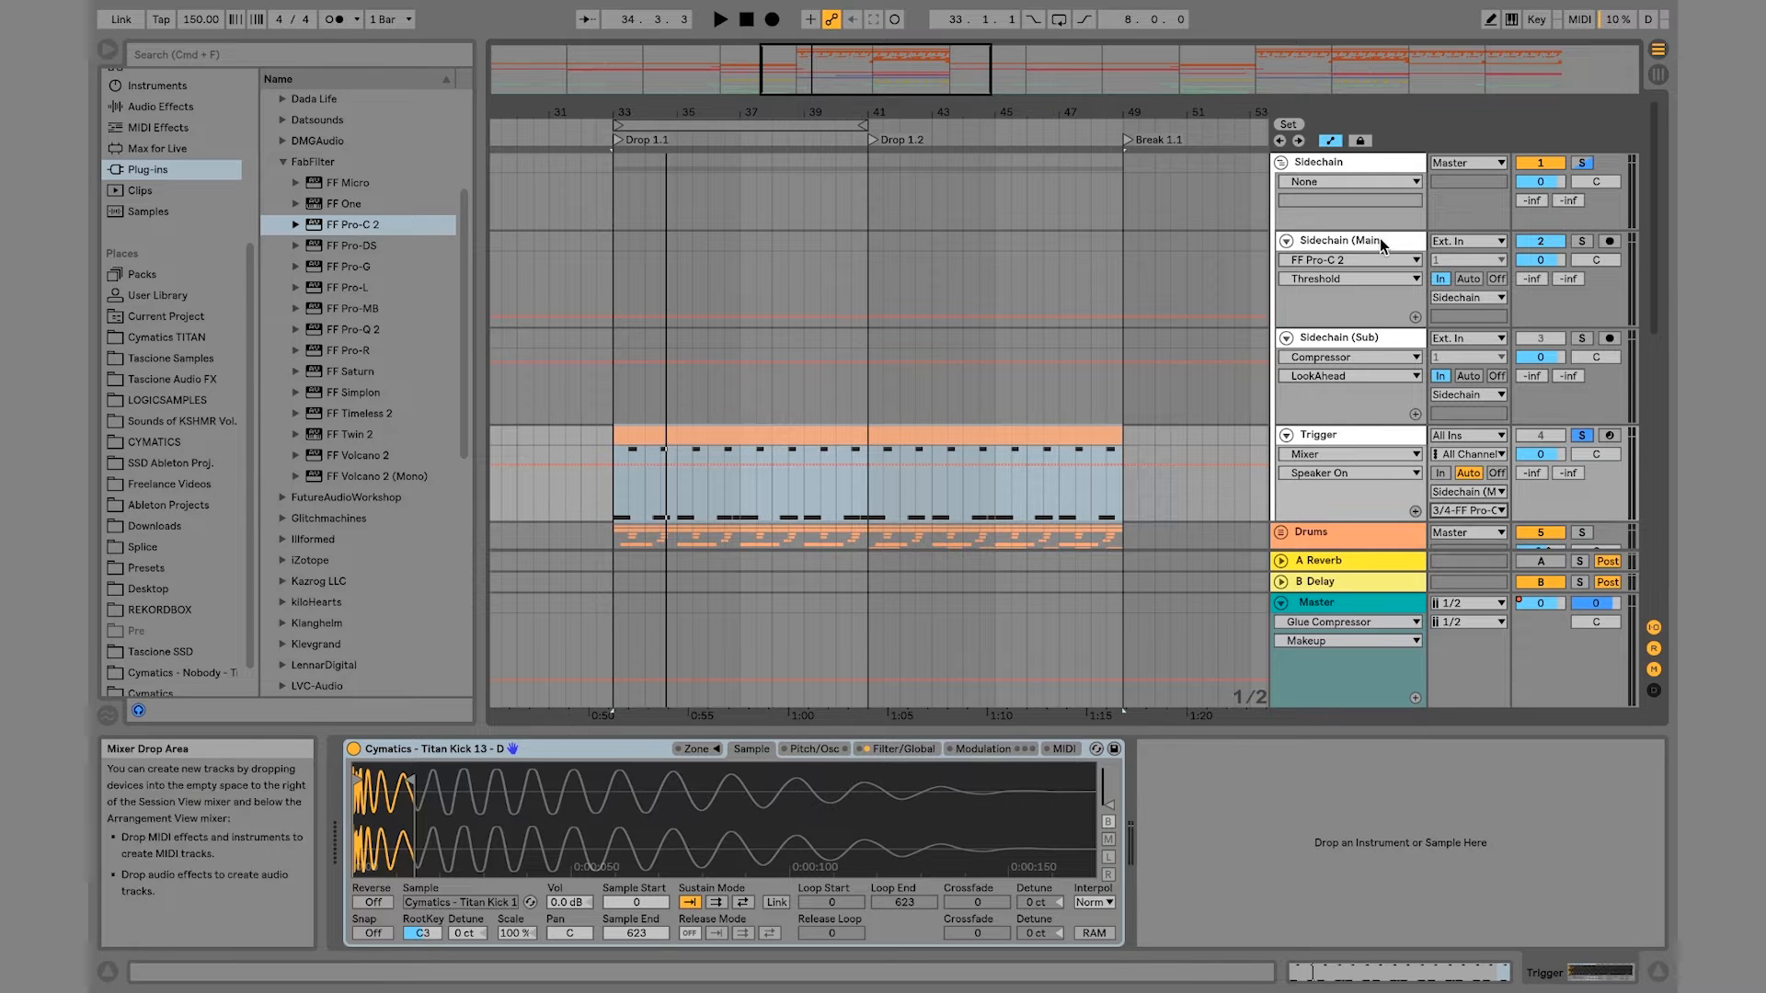
click(1380, 239)
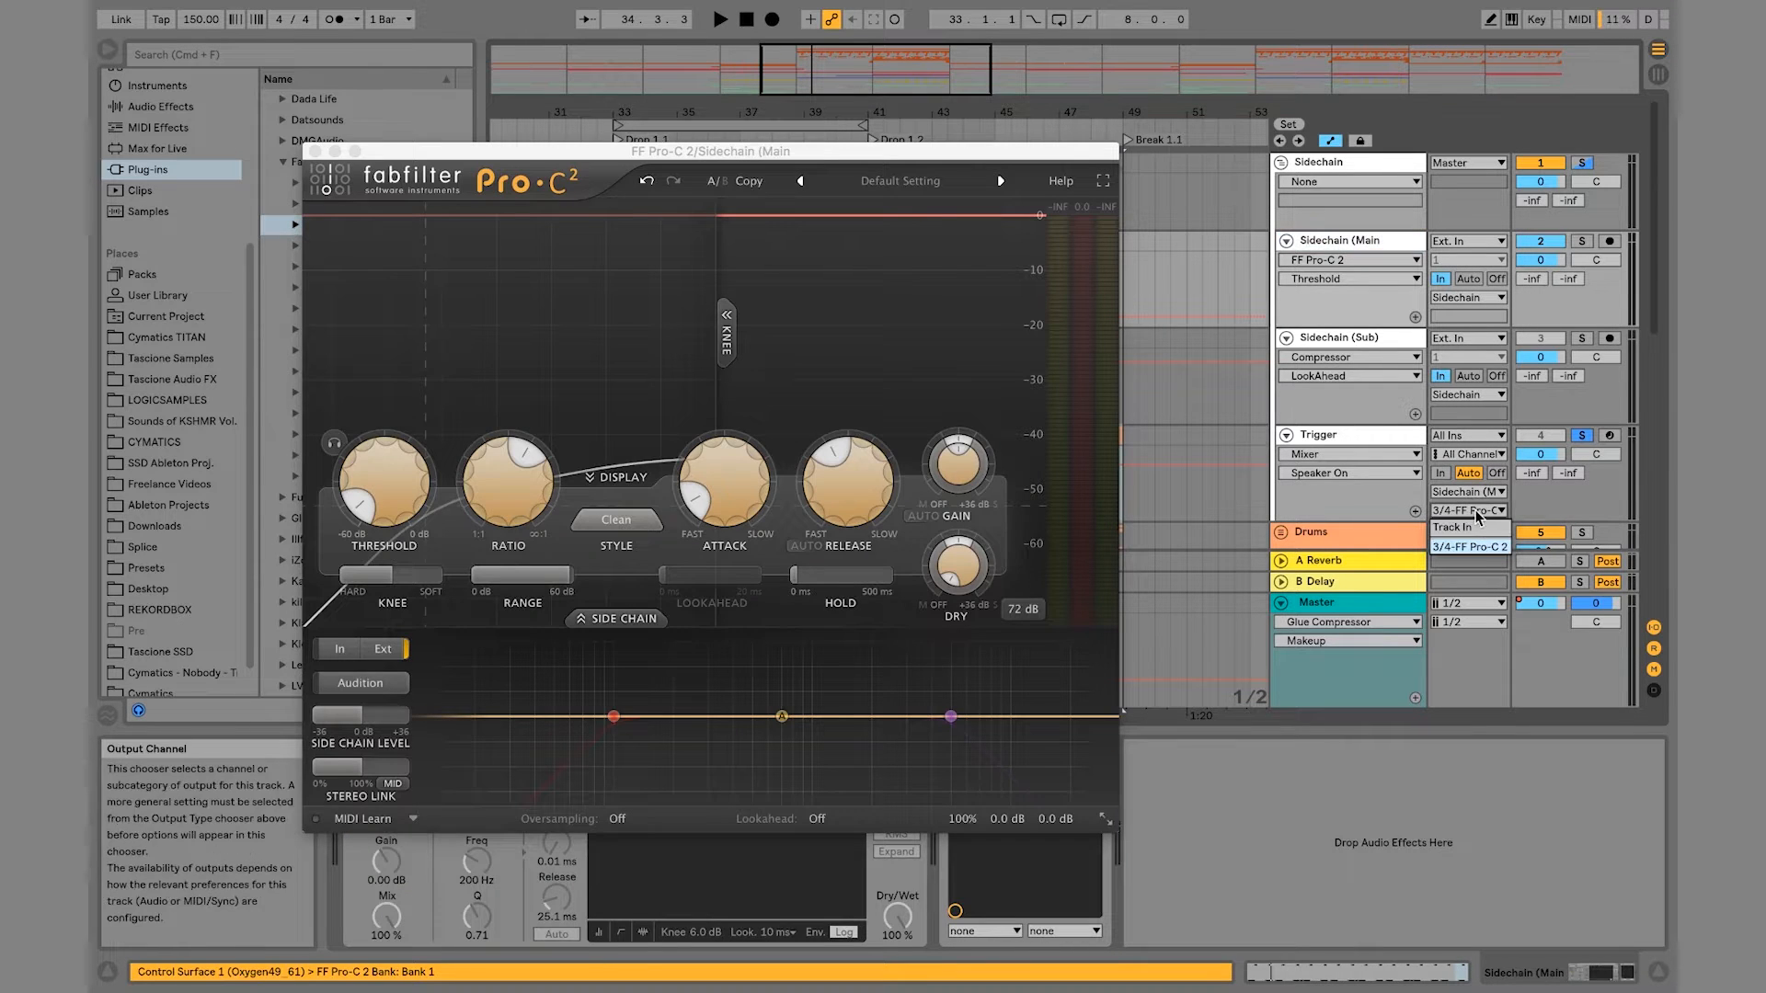
click(1581, 436)
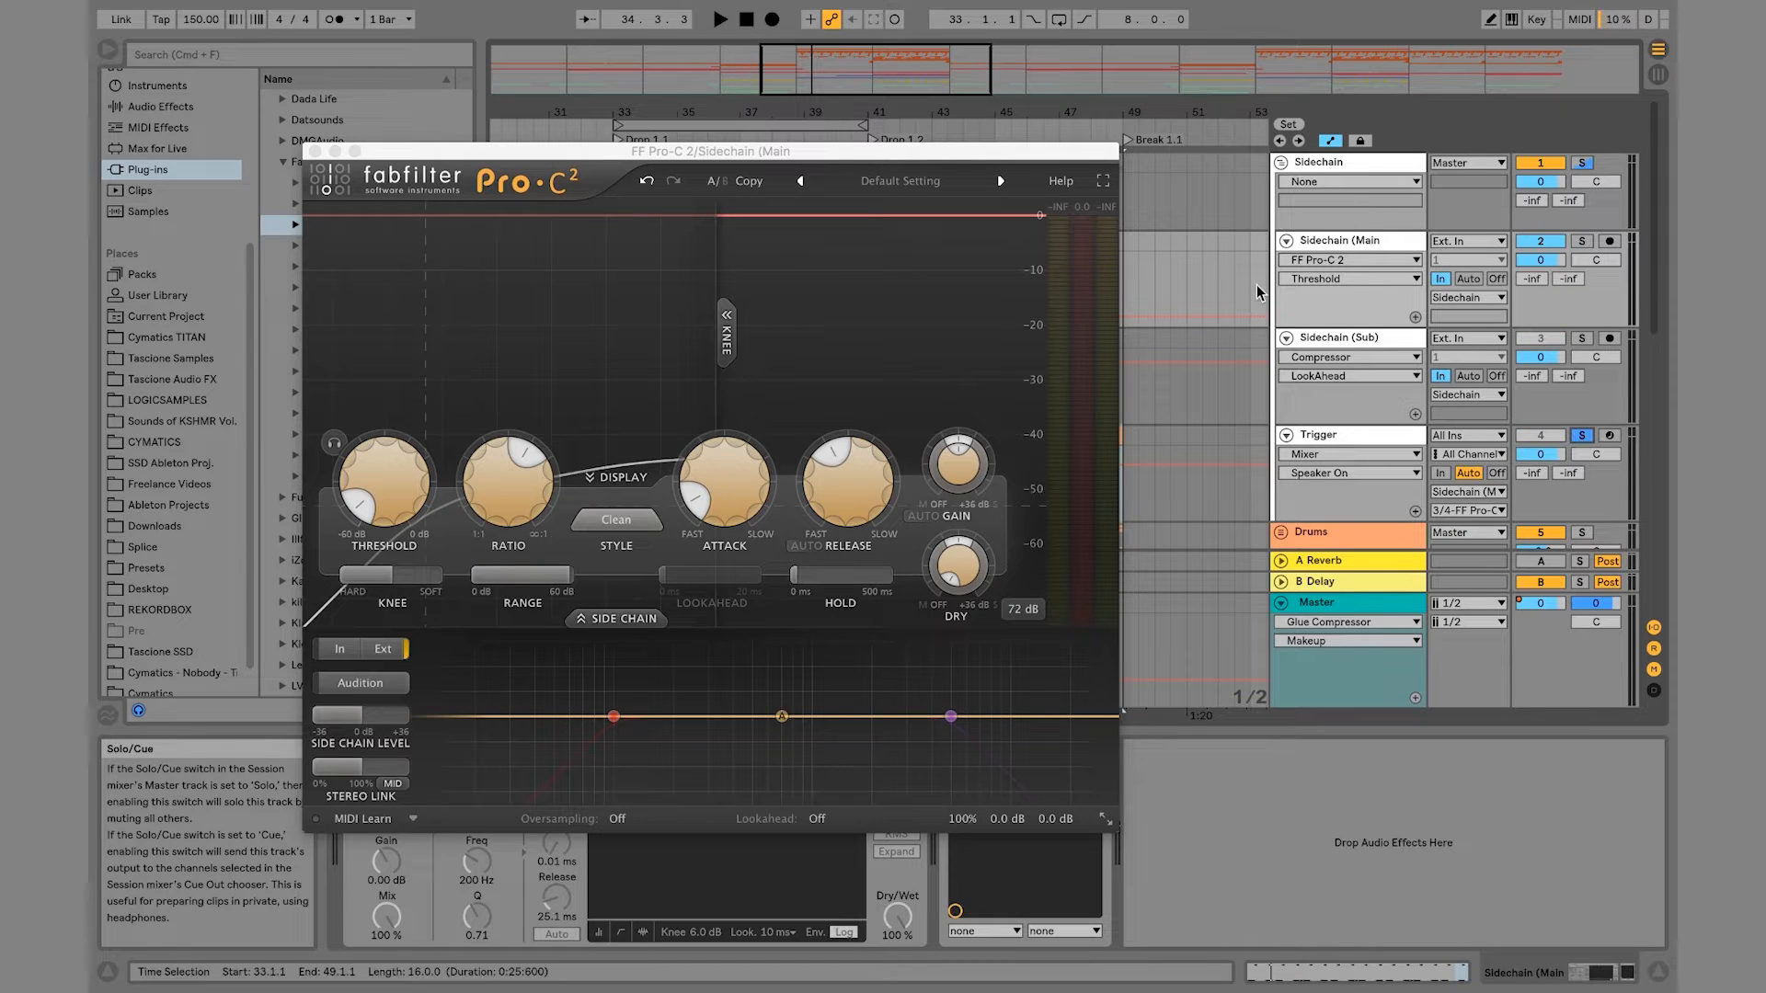
Step: Solo the Sidechain (Main) track instead of Trigger and play Drop 1.1 with its Pro-C 2 window open
key(space)
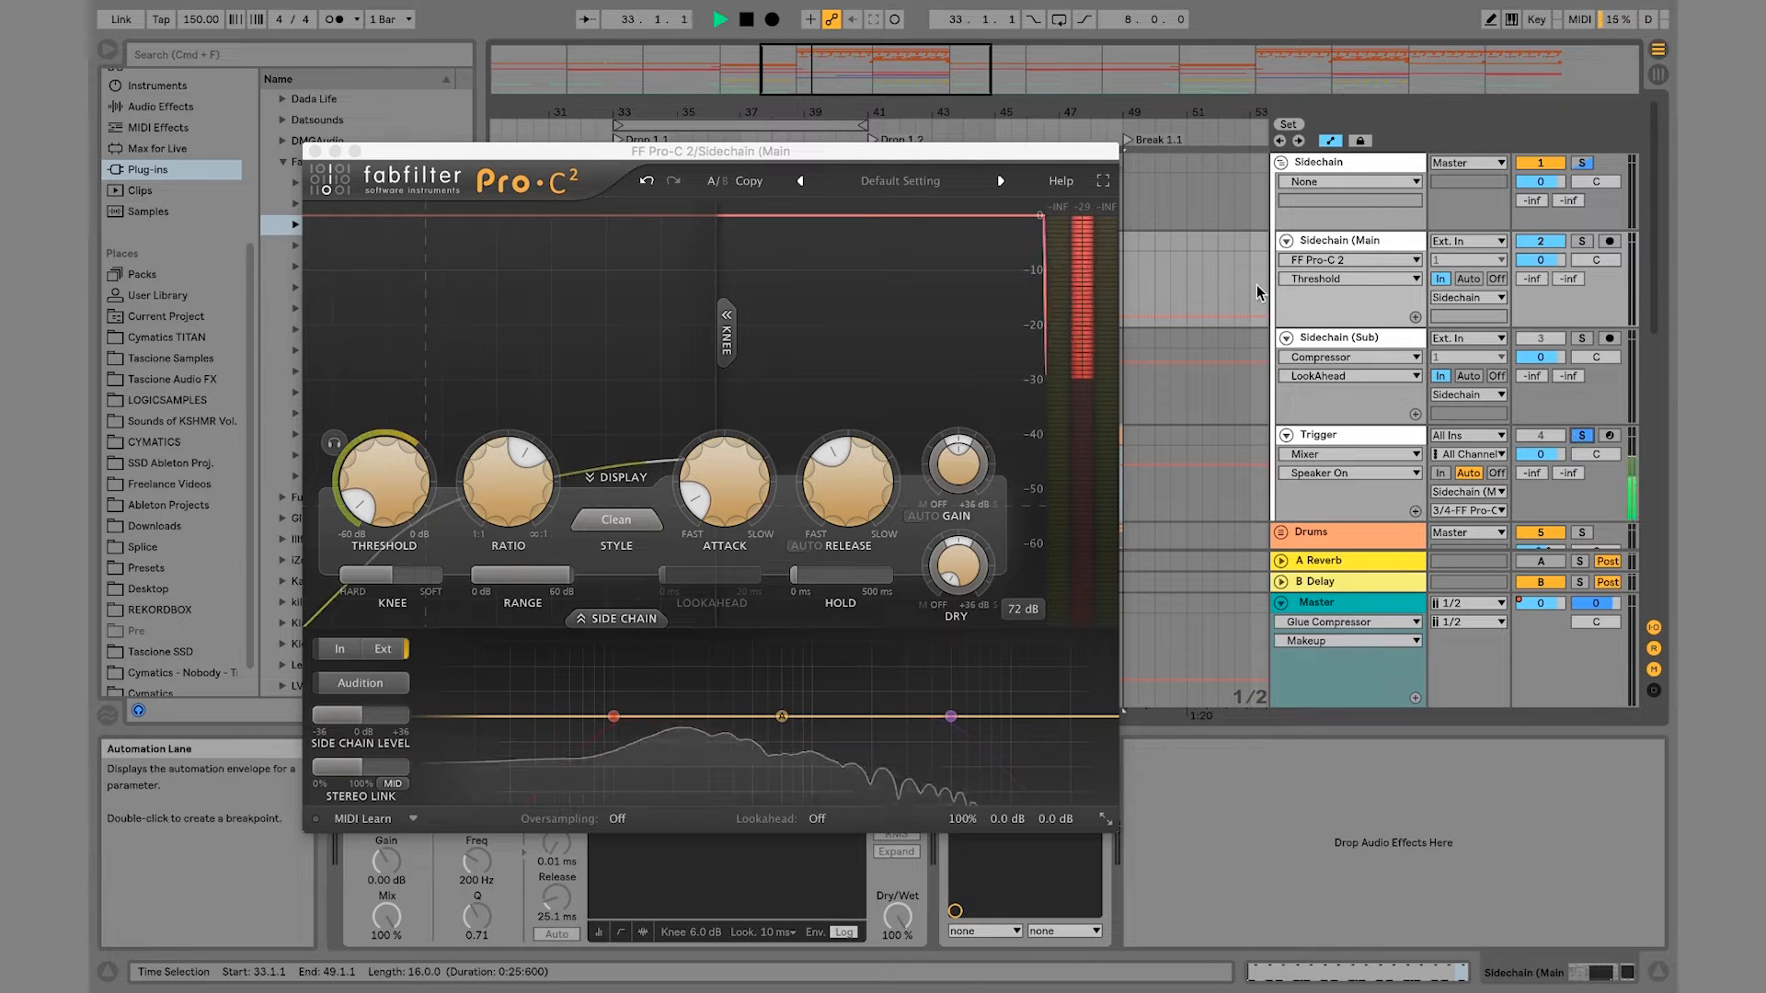
click(315, 153)
key(space)
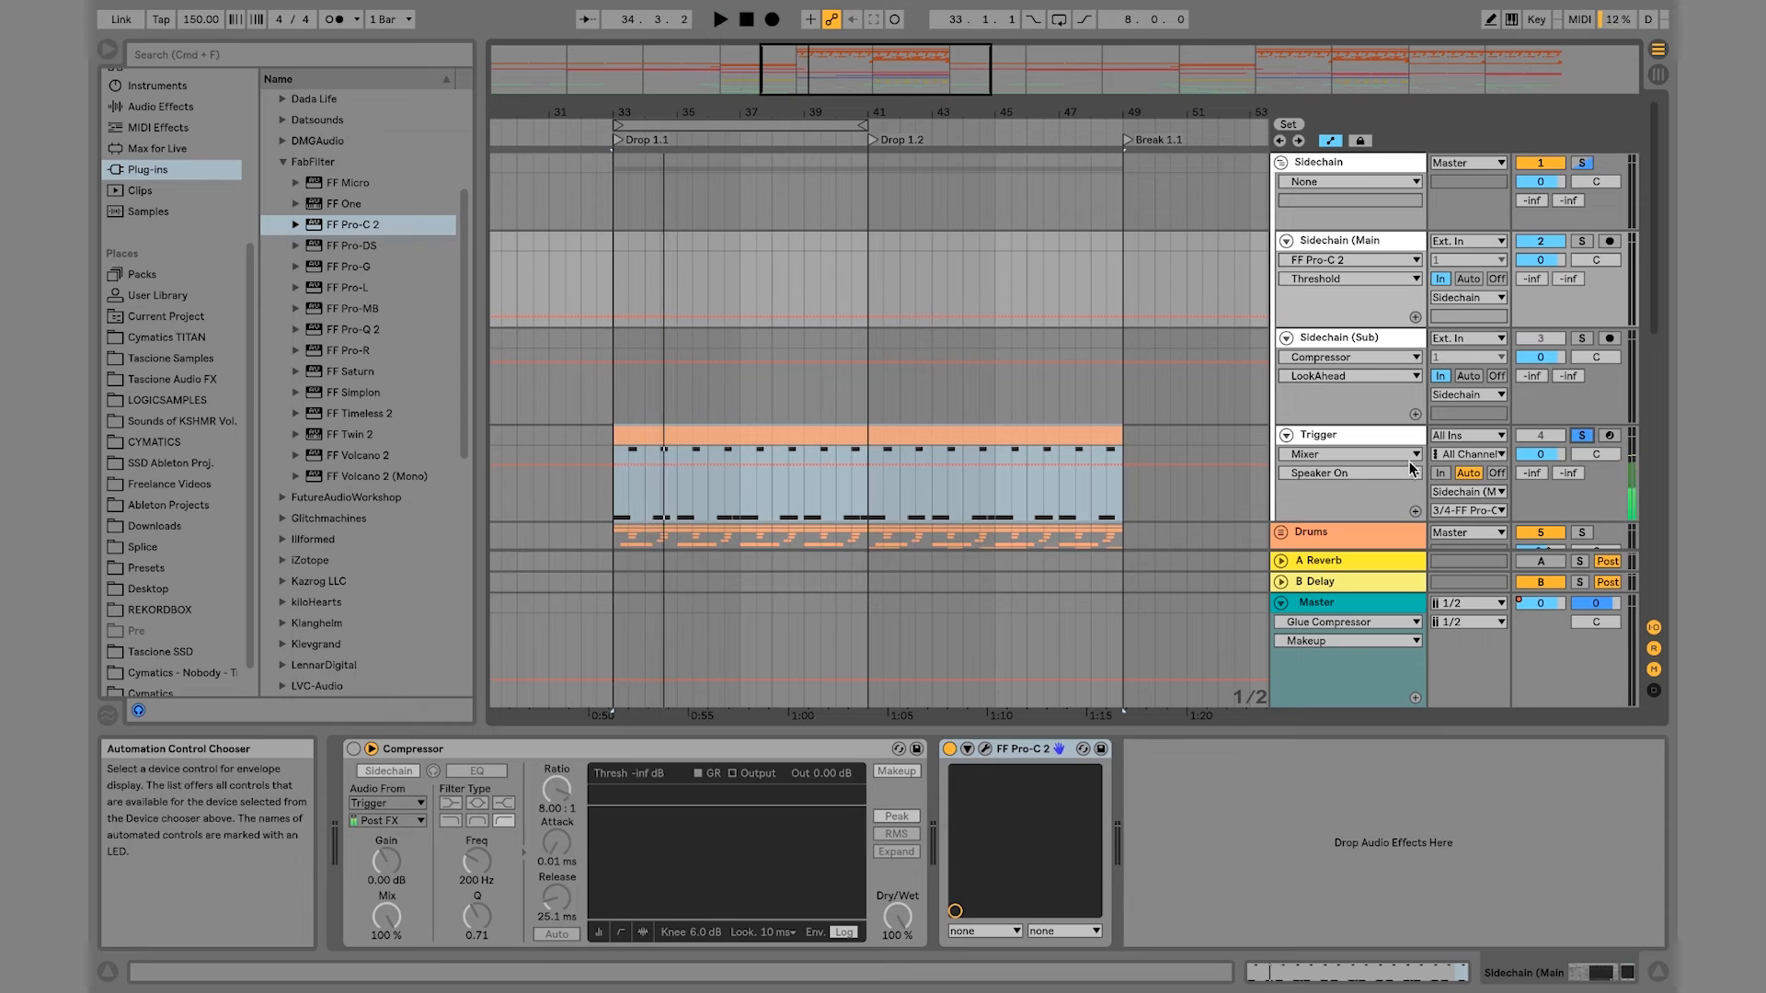
click(1580, 242)
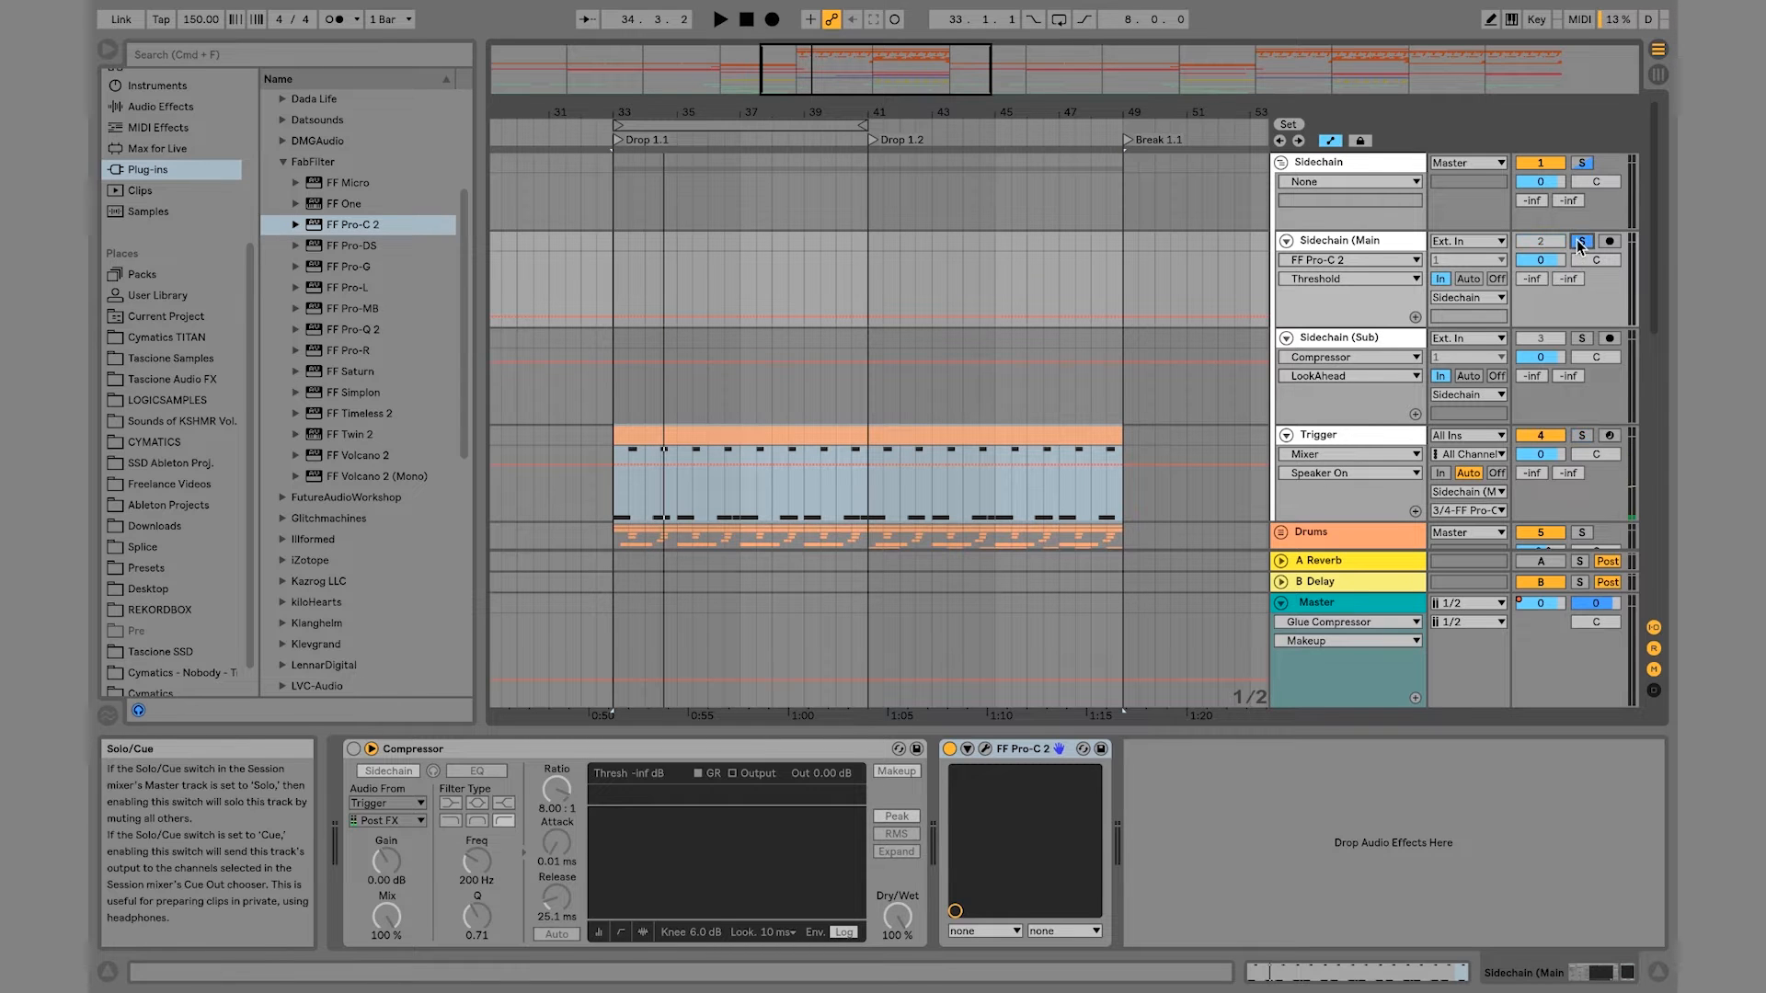
click(984, 752)
key(space)
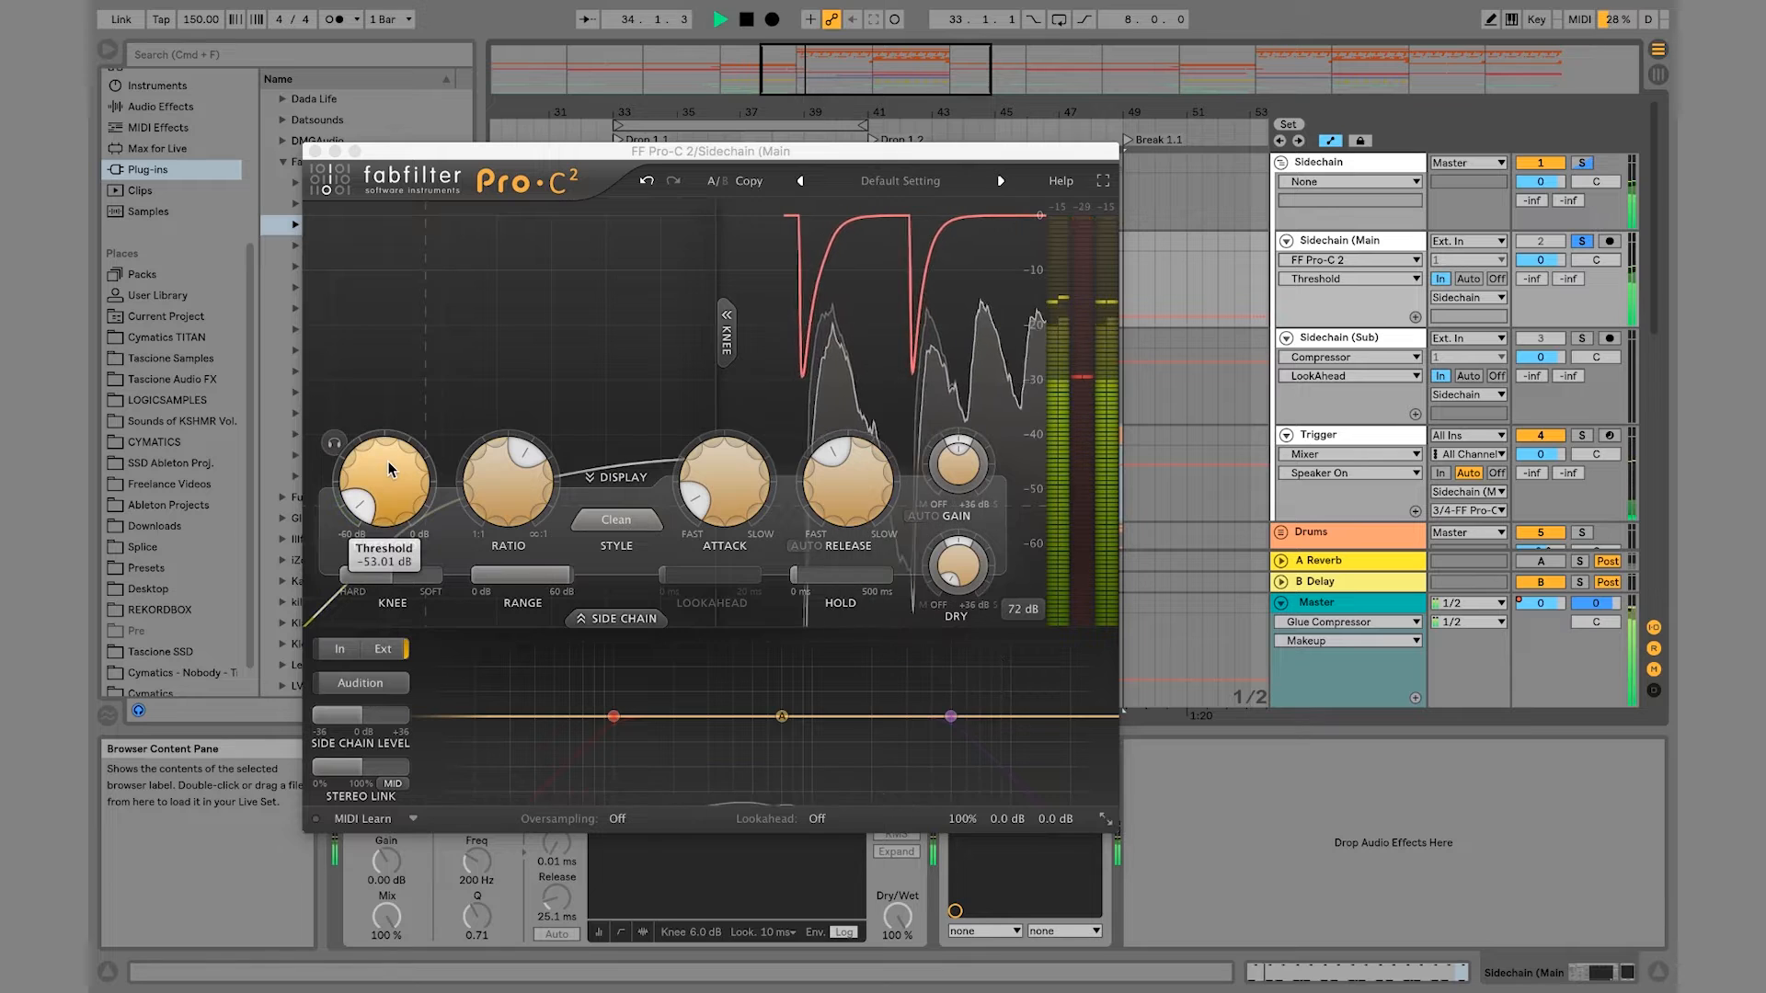
Step: Try the Opto compression style, sweeping the threshold from -60 dB up to about -19.57 dB during playback
click(624, 532)
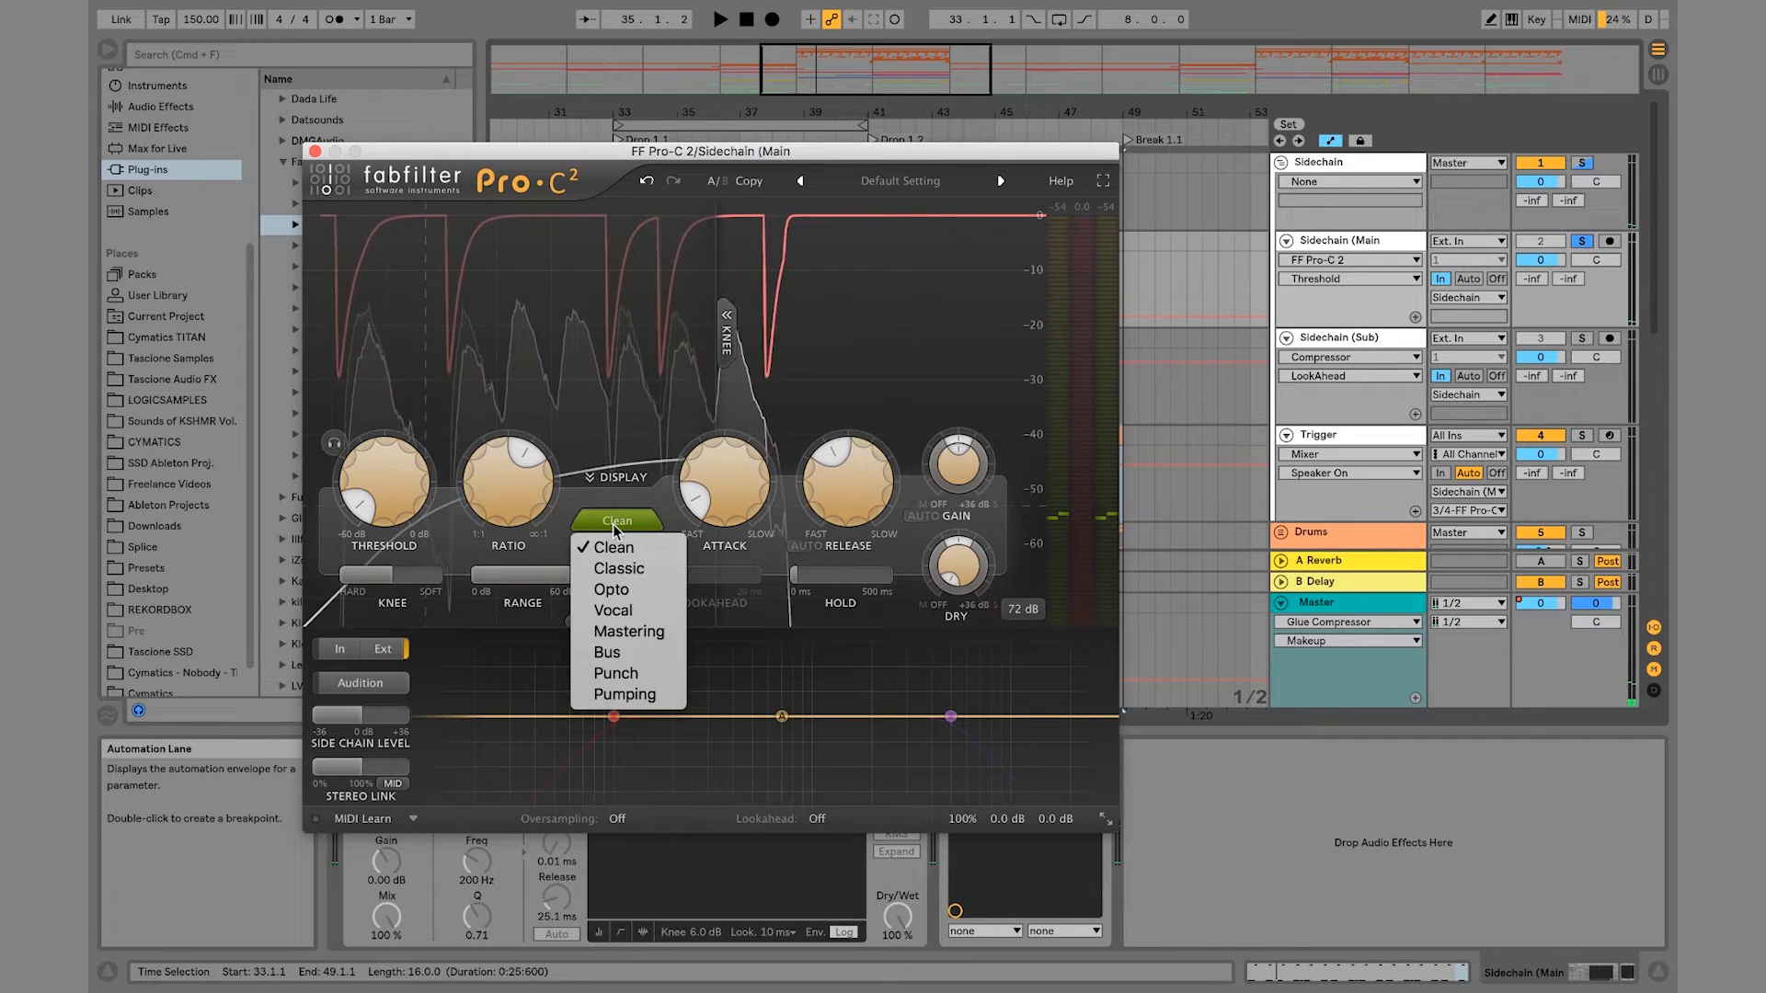
click(624, 589)
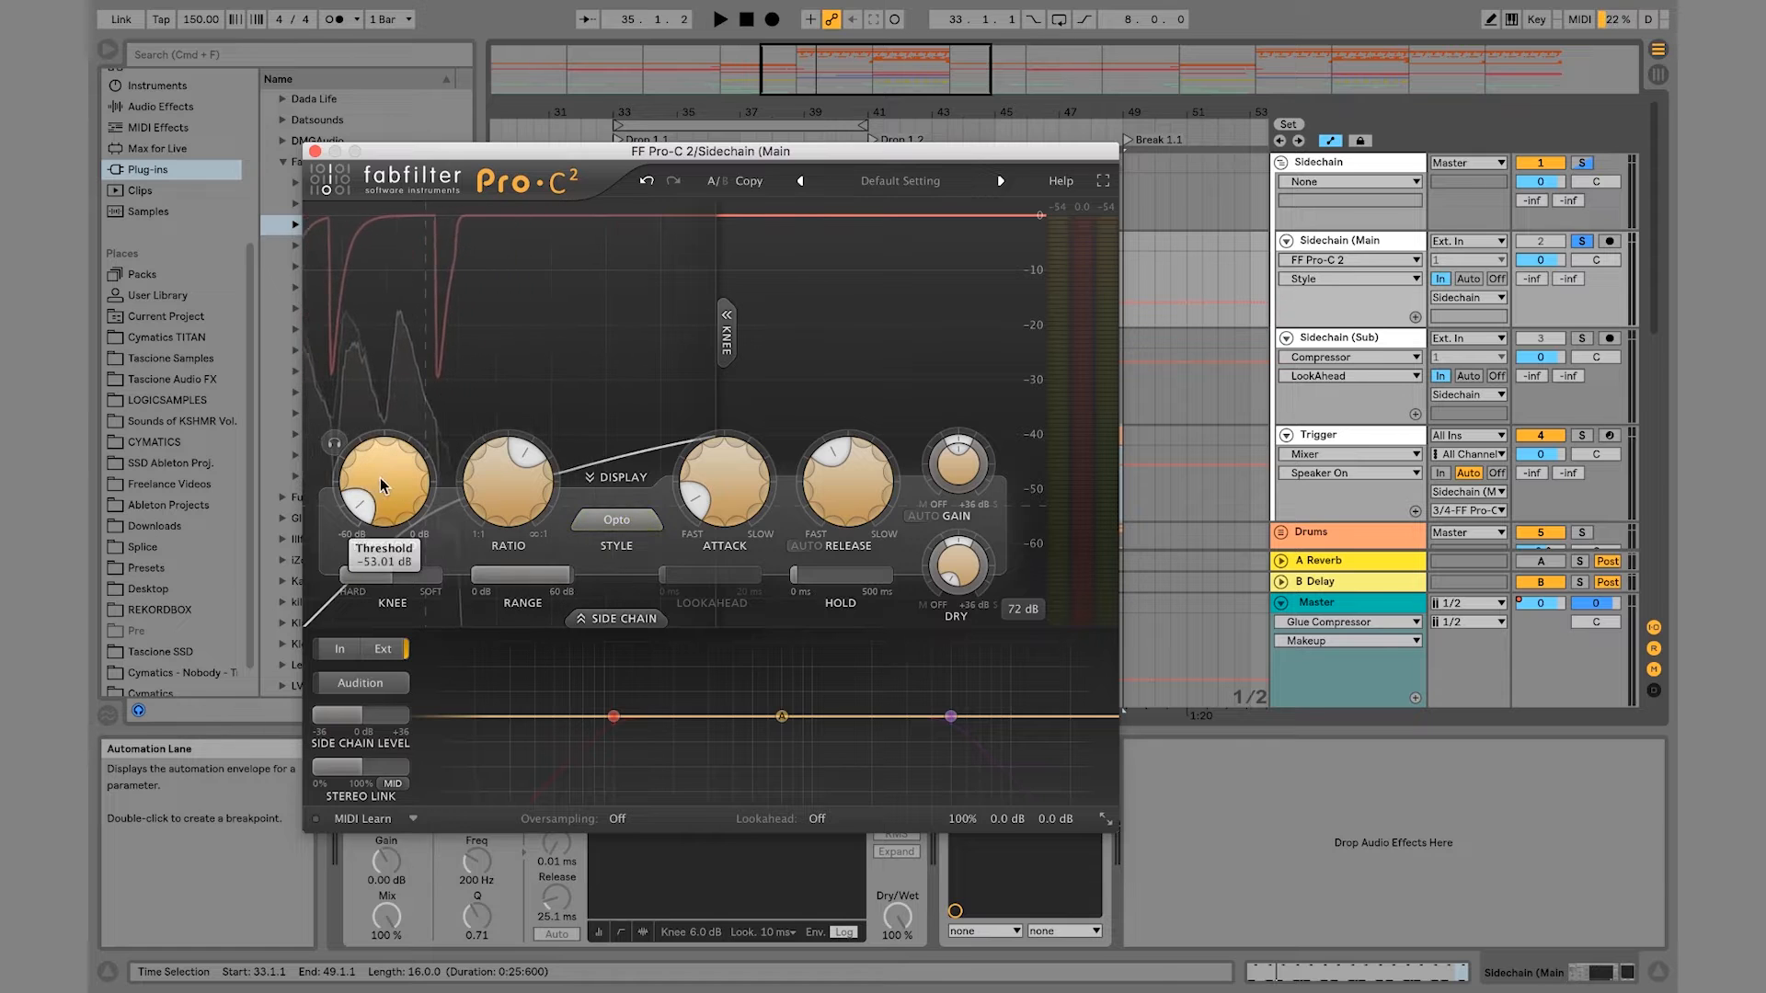
key(space)
drag(382, 486, 374, 512)
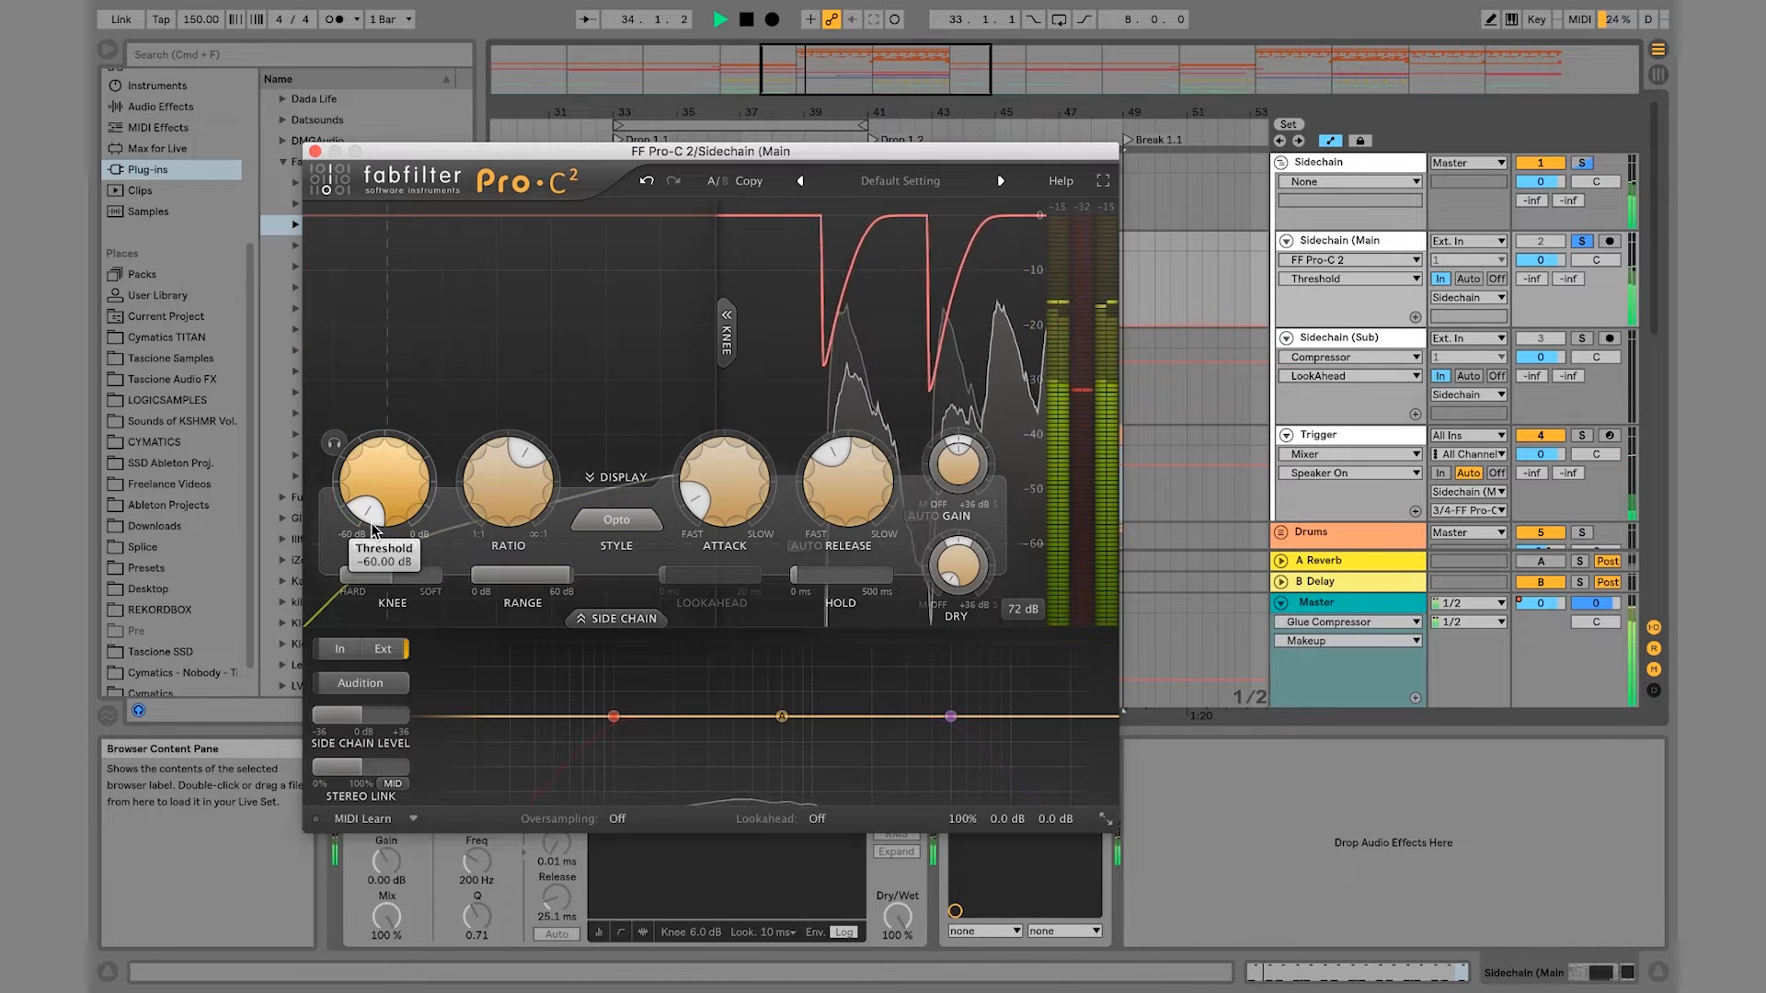
drag(372, 529, 368, 460)
key(space)
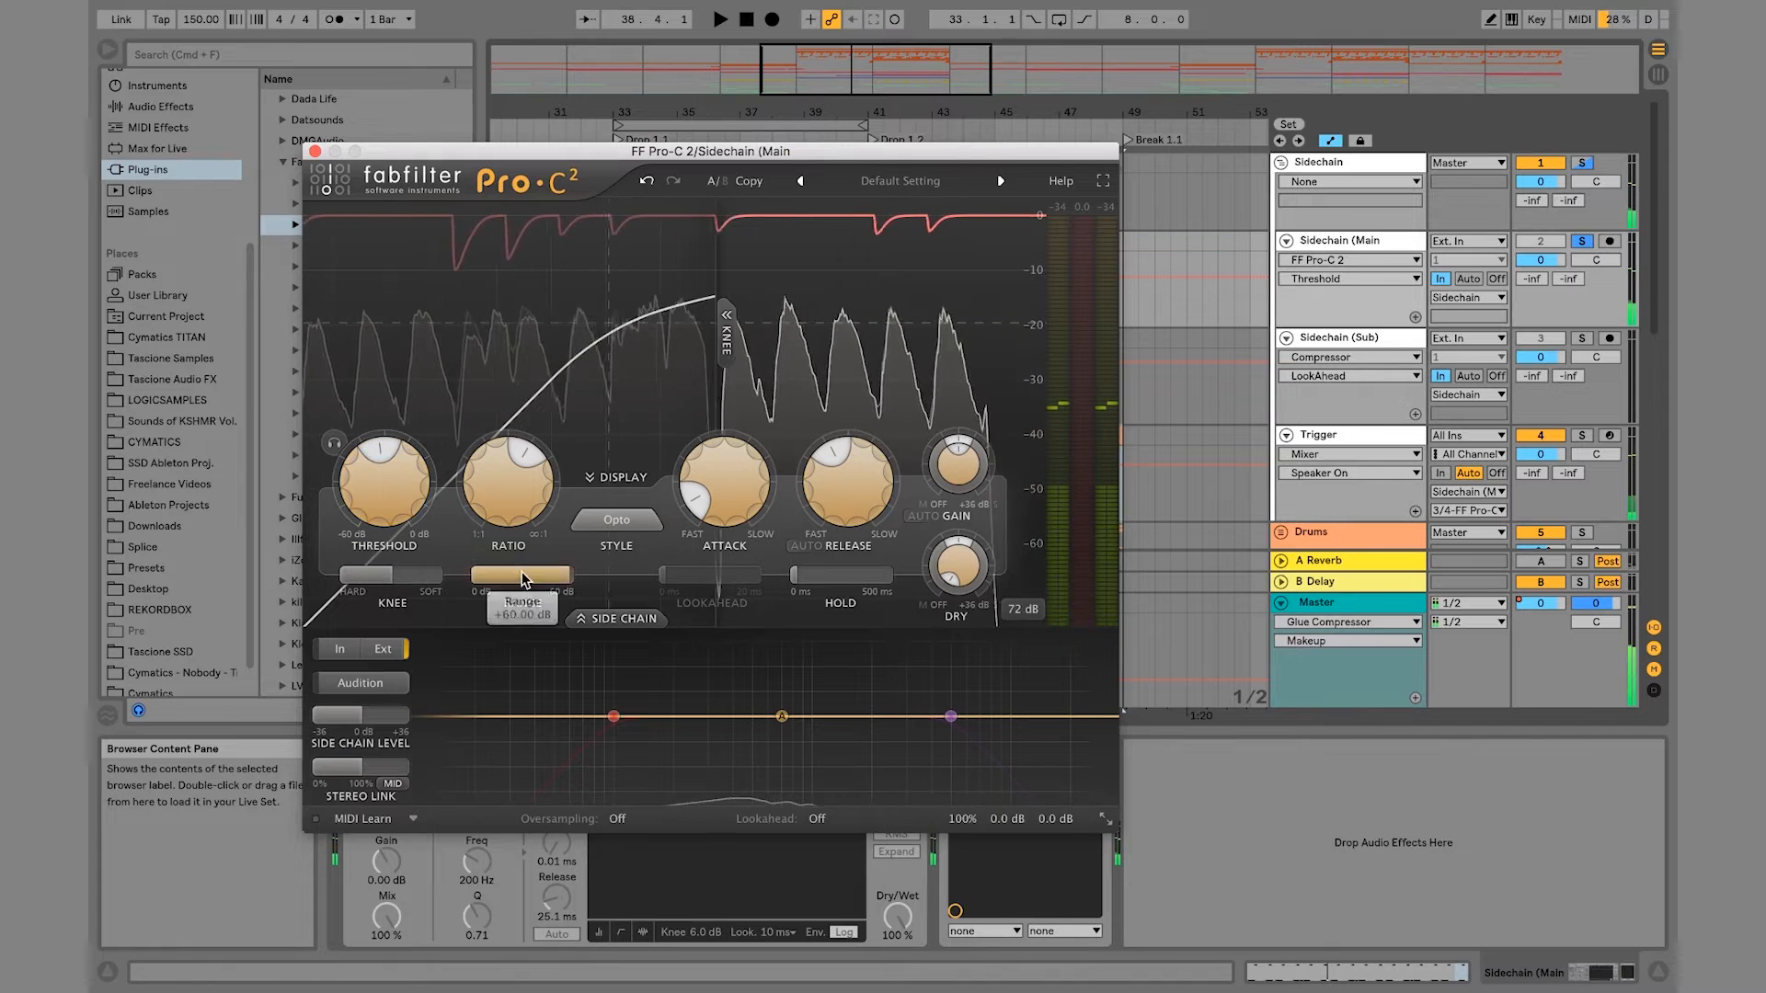
Step: Set the Pro-C 2 style back to Clean and lower the threshold, briefly playing the result
click(607, 520)
click(612, 549)
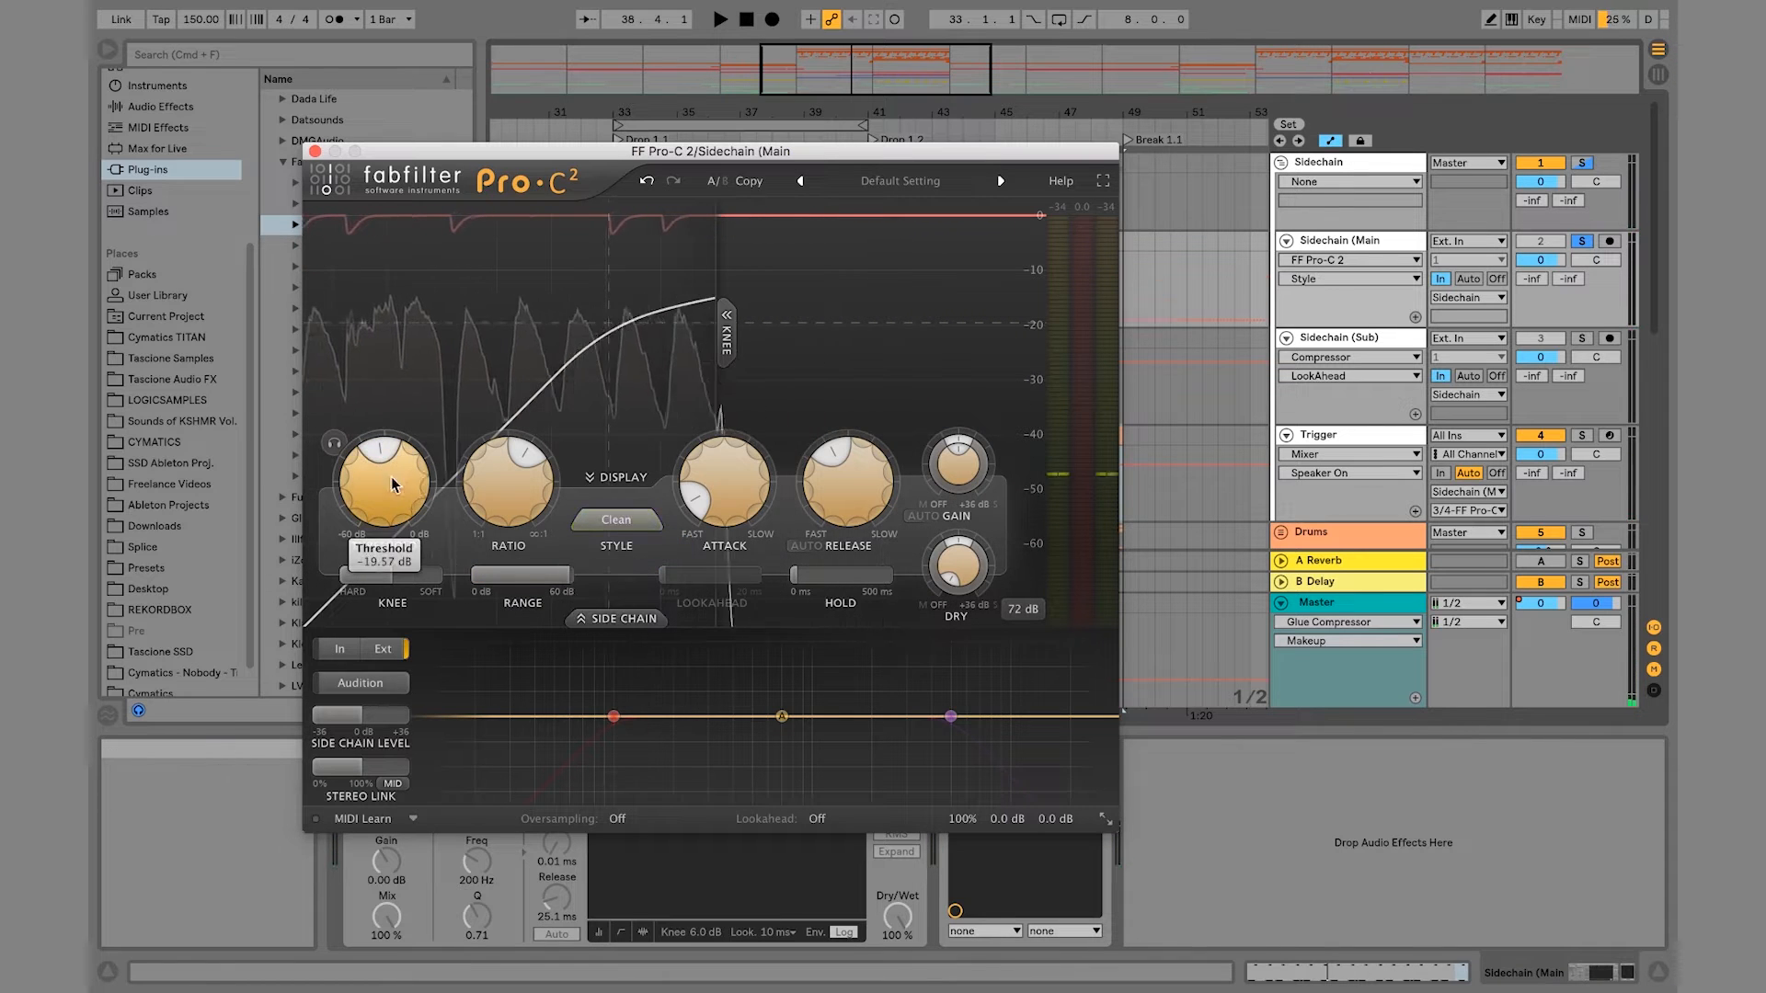
drag(391, 484, 378, 518)
key(space)
mouse_move(536, 769)
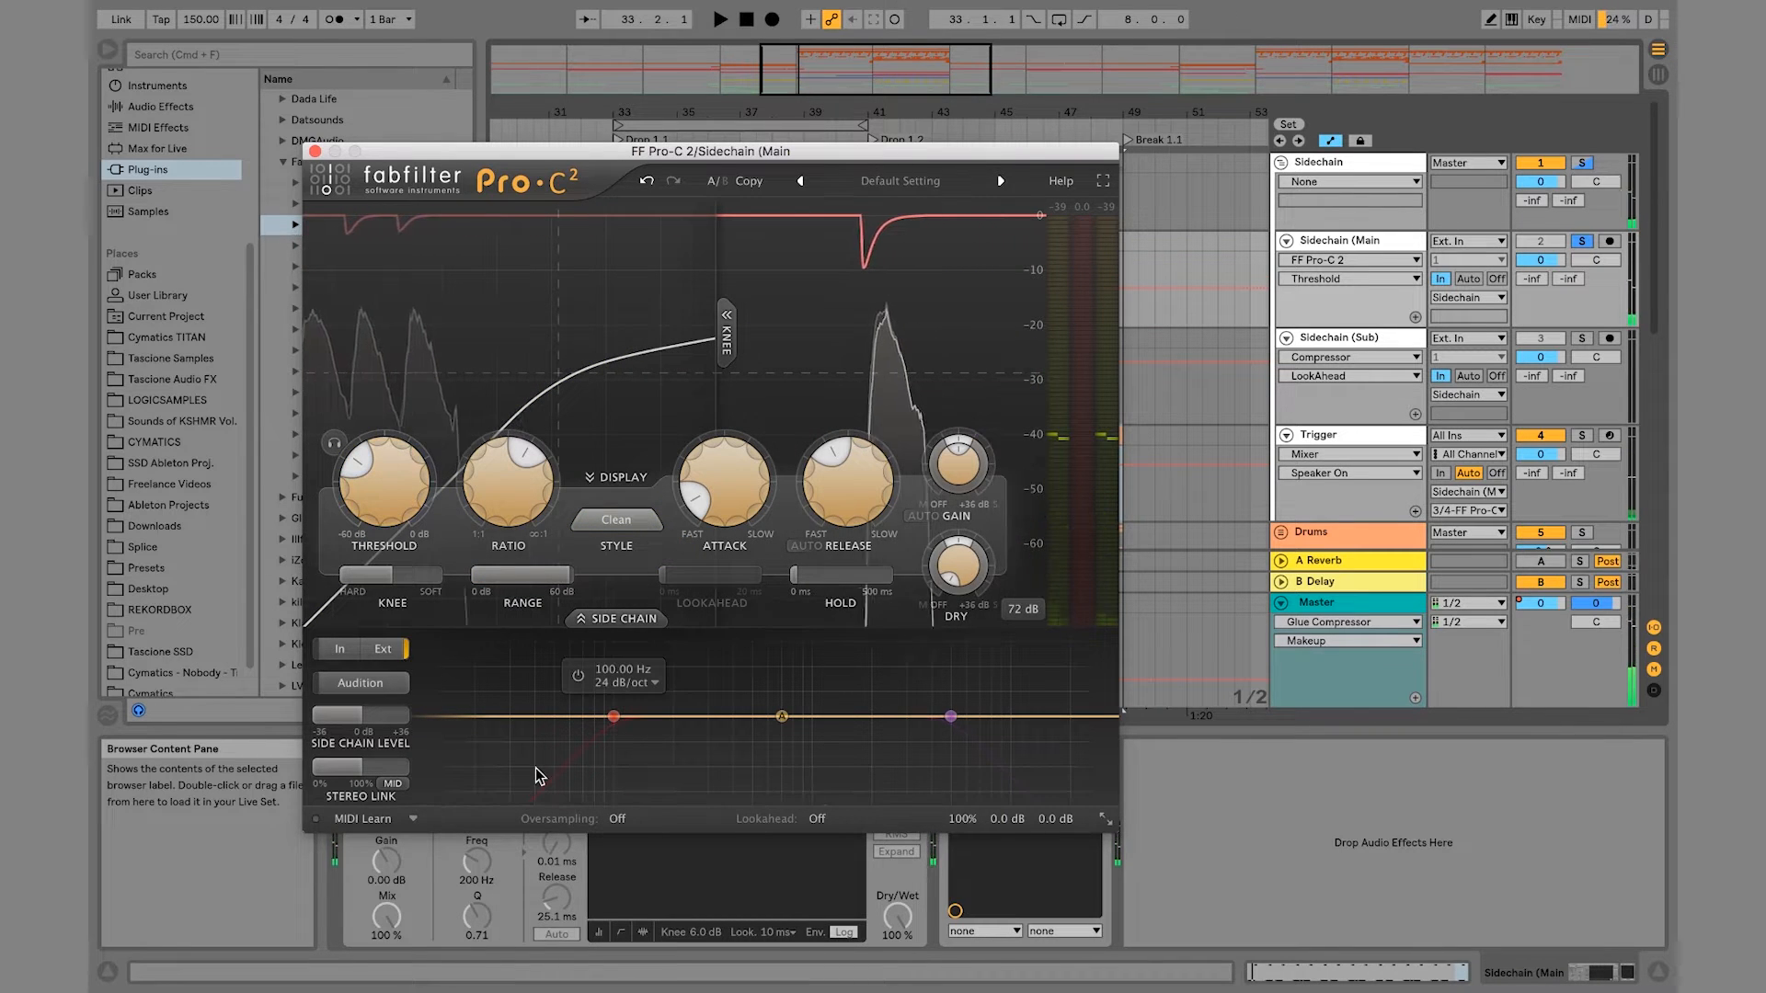
mouse_move(612, 715)
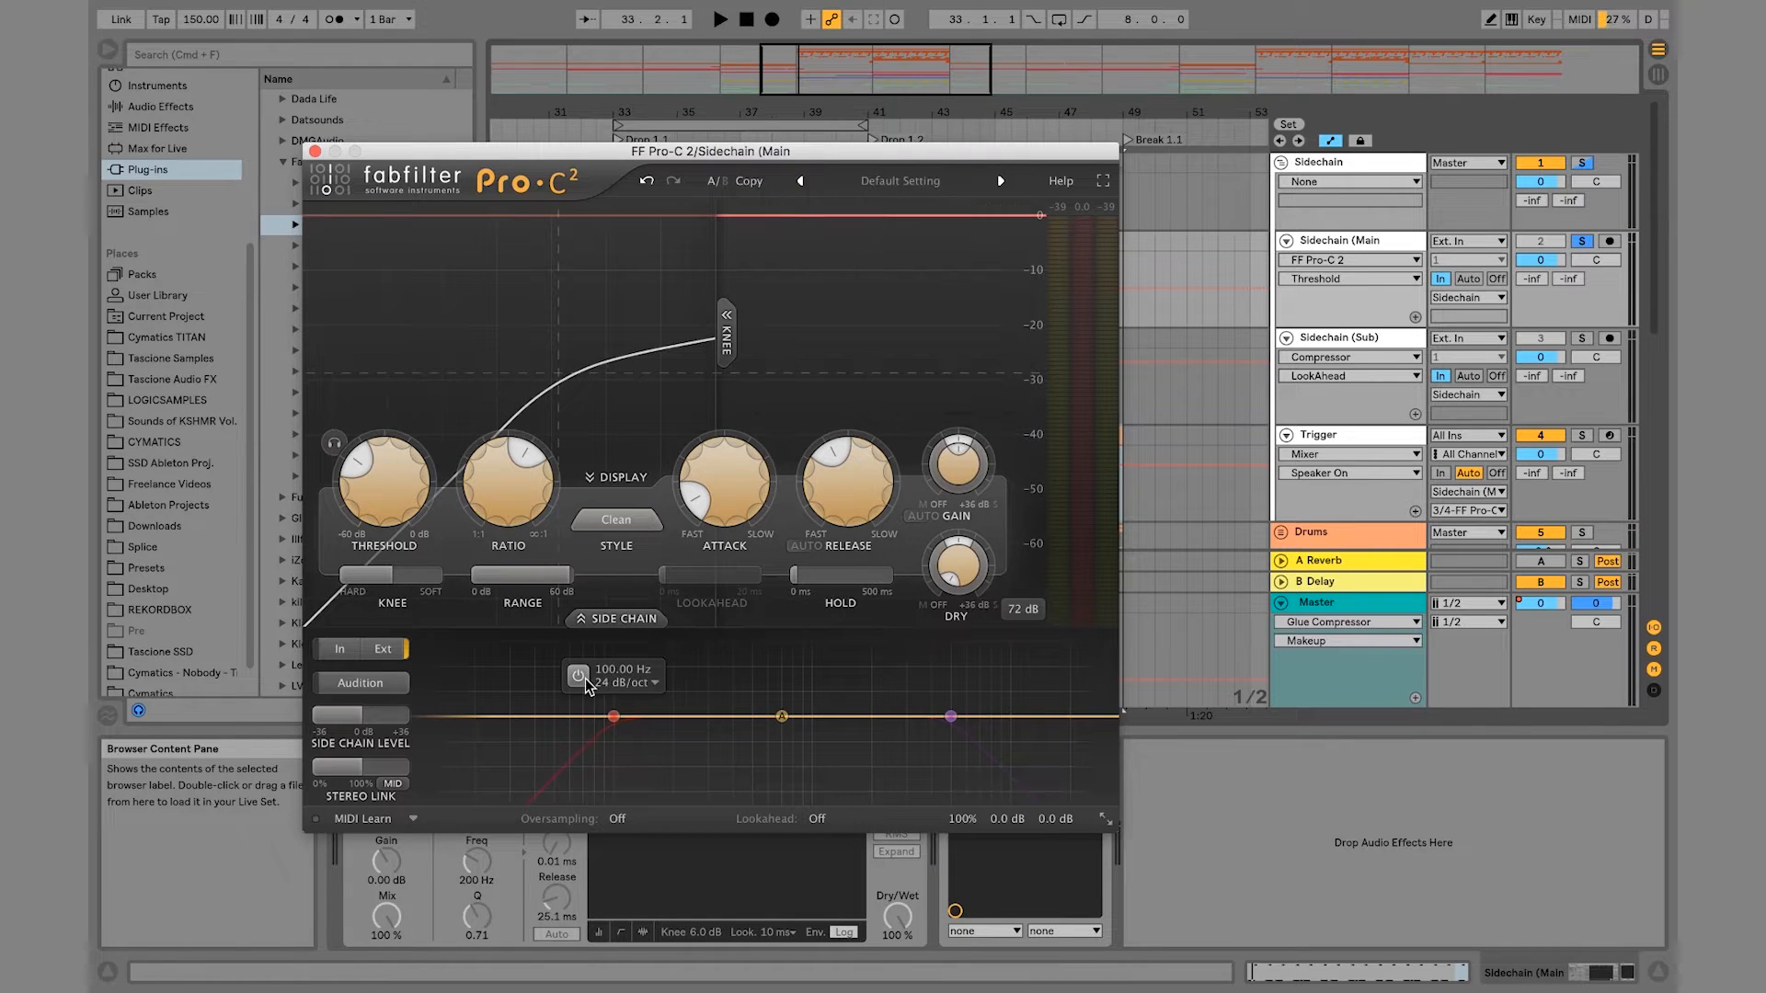
Step: Shorten the Pro-C 2 release while auditioning it, settling on 20 ms
mouse_move(859, 493)
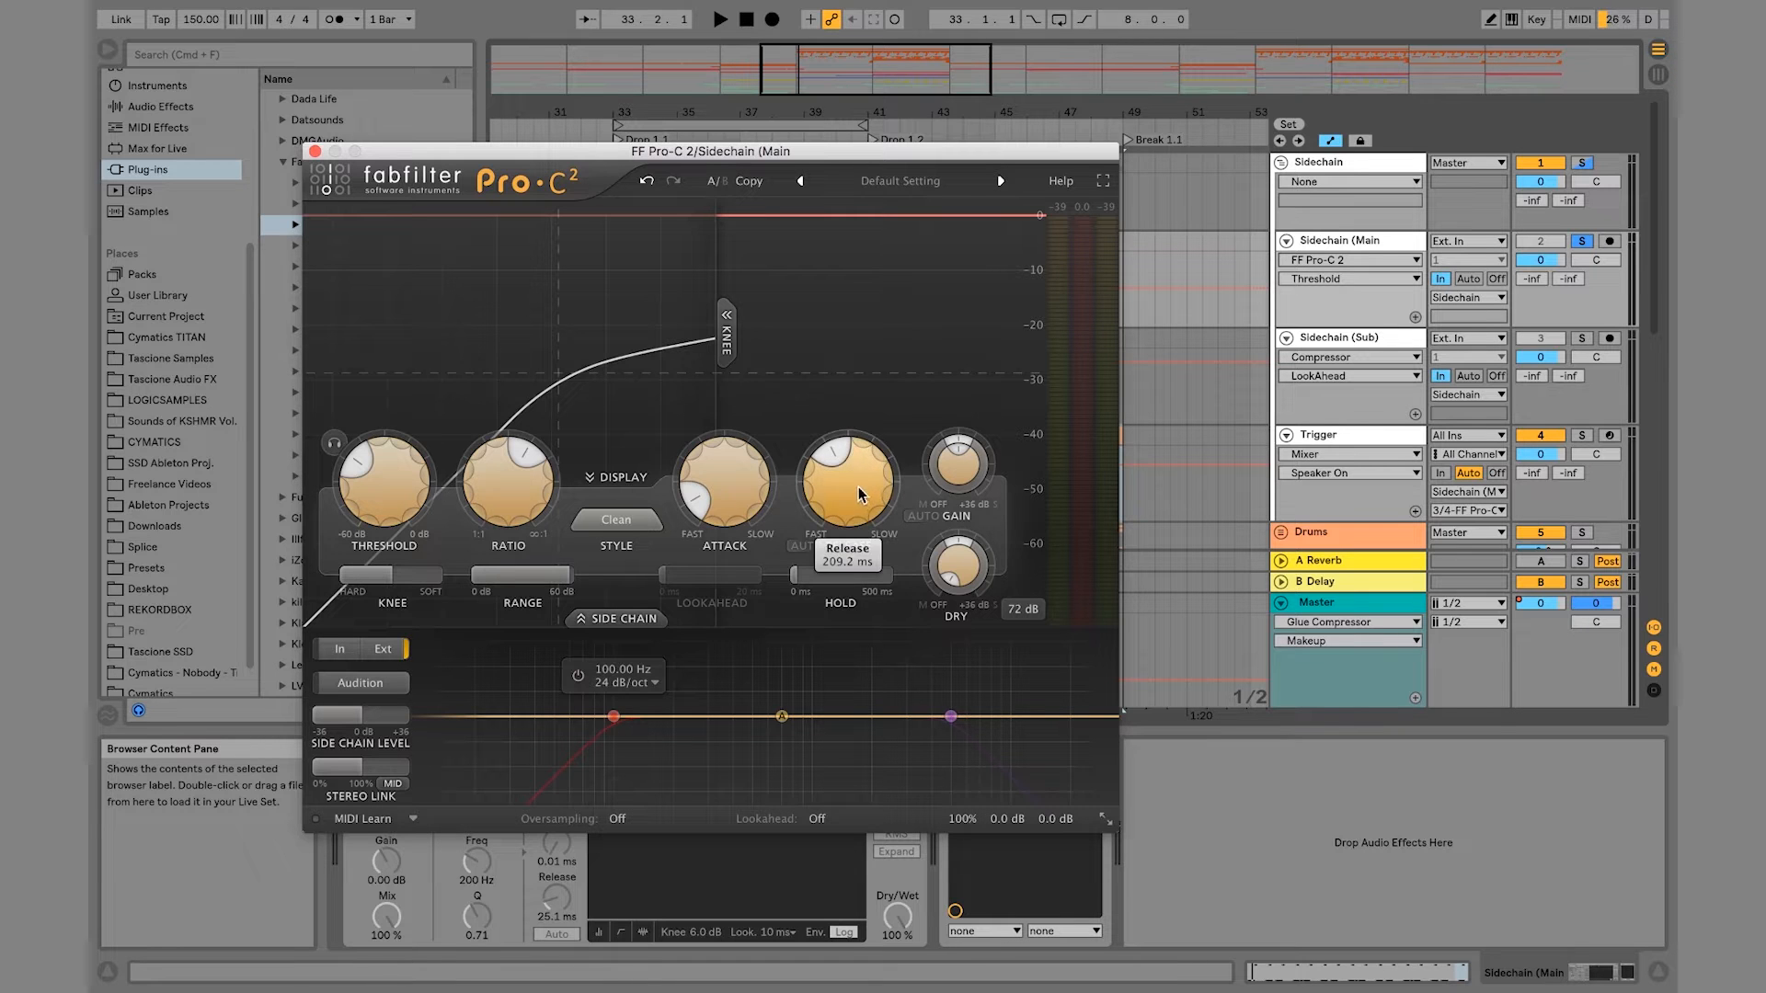
key(space)
drag(842, 545, 833, 570)
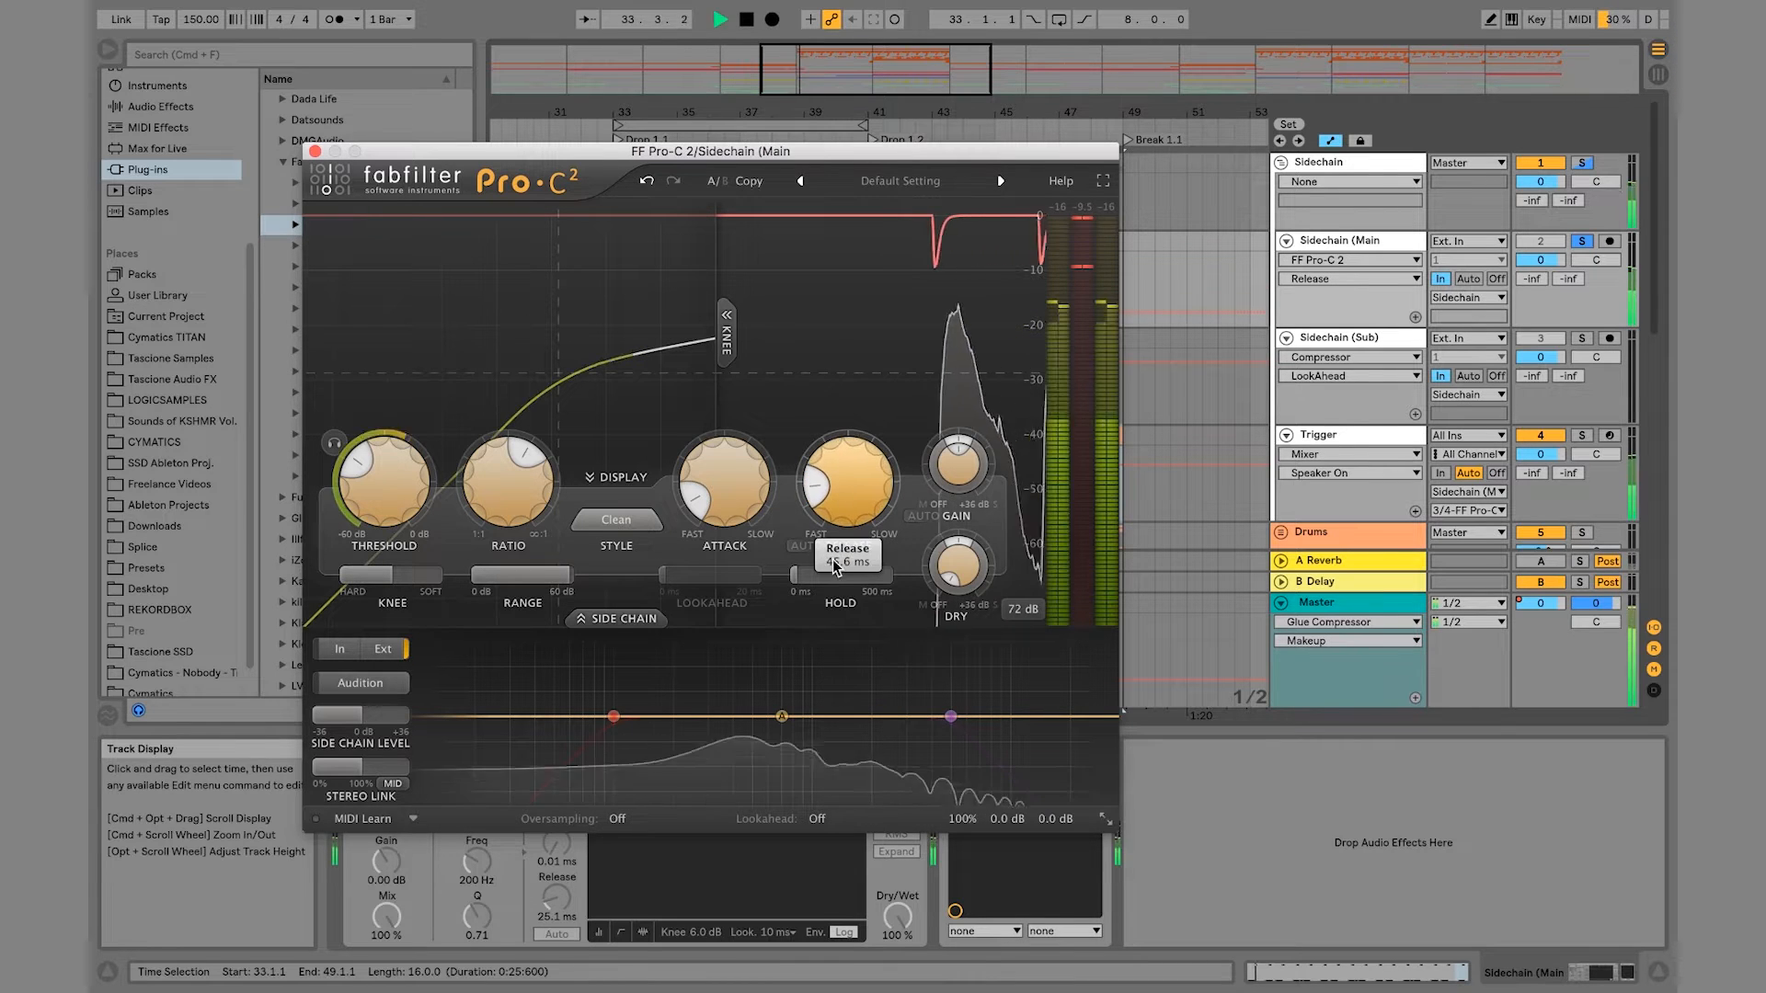
key(space)
mouse_move(863, 506)
mouse_down()
mouse_move(864, 455)
mouse_move(846, 534)
mouse_up()
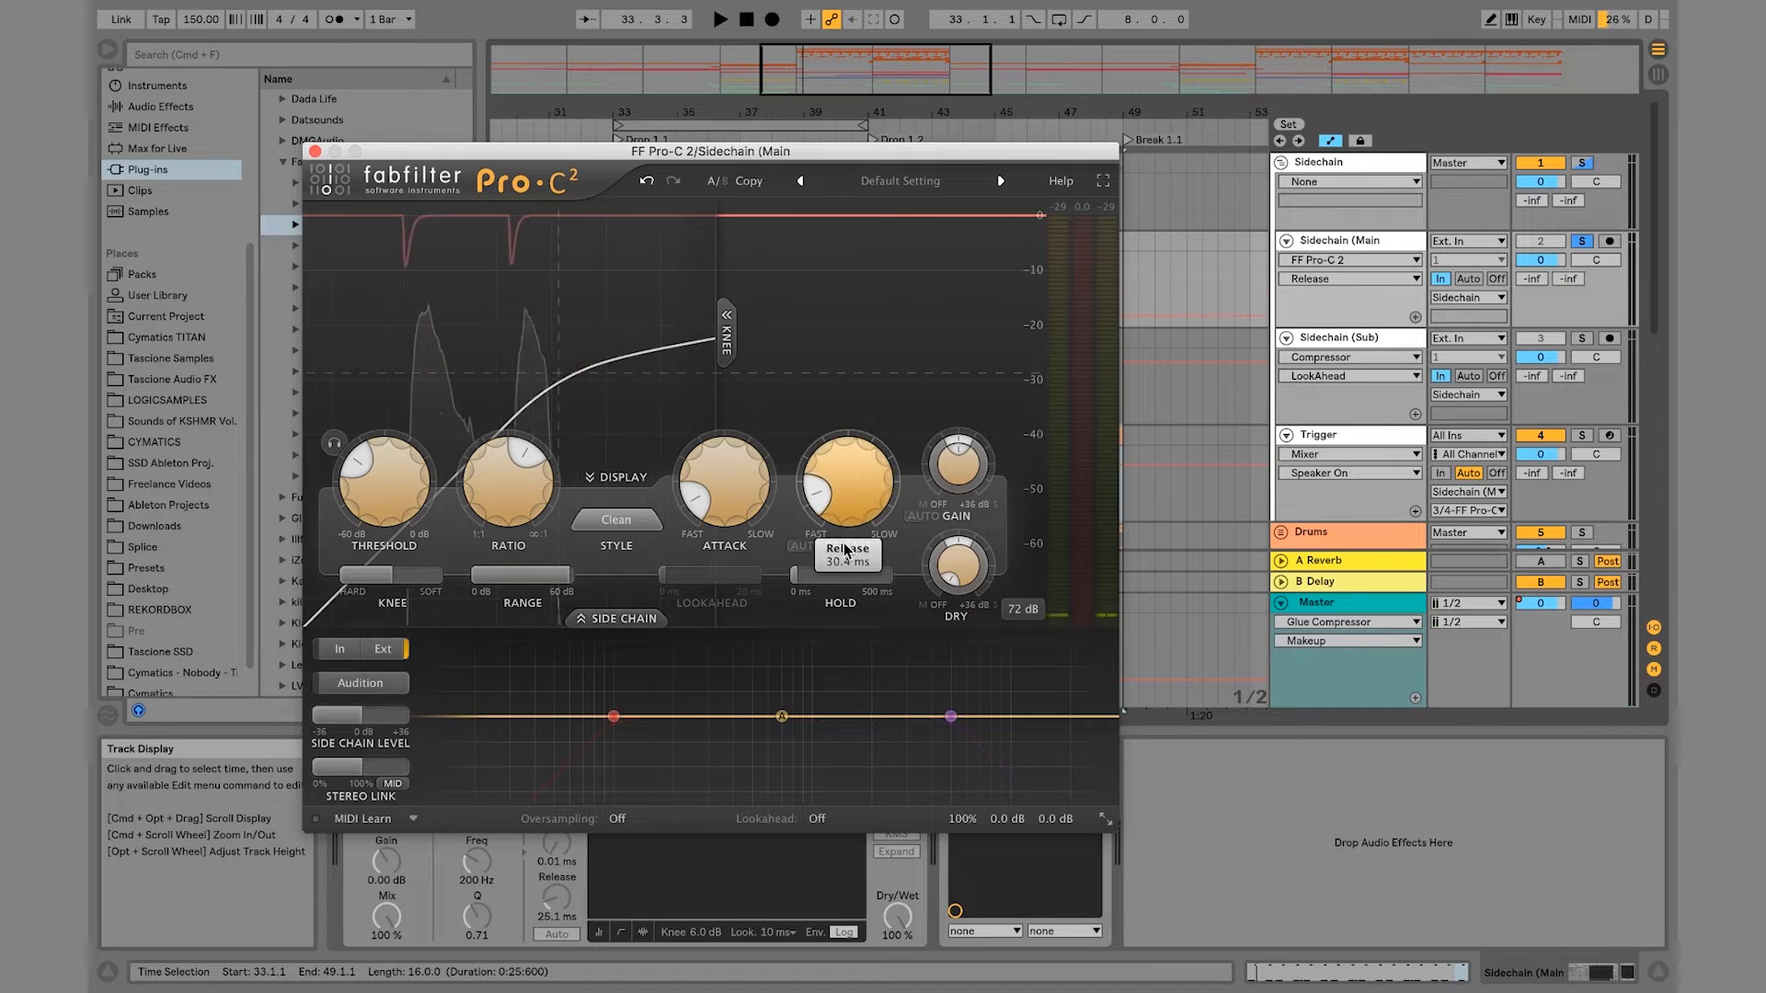
double_click(843, 500)
text(20)
key(Return)
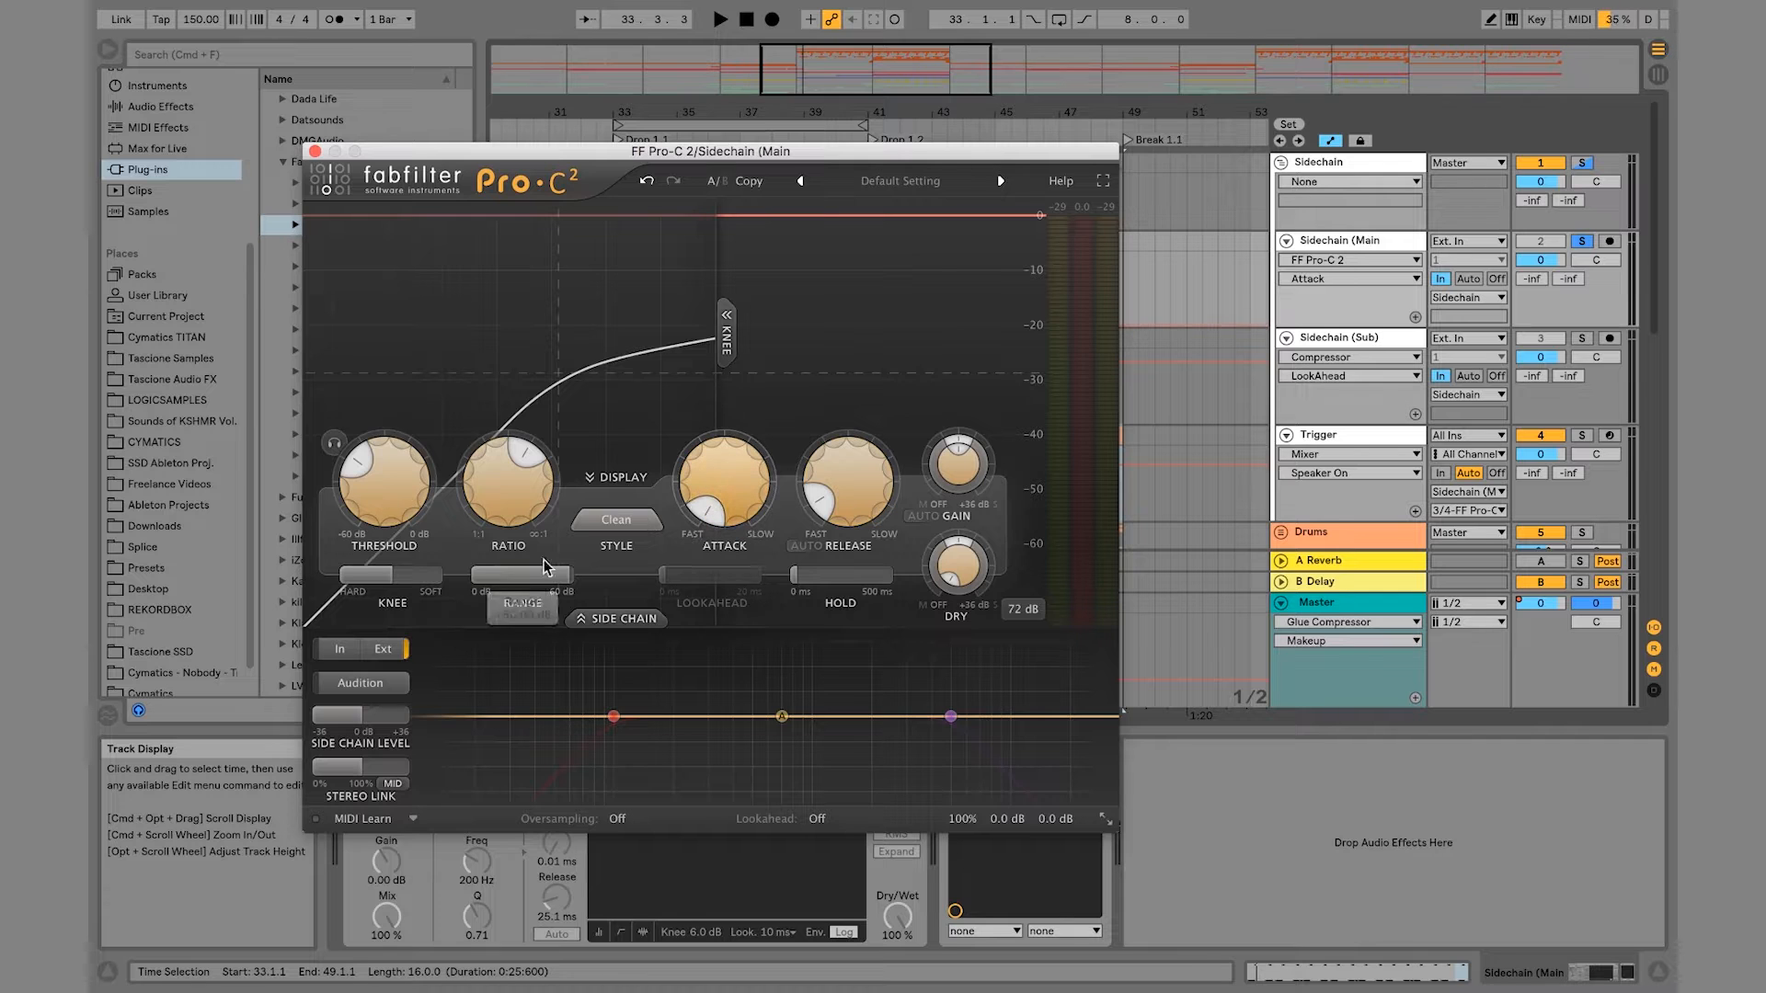
Step: Set the Pro-C 2 ratio to 10:1
double_click(494, 497)
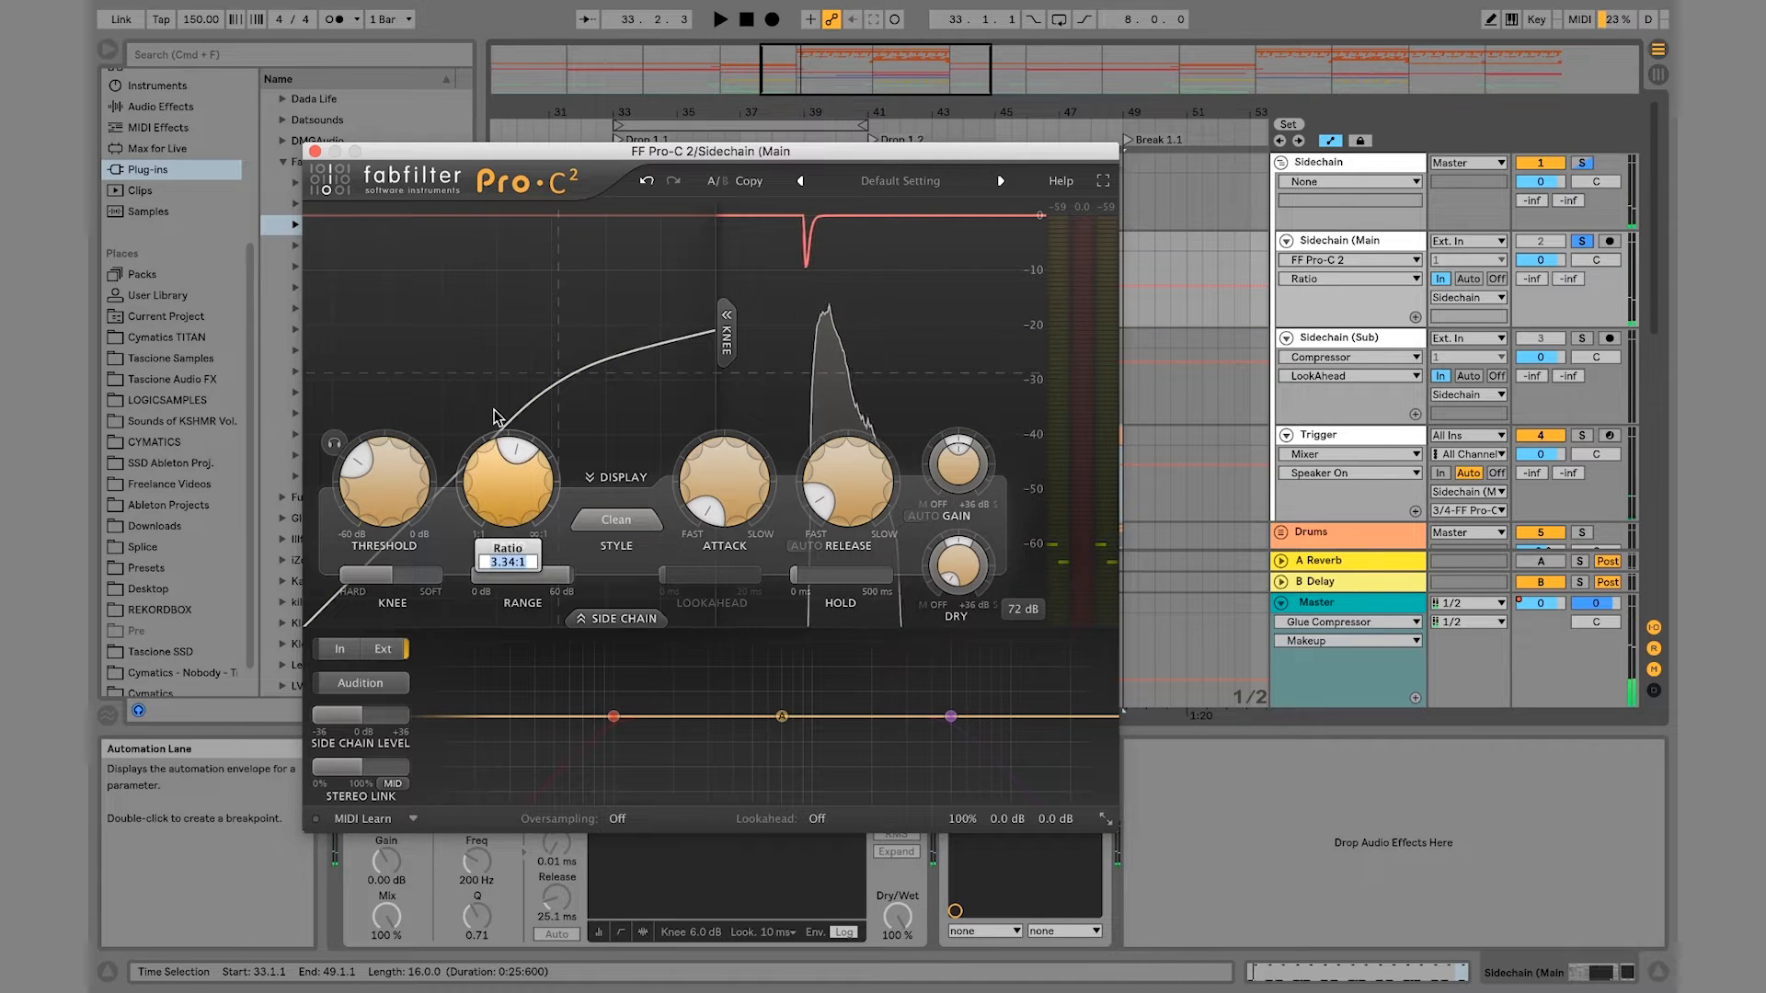
text(10)
key(Return)
Step: Lower the Pro-C 2 threshold to -60 dB during playback, closing the plug-in and stopping playback once set
key(space)
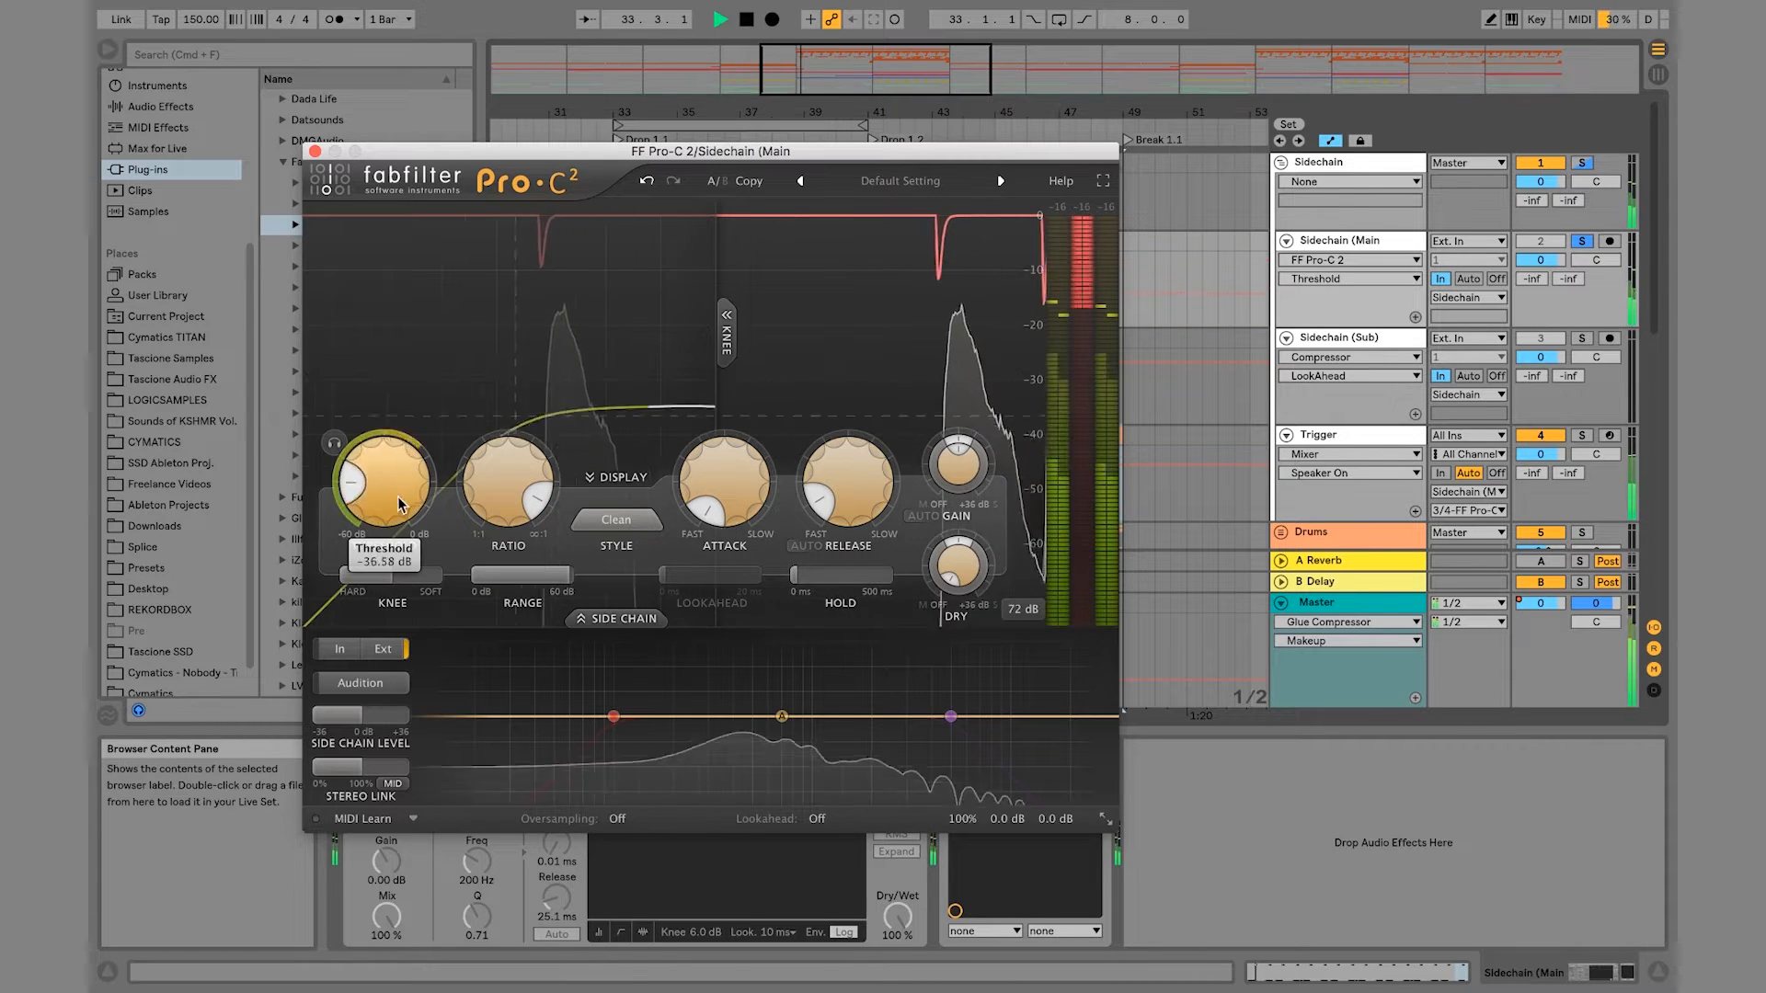
drag(398, 495, 390, 532)
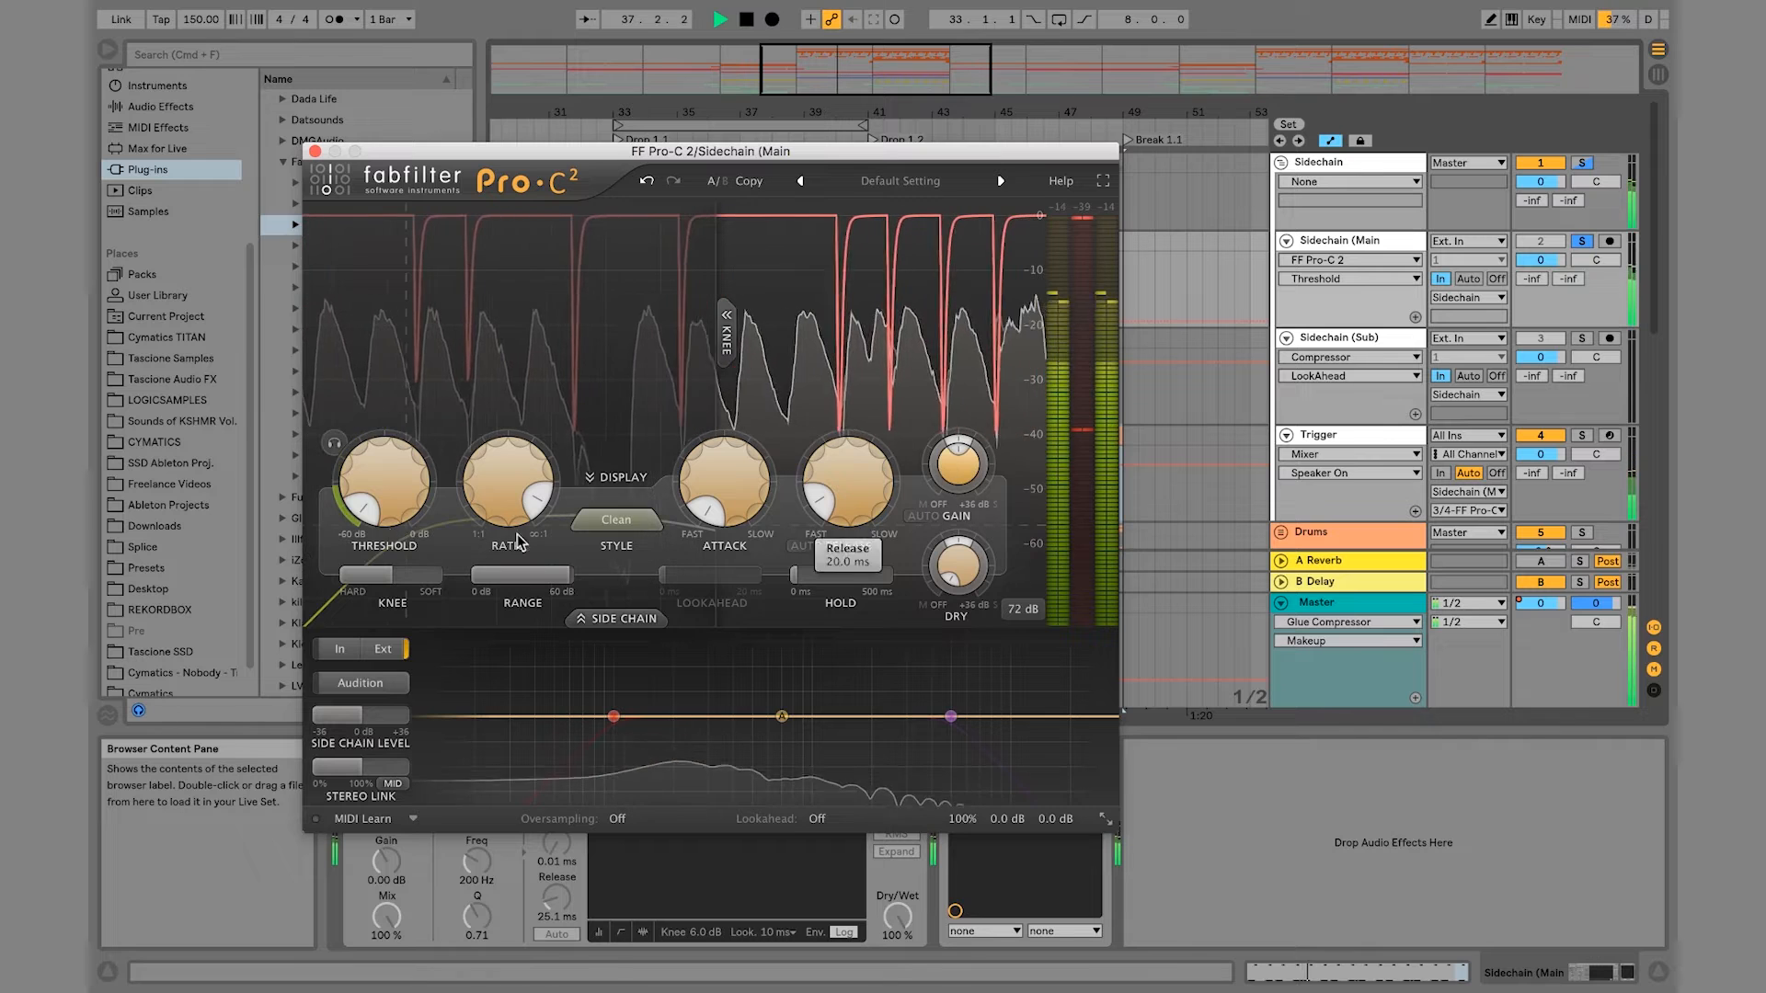
drag(383, 496, 384, 531)
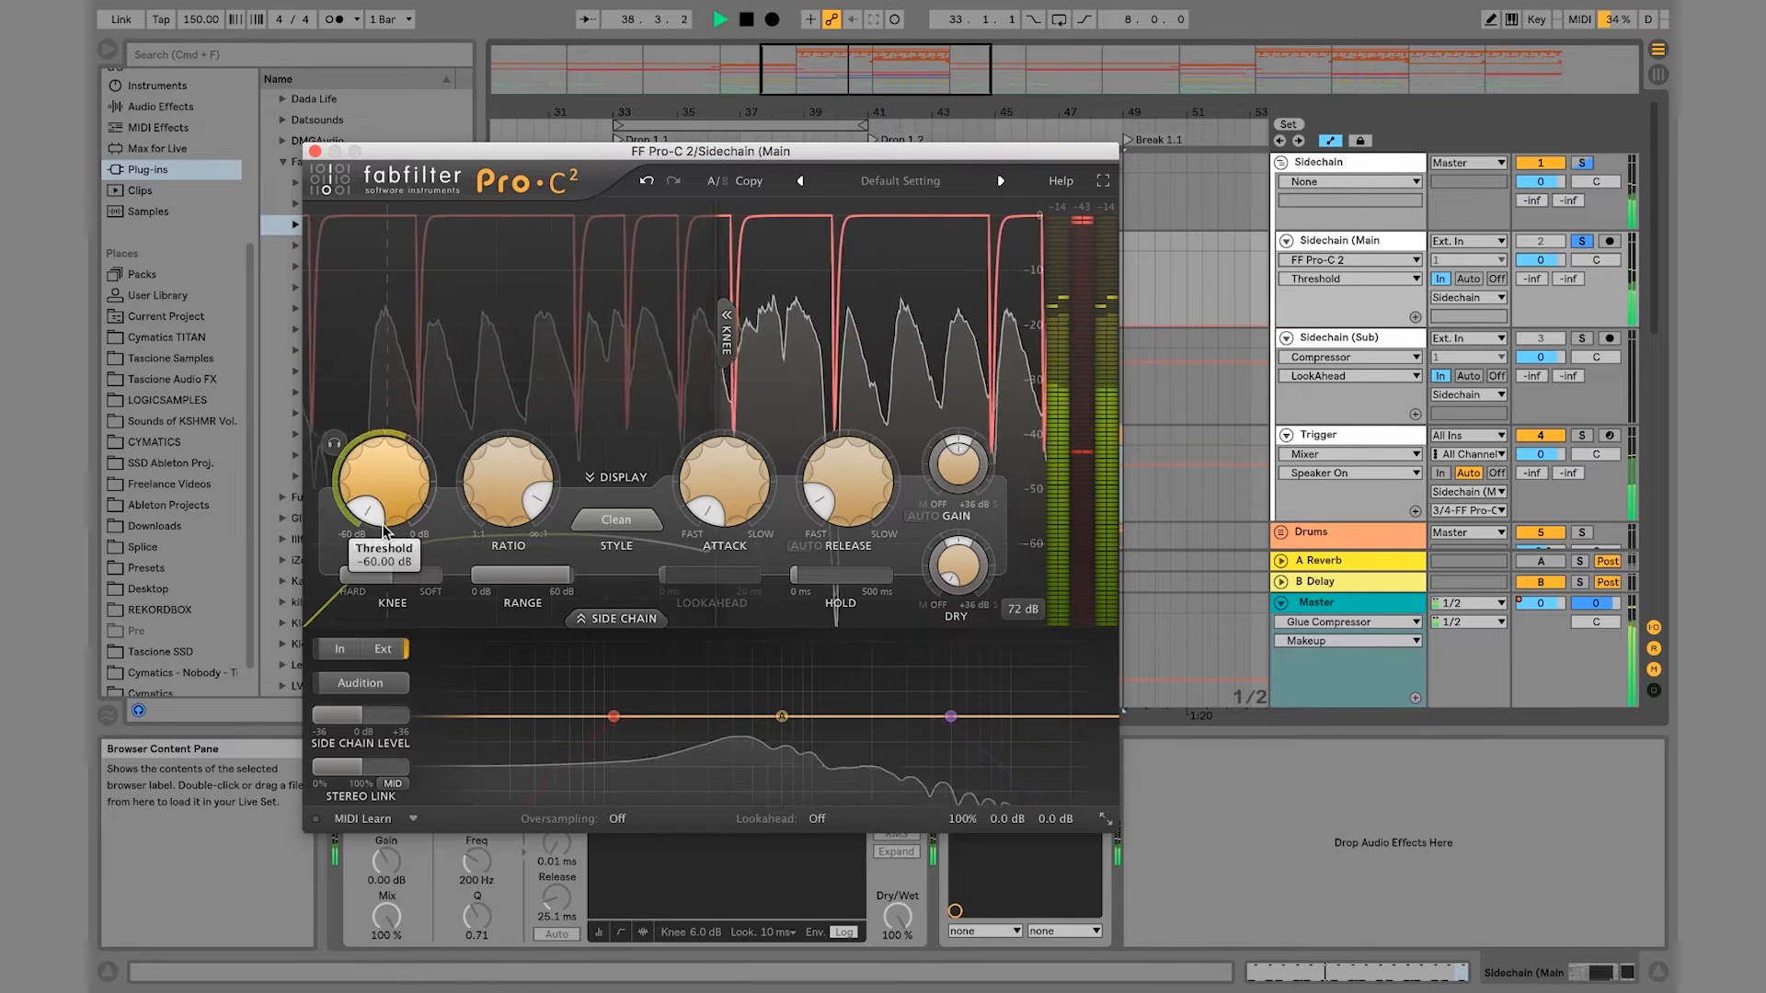
click(315, 151)
key(space)
Step: Unfold the Drums group and duplicate its Kick track
click(1346, 435)
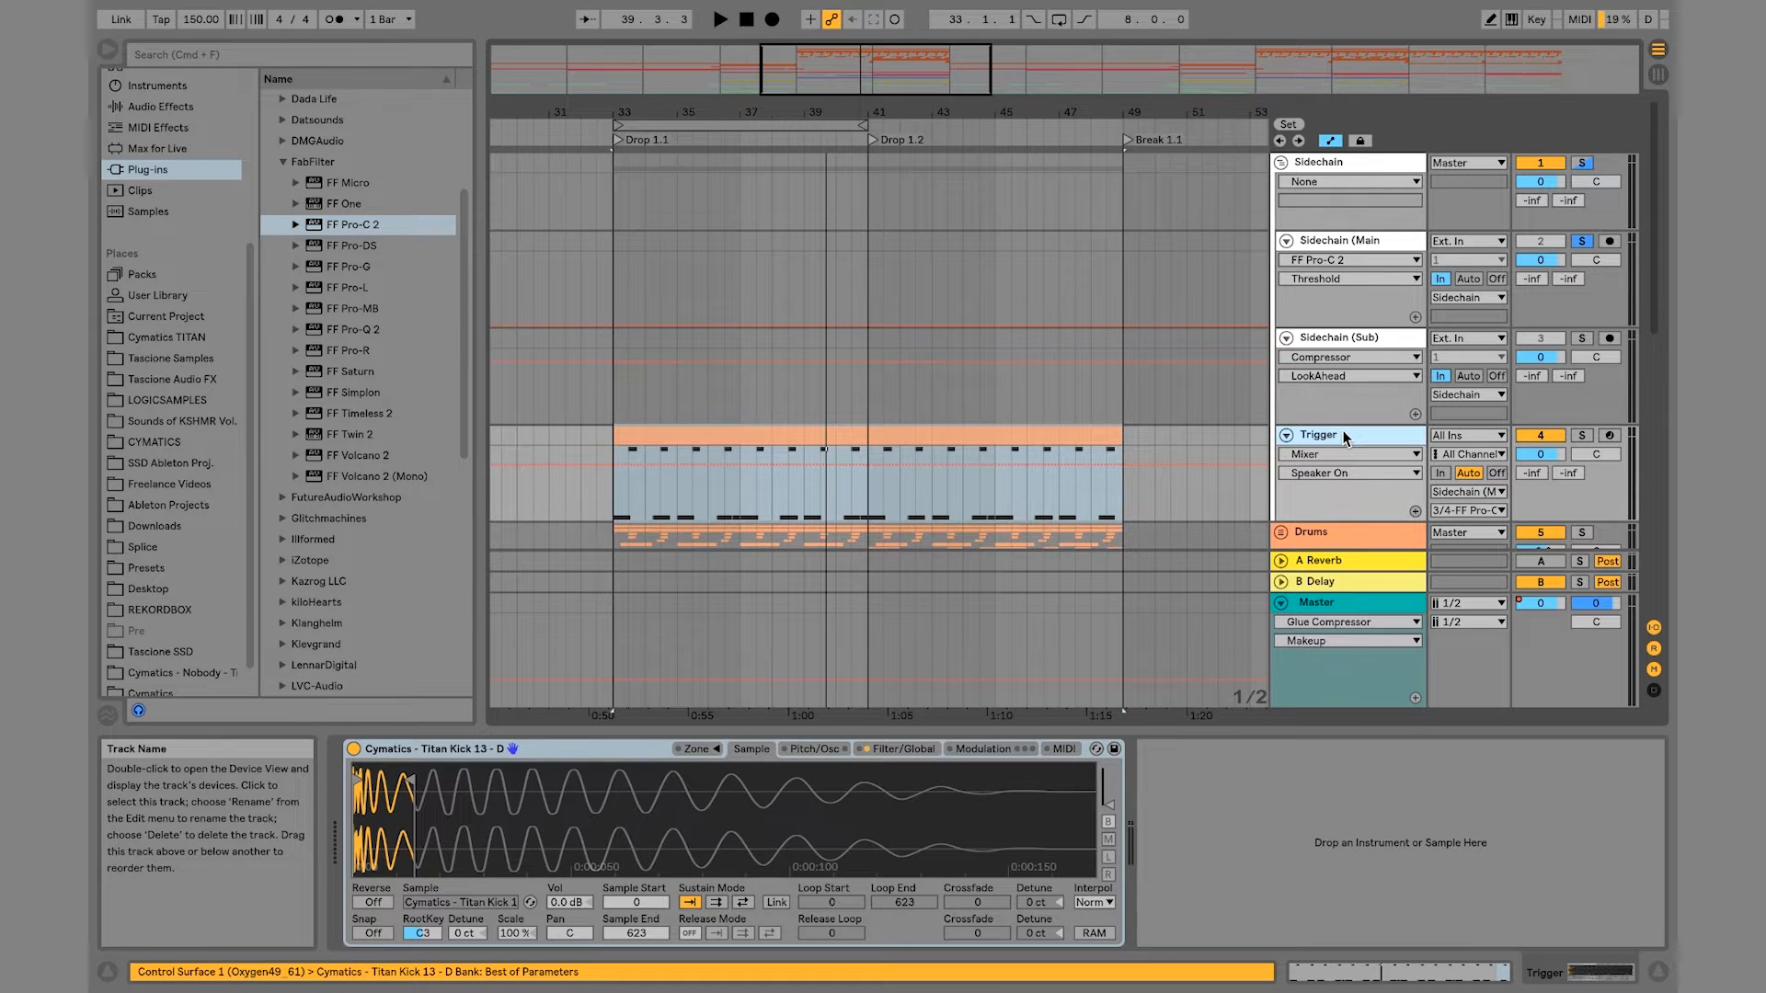
scroll(1342, 437, down, 3)
click(1284, 444)
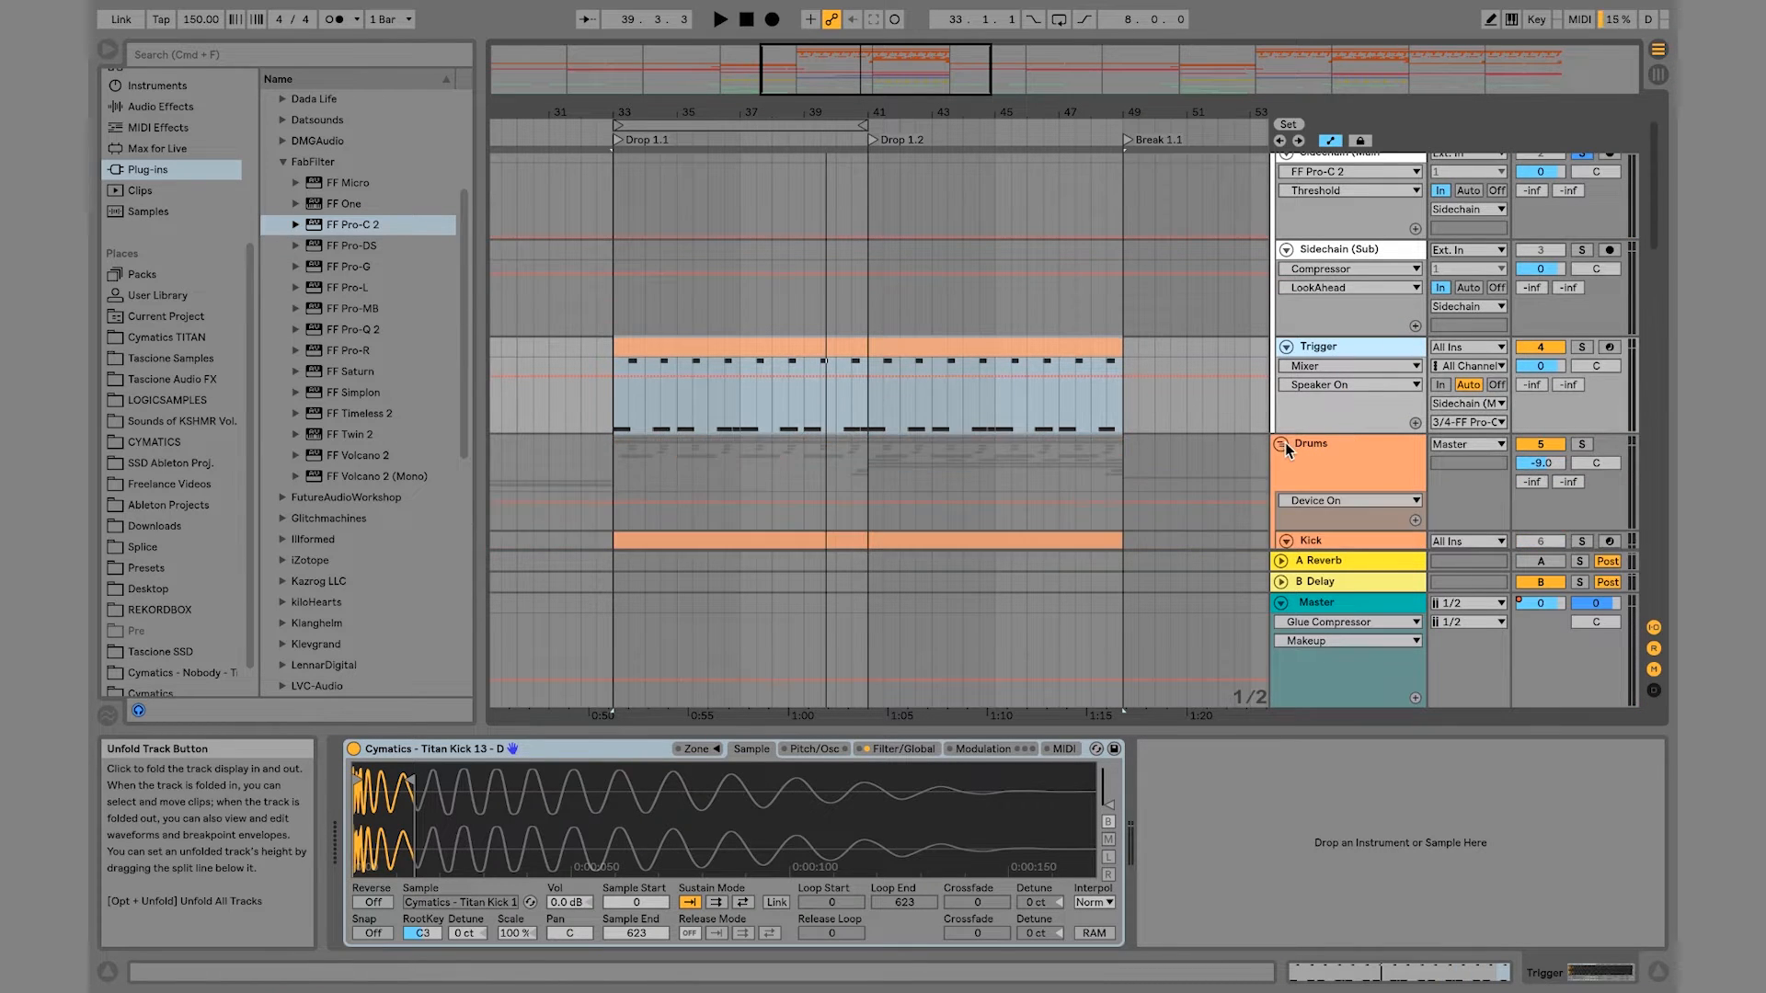
scroll(1284, 443, down, 8)
click(1317, 299)
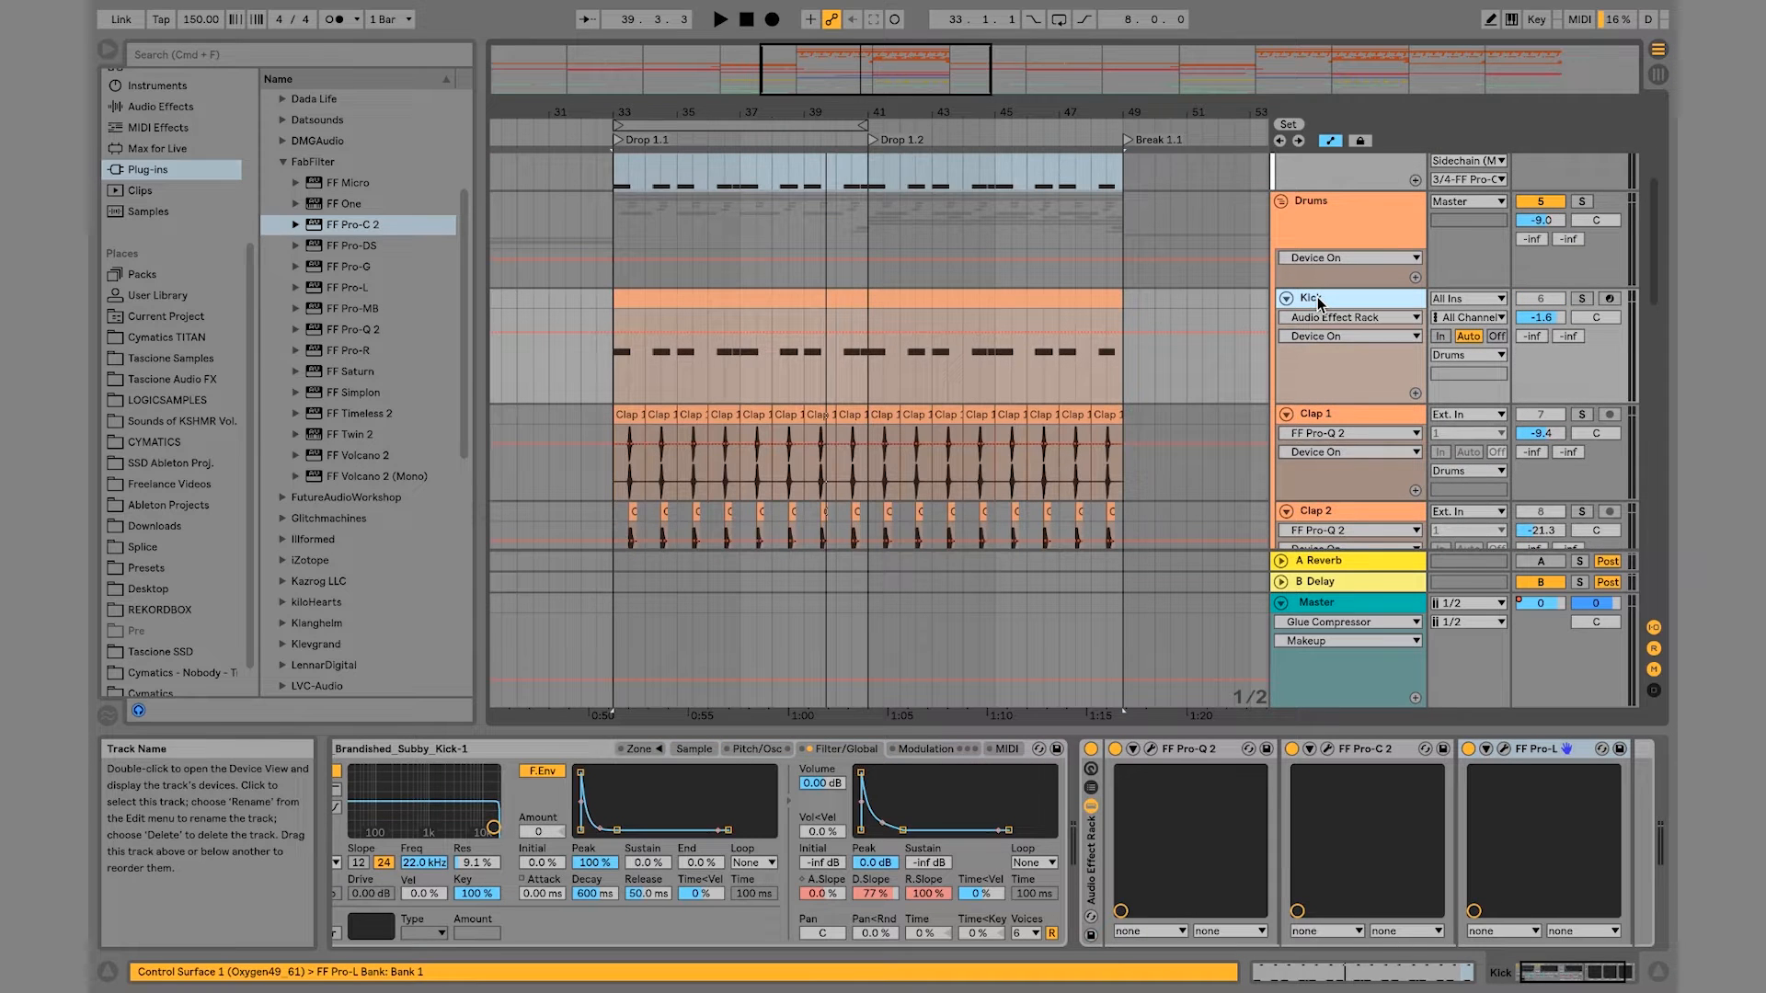
key(super+d)
Step: Rename the duplicated kick track as Kick Trigger and move it into the Sidechain group above Trigger
key(super+r)
text(K)
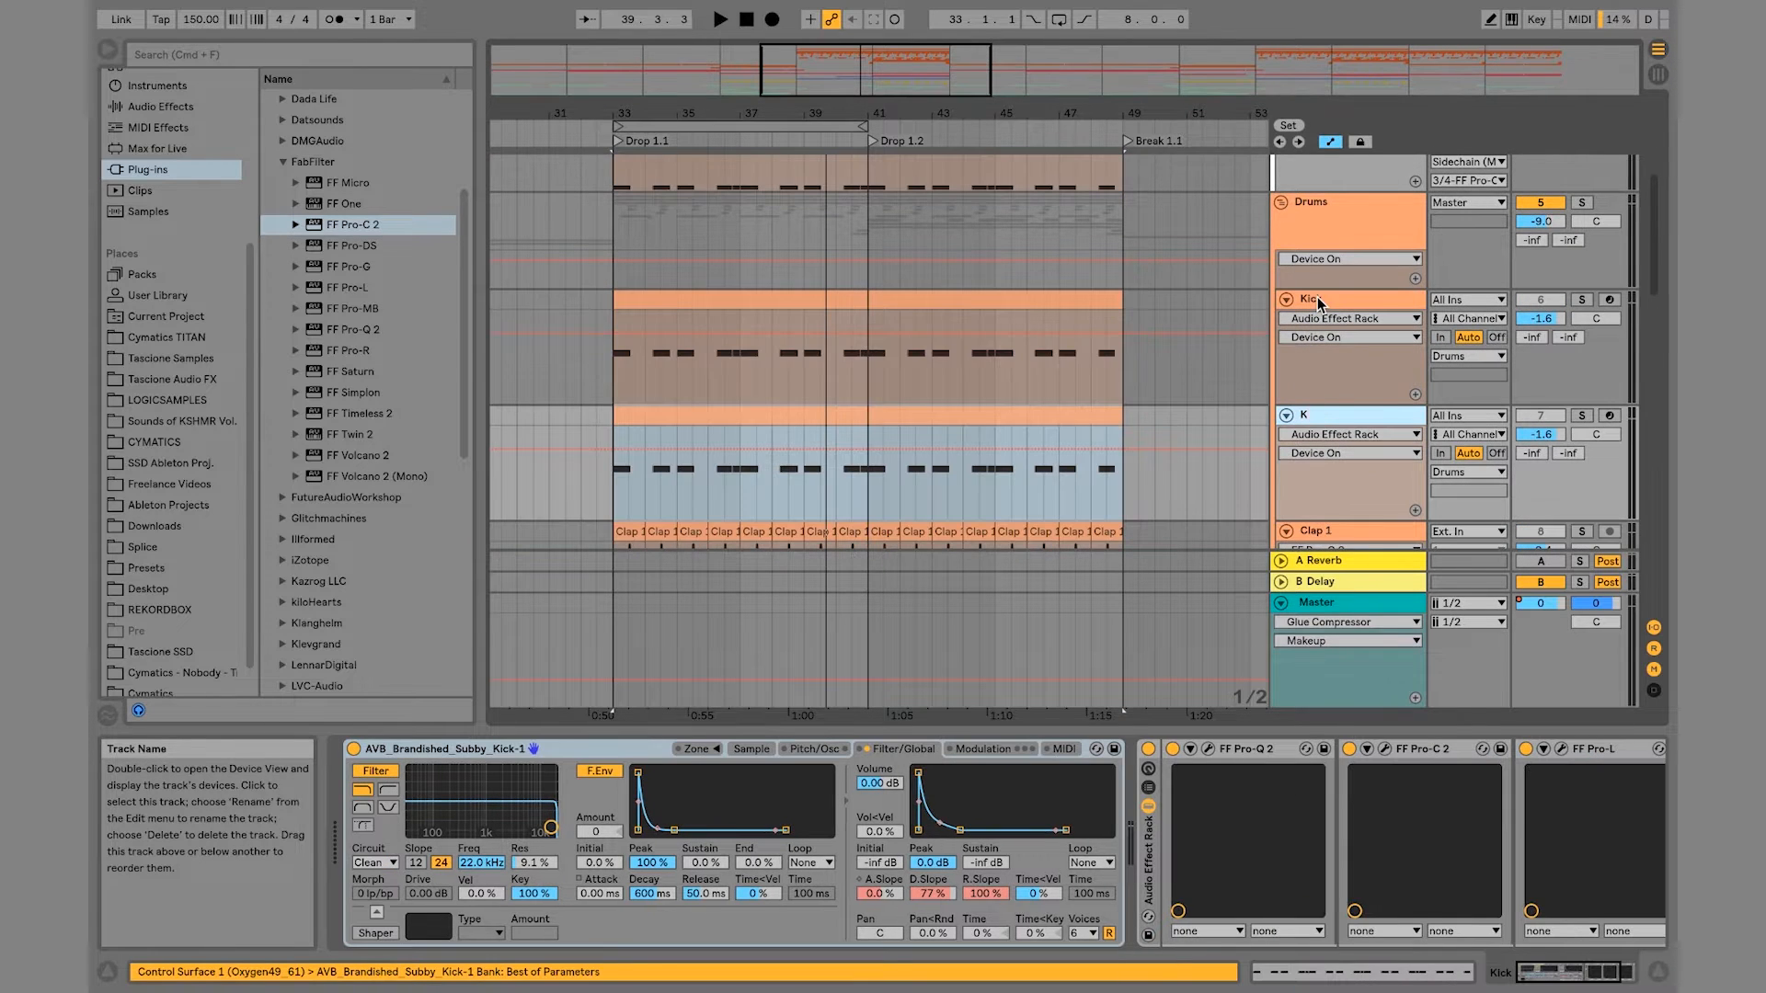
text(ick Trigger)
key(Return)
scroll(1341, 175, up, 2)
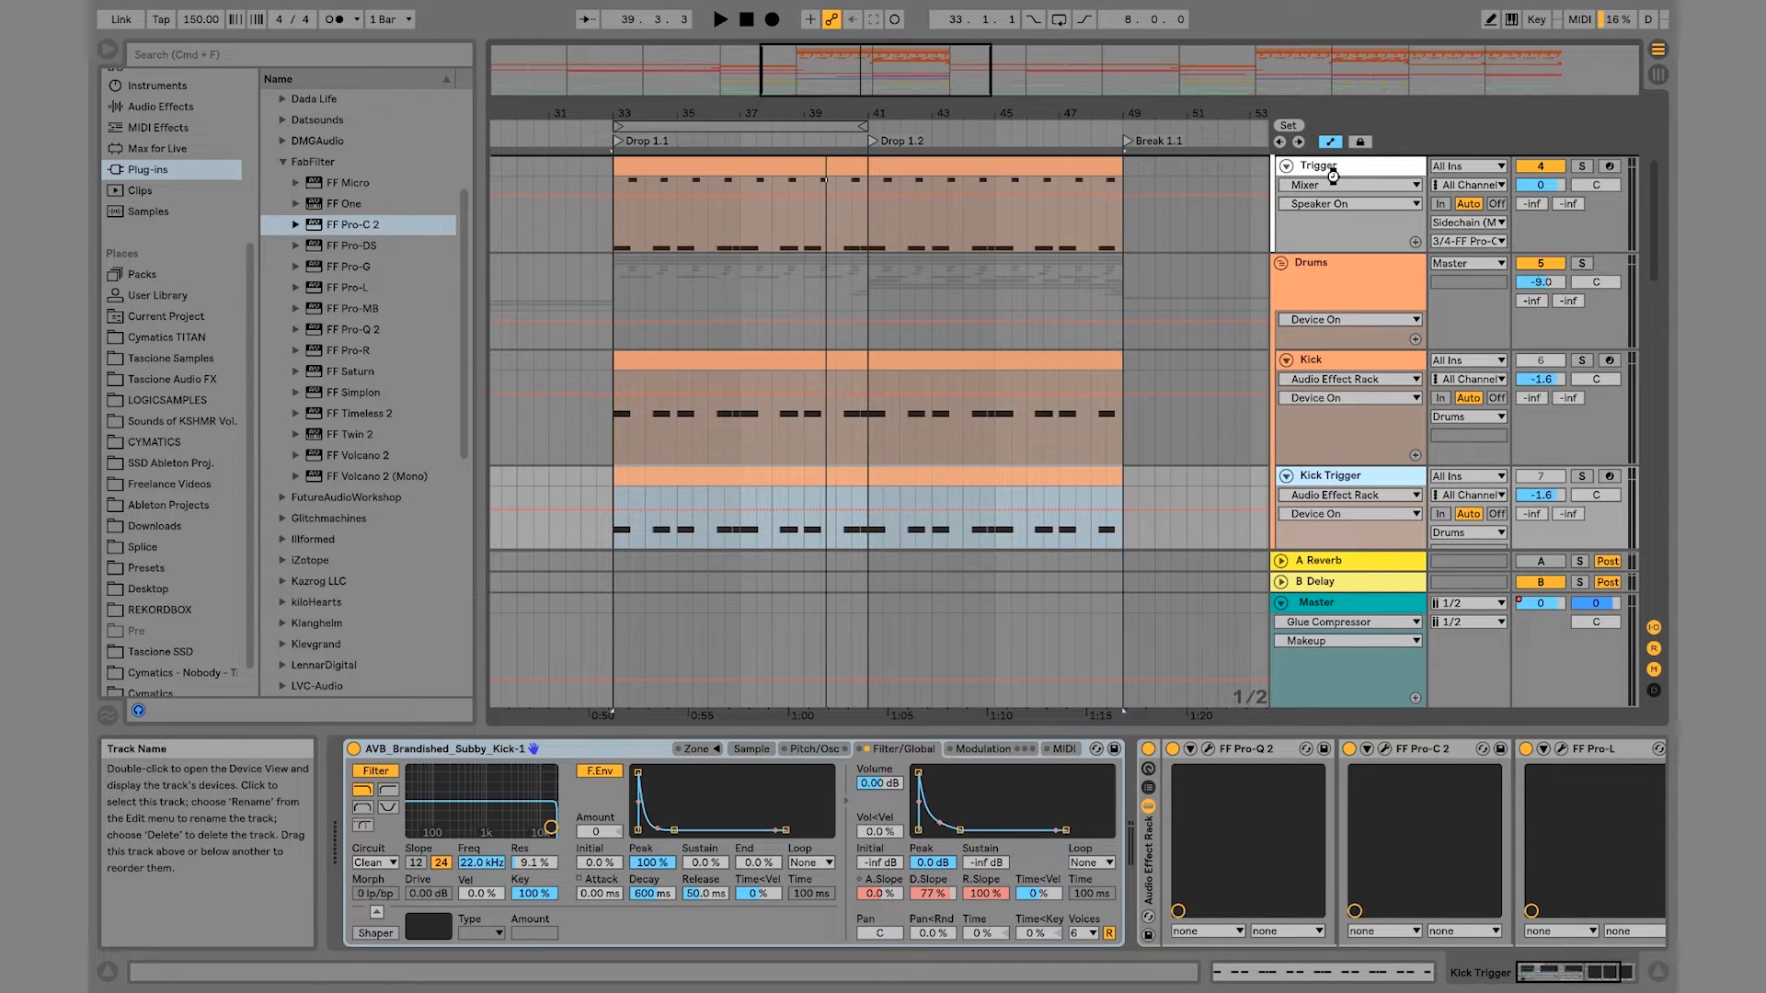
drag(1332, 175, 1338, 183)
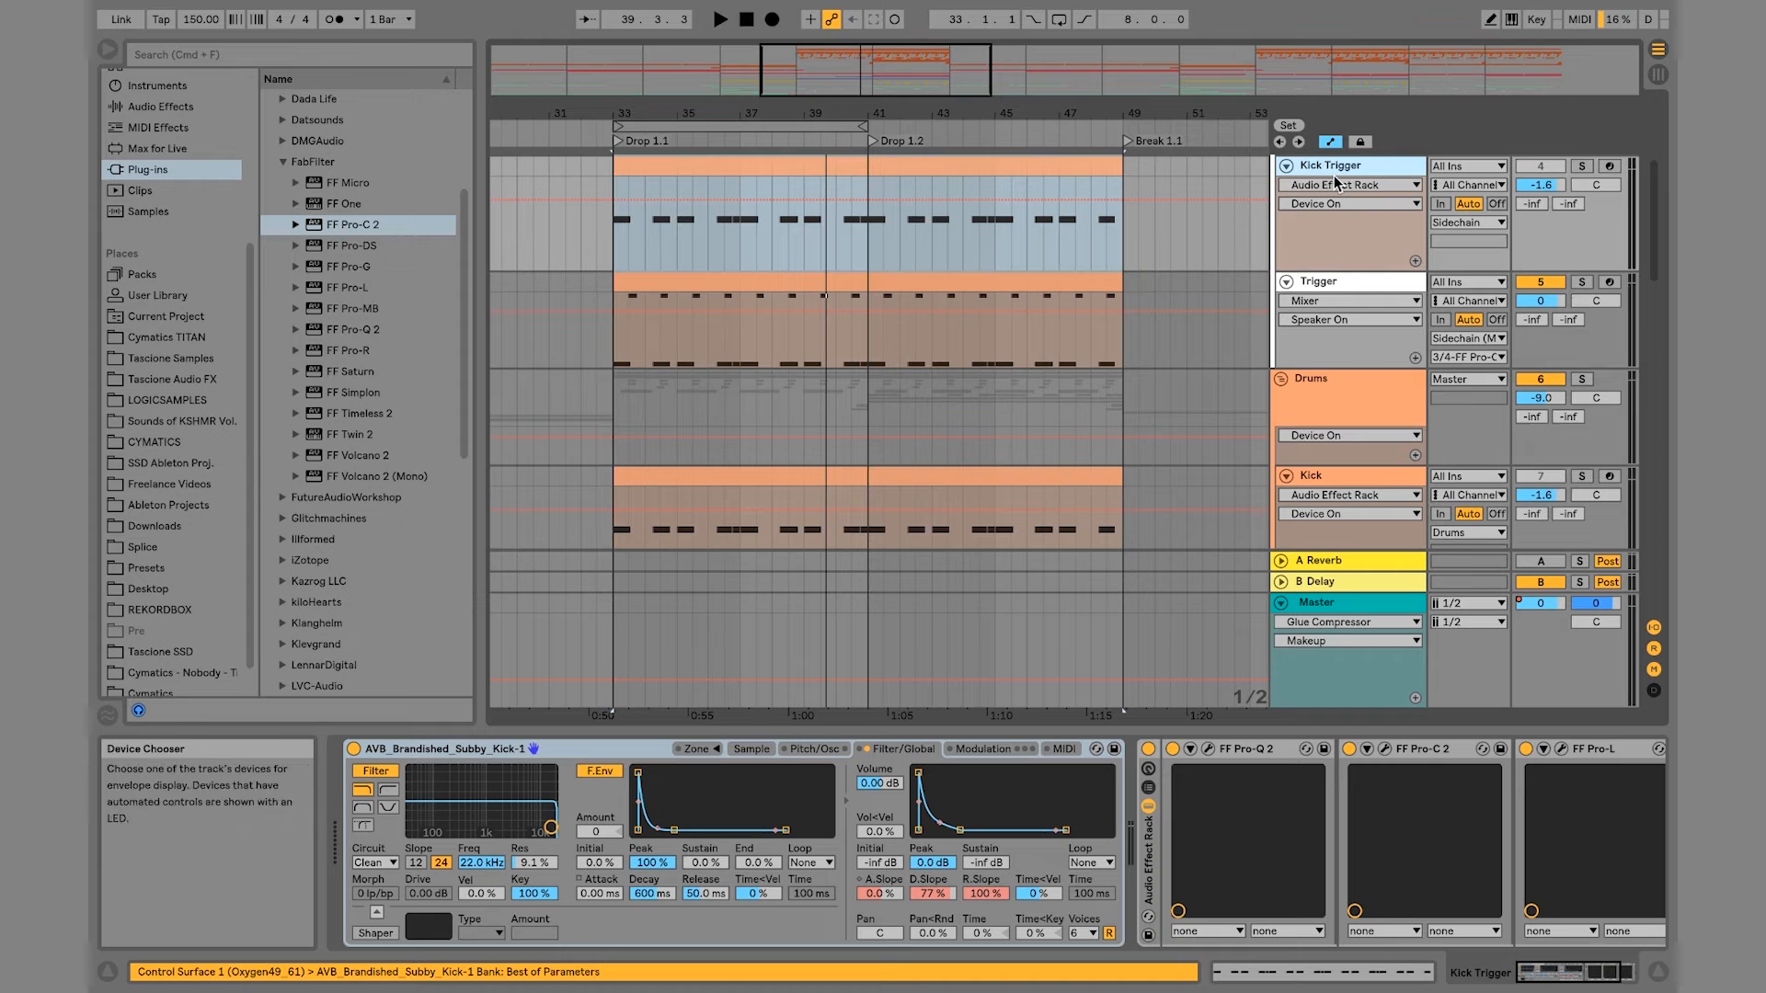
Step: Delete the C3 kick notes from the Trigger track's clip and rename the track as Snare Trigger
click(1086, 276)
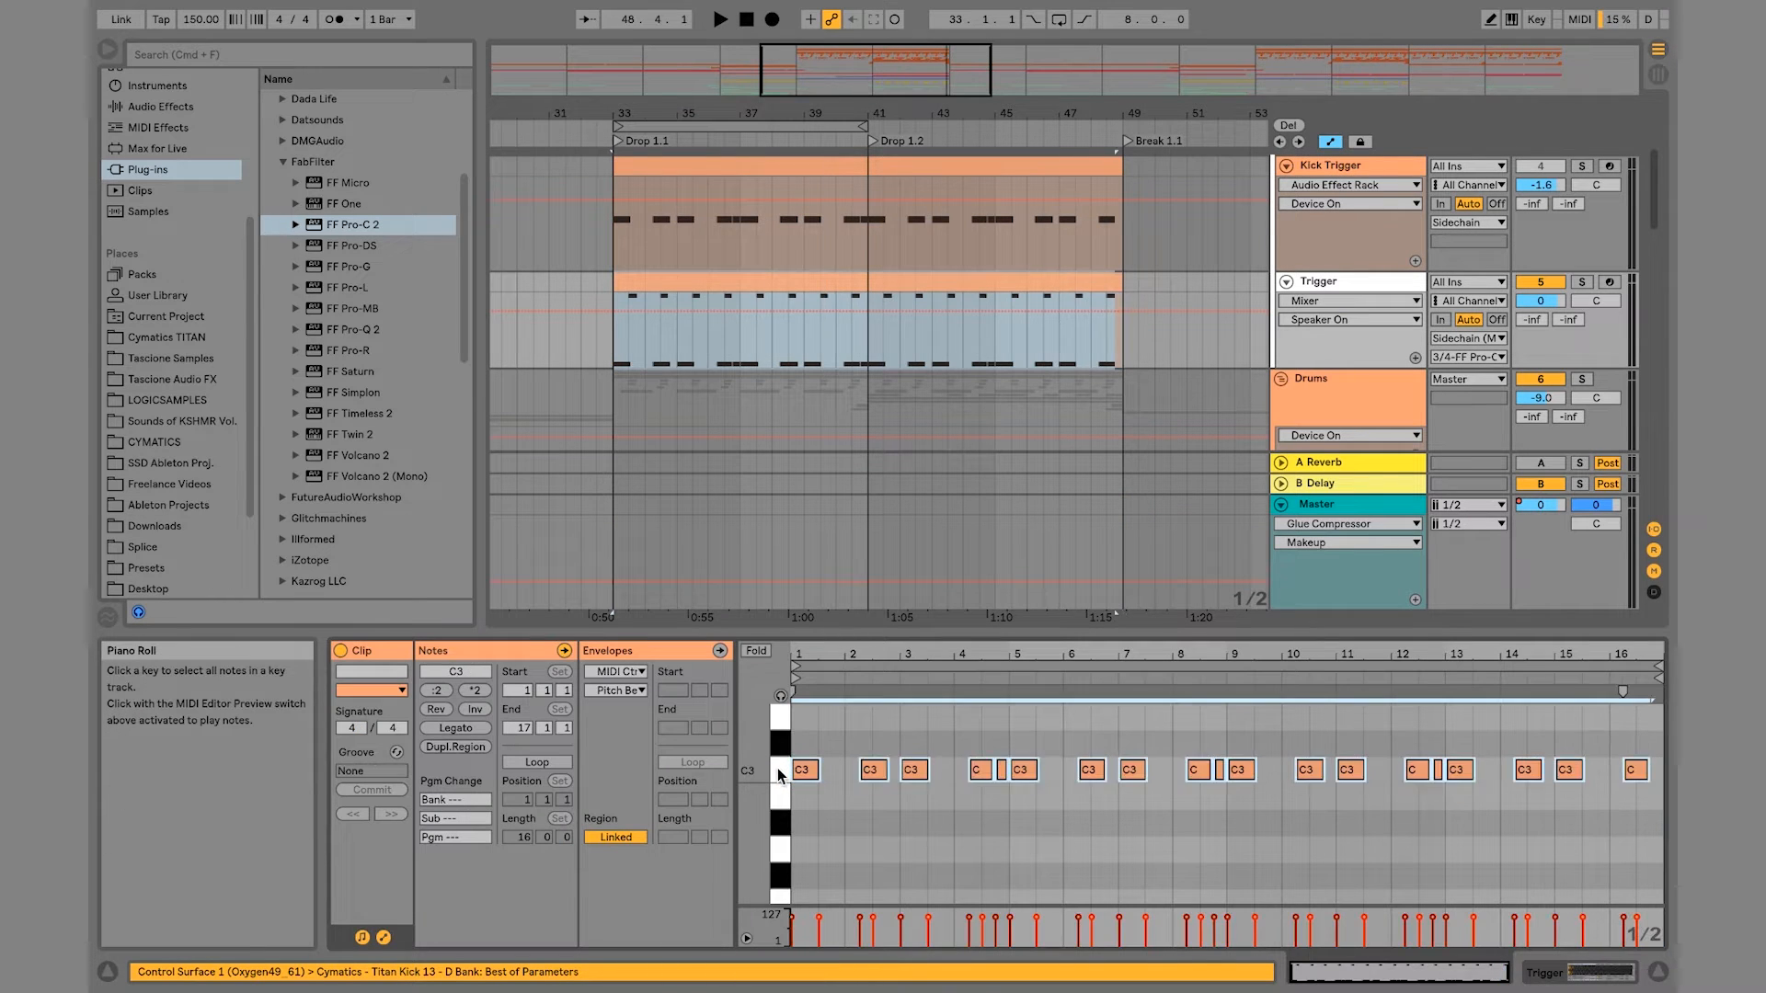
key(Delete)
click(1359, 281)
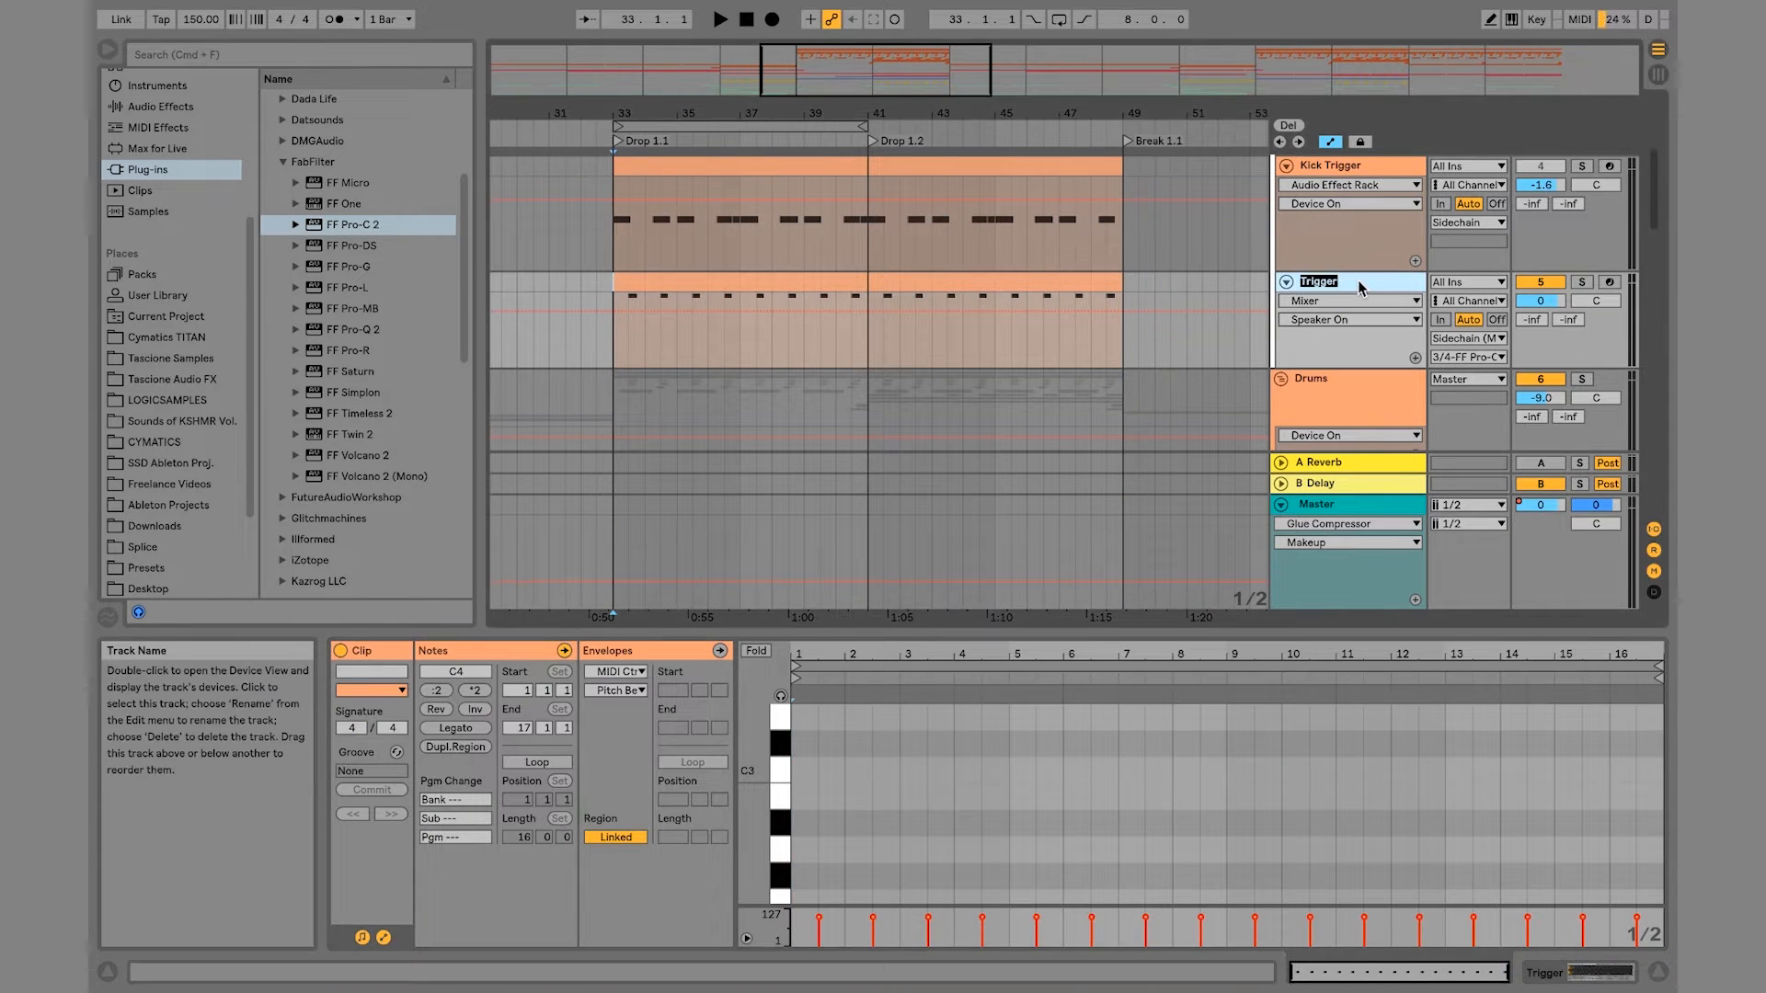
key(BackSpace)
Step: Duplicate the FF Pro-C 2 on the Sidechain (Main) track
scroll(1360, 288, up, 6)
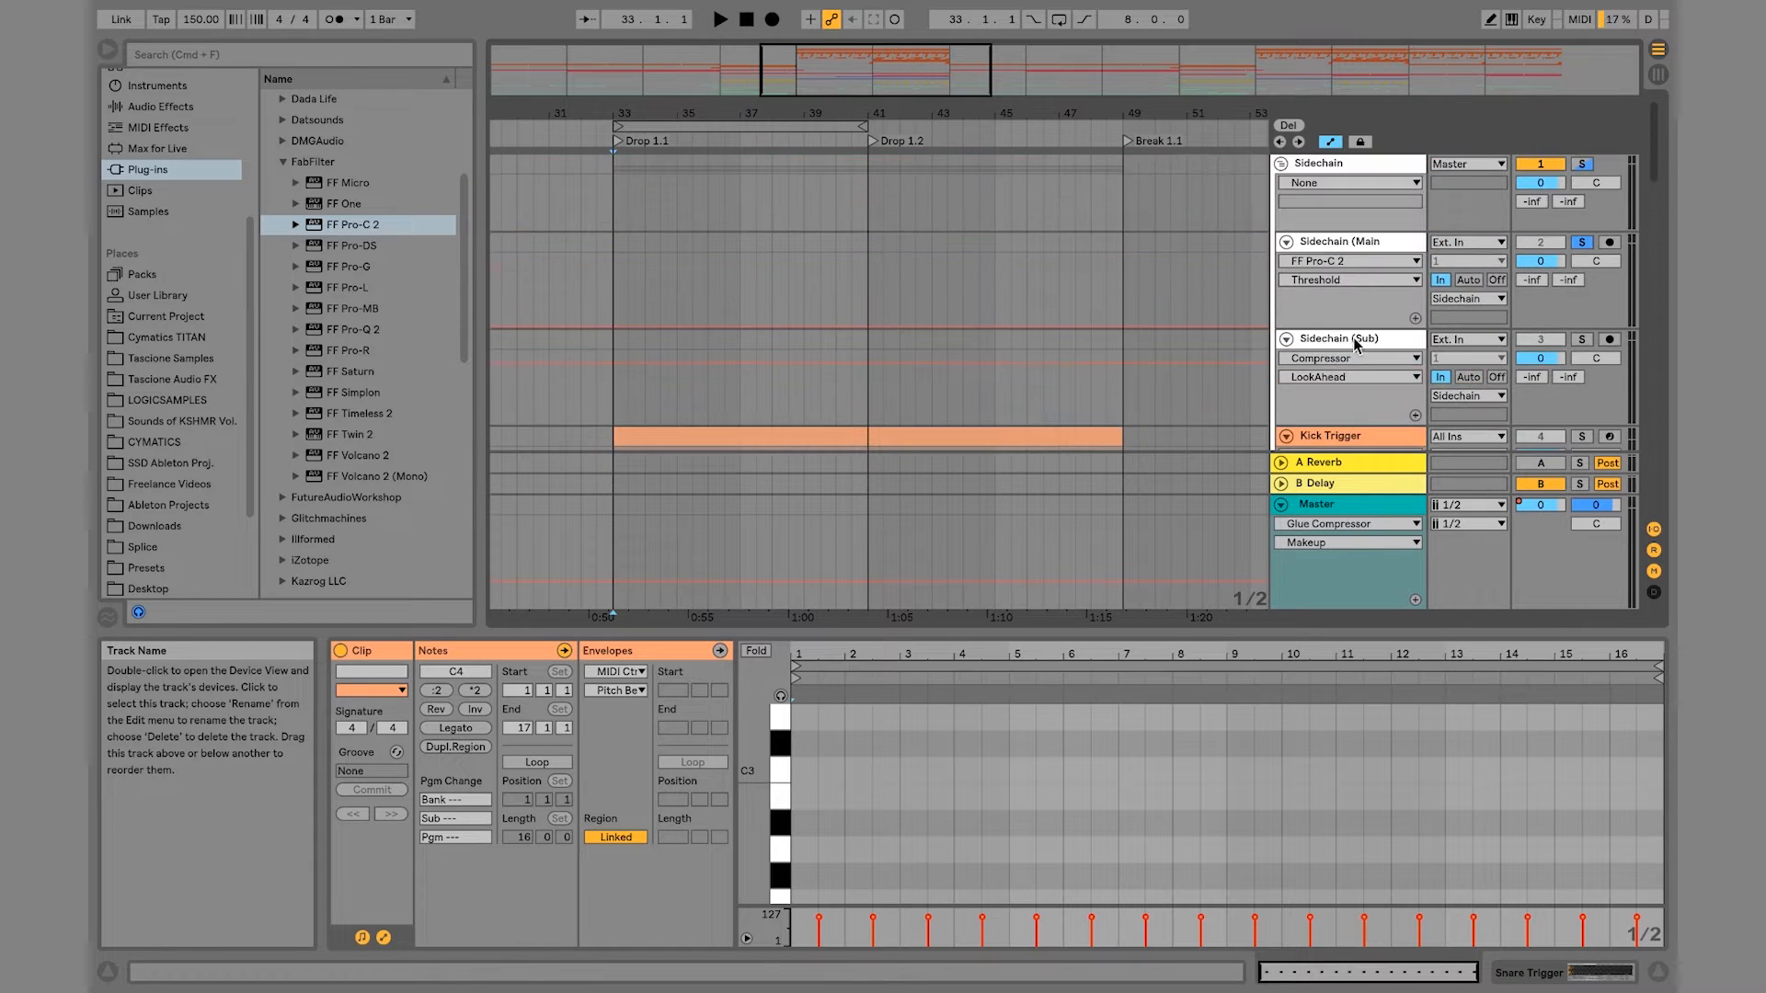
scroll(1359, 342, down, 4)
scroll(1358, 343, up, 4)
click(1360, 245)
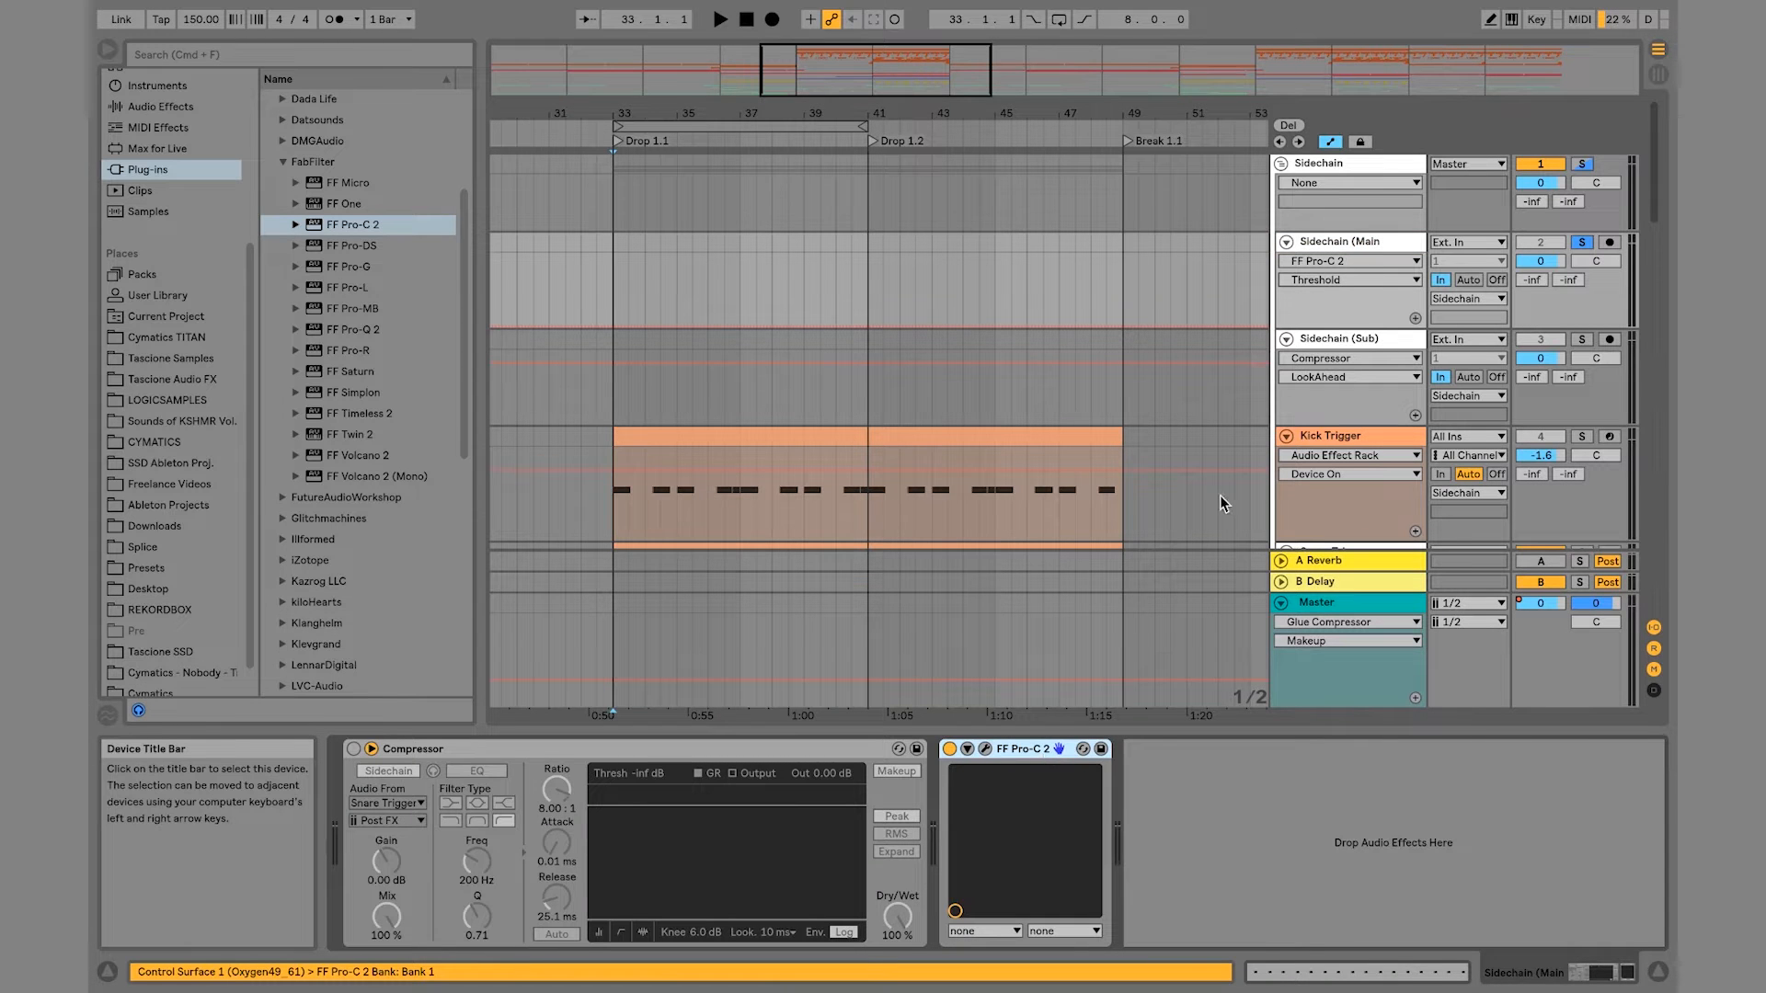
key(super+d)
Step: Route the Kick Trigger track's output to Sidechain (Main) and its output channel to the second 3/4-FF Pro-C 2
scroll(1320, 395, down, 2)
click(1355, 346)
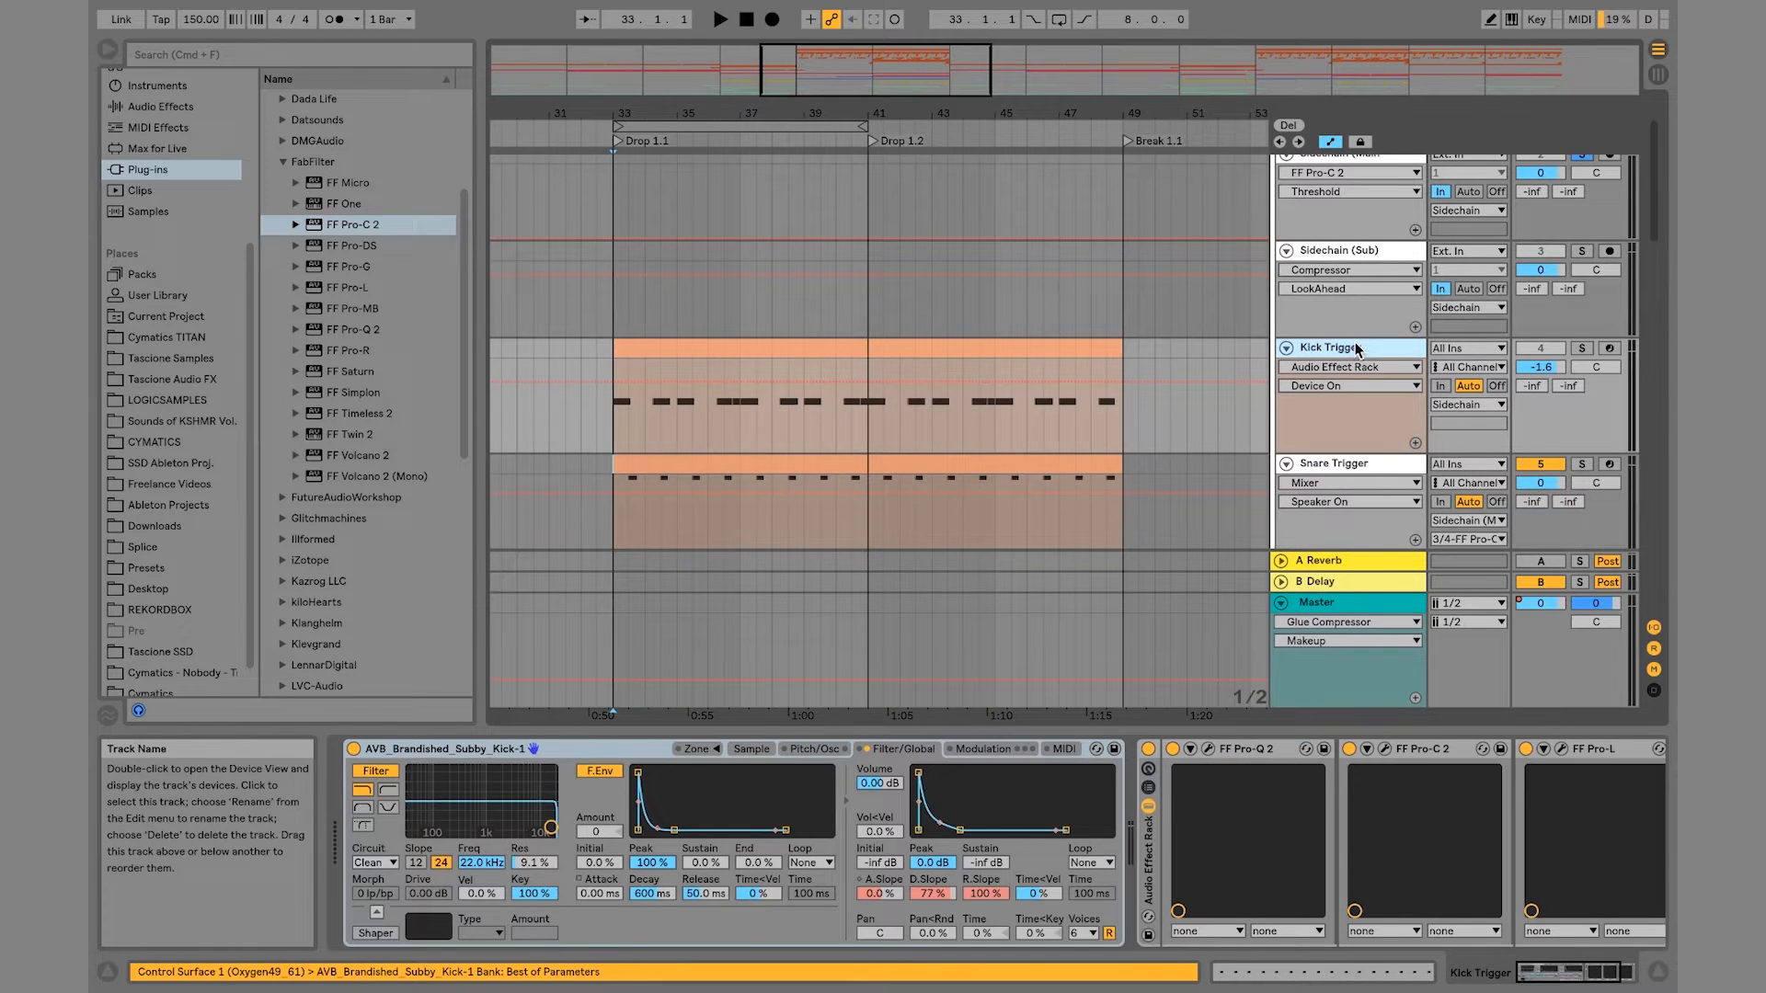
click(1465, 404)
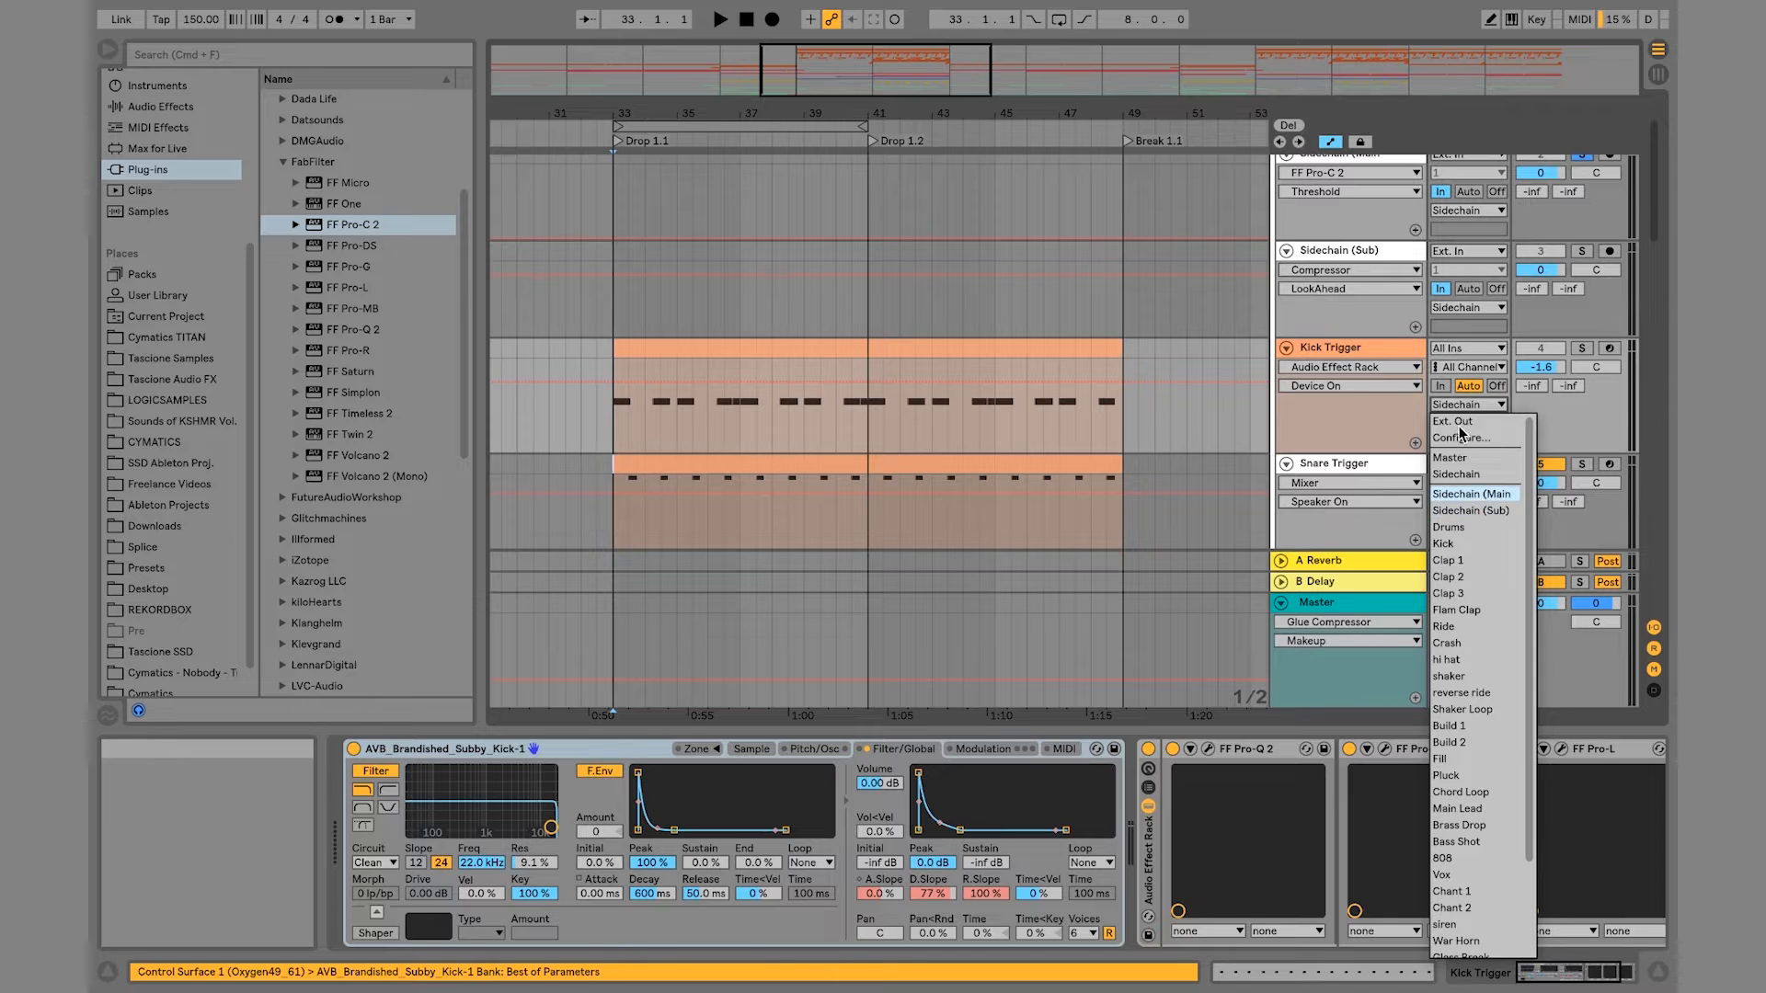
click(1471, 494)
click(1464, 423)
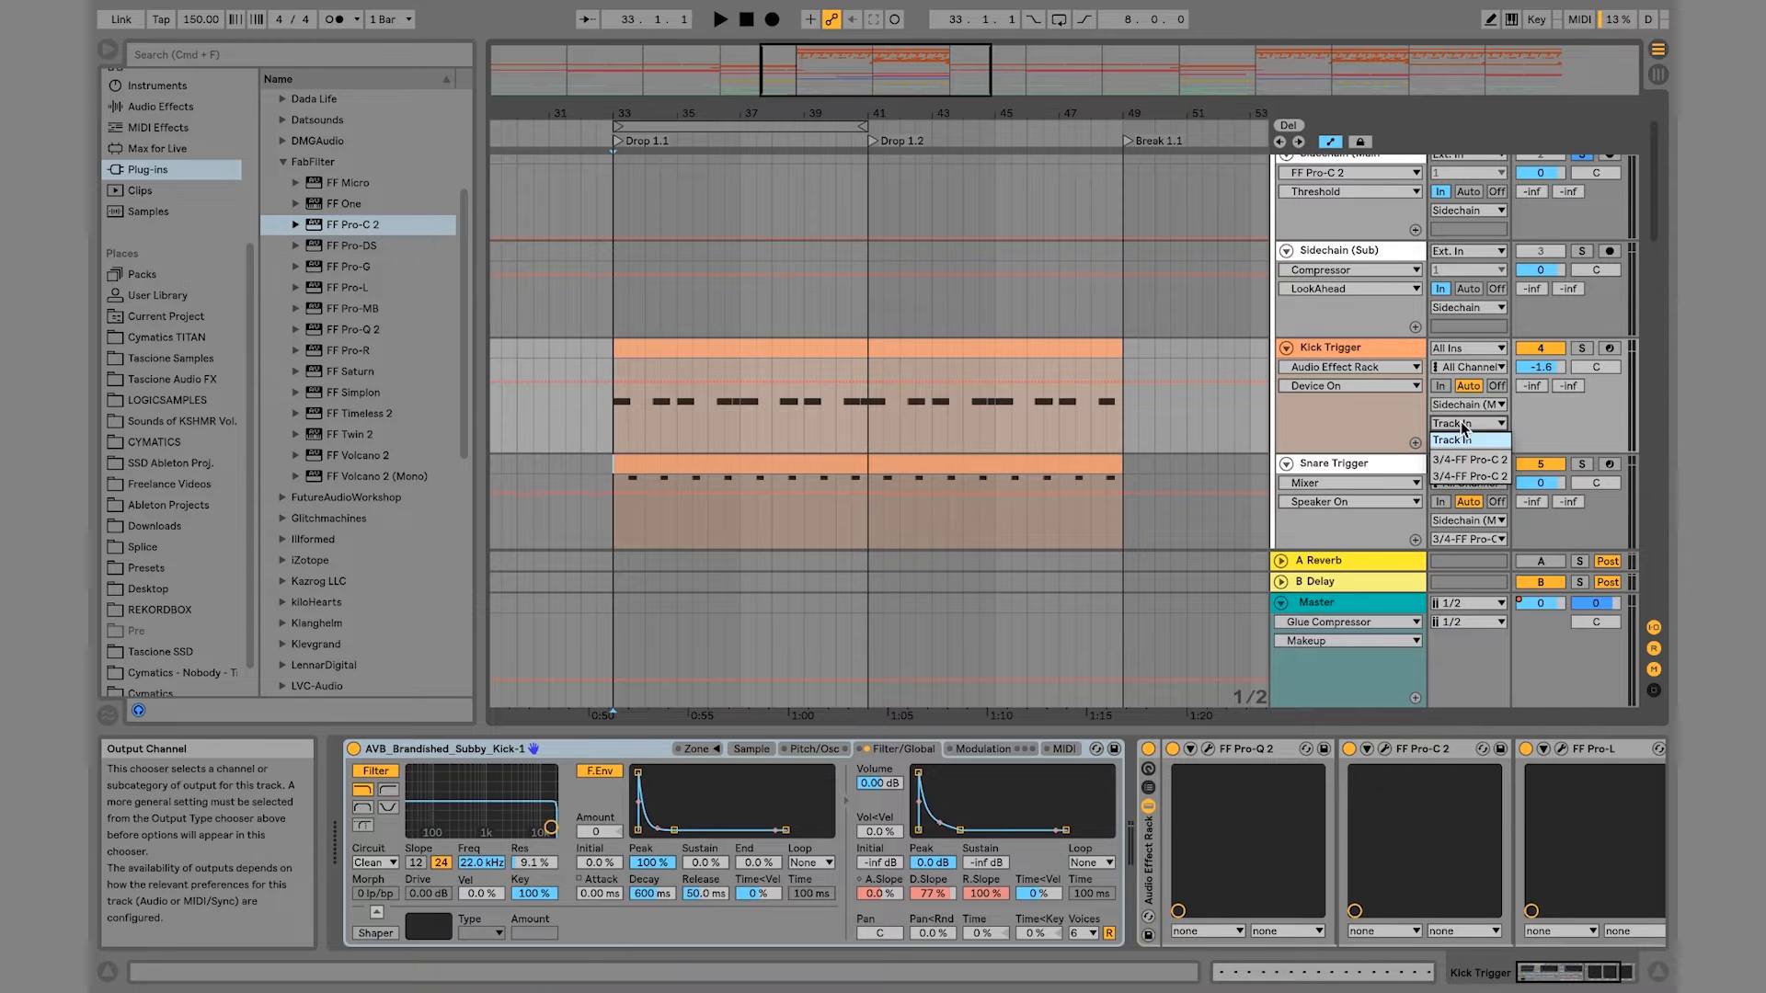
click(1471, 476)
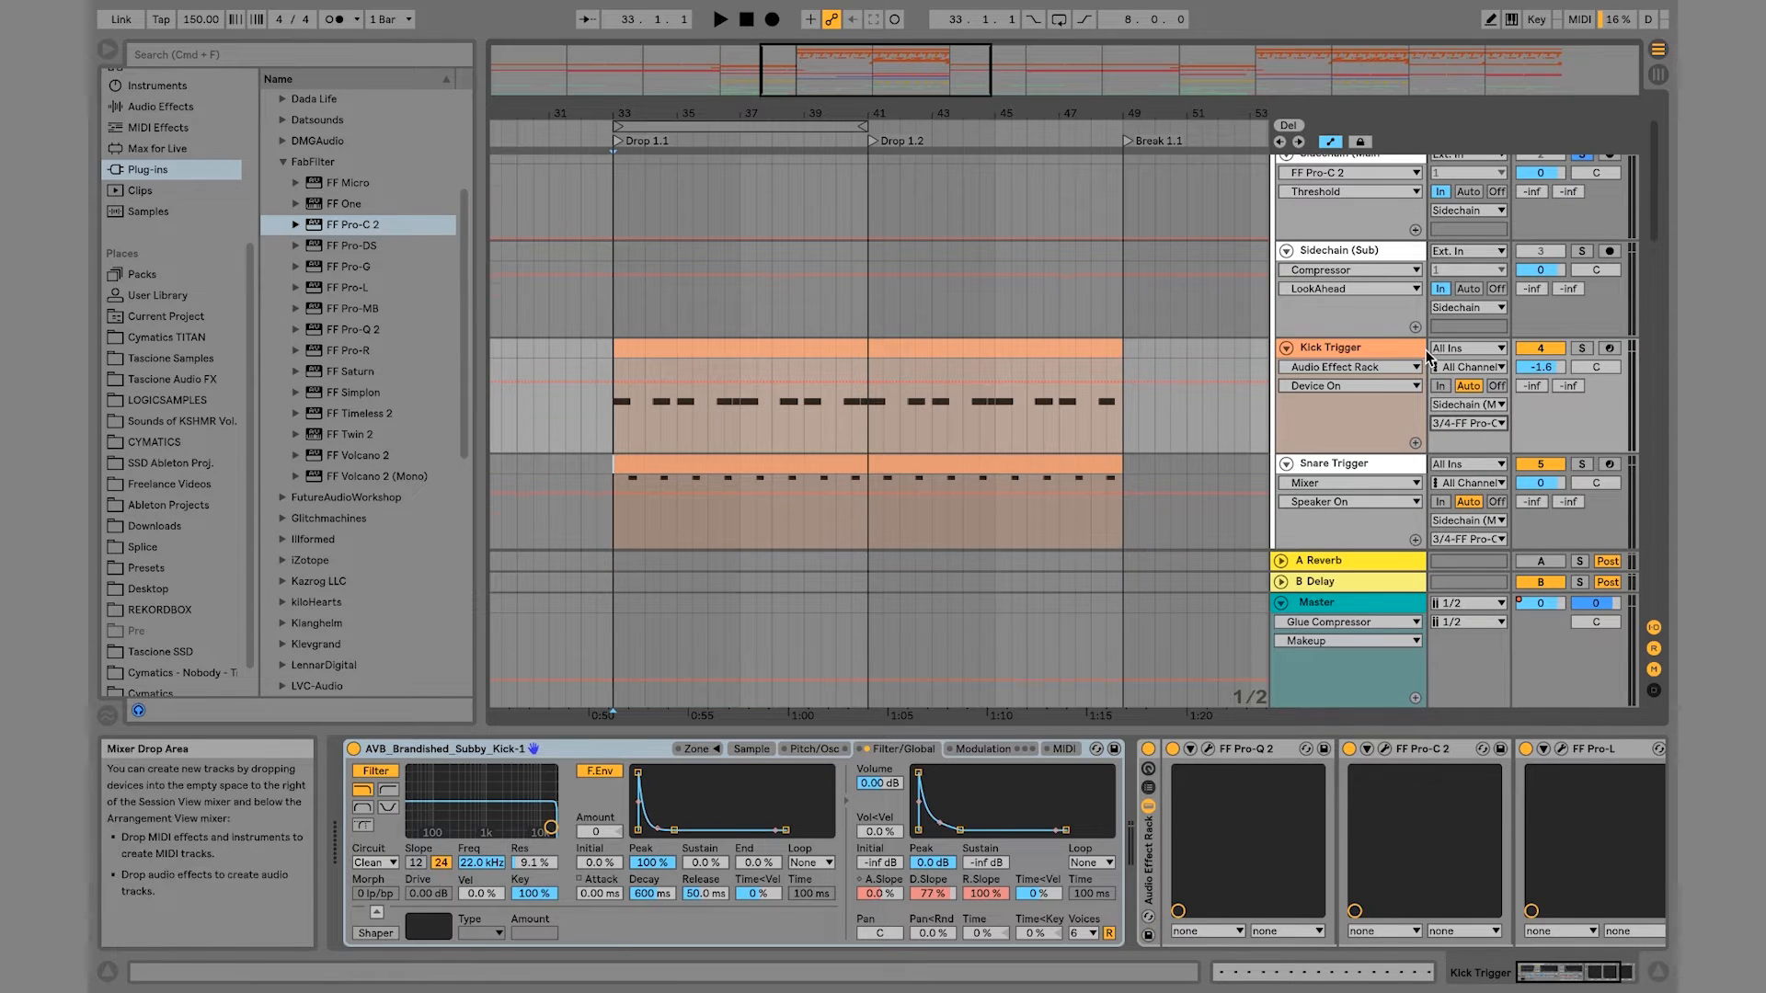
Step: Open the second FF Pro-C 2 on the Sidechain (Main) track and play the drop through it
scroll(1439, 345, up, 2)
click(1360, 243)
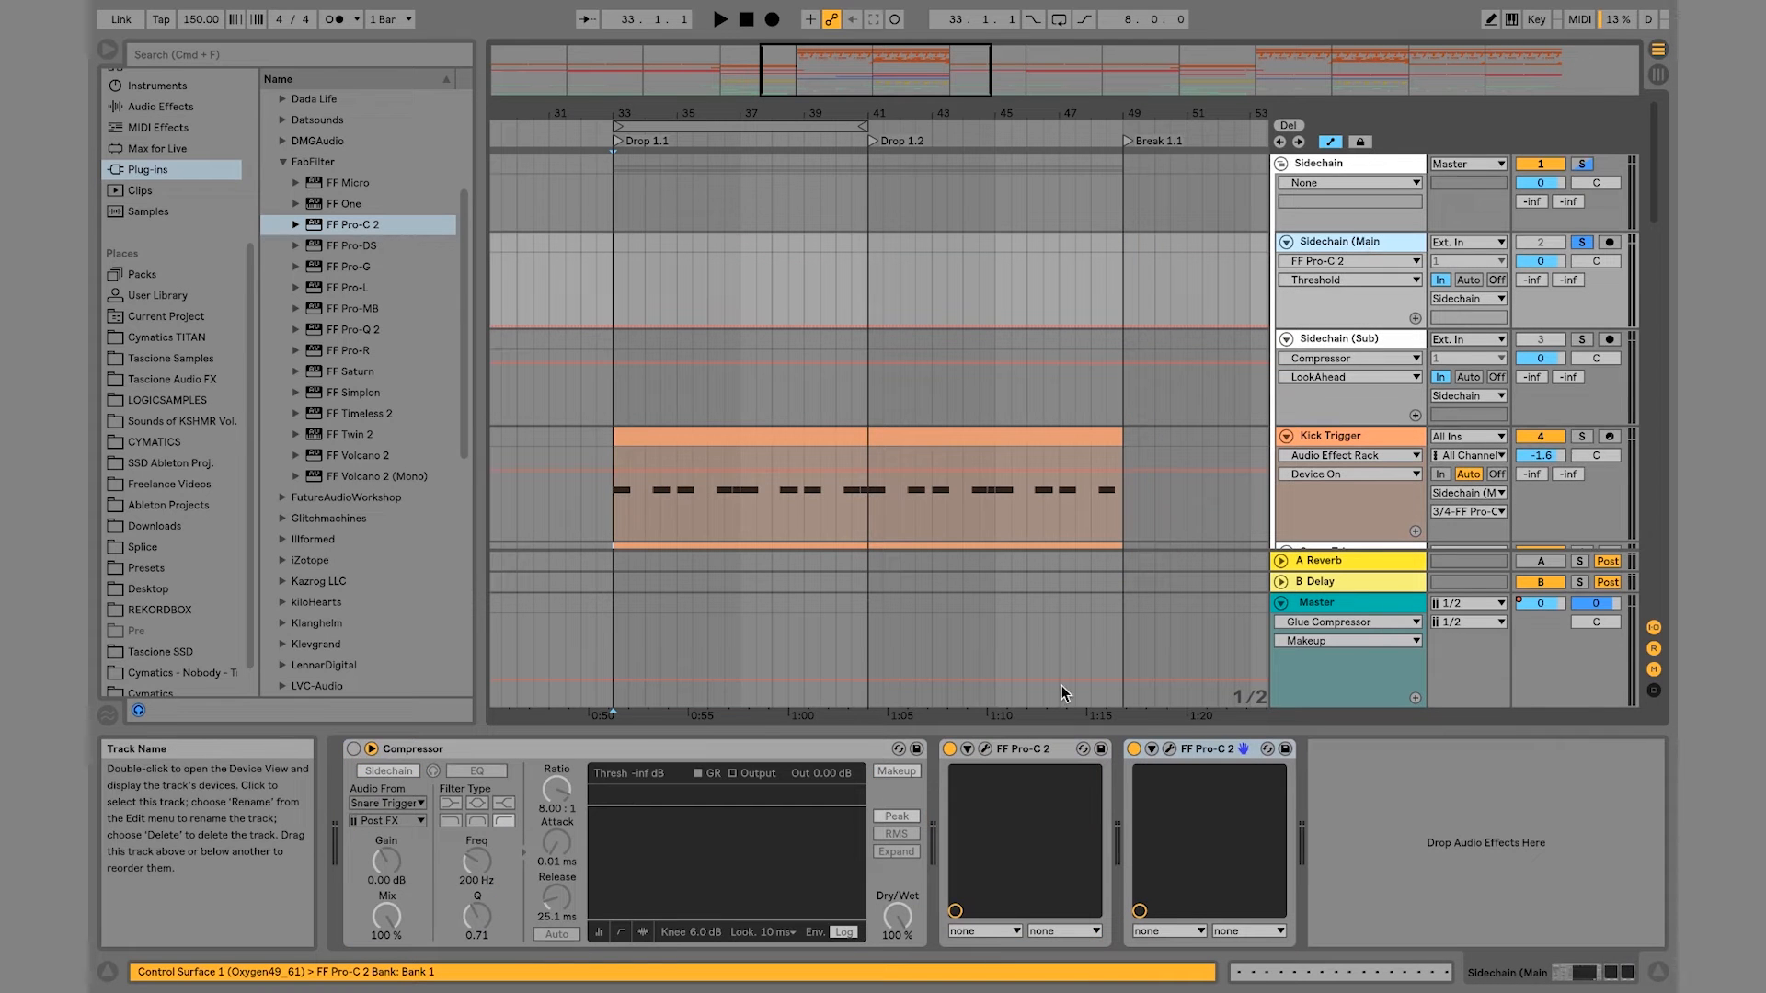
click(1170, 750)
key(space)
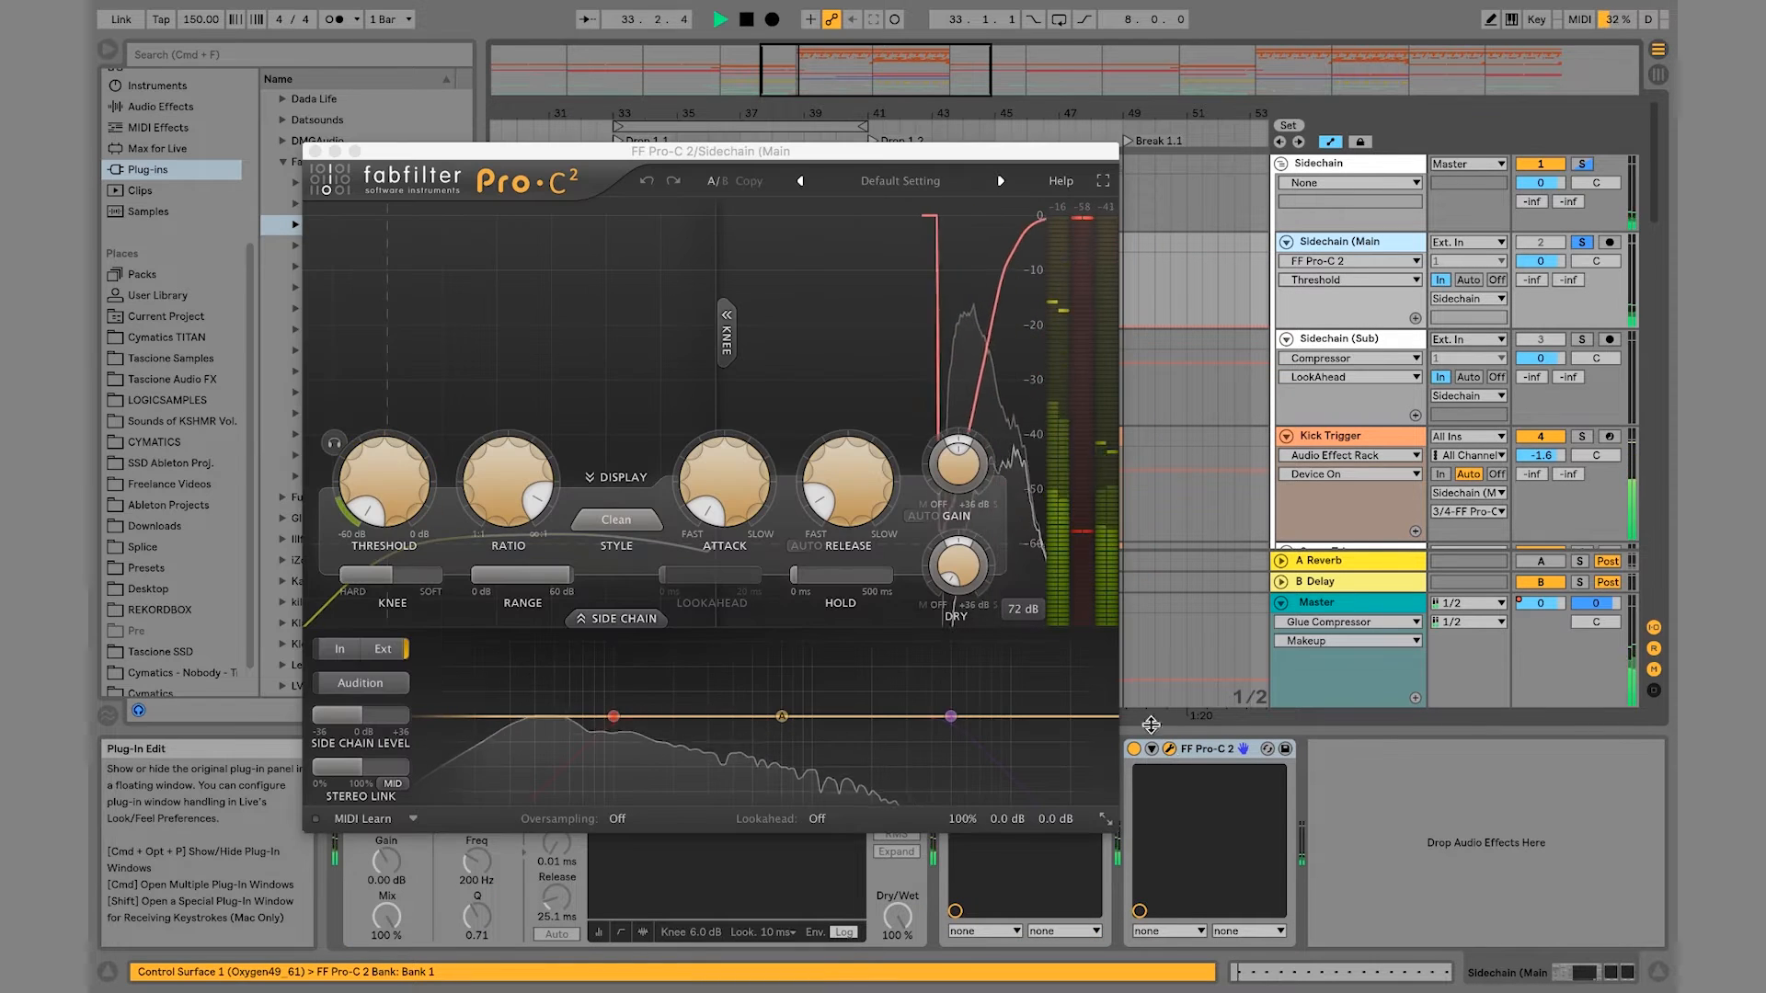
Step: Stop playback, close the second FF Pro-C 2 window and group the first FF Pro-C 2 into an Audio Effect Rack
key(space)
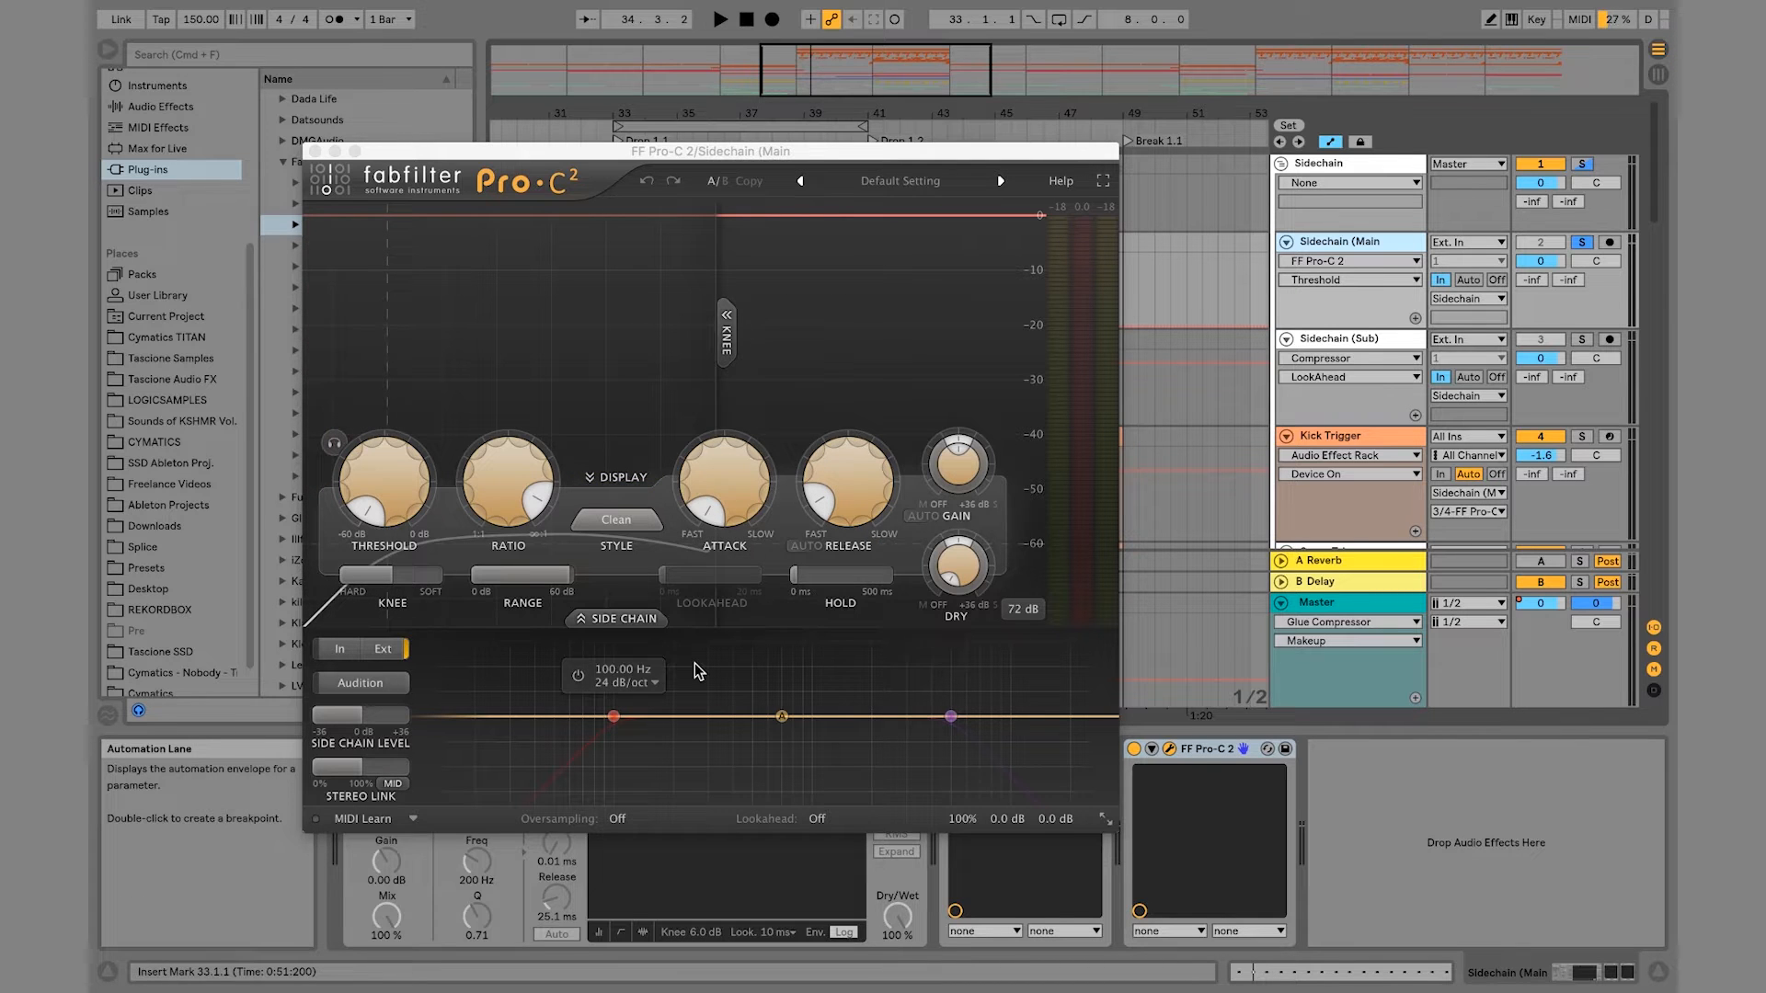
click(314, 152)
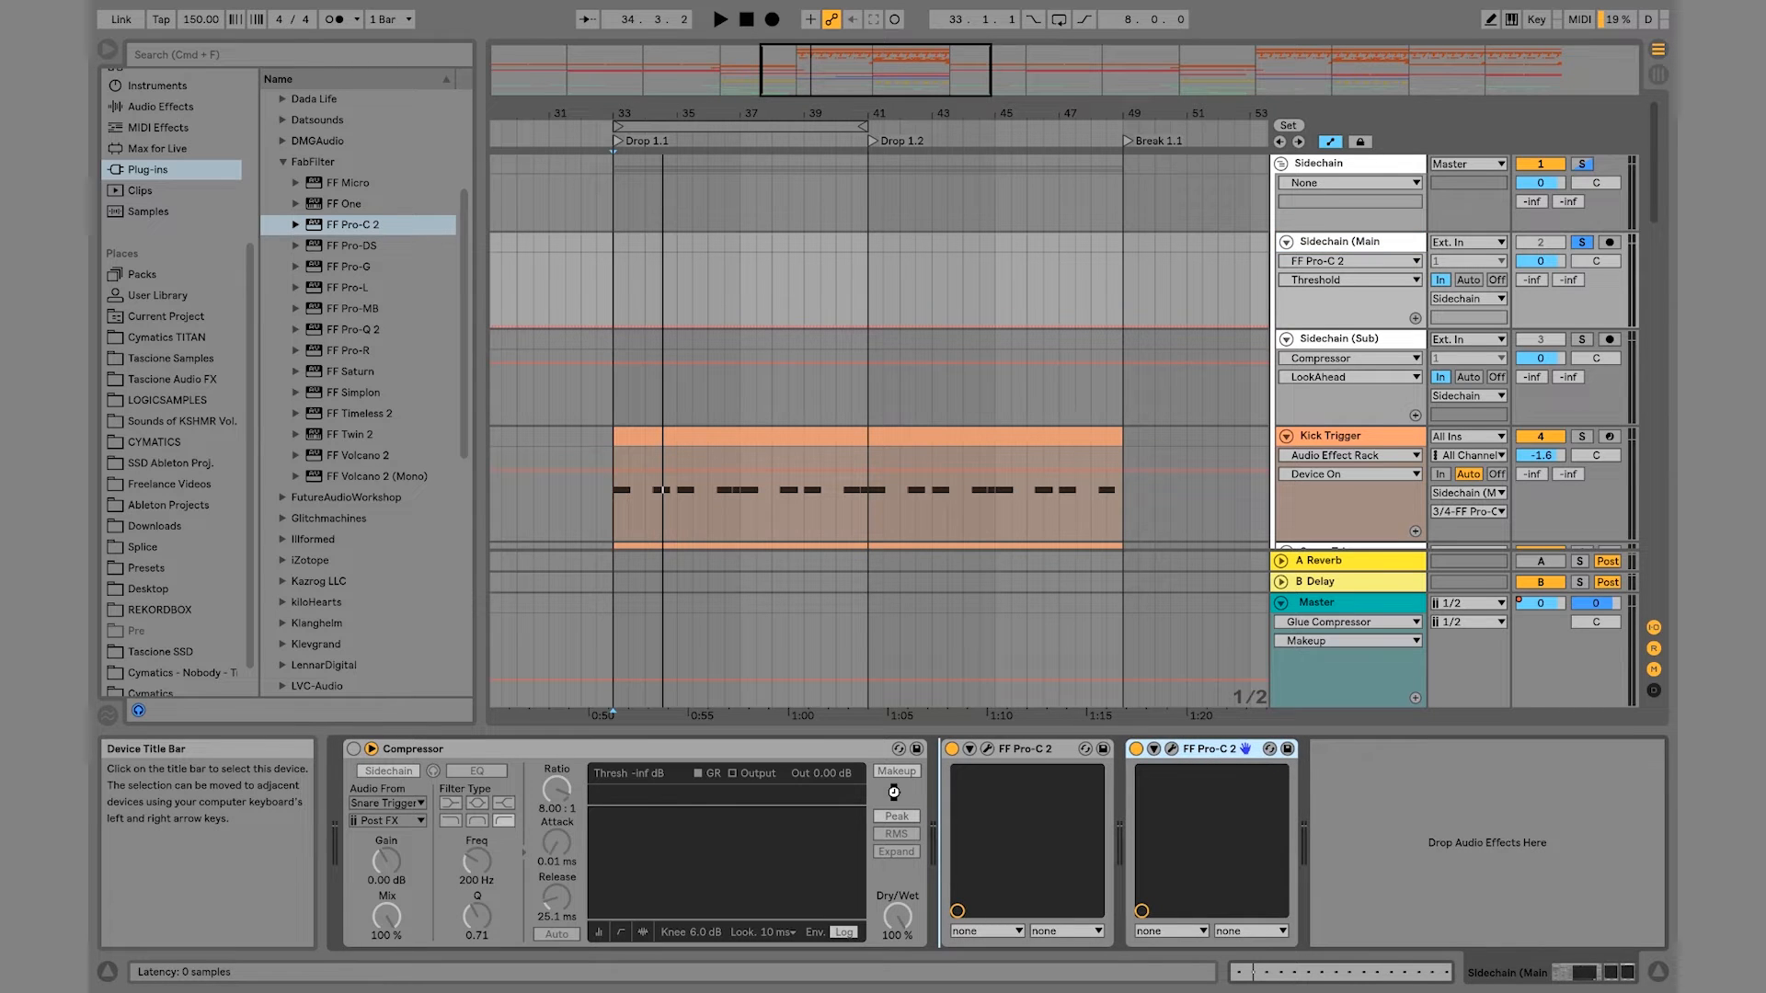
drag(894, 791, 894, 797)
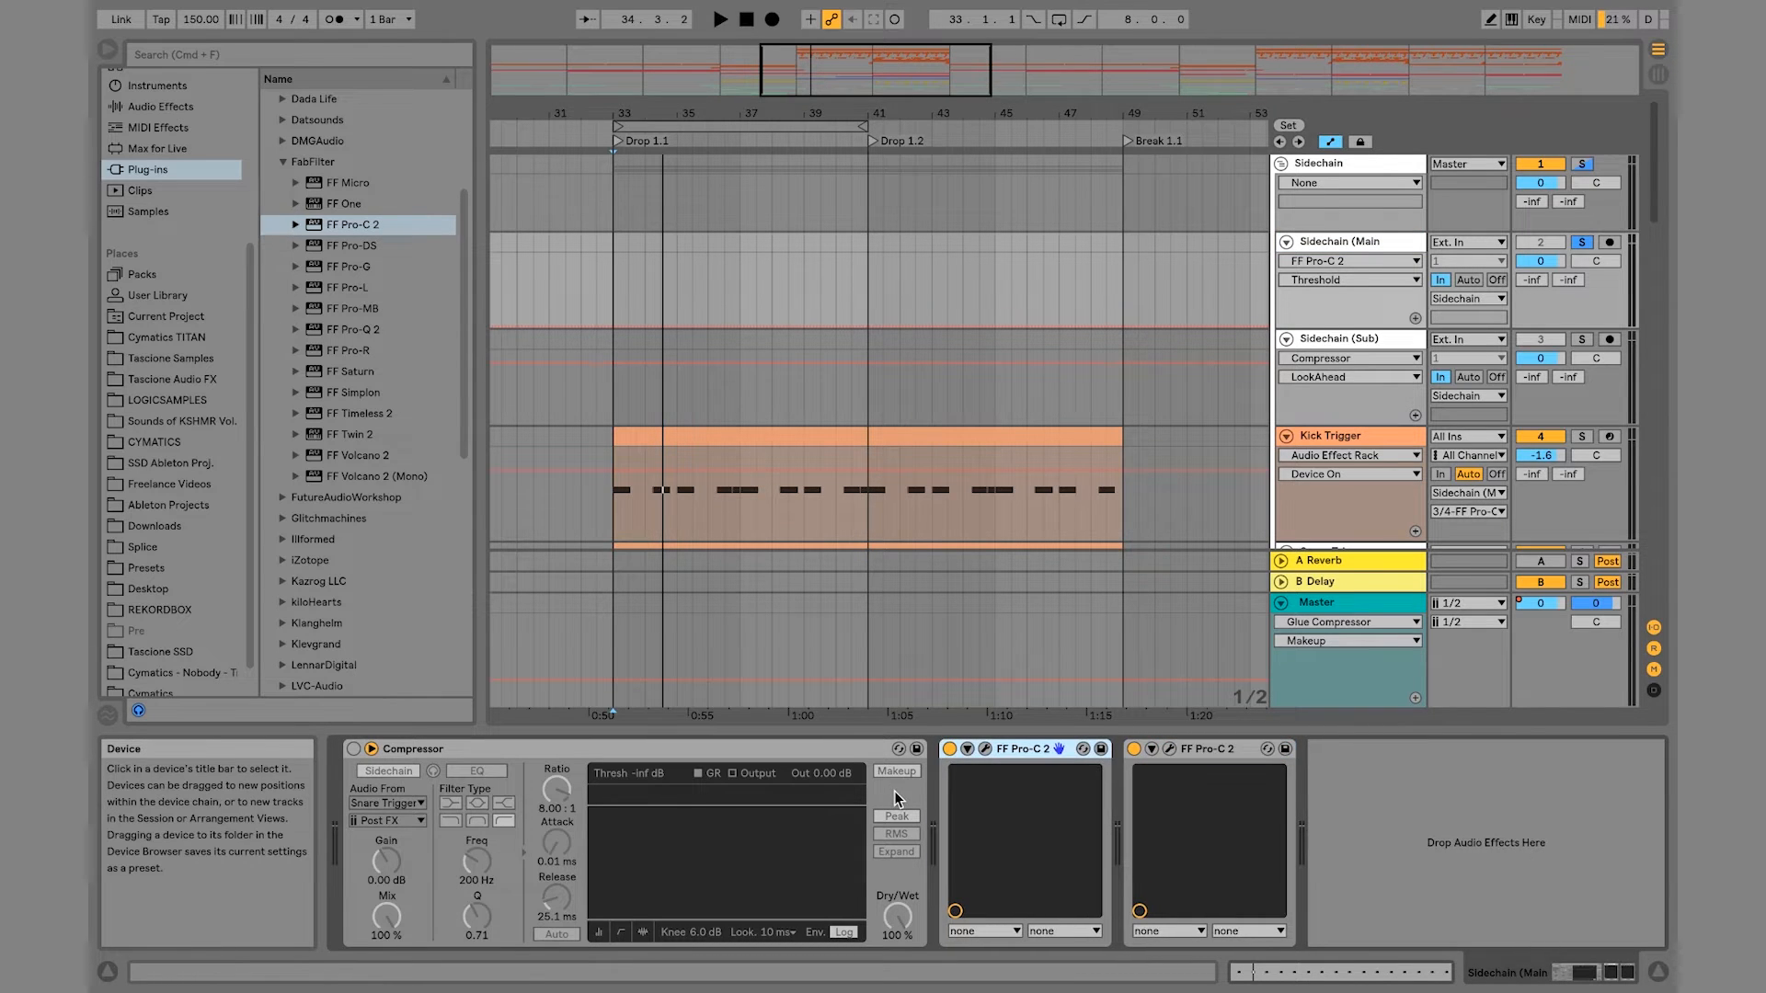
key(super+g)
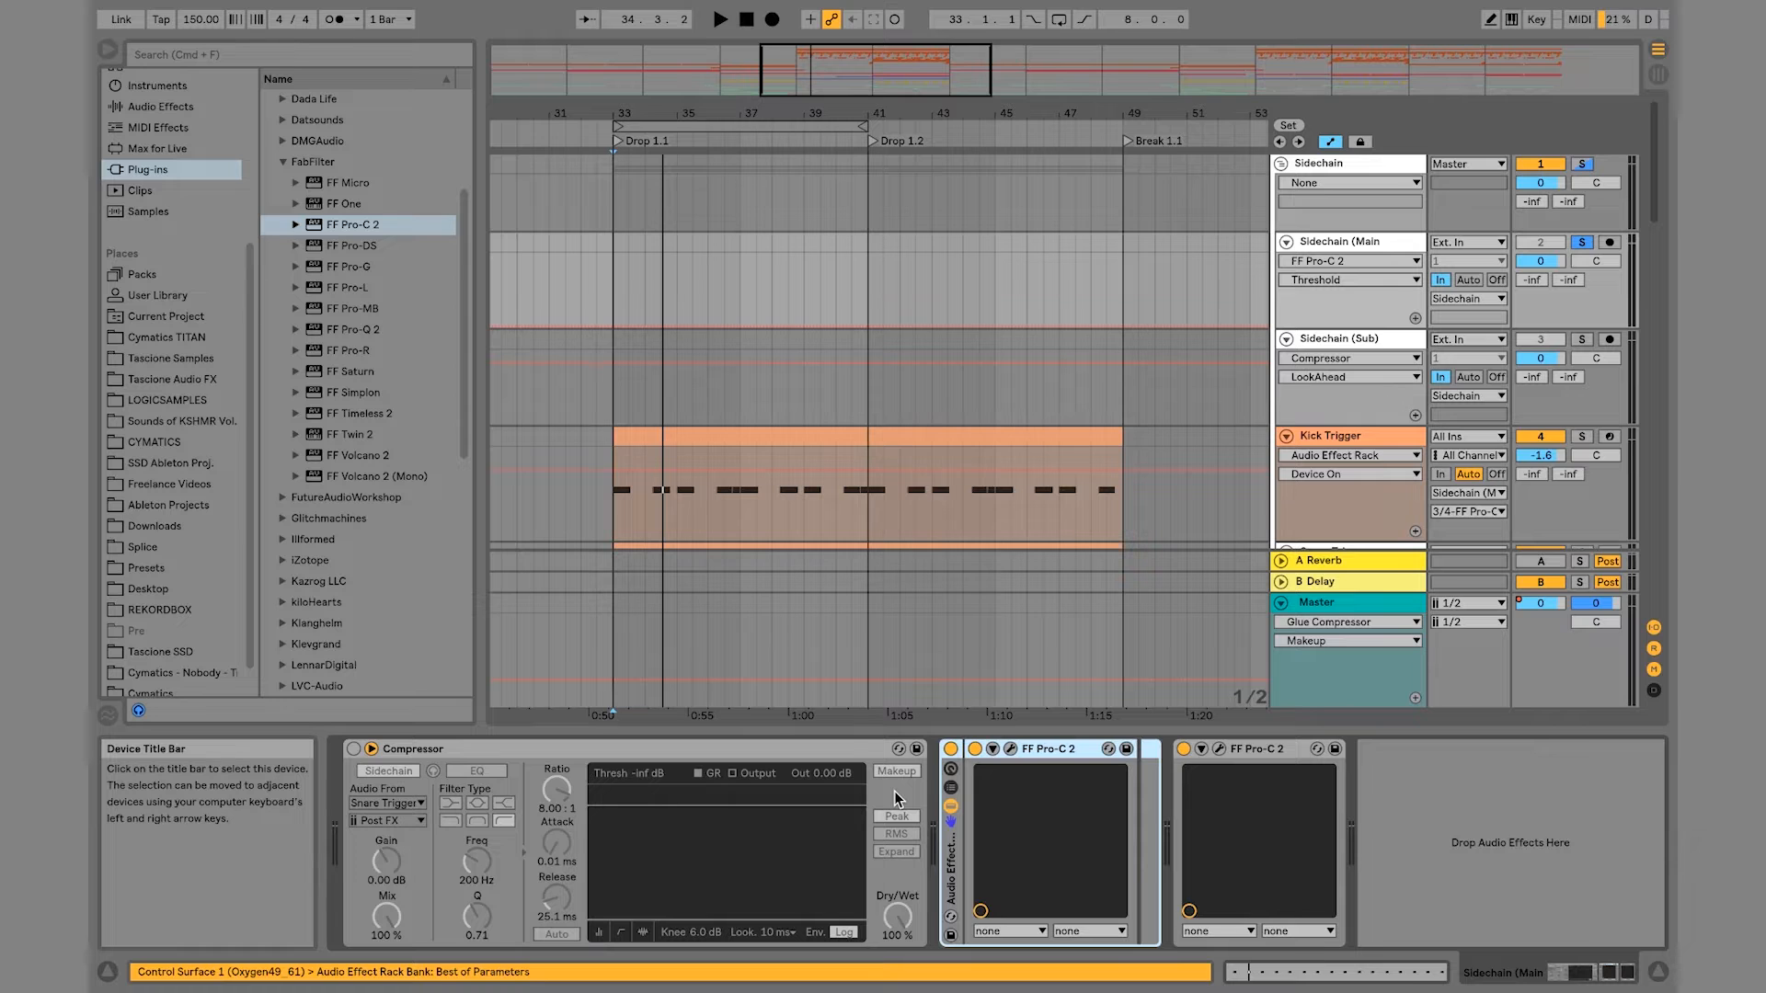
Step: Open the grouped FF Pro-C 2 and play the start of the drop to examine its gain reduction
click(1010, 749)
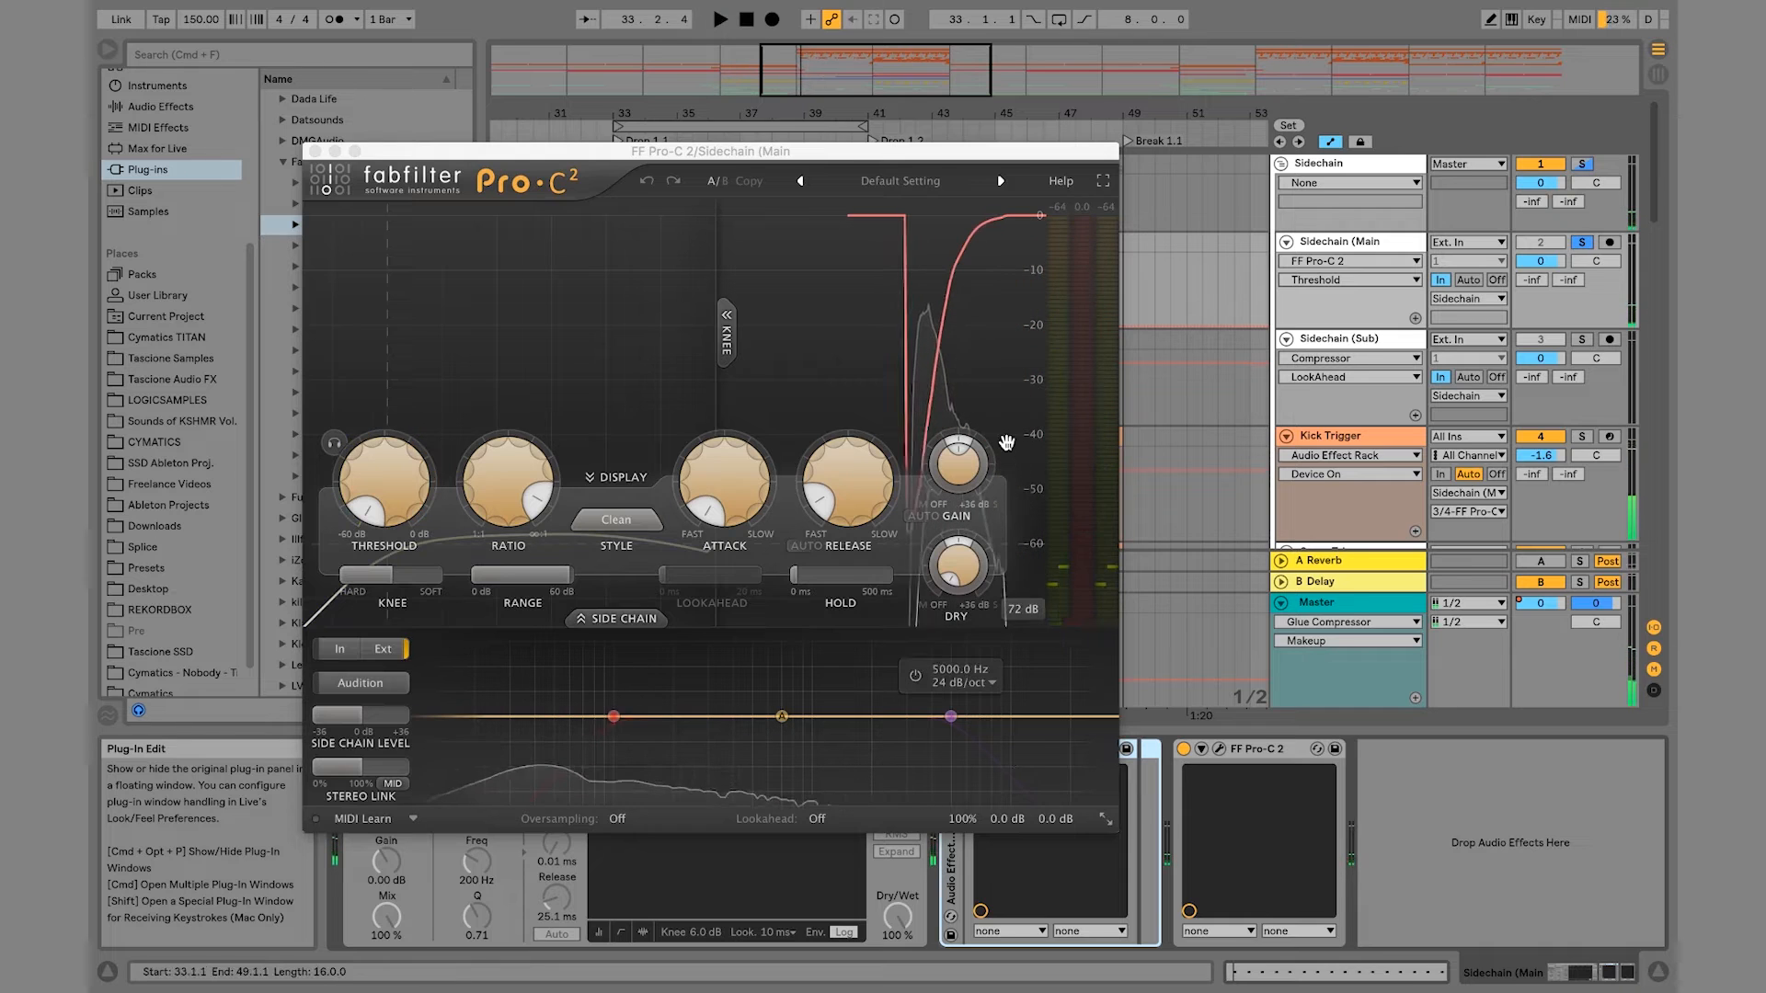
key(space)
key(space)
mouse_move(839, 493)
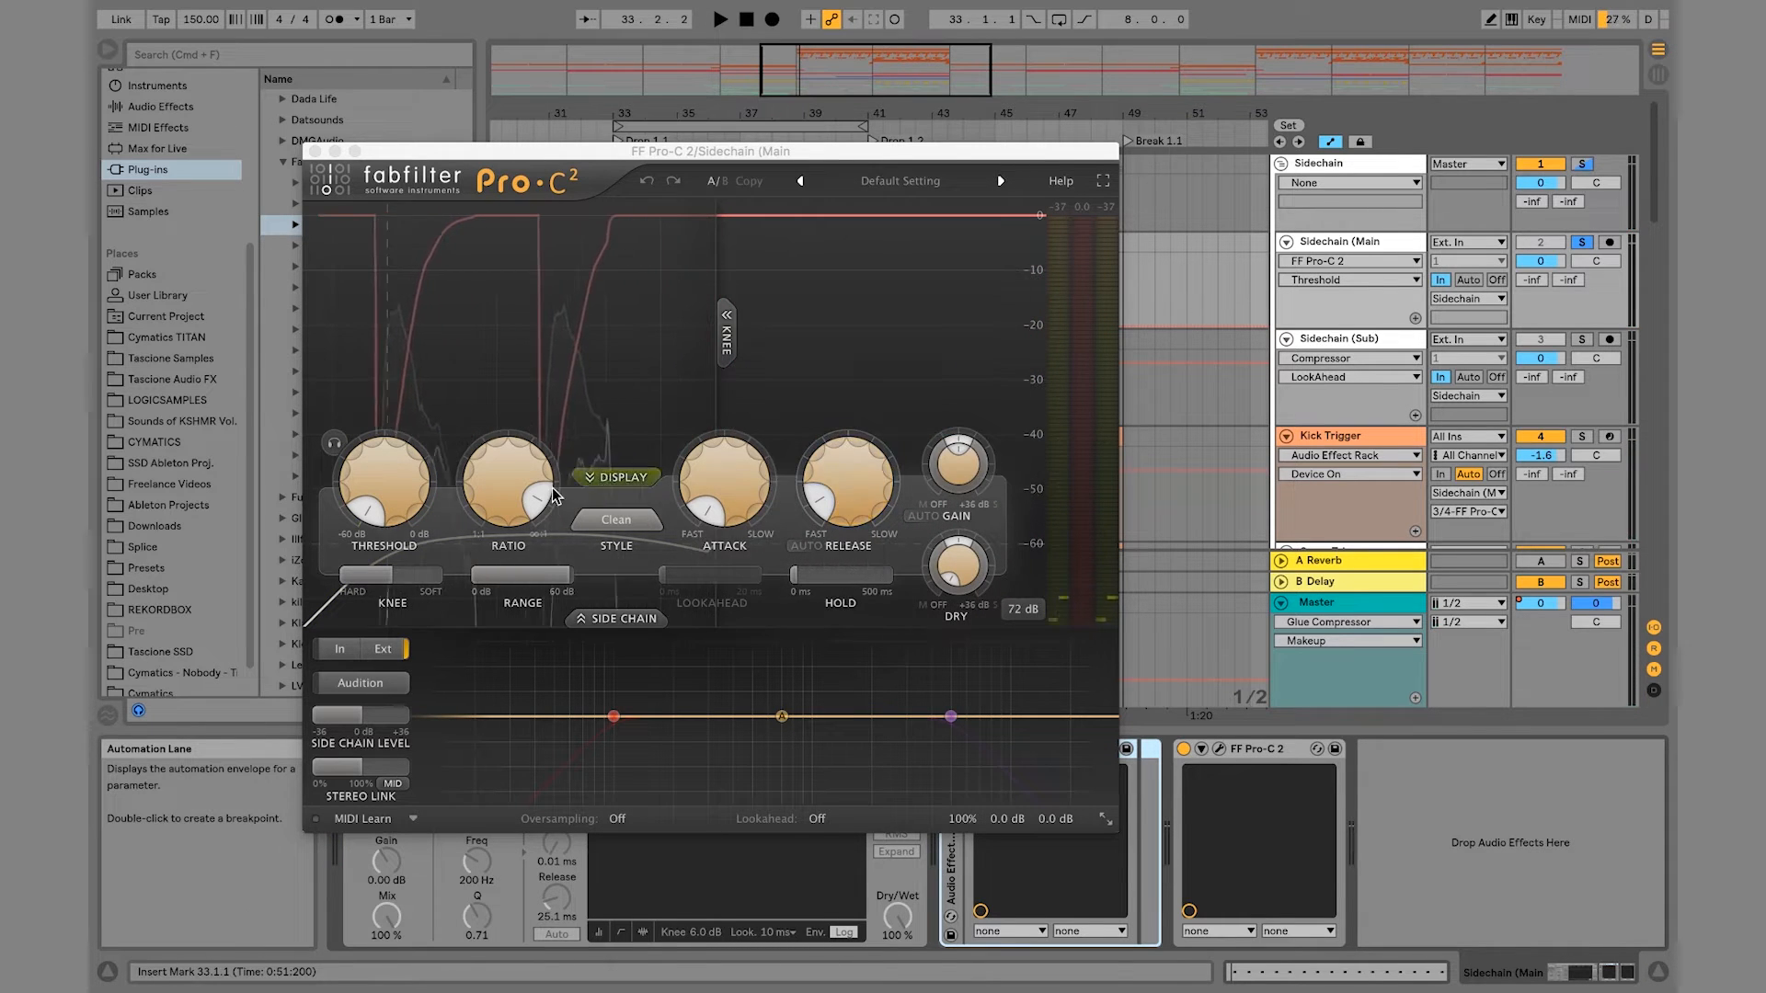
mouse_move(589, 711)
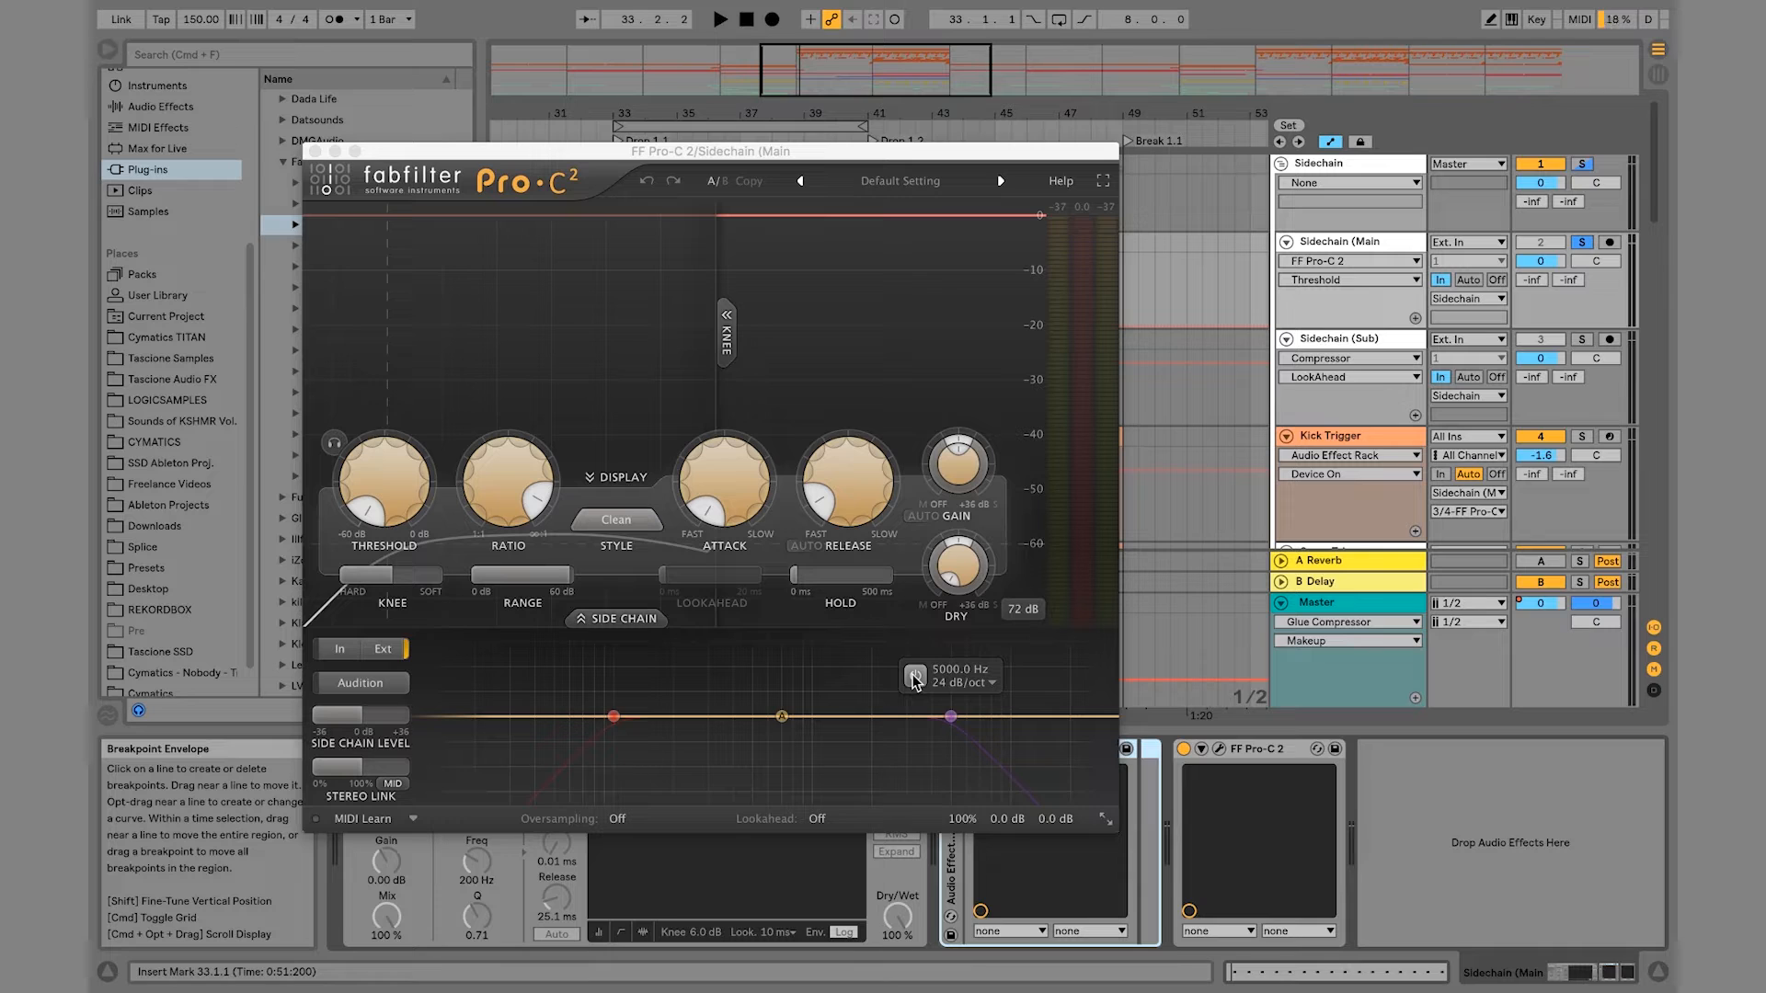
Step: Enable the 100 Hz, 24 dB/oct high-pass filter in the compressor's side-chain EQ and compare the drop with it on and off
click(915, 679)
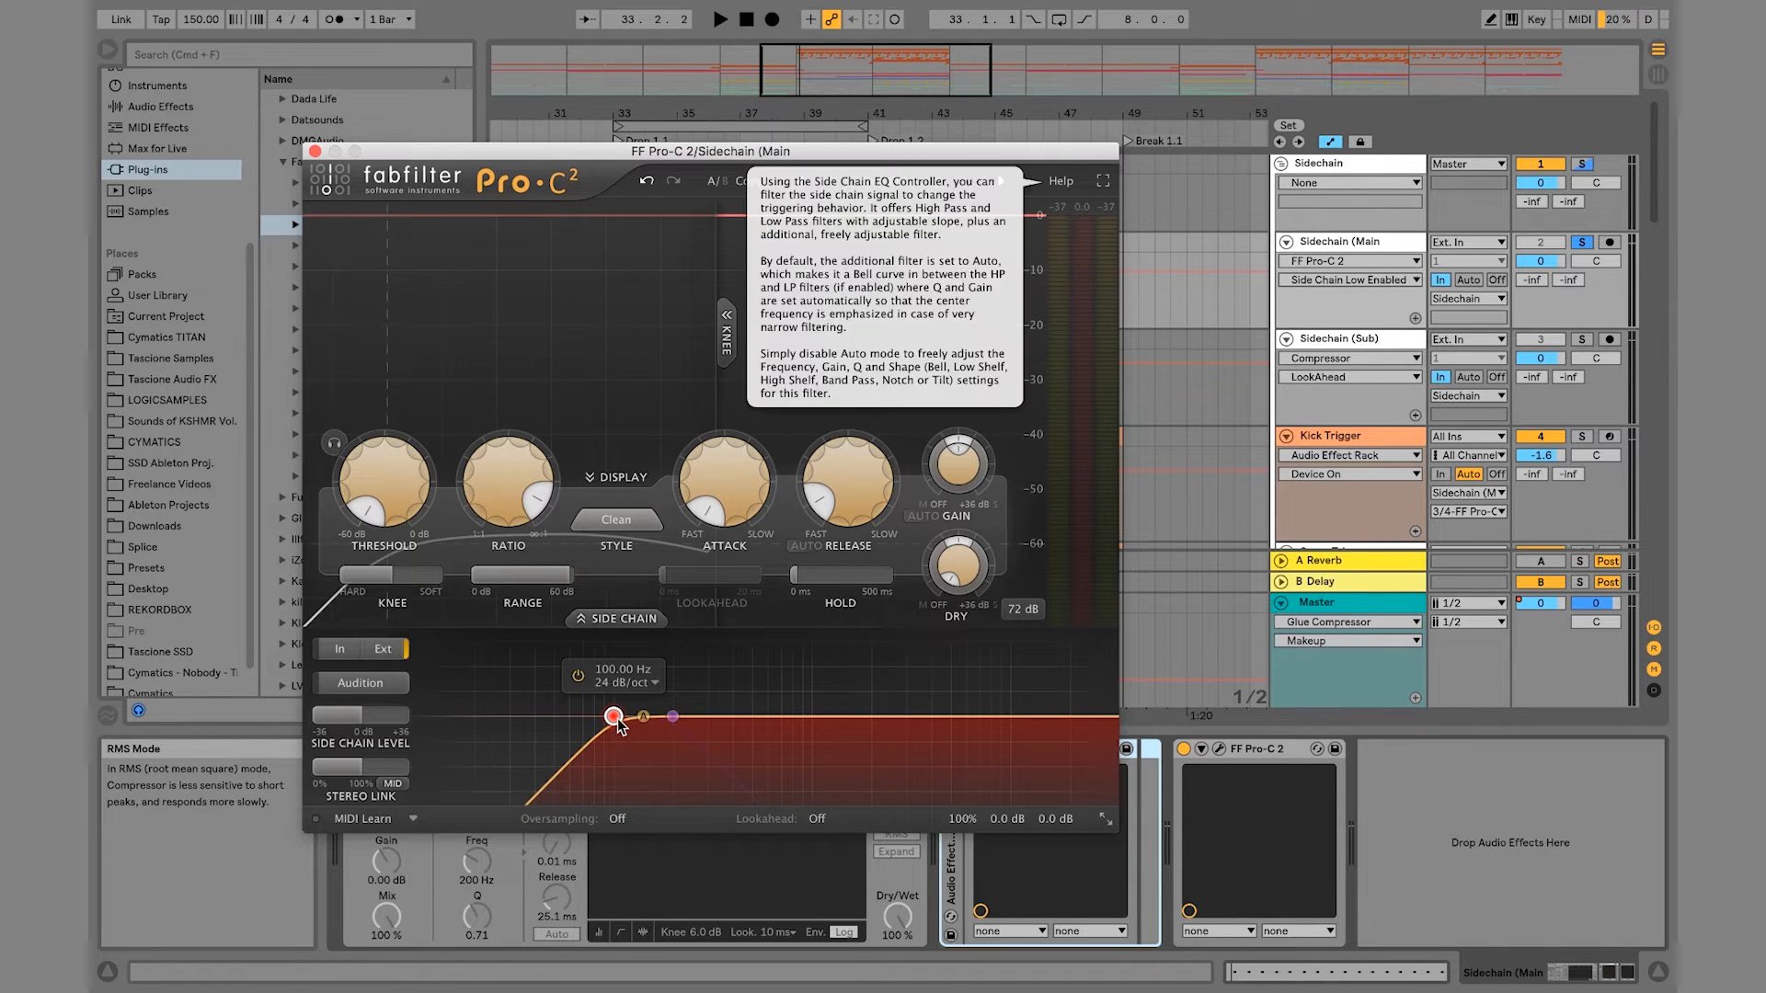
key(space)
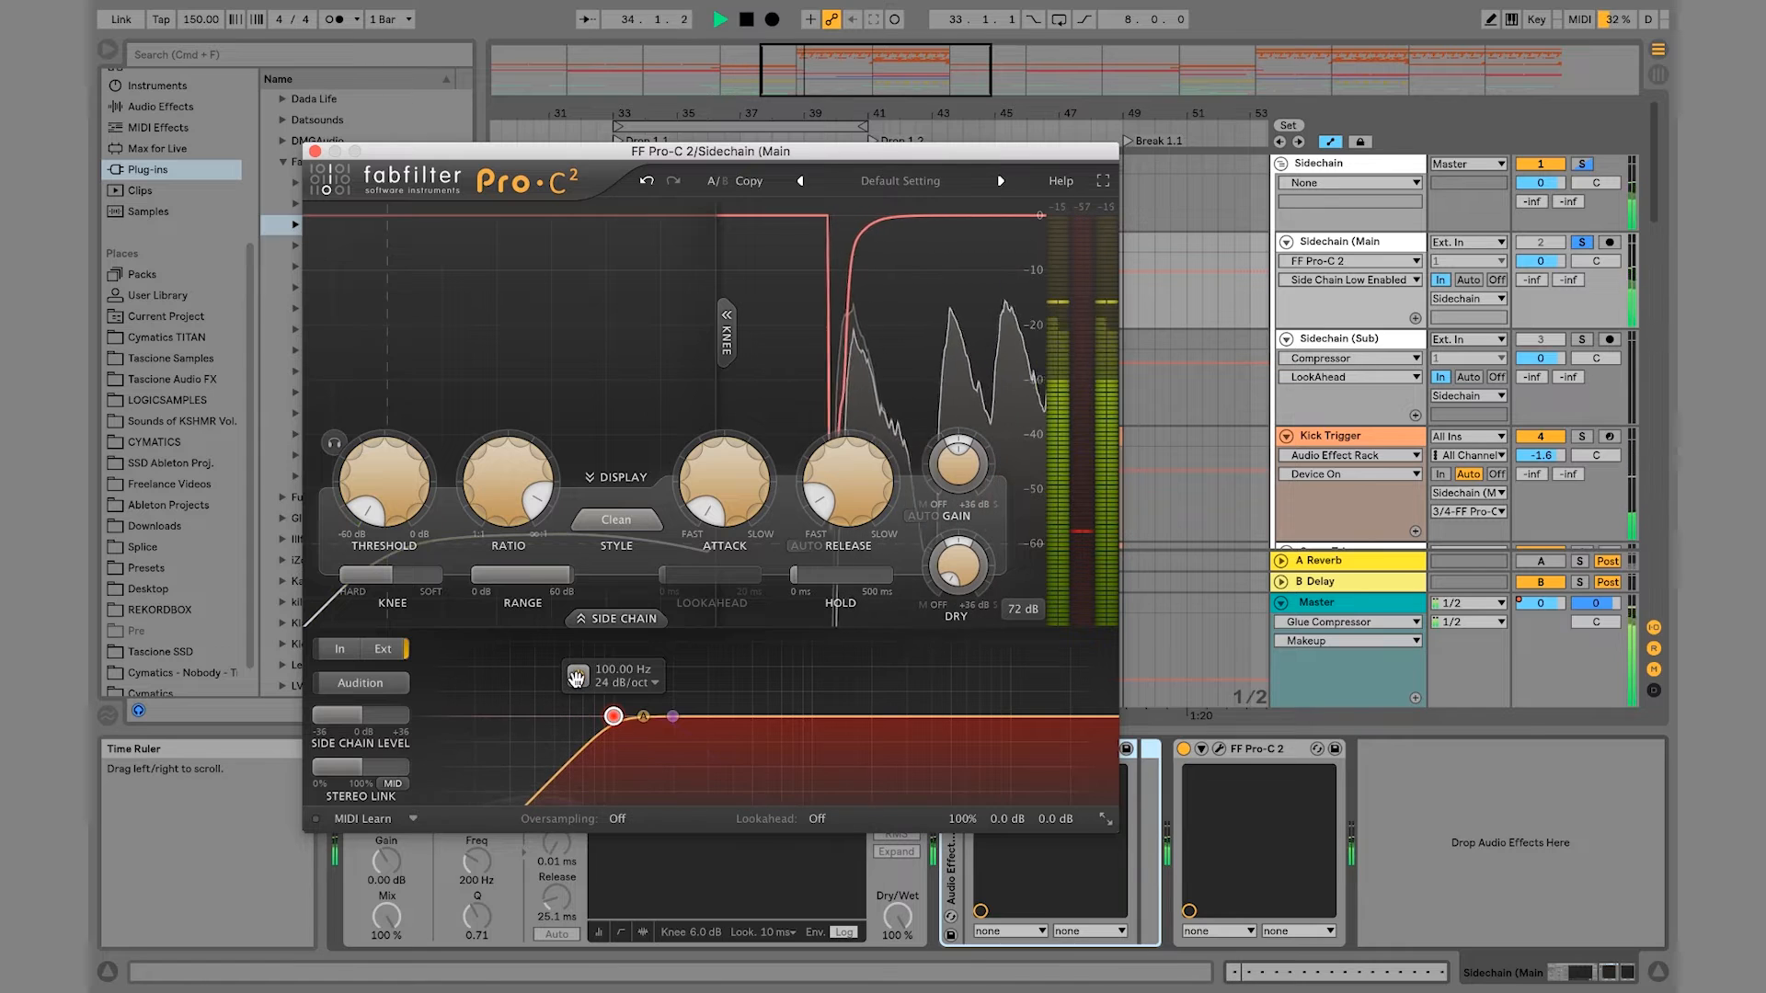
key(space)
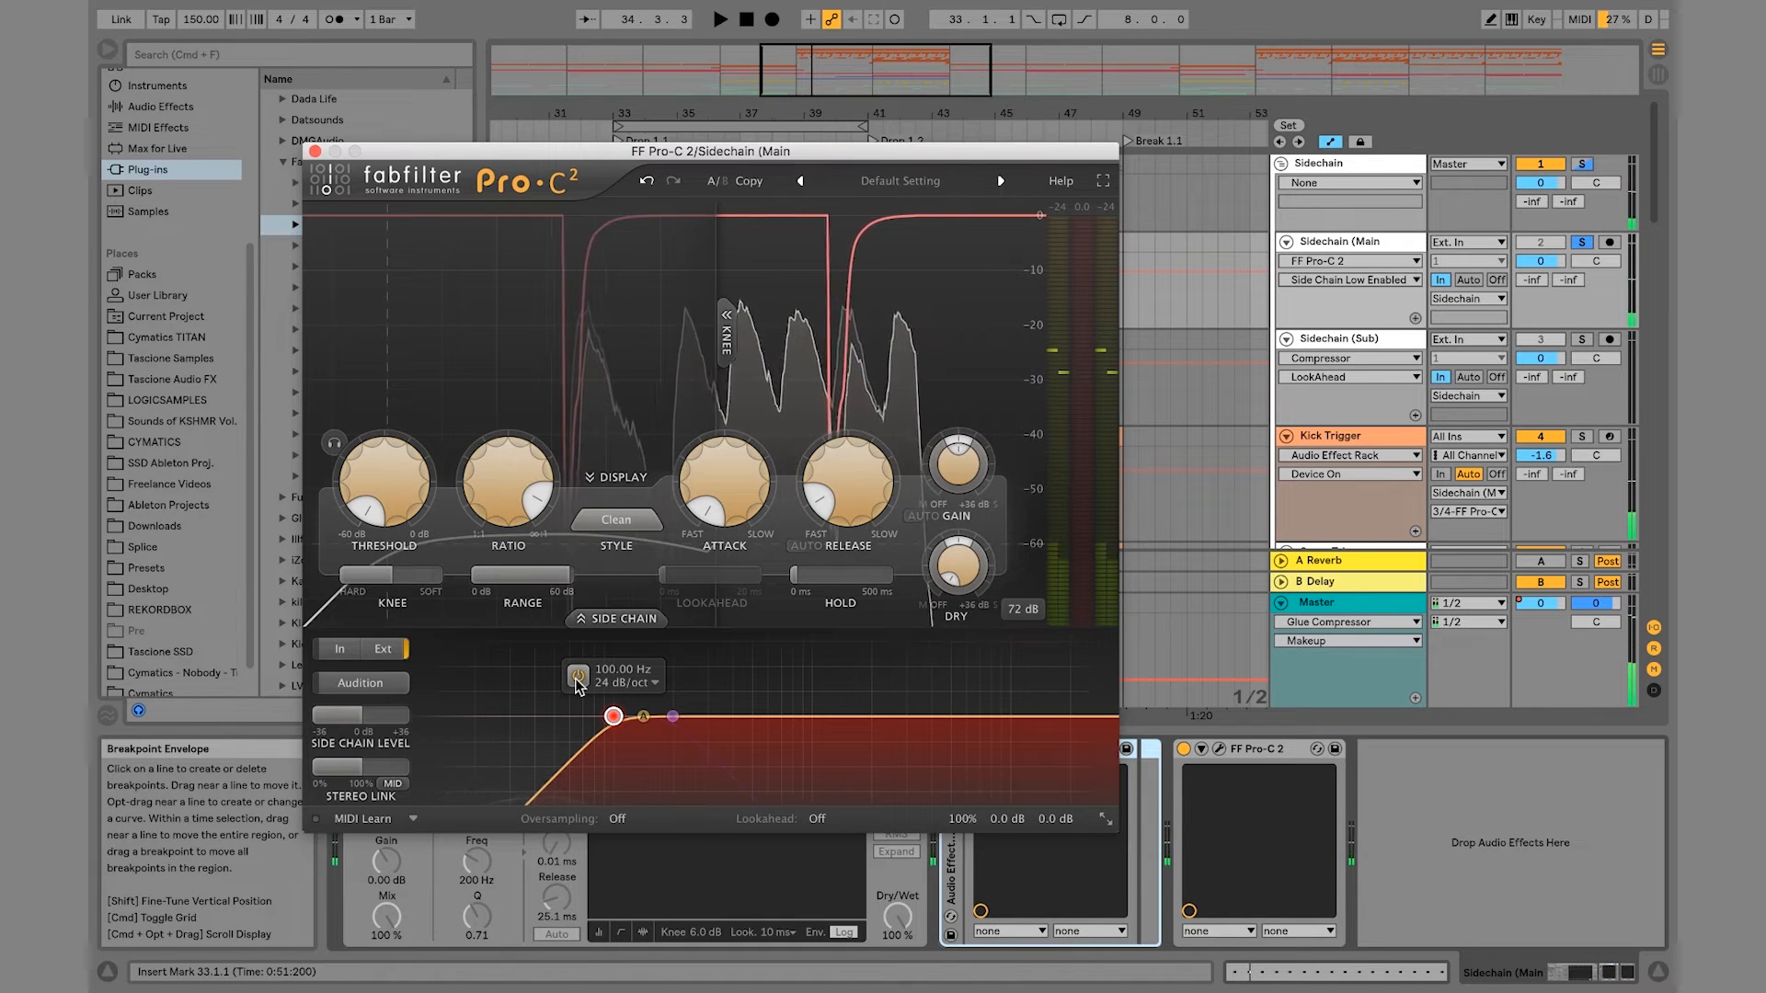
key(space)
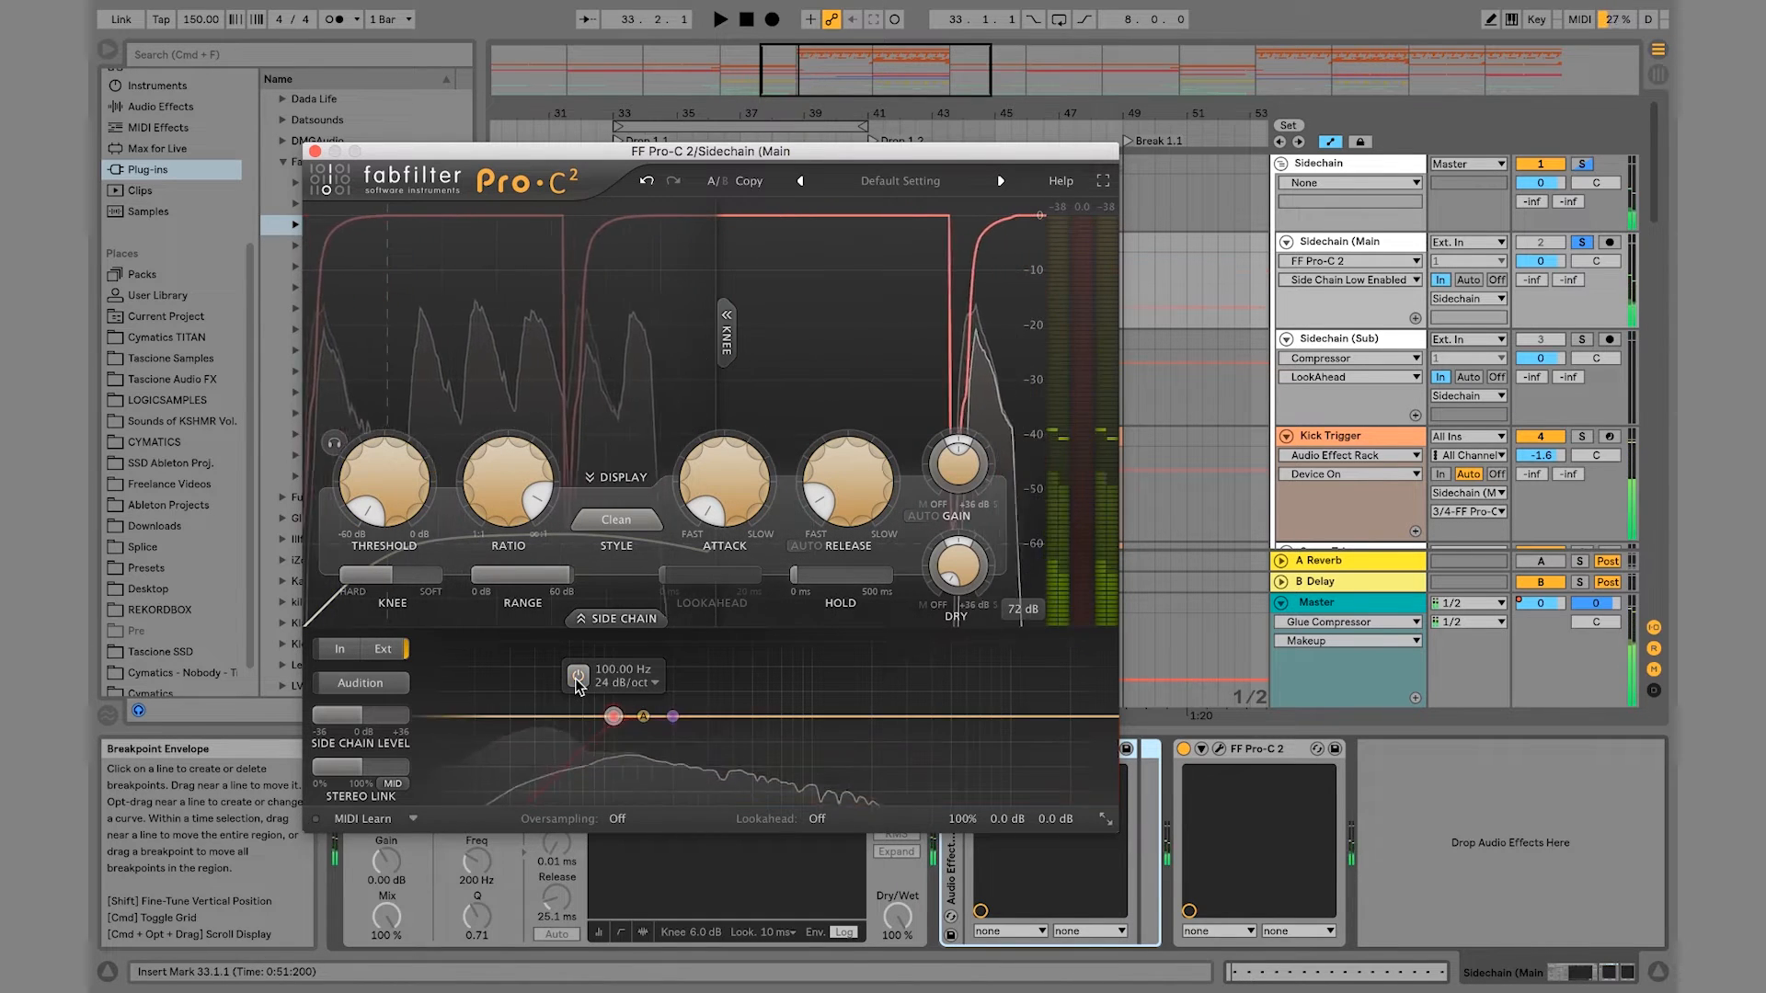
key(space)
key(space)
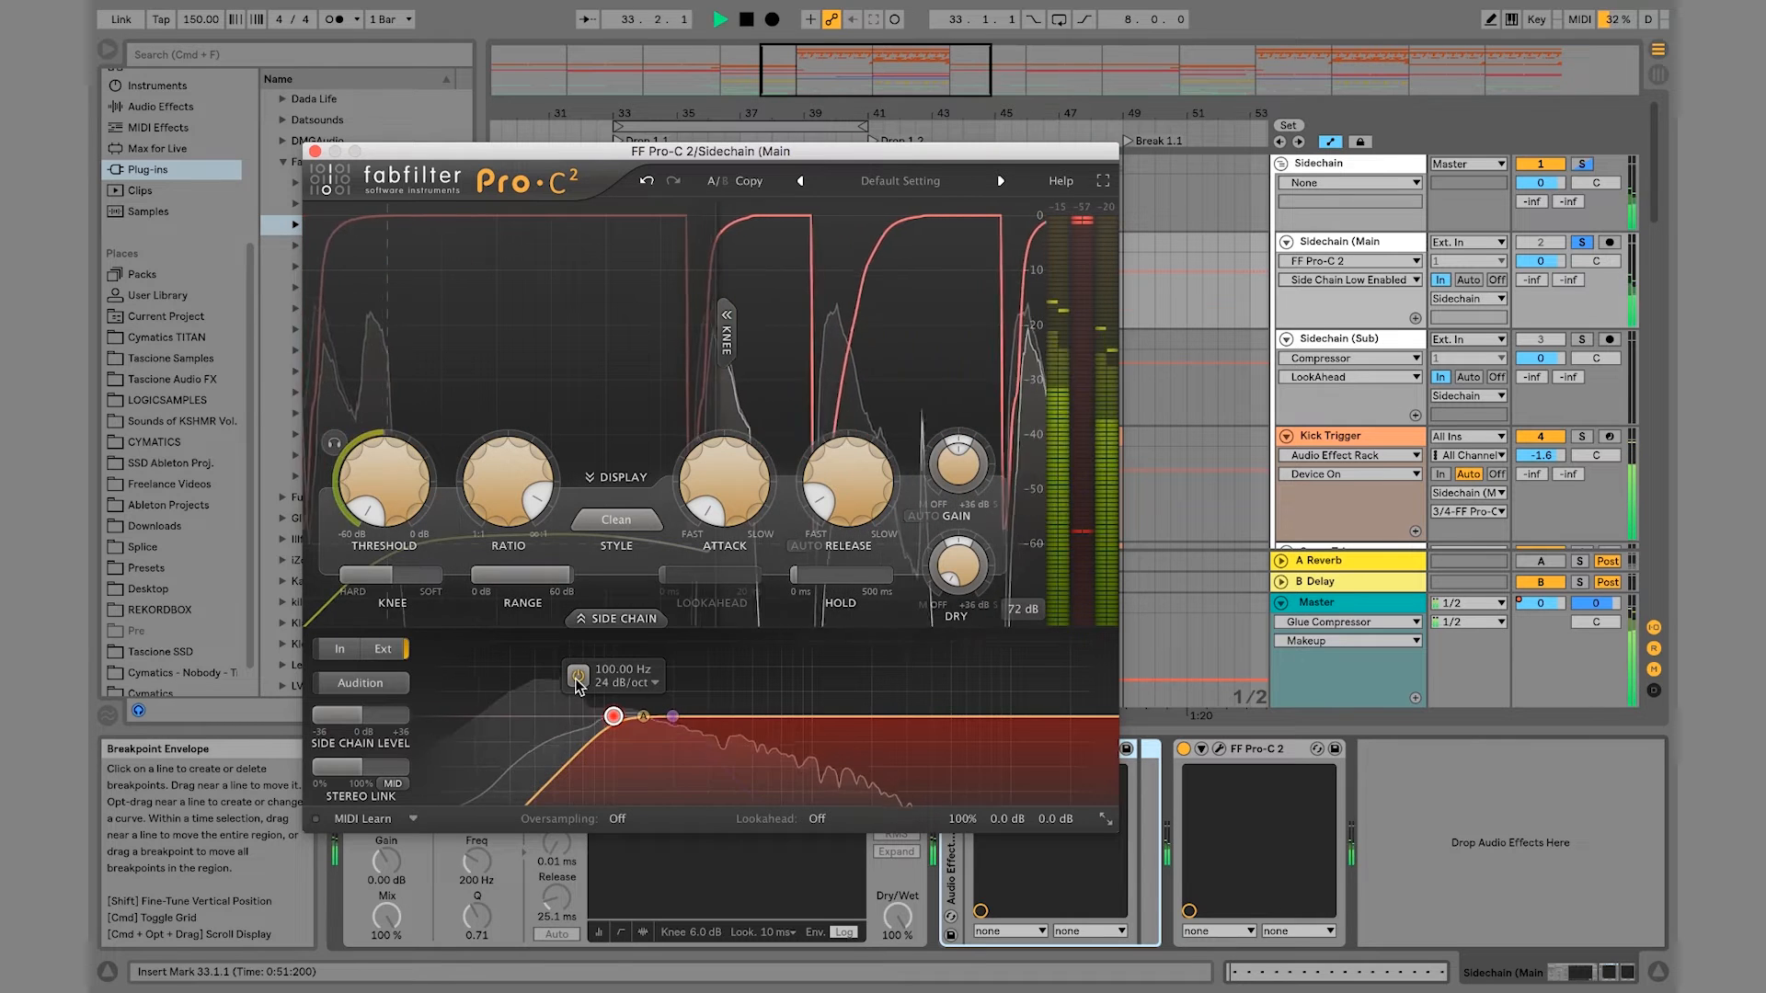
Step: Raise the side-chain high-pass filter to about 199 Hz and play the drop with Sidechain (Main) unsoloed
drag(614, 716, 661, 715)
key(space)
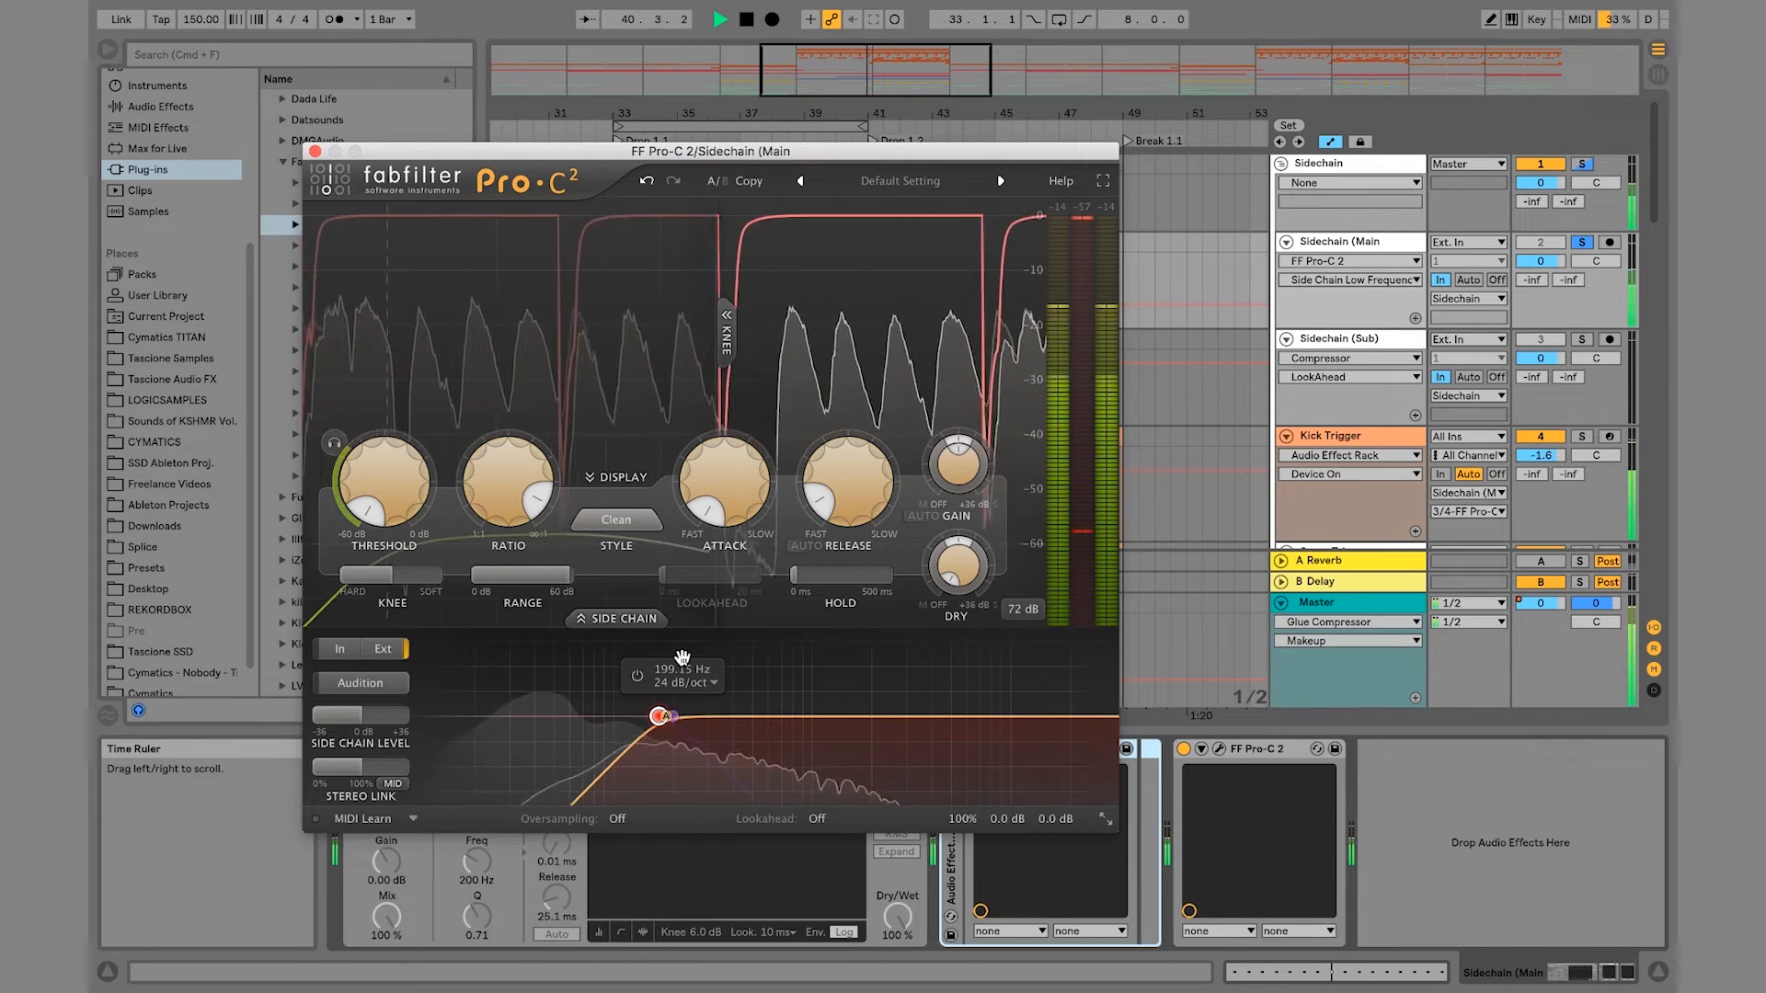
key(space)
click(1579, 245)
key(space)
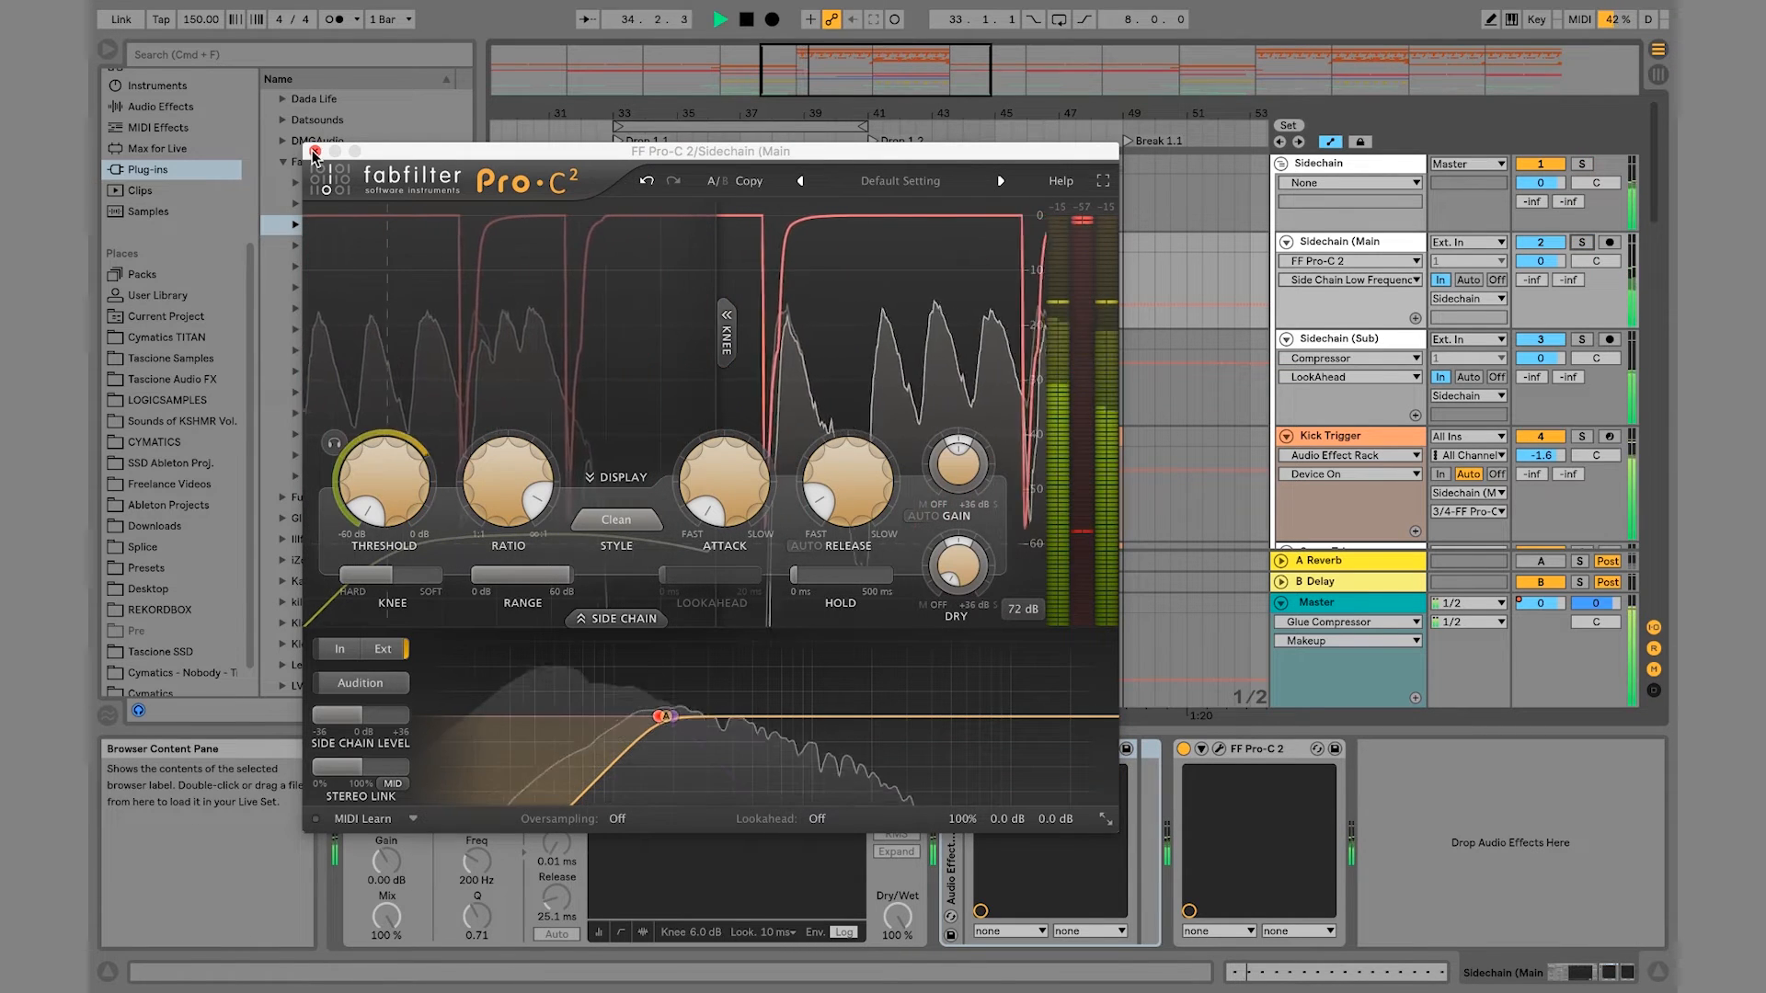
Step: Raise the threshold to about -40 dB in the grouped FF Pro-C 2 and about -43 dB in the second one
mouse_move(395, 489)
drag(396, 489, 393, 434)
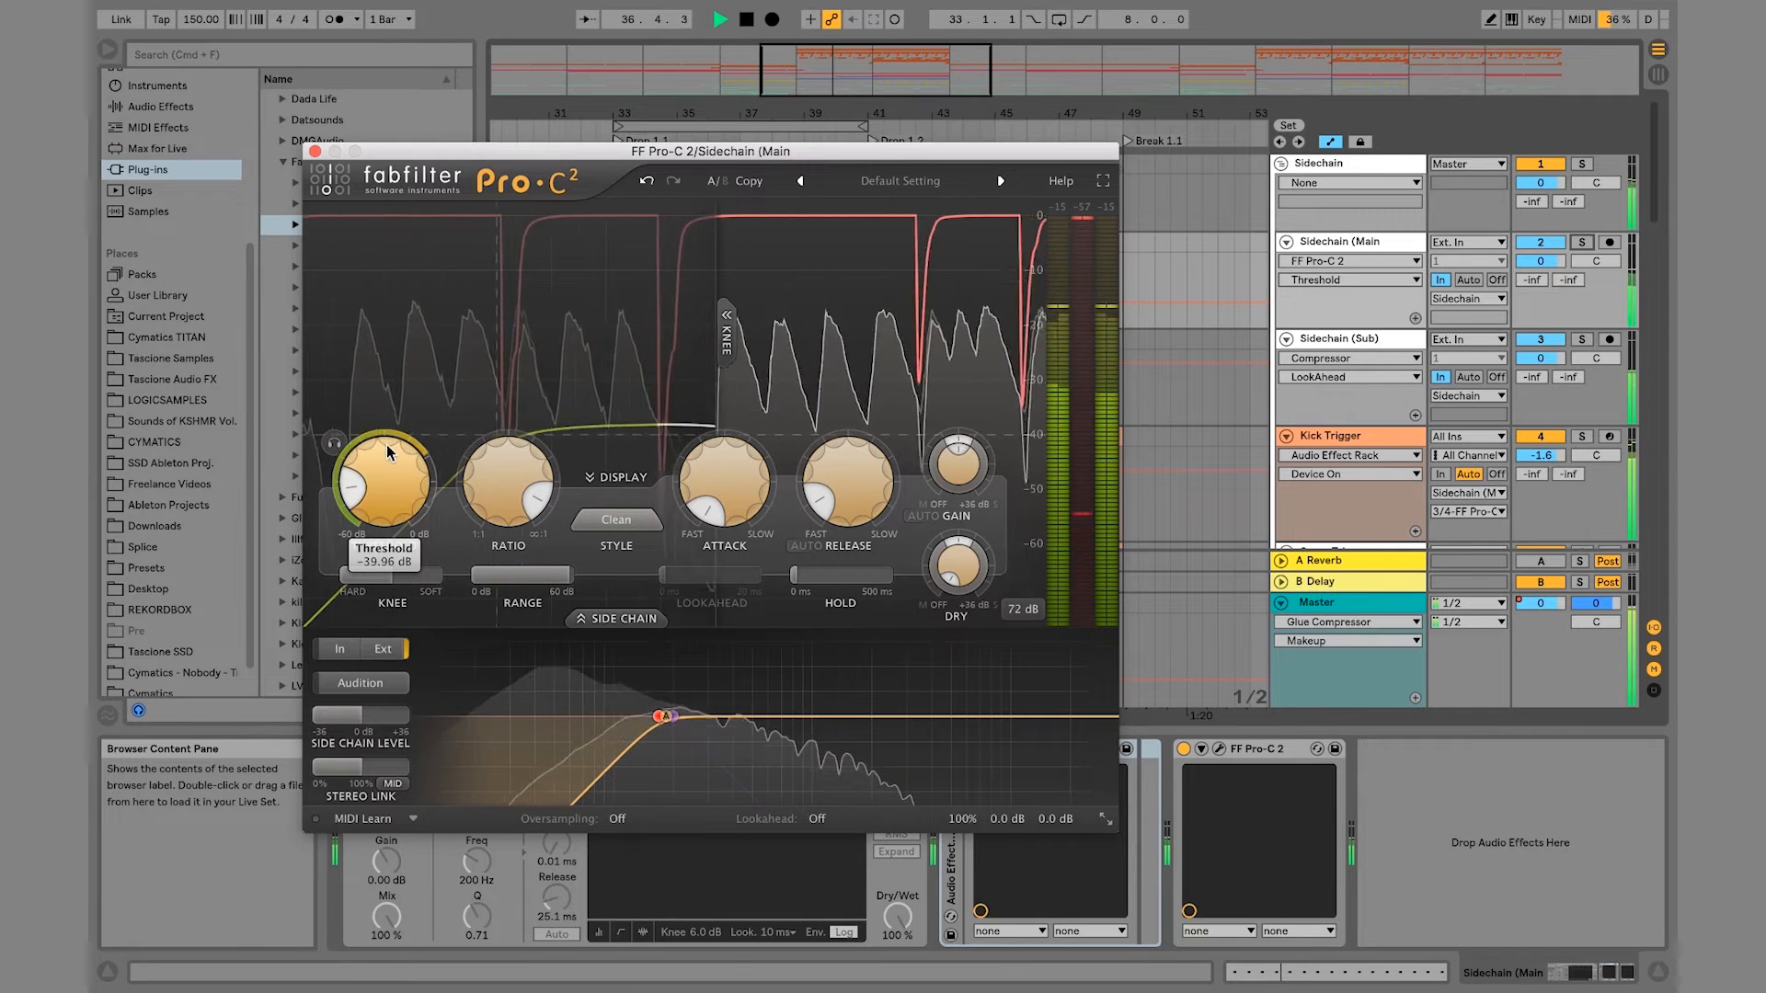
click(314, 151)
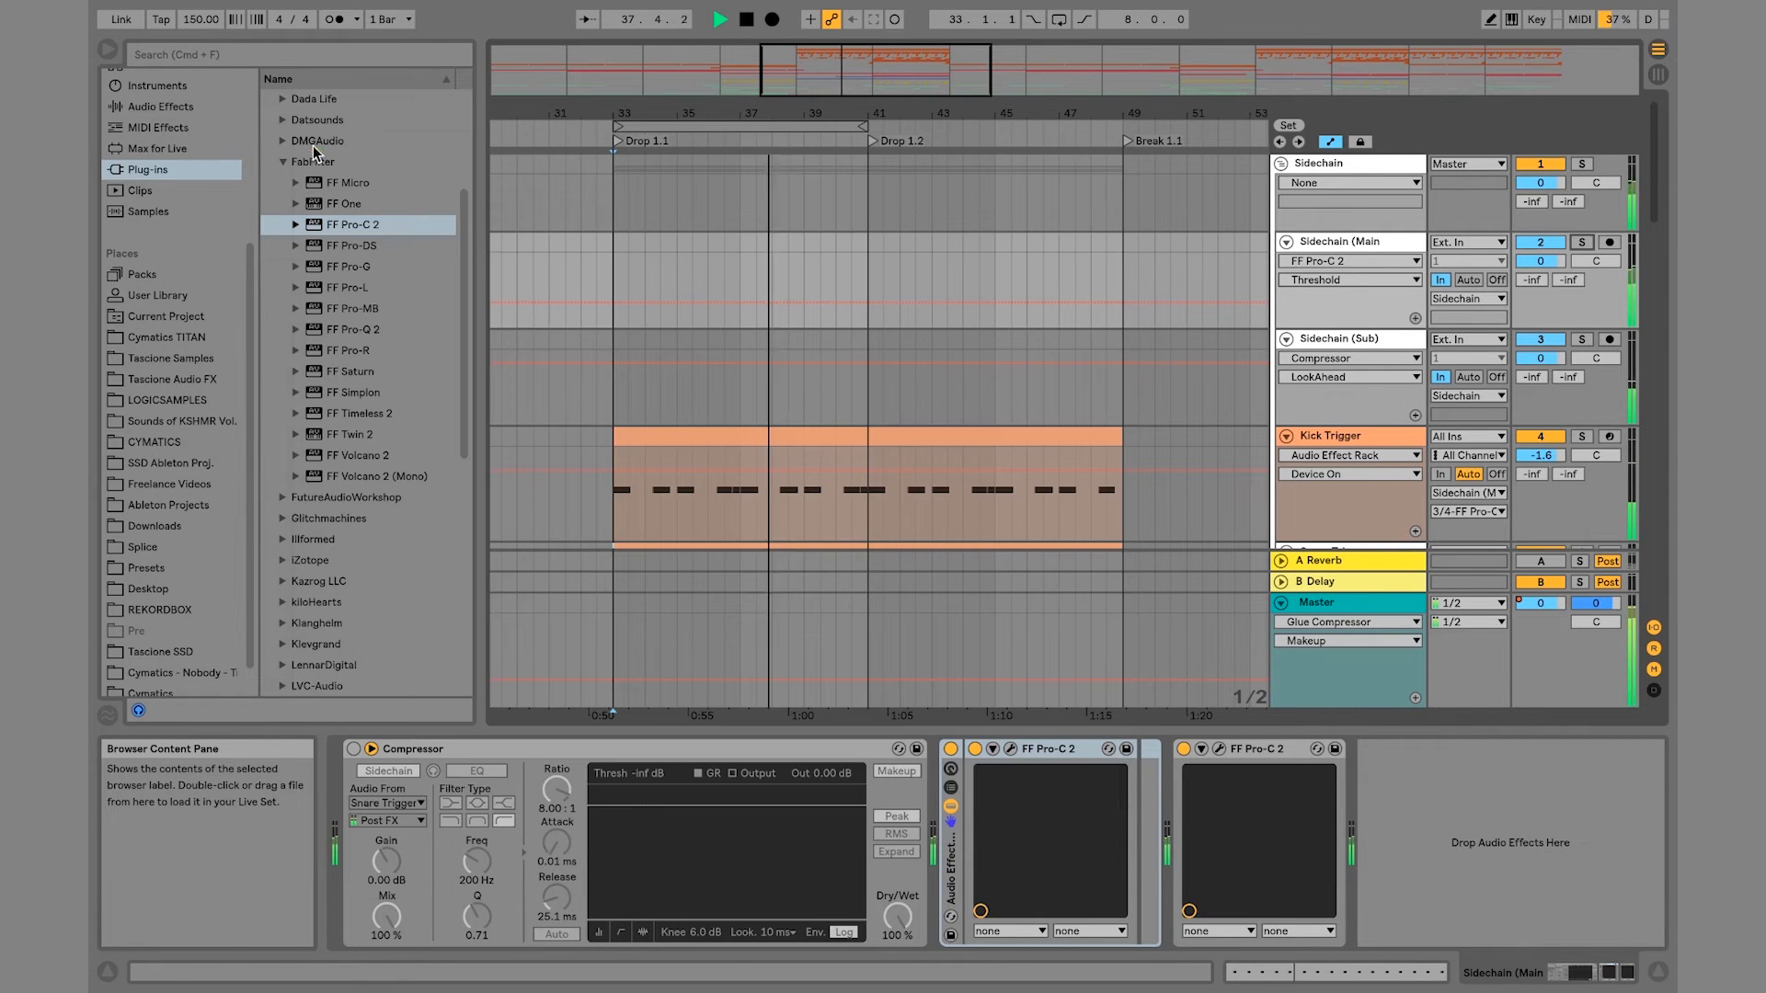
click(1217, 747)
drag(347, 484, 384, 451)
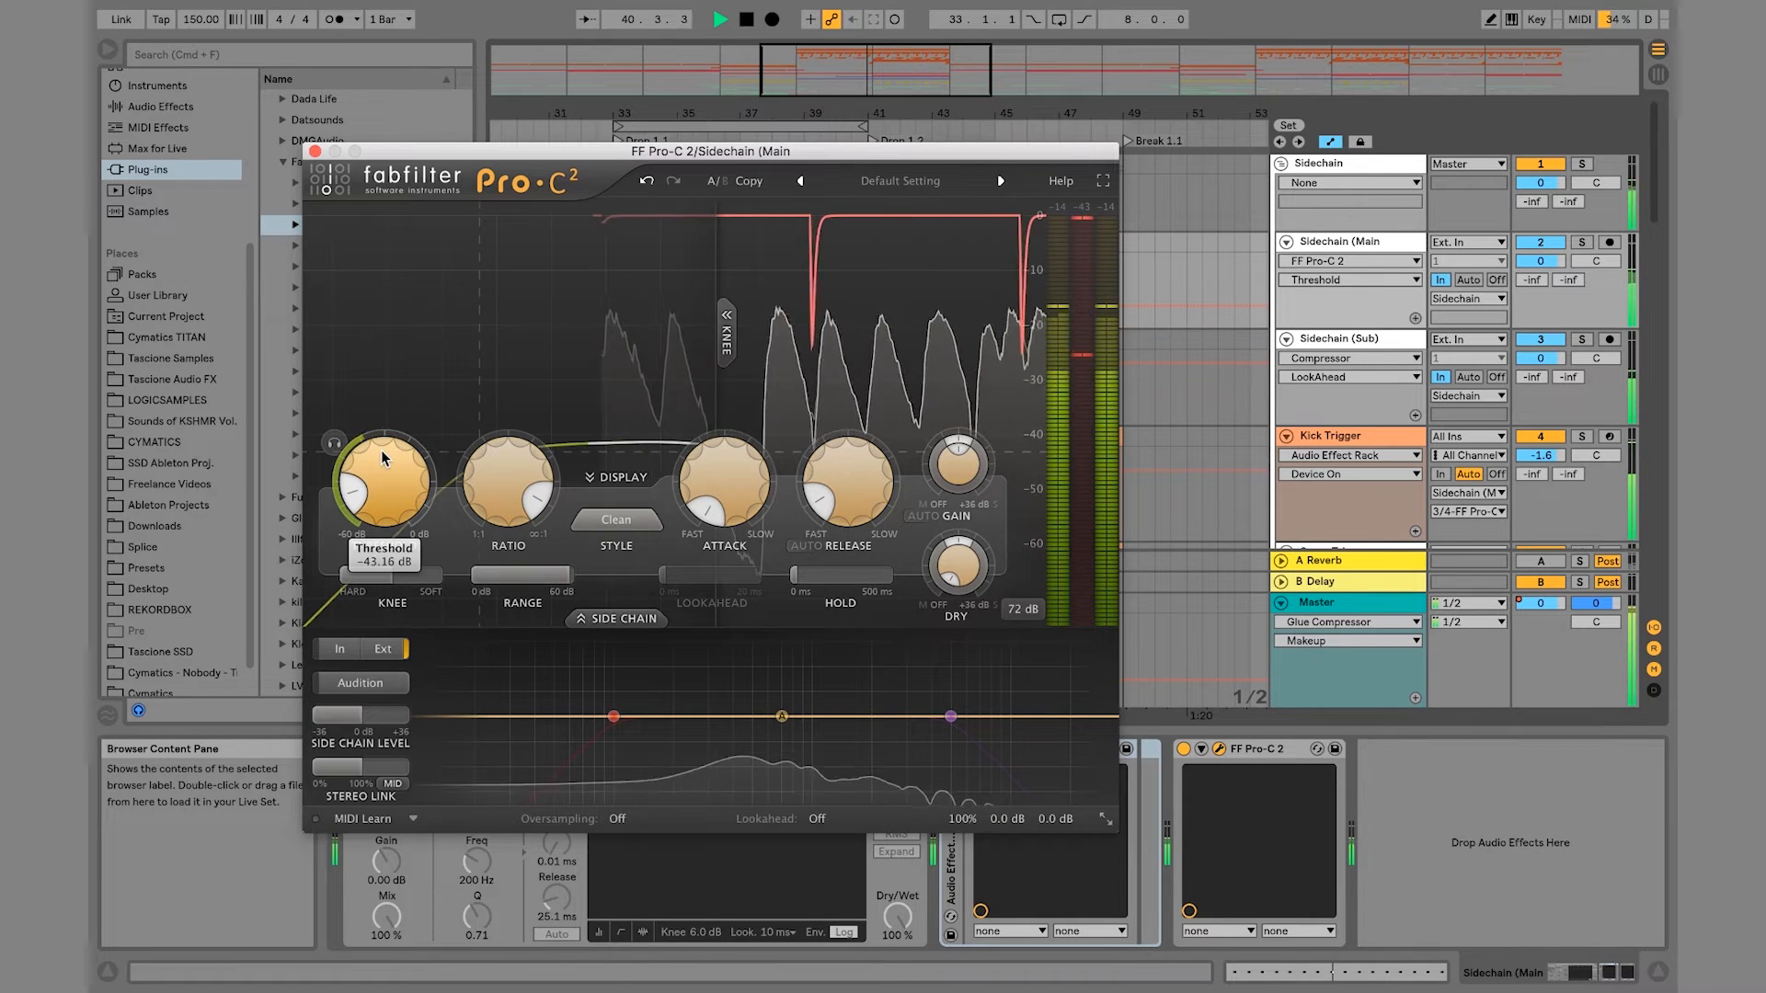
click(314, 152)
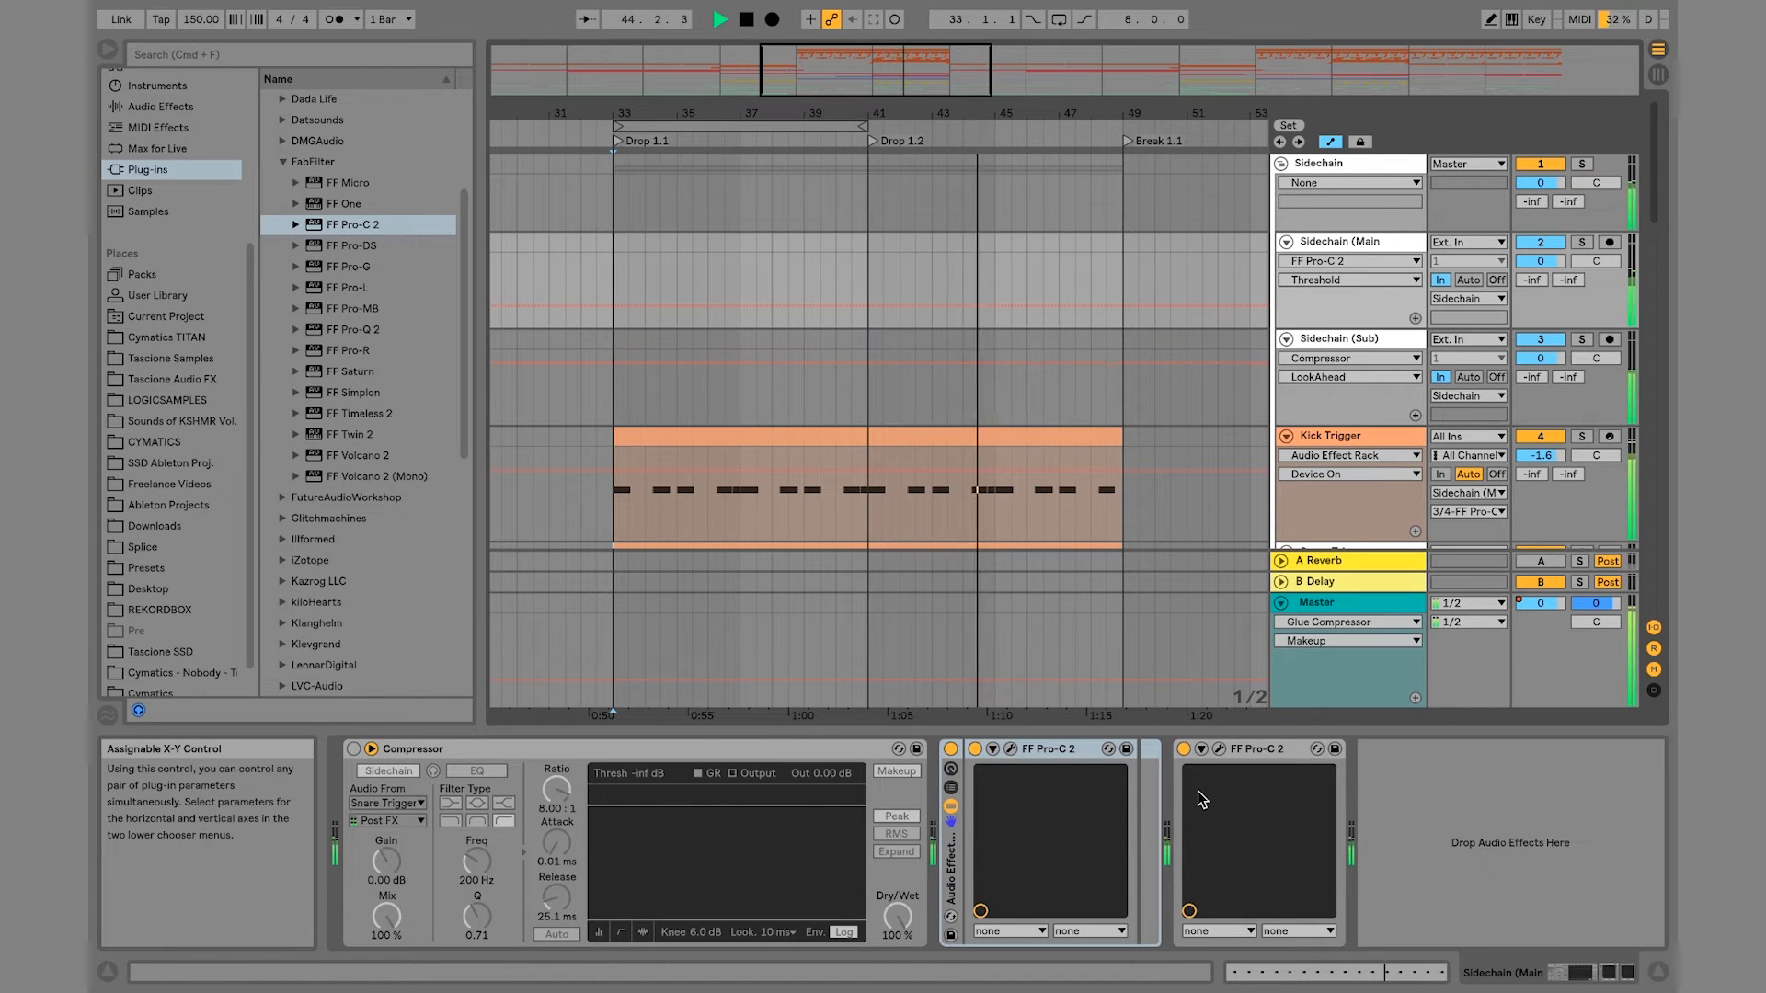
scroll(1200, 495, down, 4)
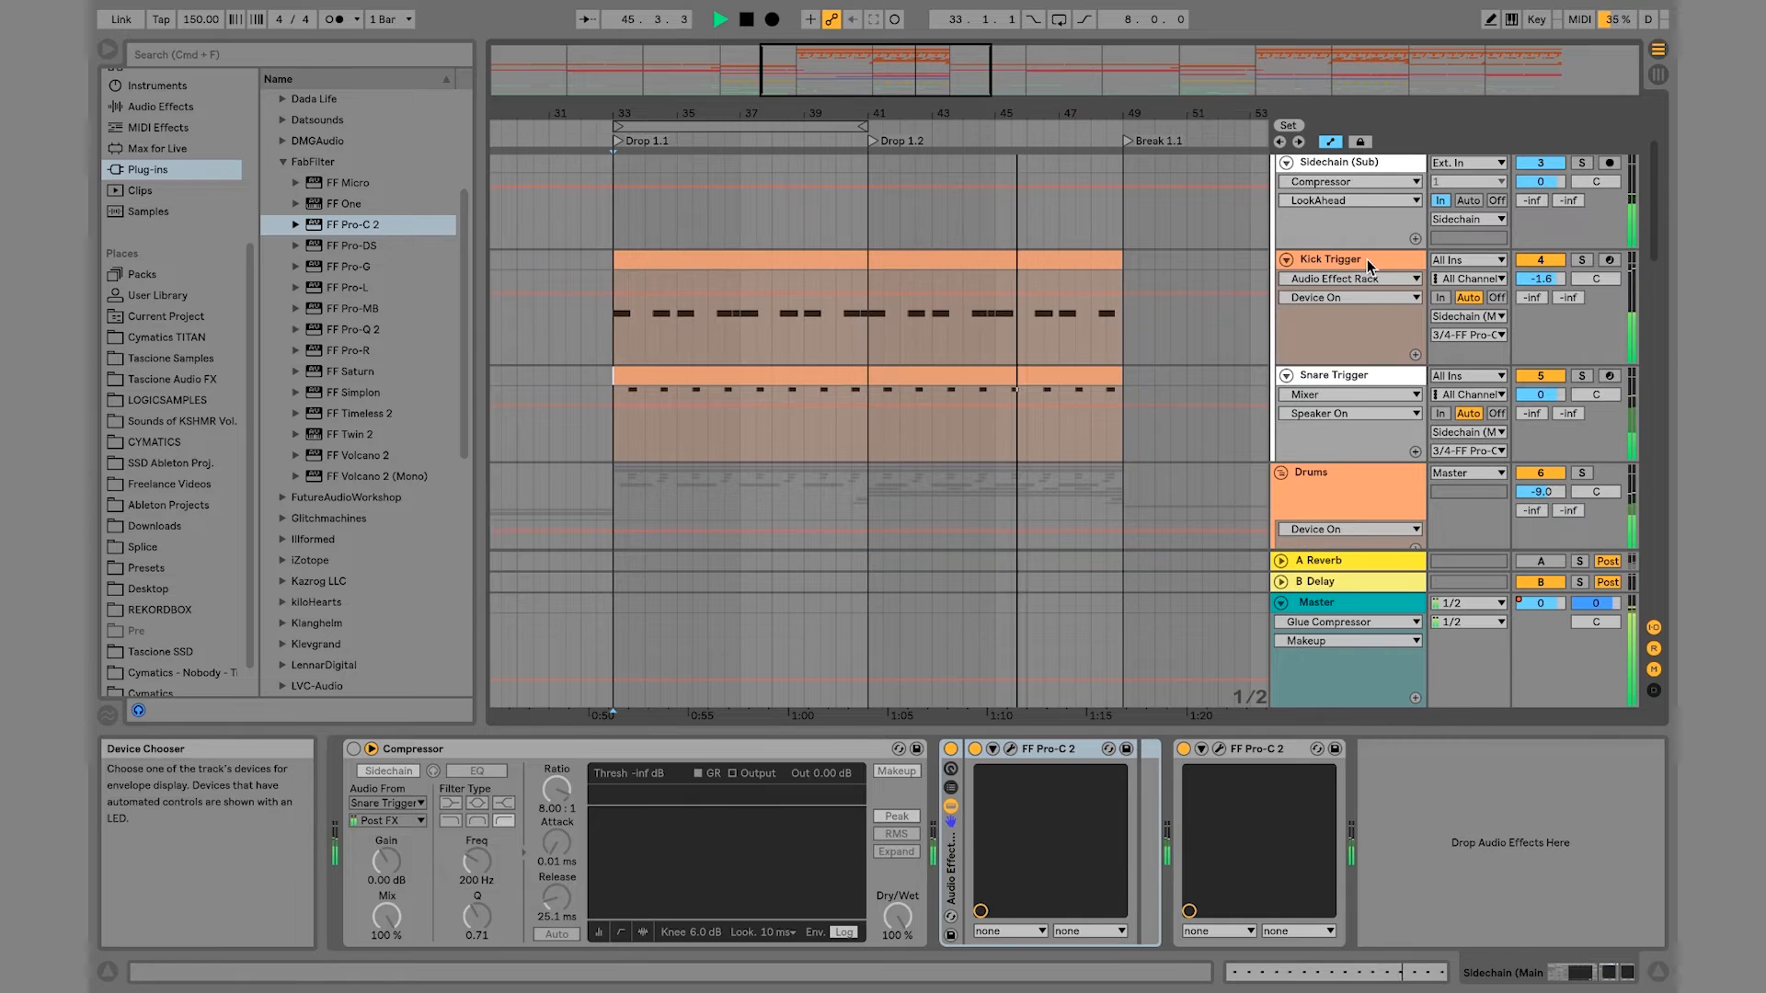
click(1398, 259)
scroll(1428, 257, up, 3)
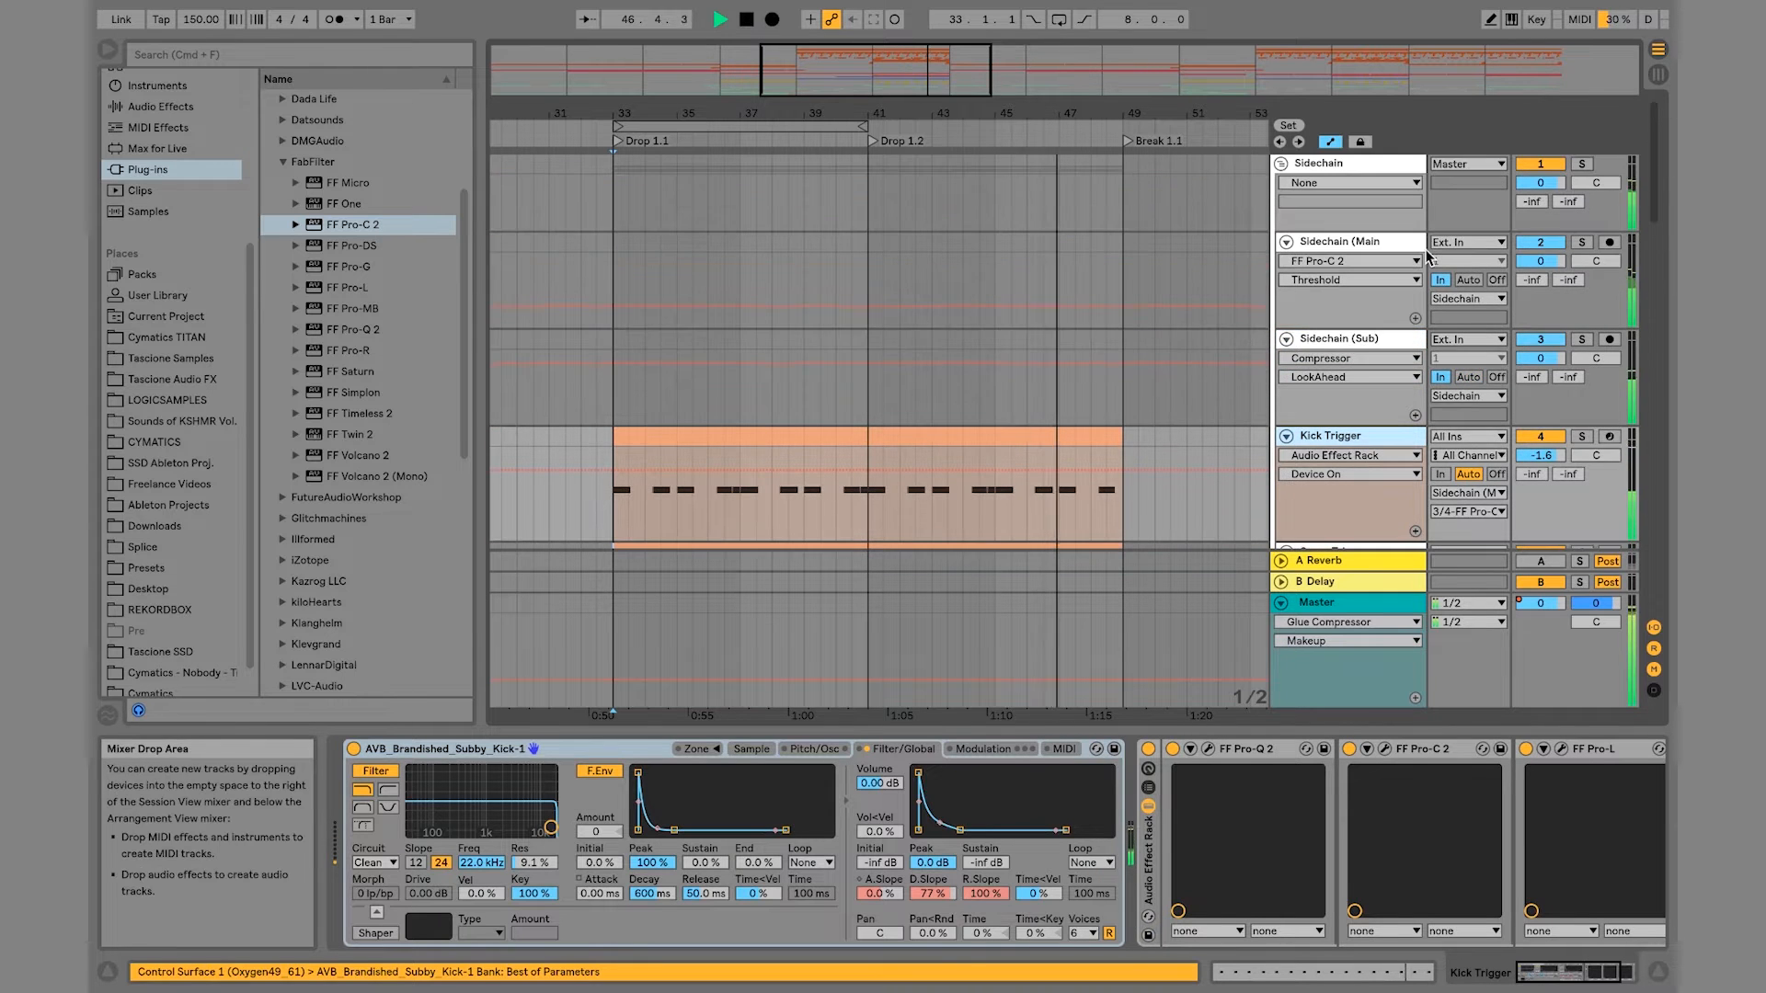
Step: Retune the grouped FF Pro-C 2 on Sidechain (Main) with a lower ratio, a threshold of about -59 dB and a faster release
click(1379, 241)
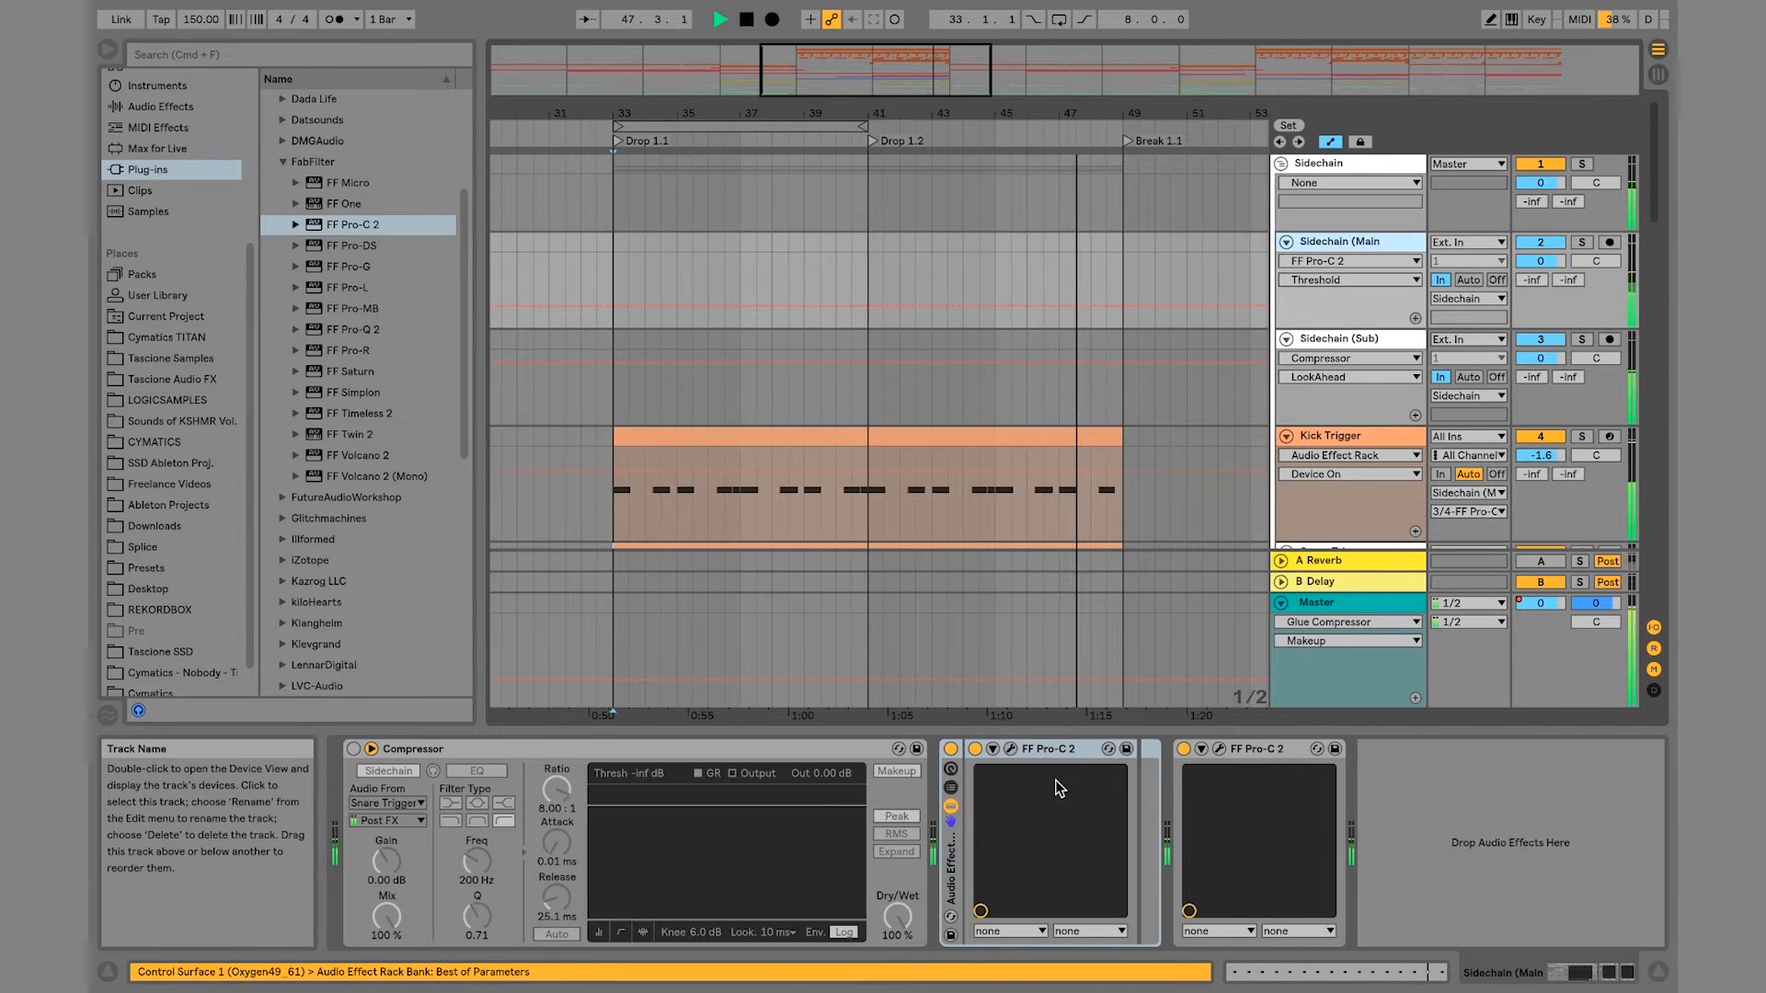
click(1009, 748)
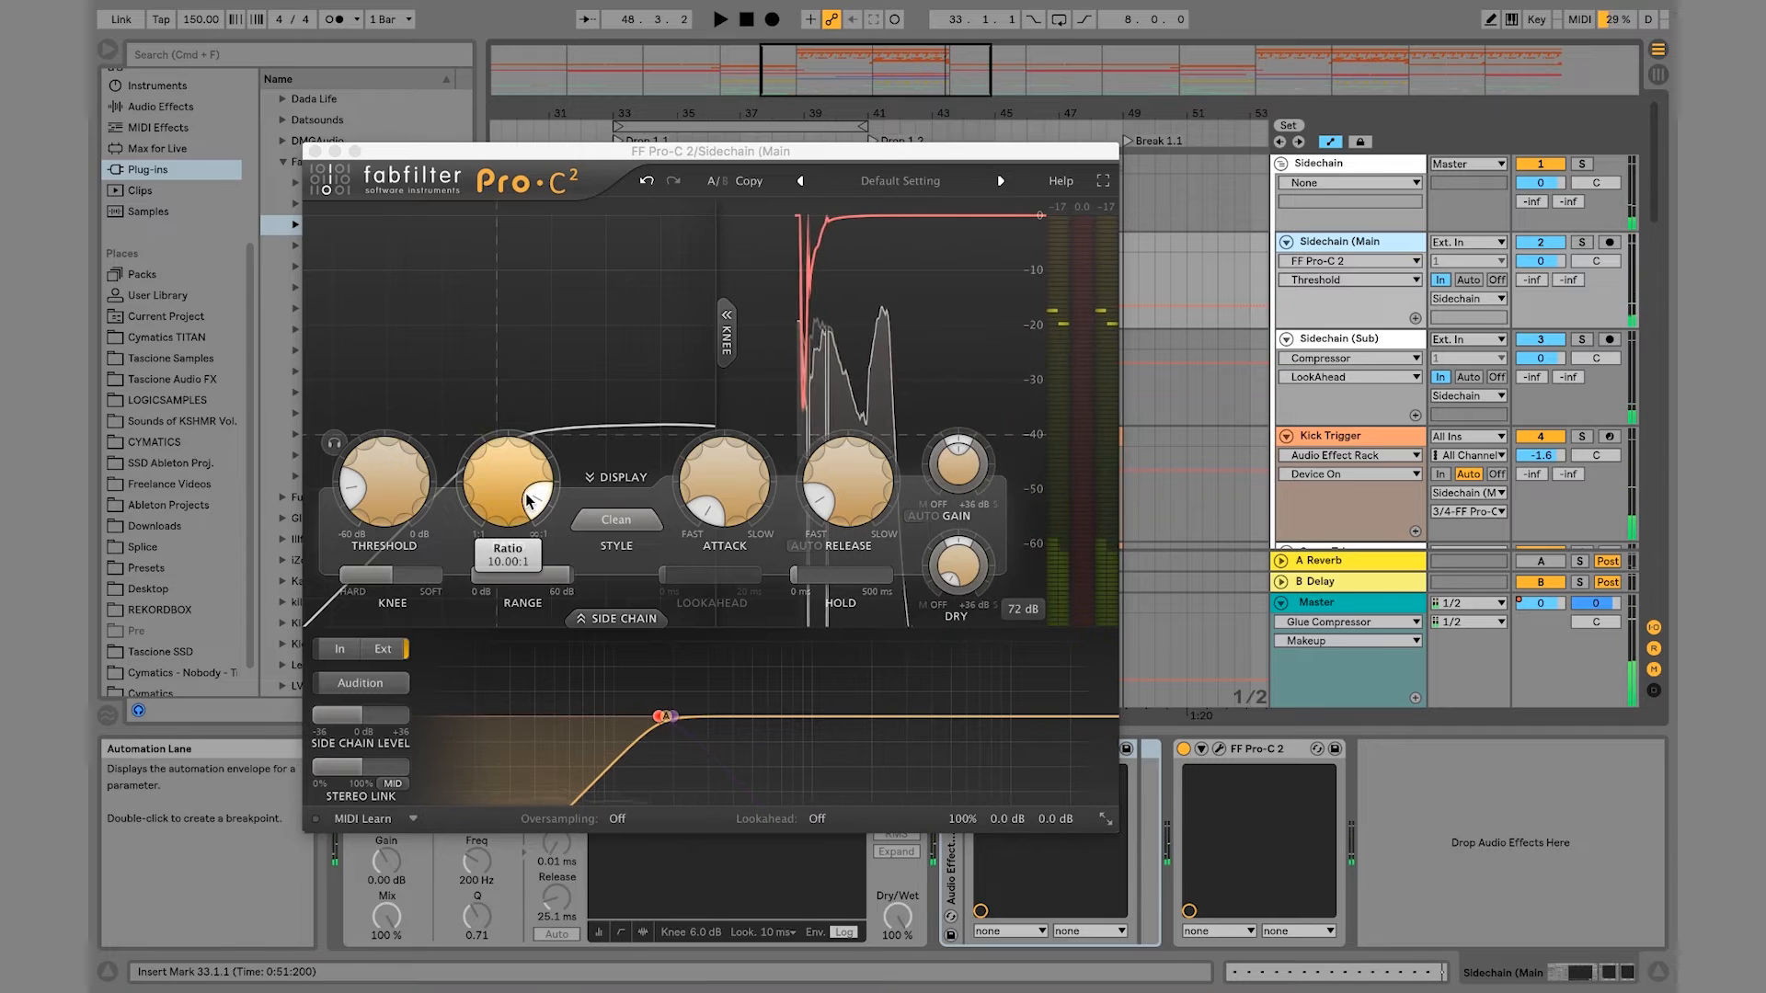
drag(528, 501, 401, 531)
key(space)
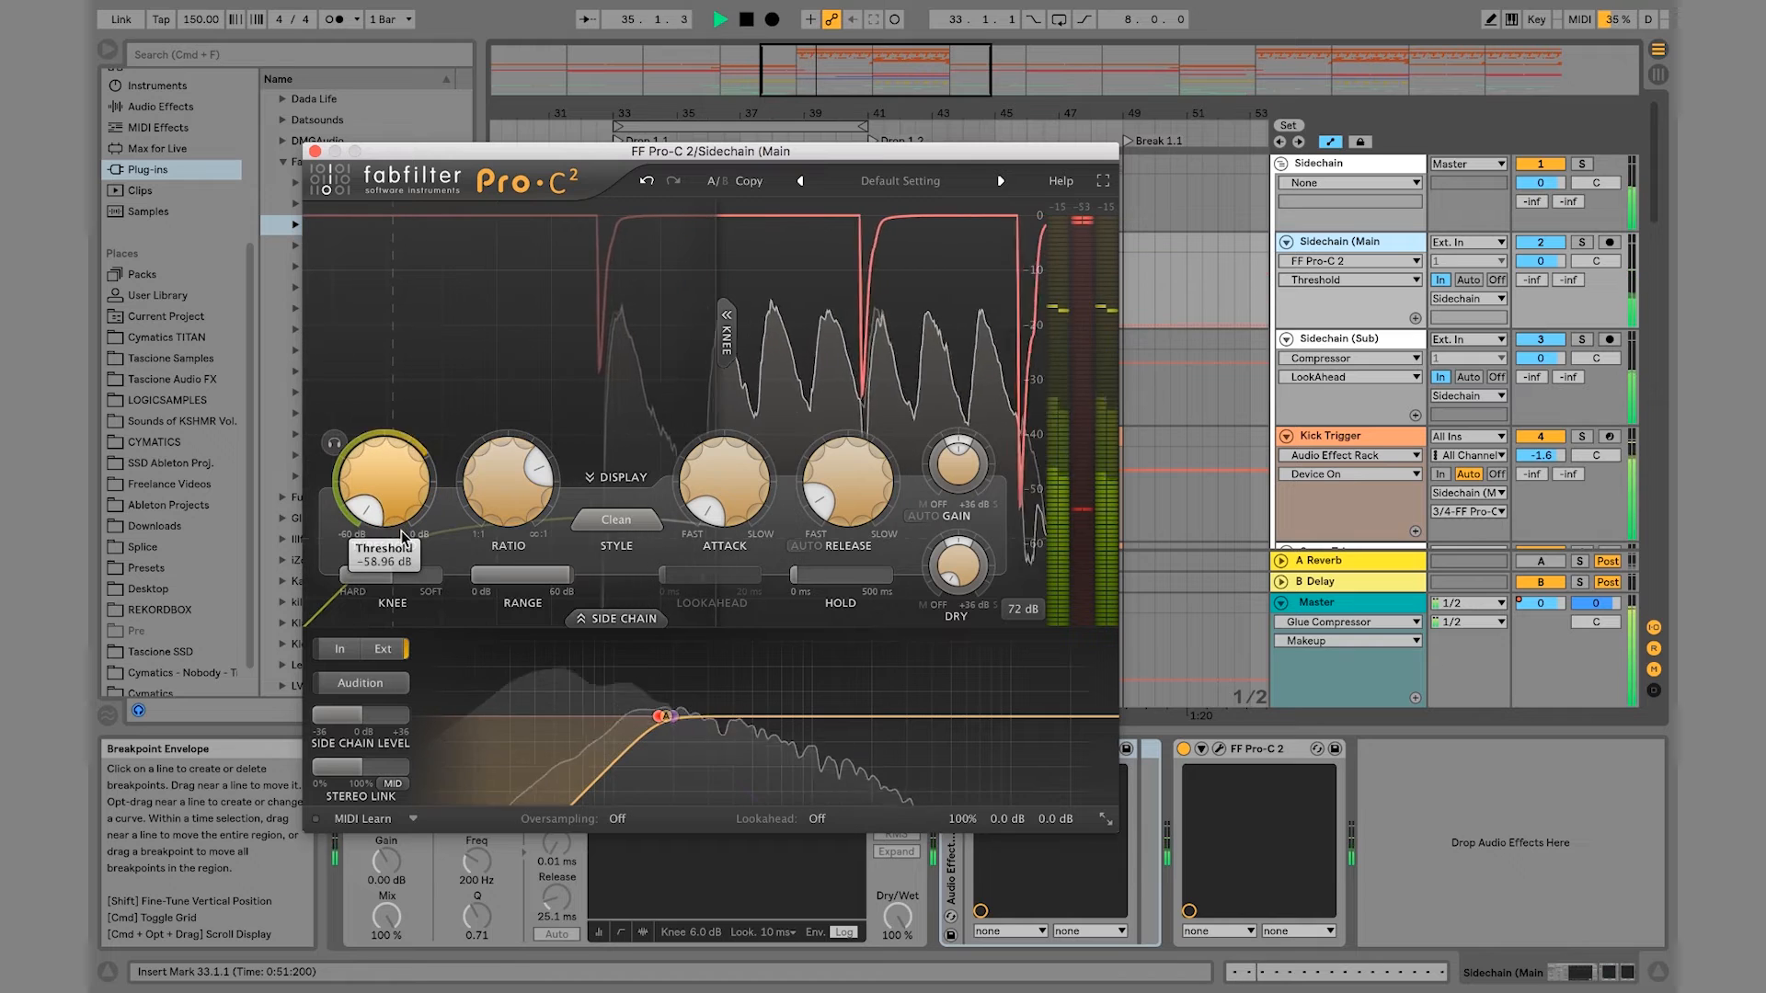
click(831, 518)
Step: Turn on Lookahead at 20 ms in both the grouped and the second FF Pro-C 2
click(818, 819)
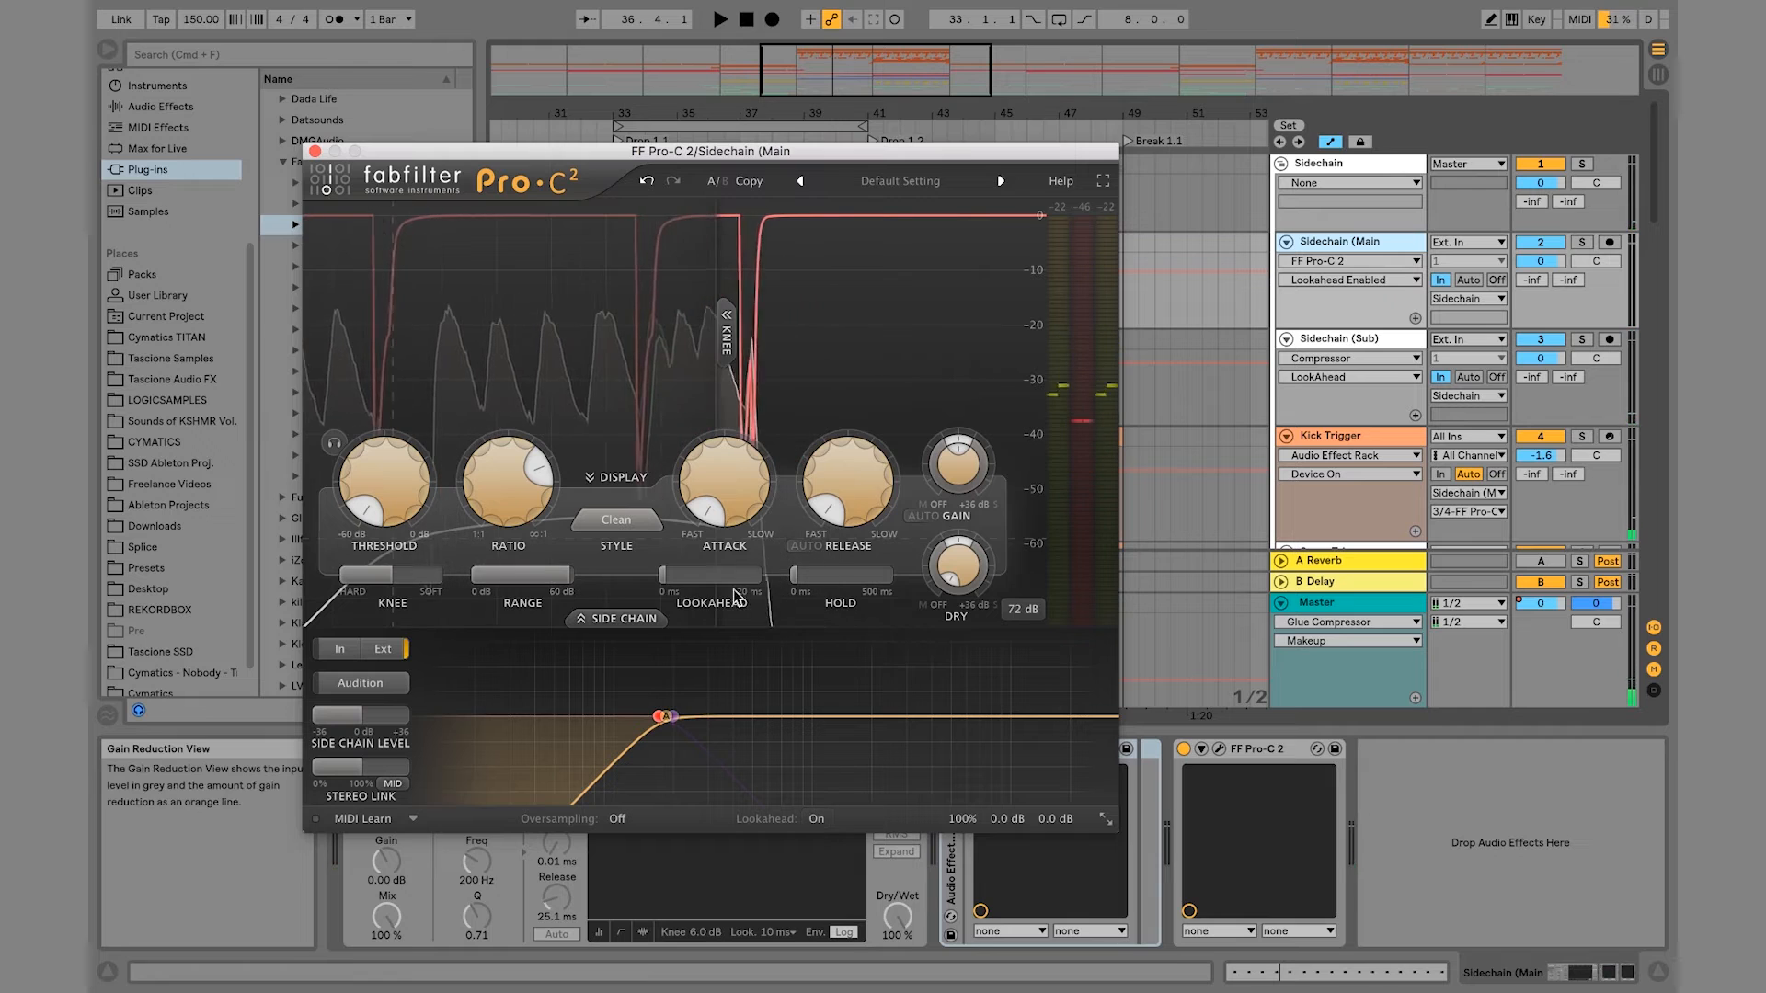
drag(727, 576, 809, 572)
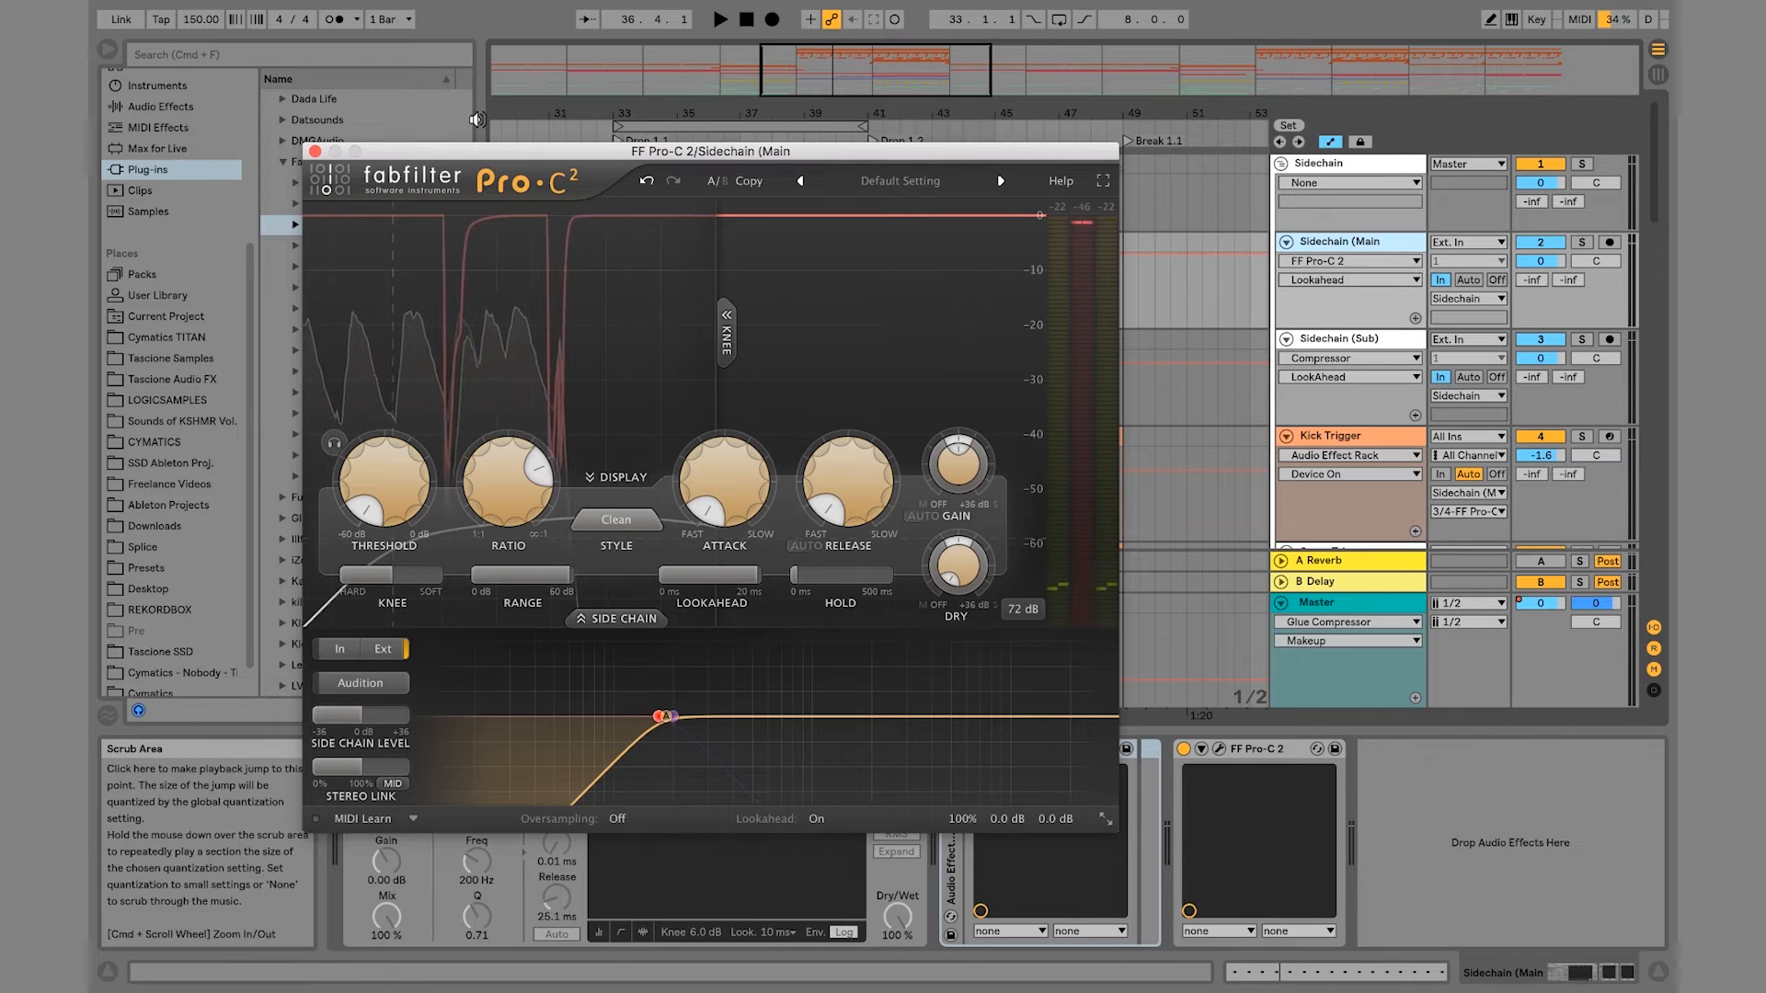
click(315, 152)
click(1221, 750)
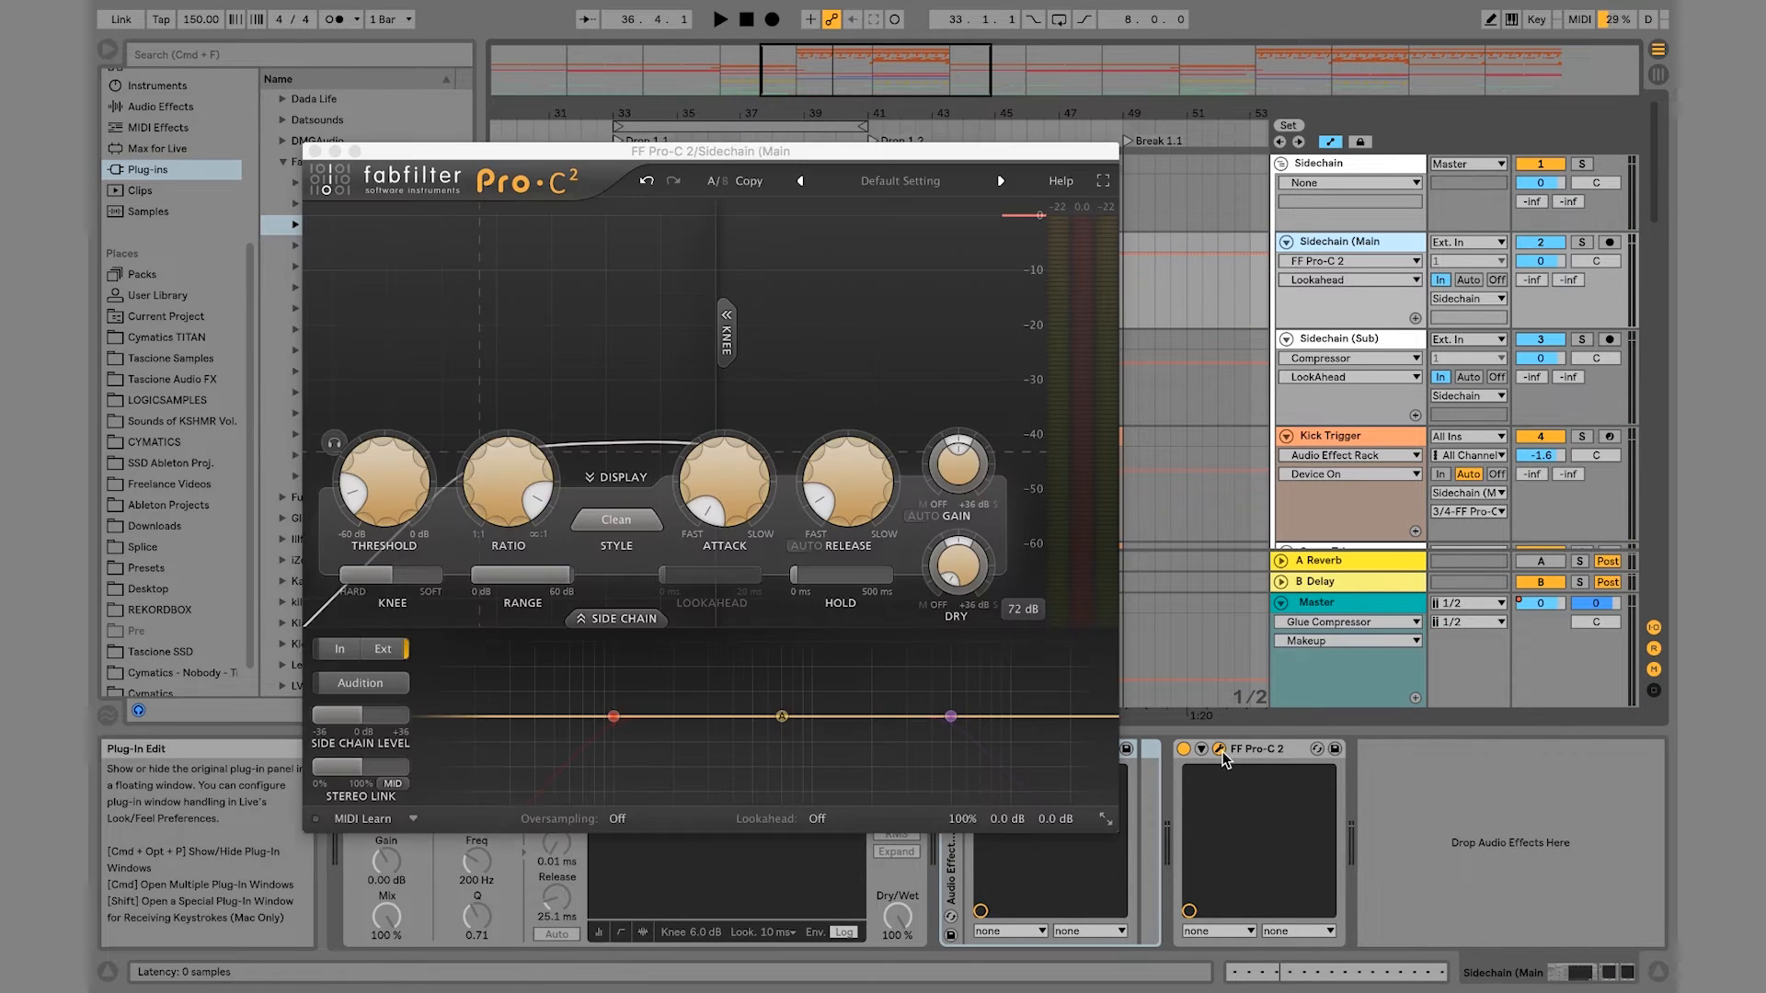
click(813, 818)
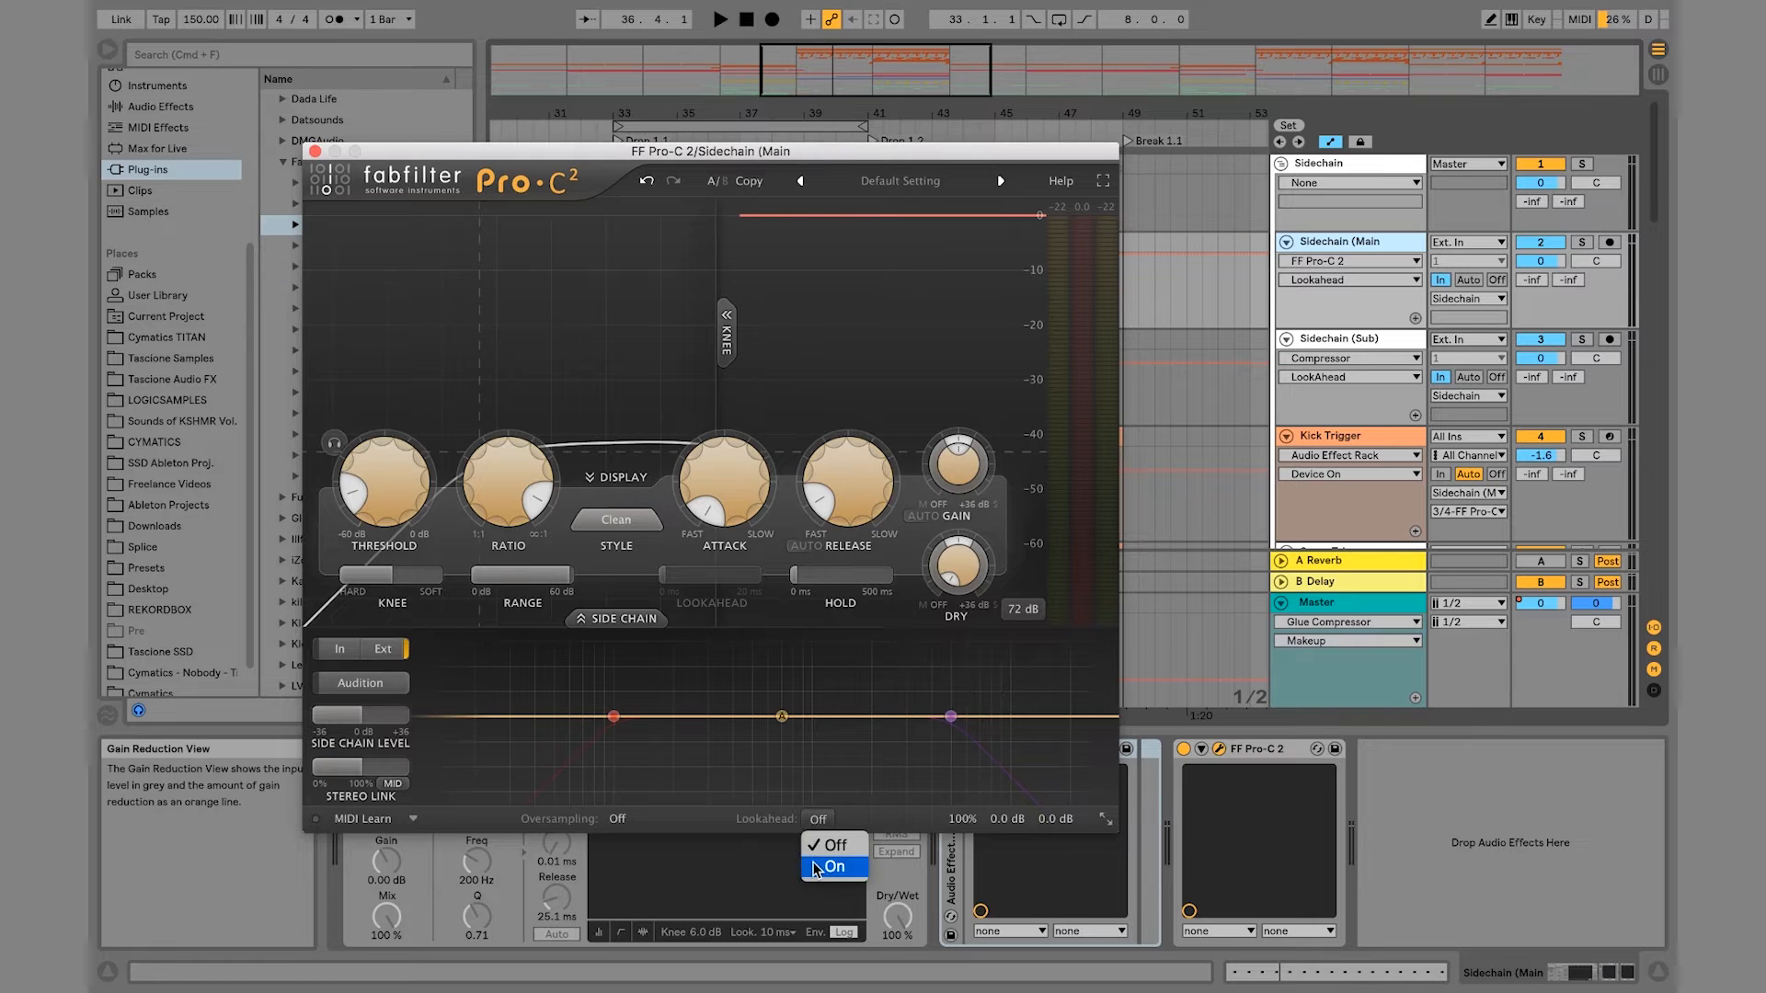
click(816, 868)
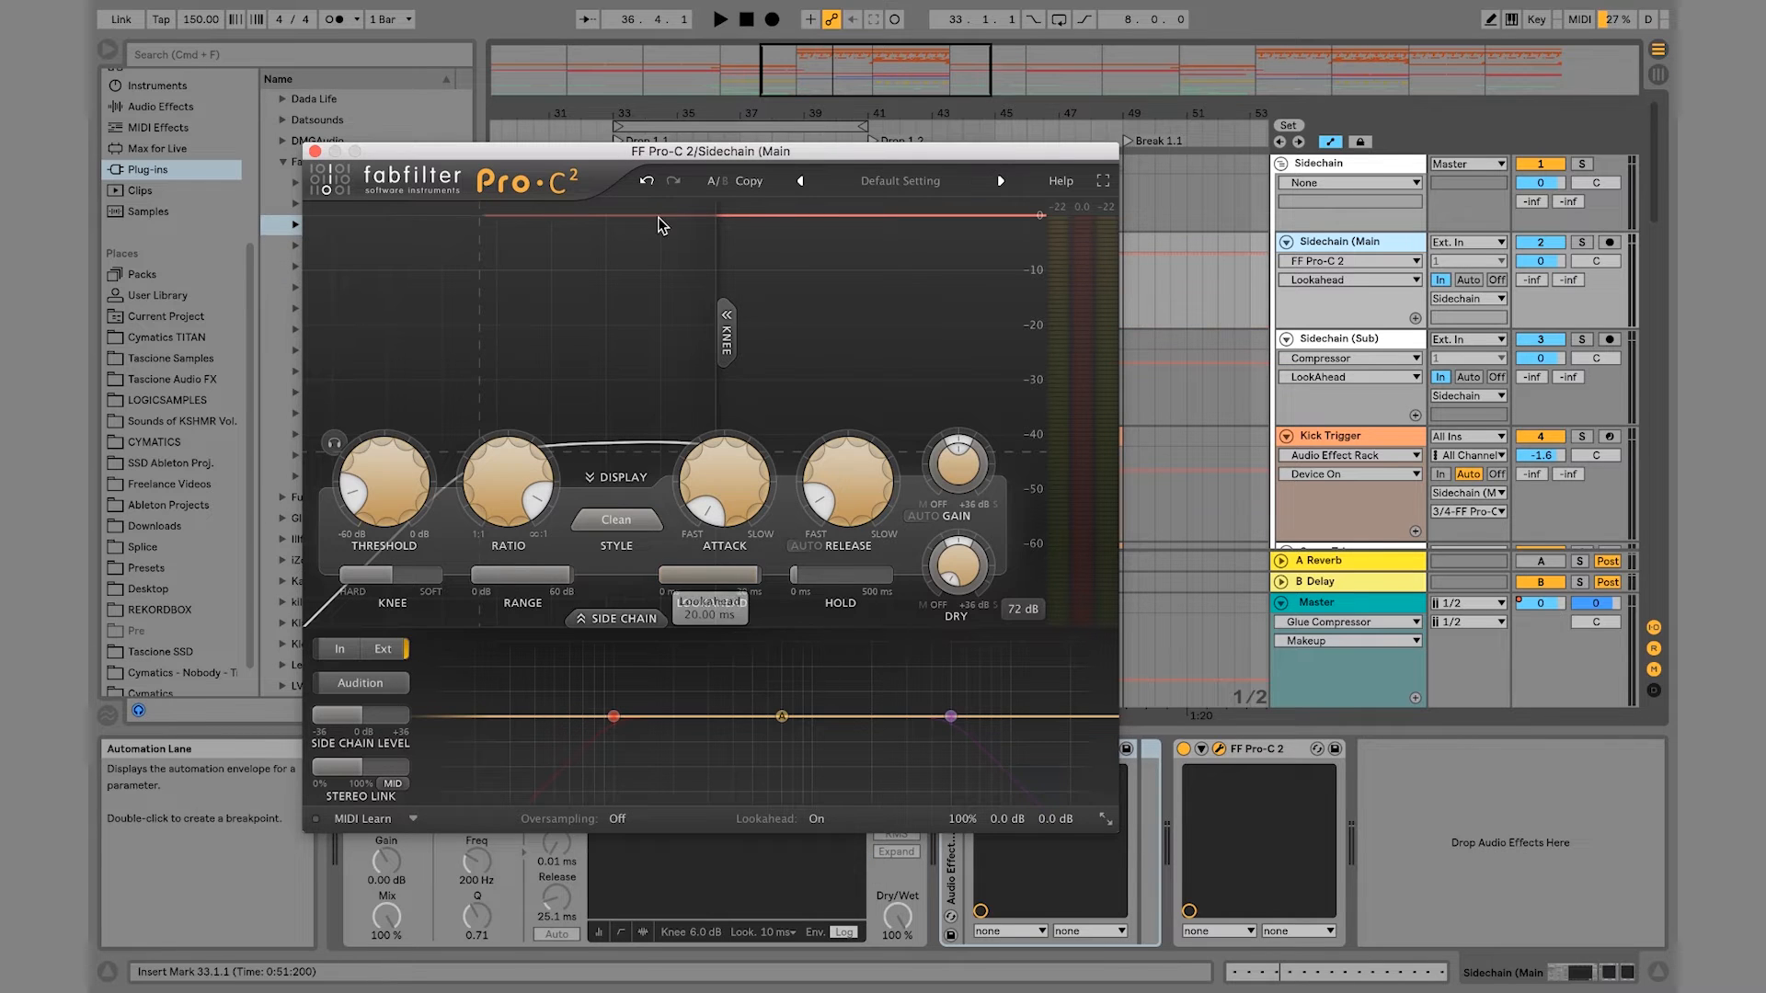
click(317, 152)
Step: Play the drop and raise the grouped FF Pro-C 2's threshold to about -29 dB
key(space)
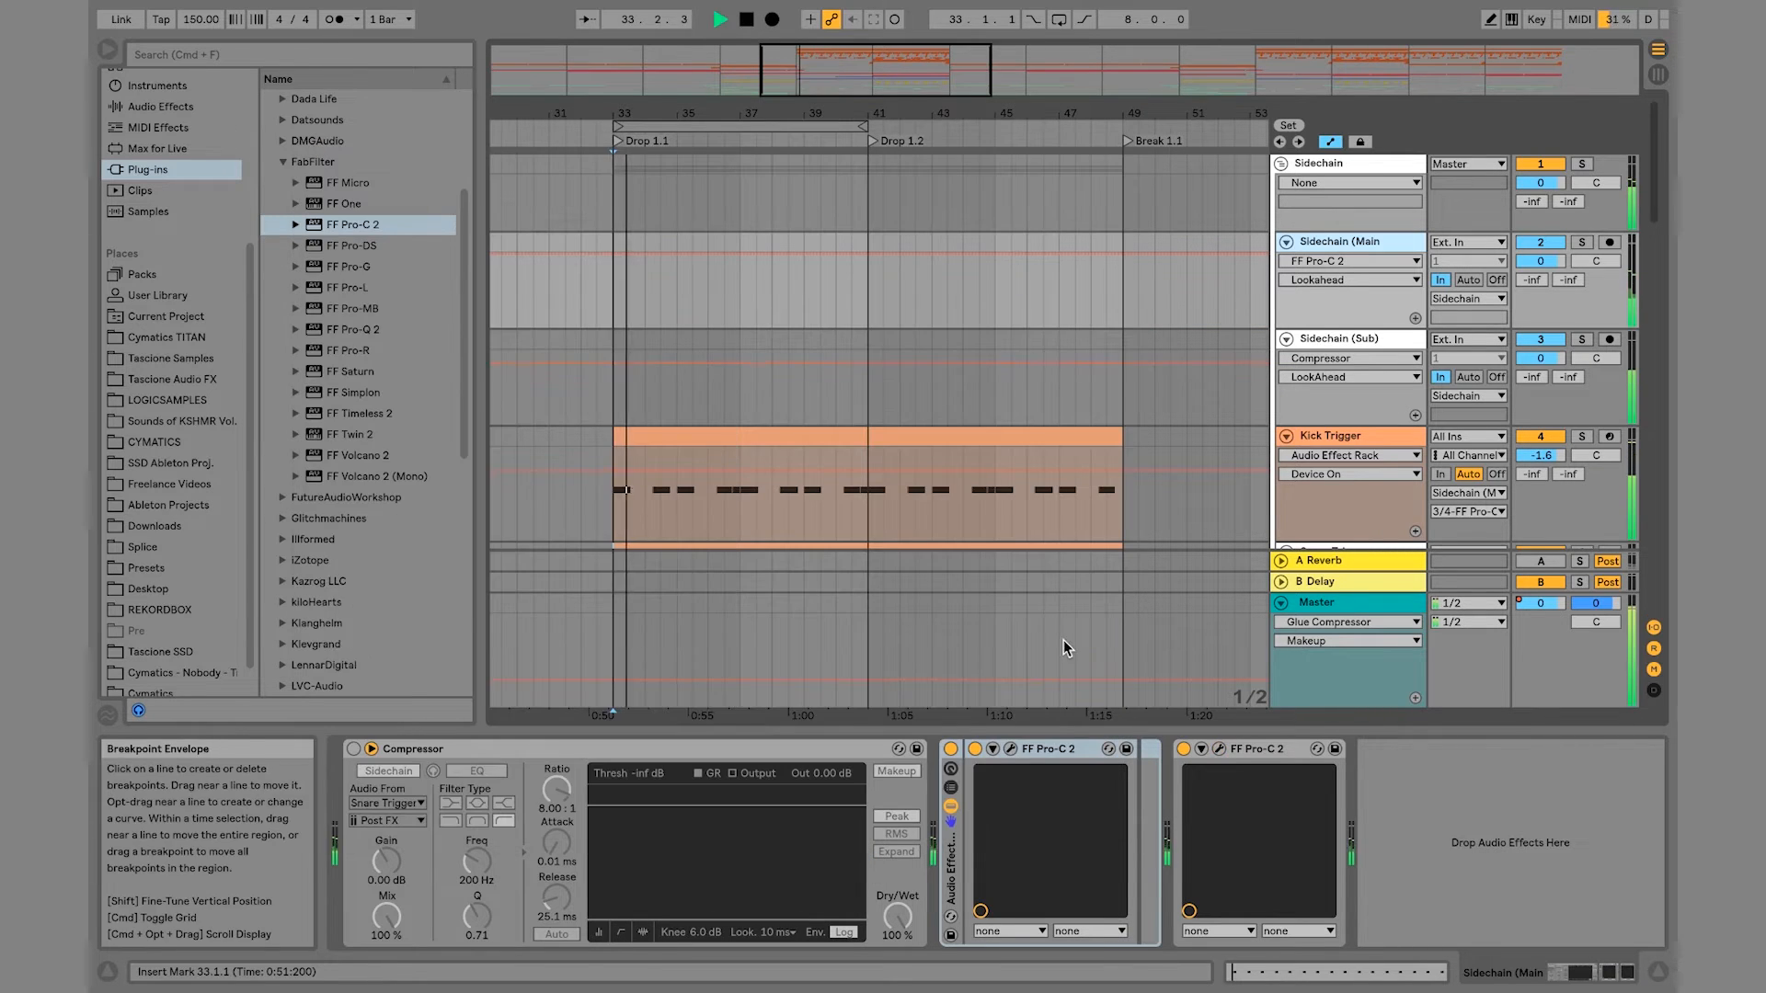
click(1011, 749)
mouse_move(403, 483)
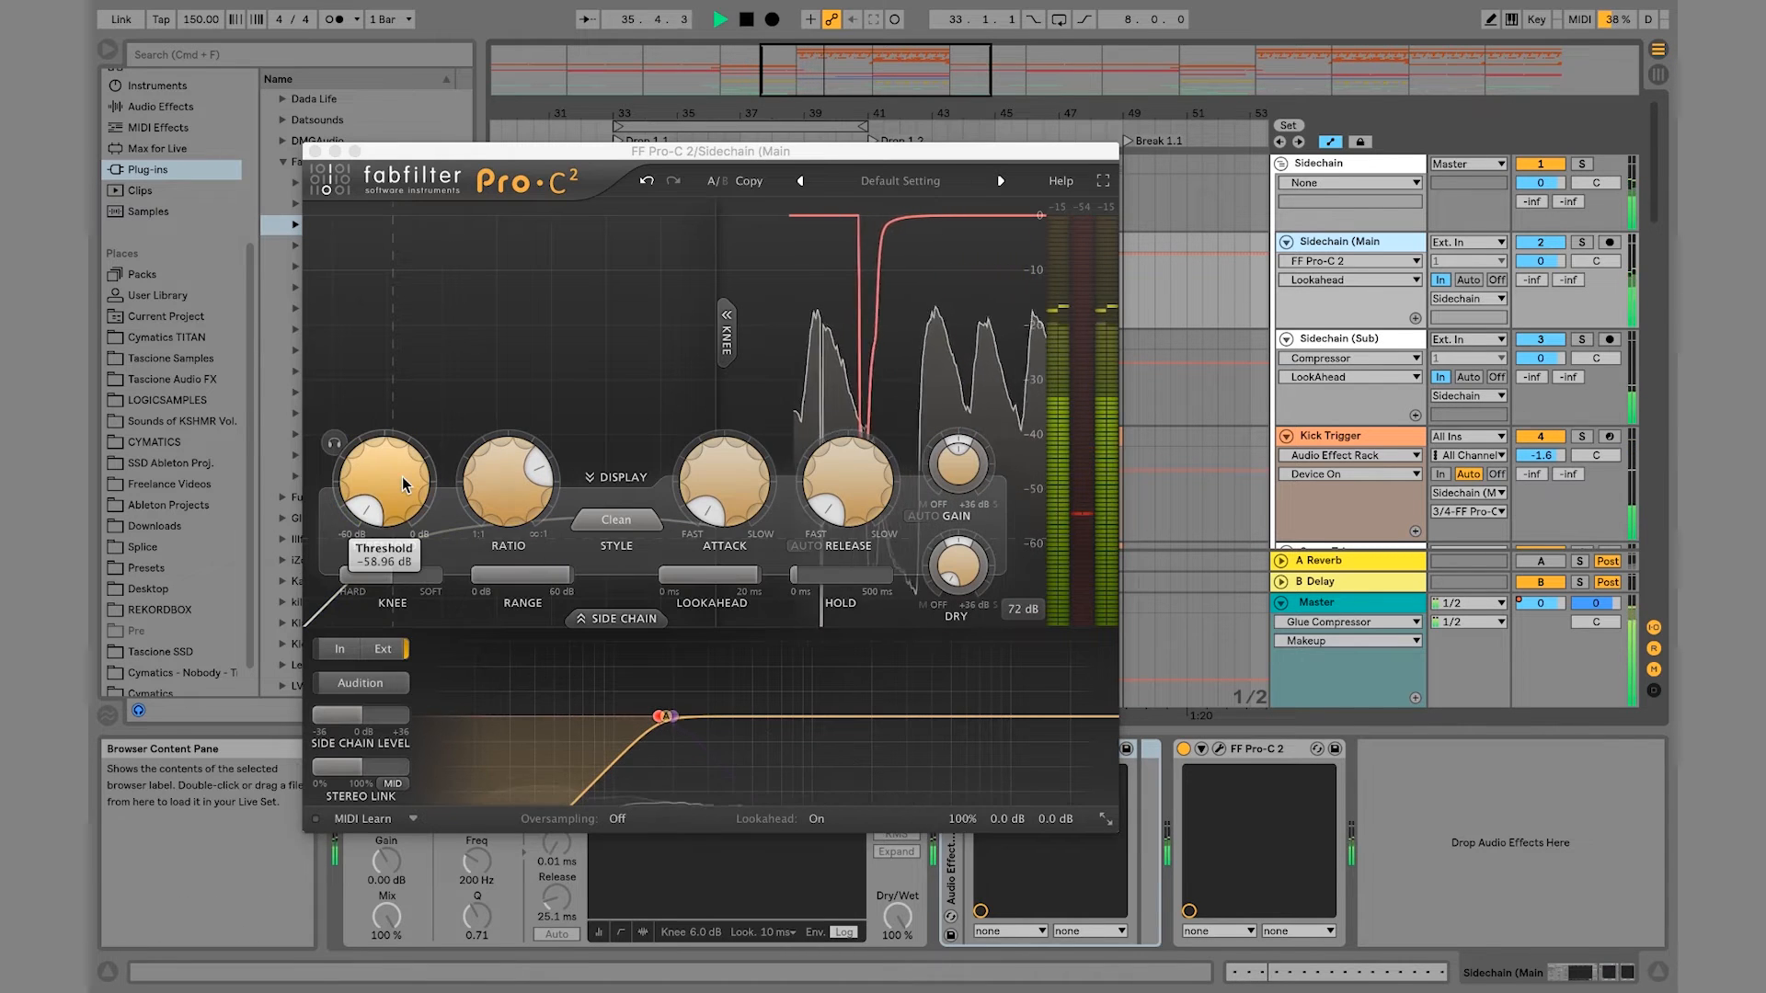
drag(403, 483, 393, 398)
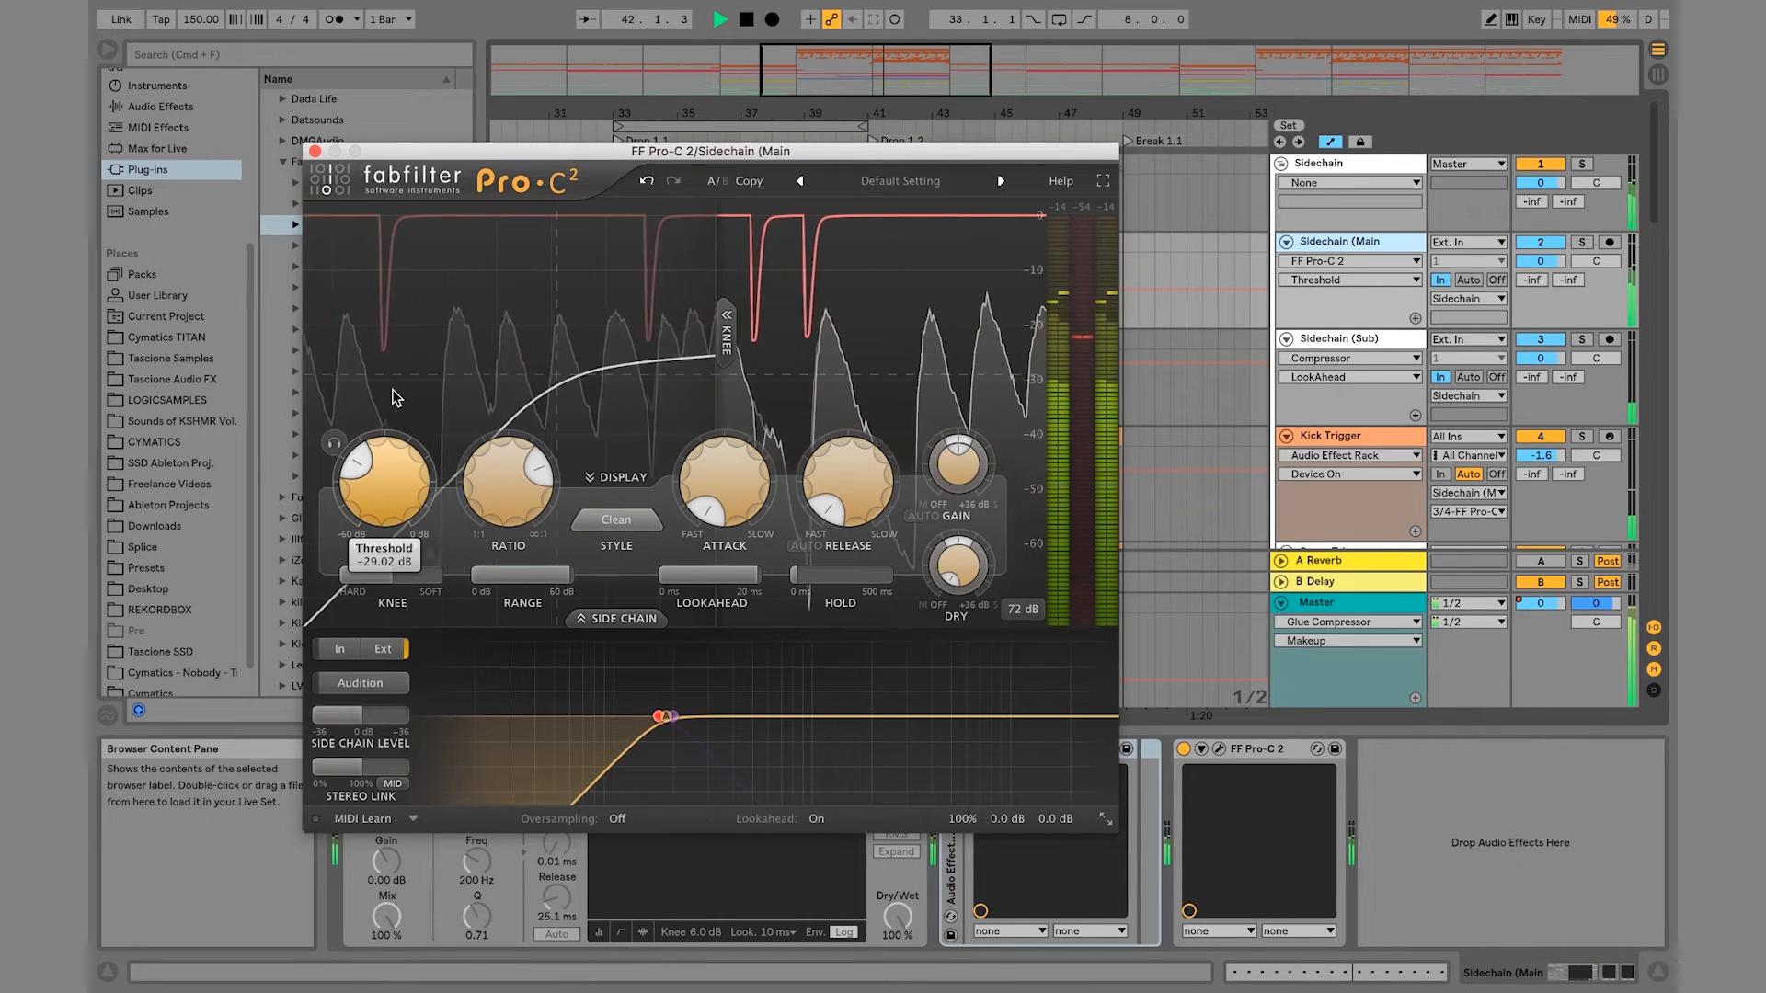
click(315, 152)
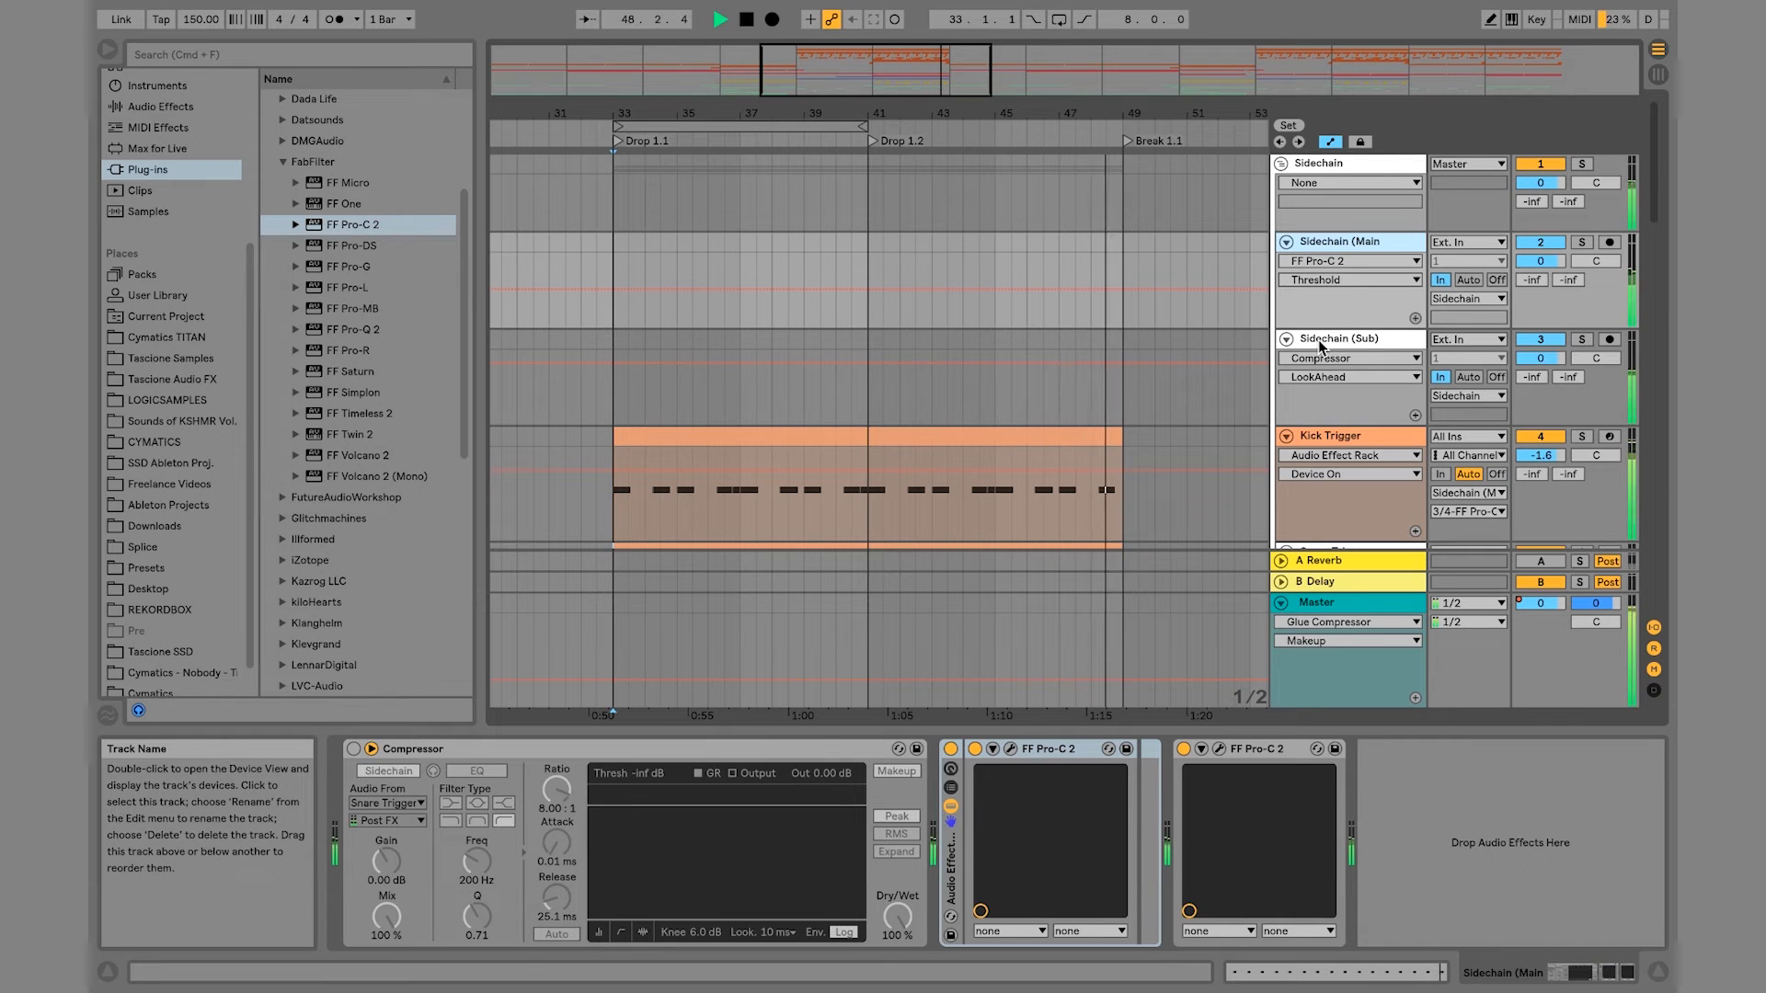
key(space)
Step: Deactivate the Audio Effect Rack and the second FF Pro-C 2, and activate the stock Compressor on Sidechain (Main)
click(951, 748)
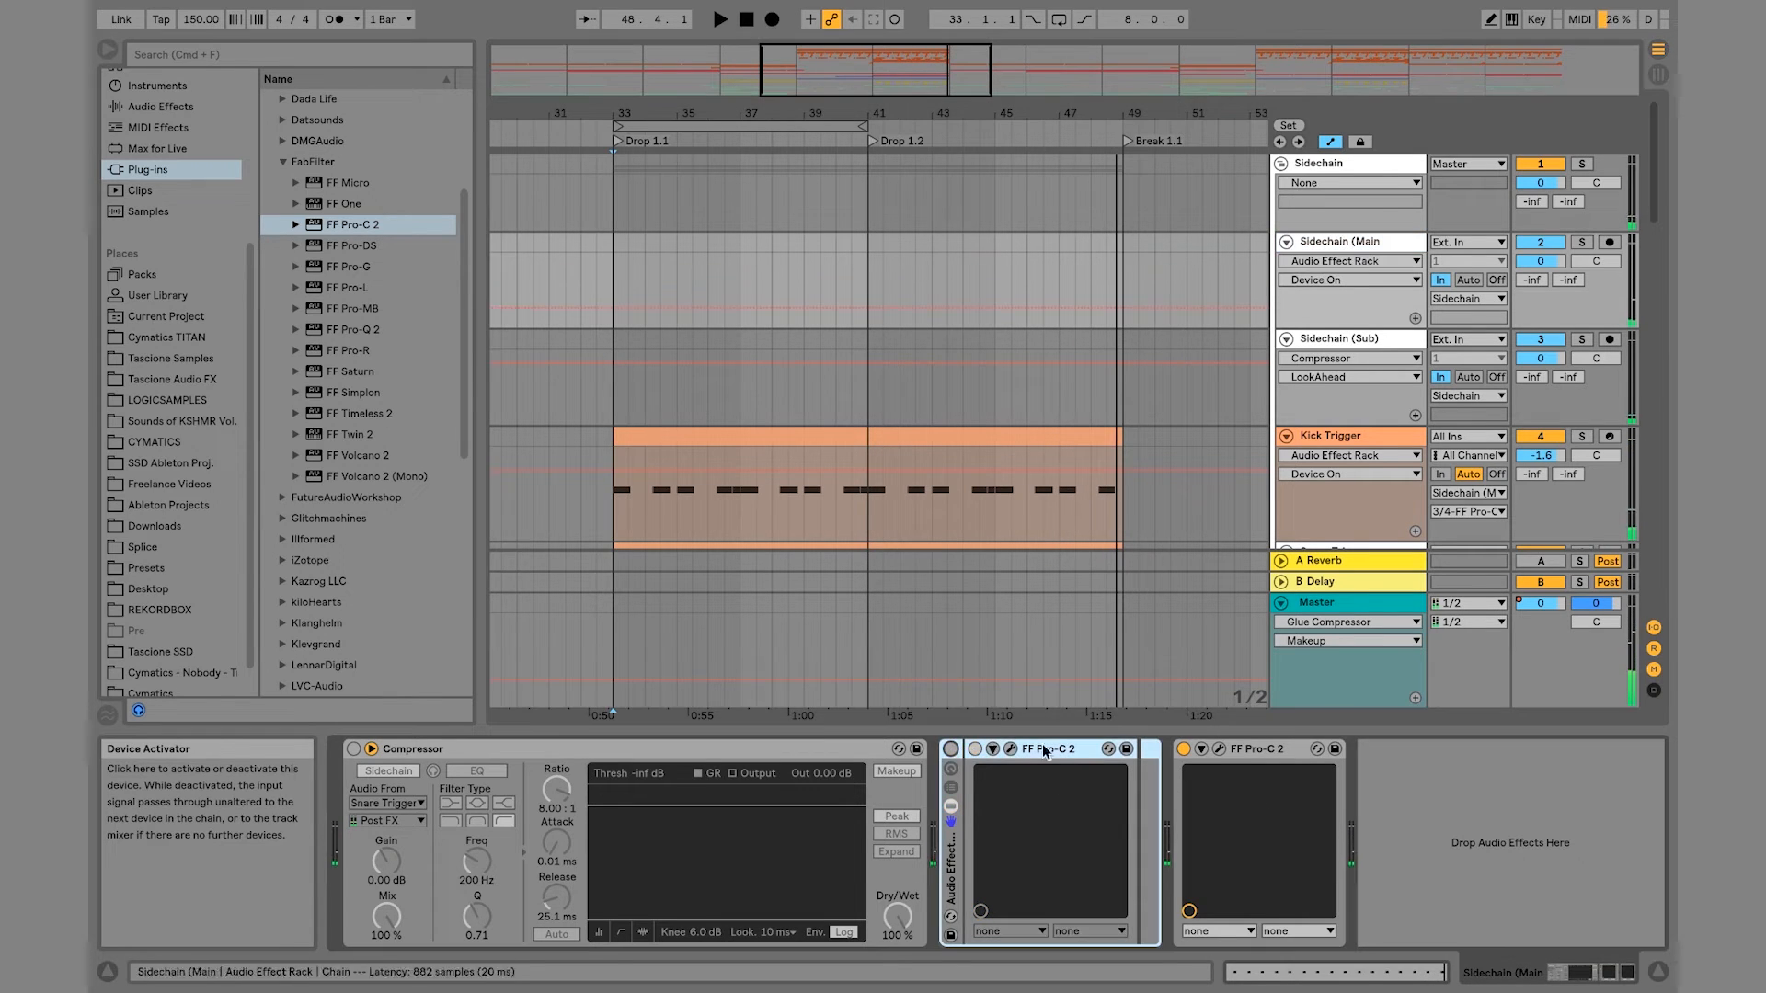
click(1184, 749)
scroll(1013, 359, down, 3)
scroll(1013, 359, down, 1)
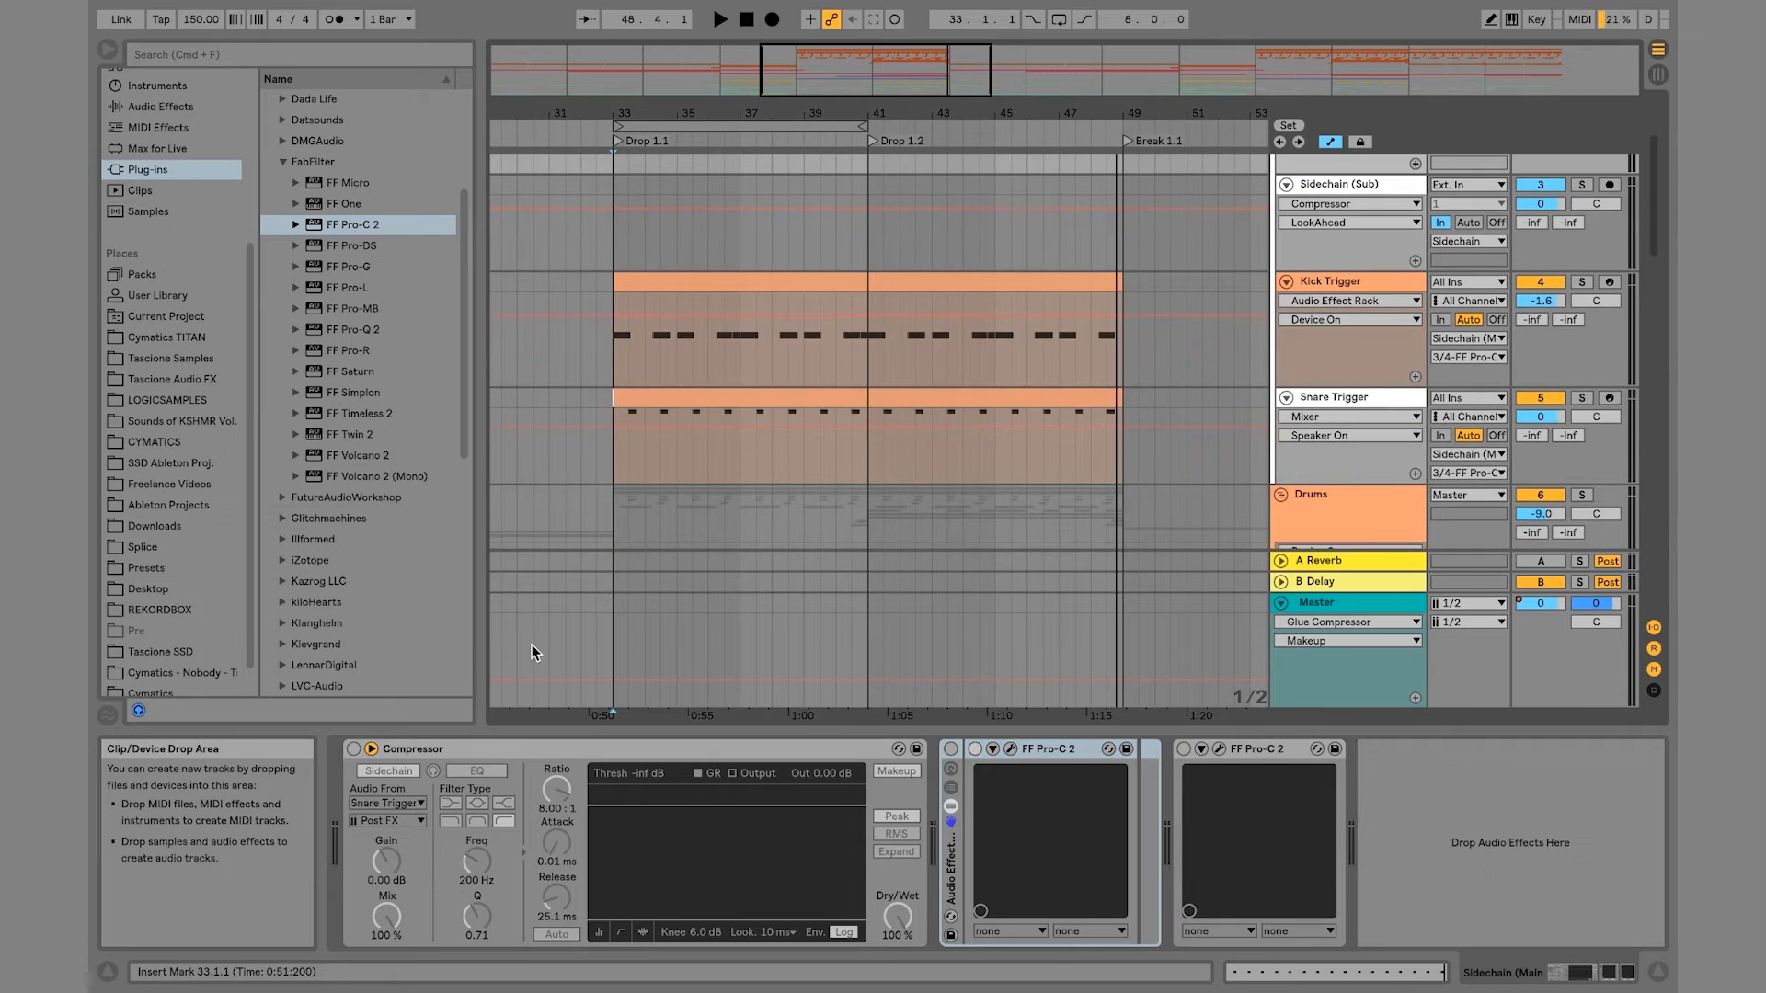
click(353, 749)
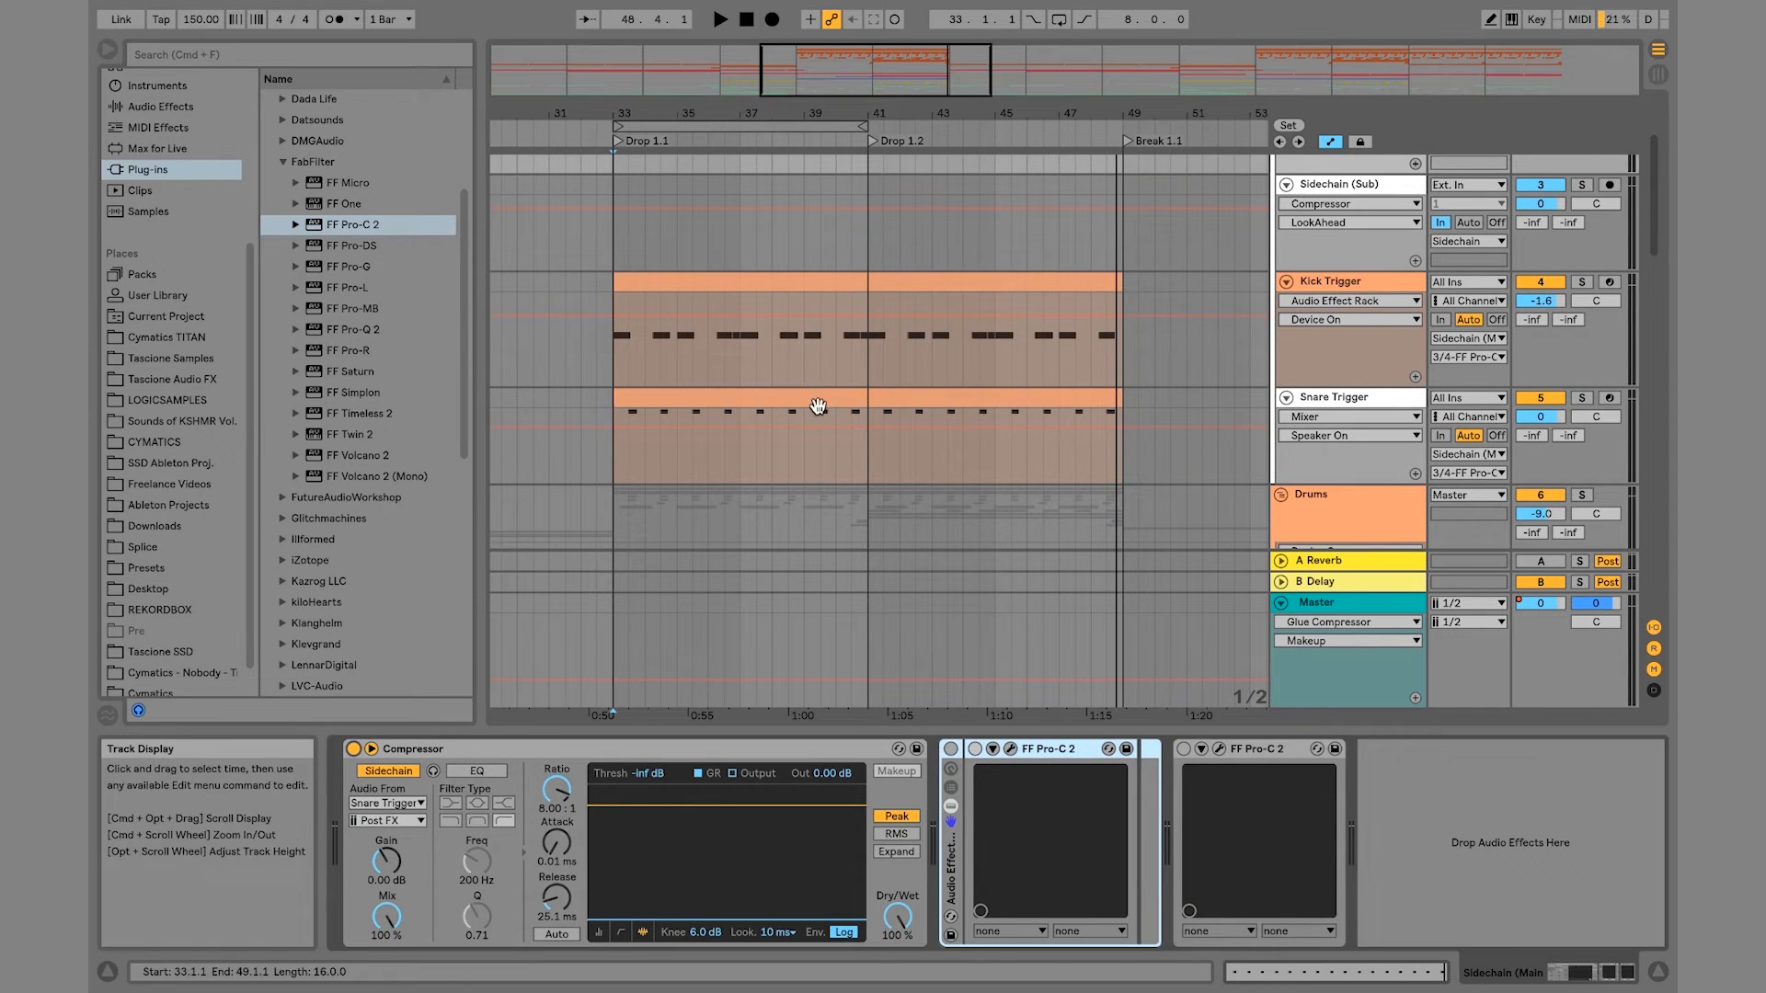
Step: Copy all notes of the Kick Trigger clip into the Snare Trigger clip and mute the Kick Trigger track
double_click(827, 278)
click(839, 780)
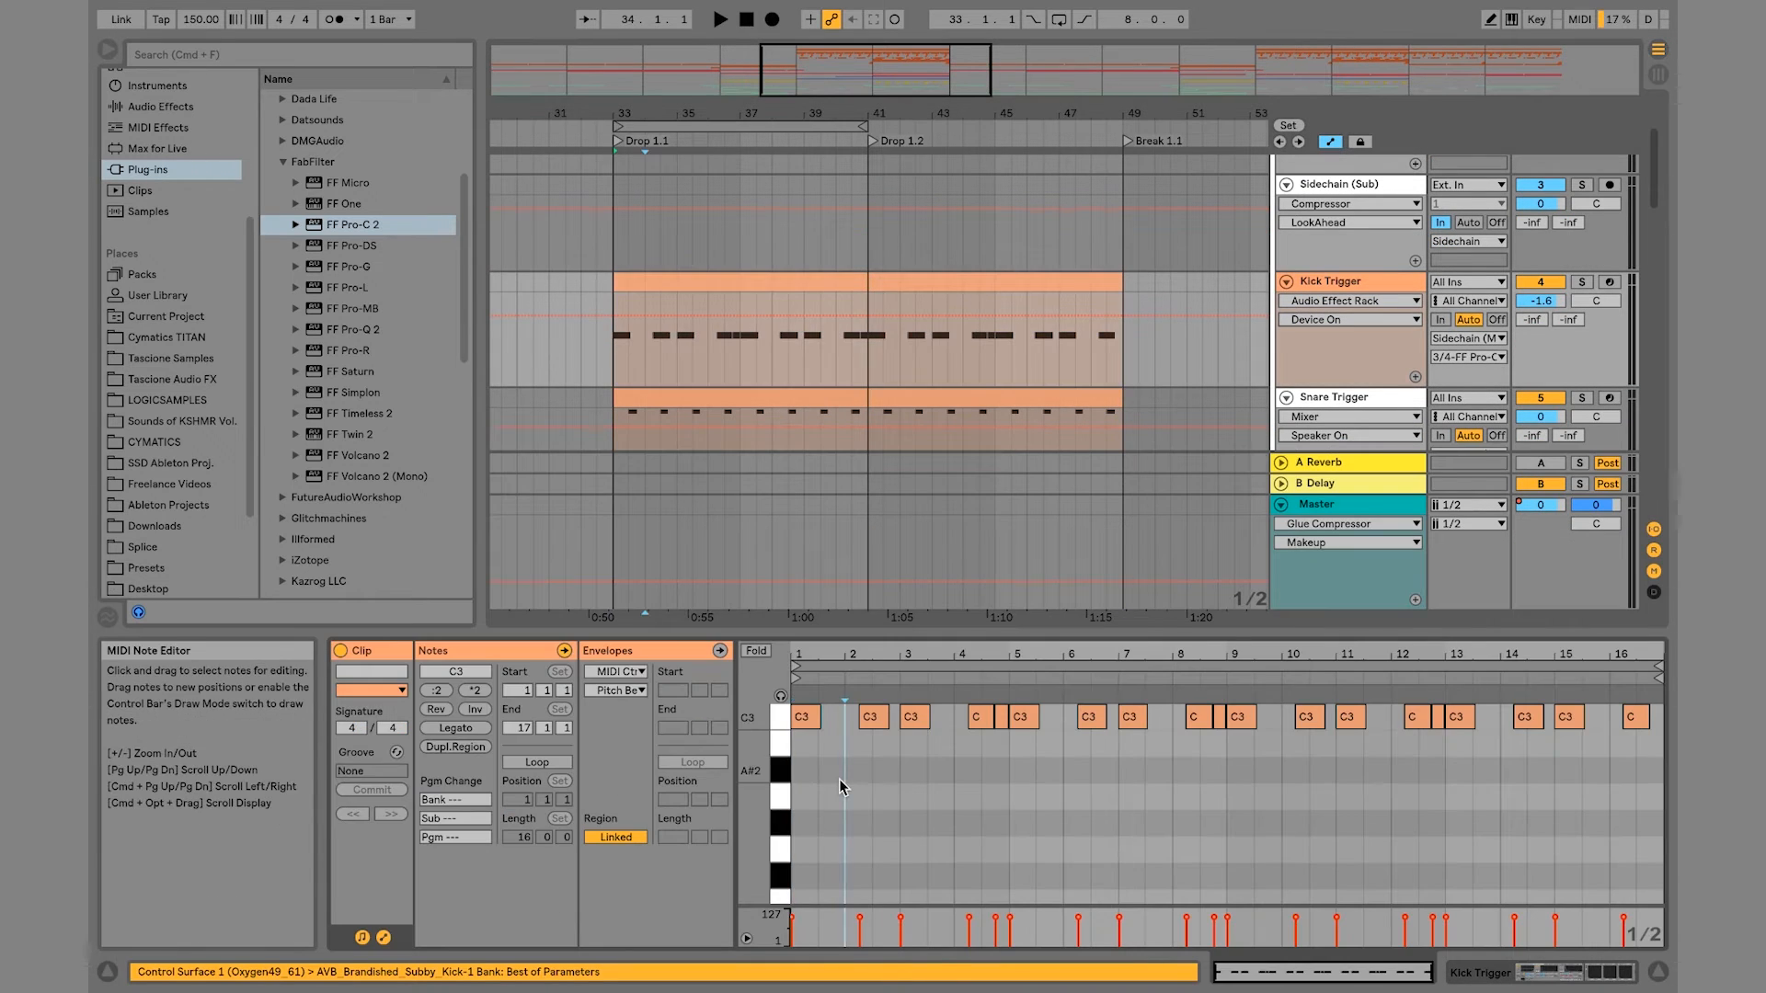
key(super+a)
click(837, 395)
scroll(839, 405, down, 1)
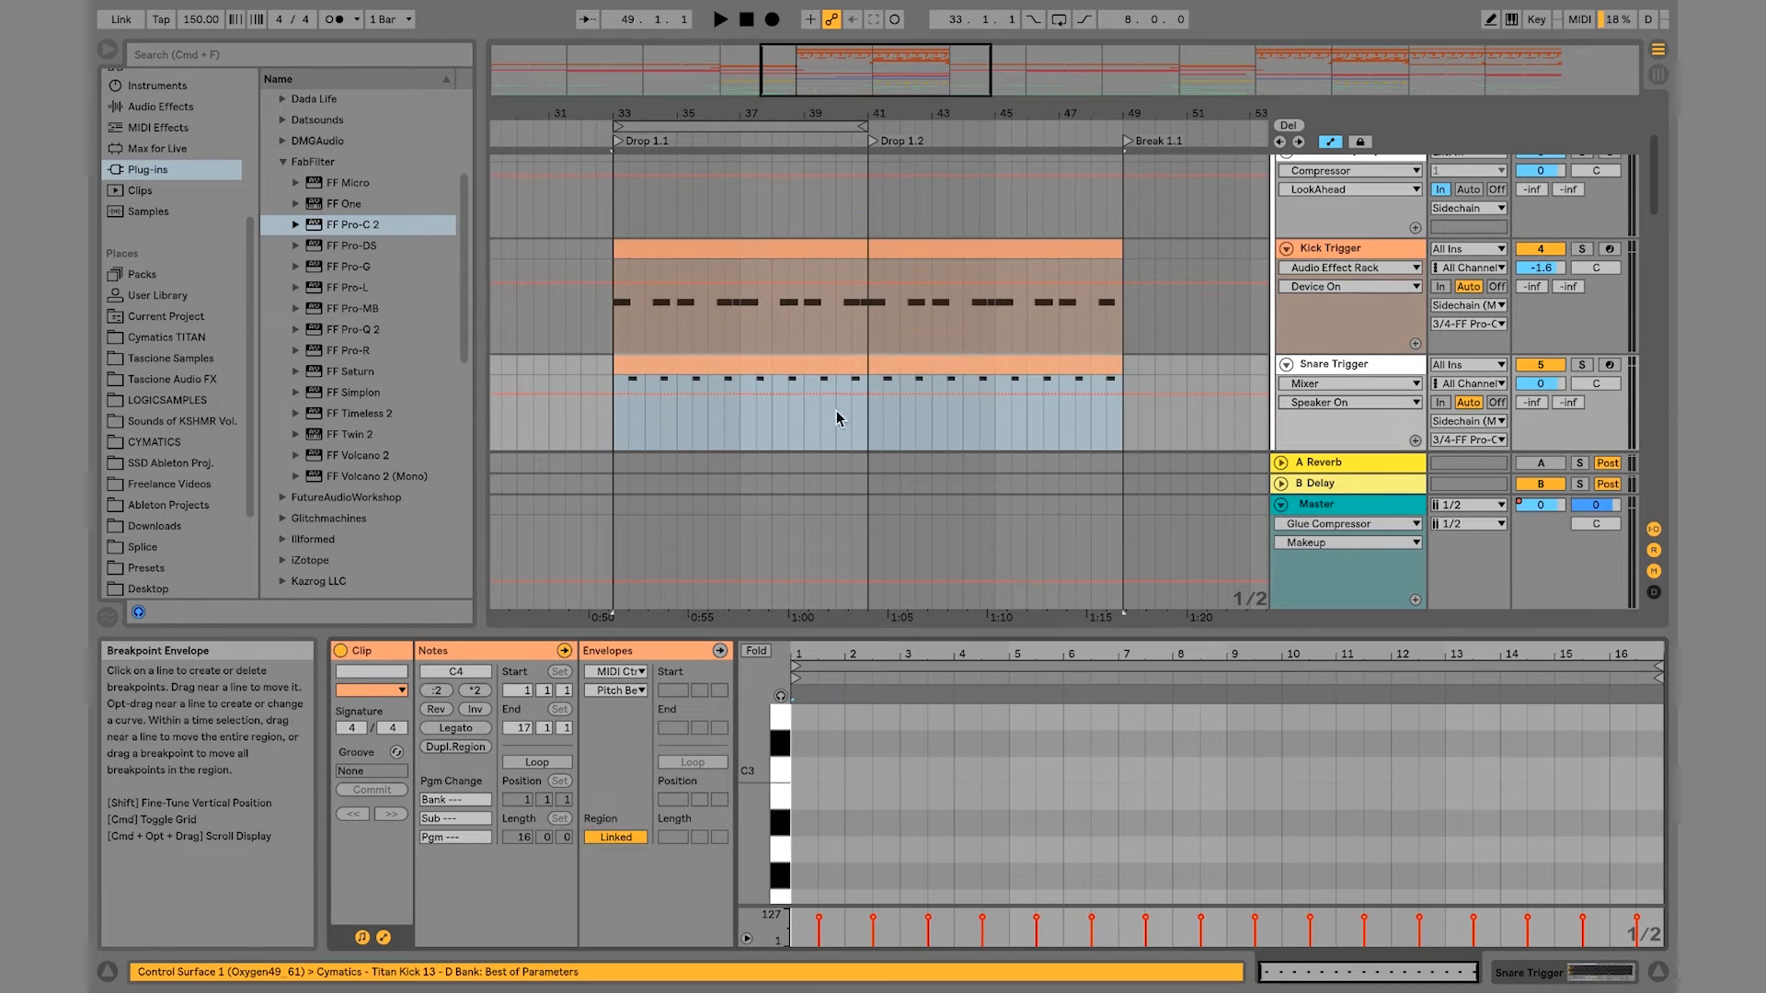
click(1537, 250)
Step: Play the drop and watch the stock Compressor's gain reduction on the Sidechain (Main) track
key(space)
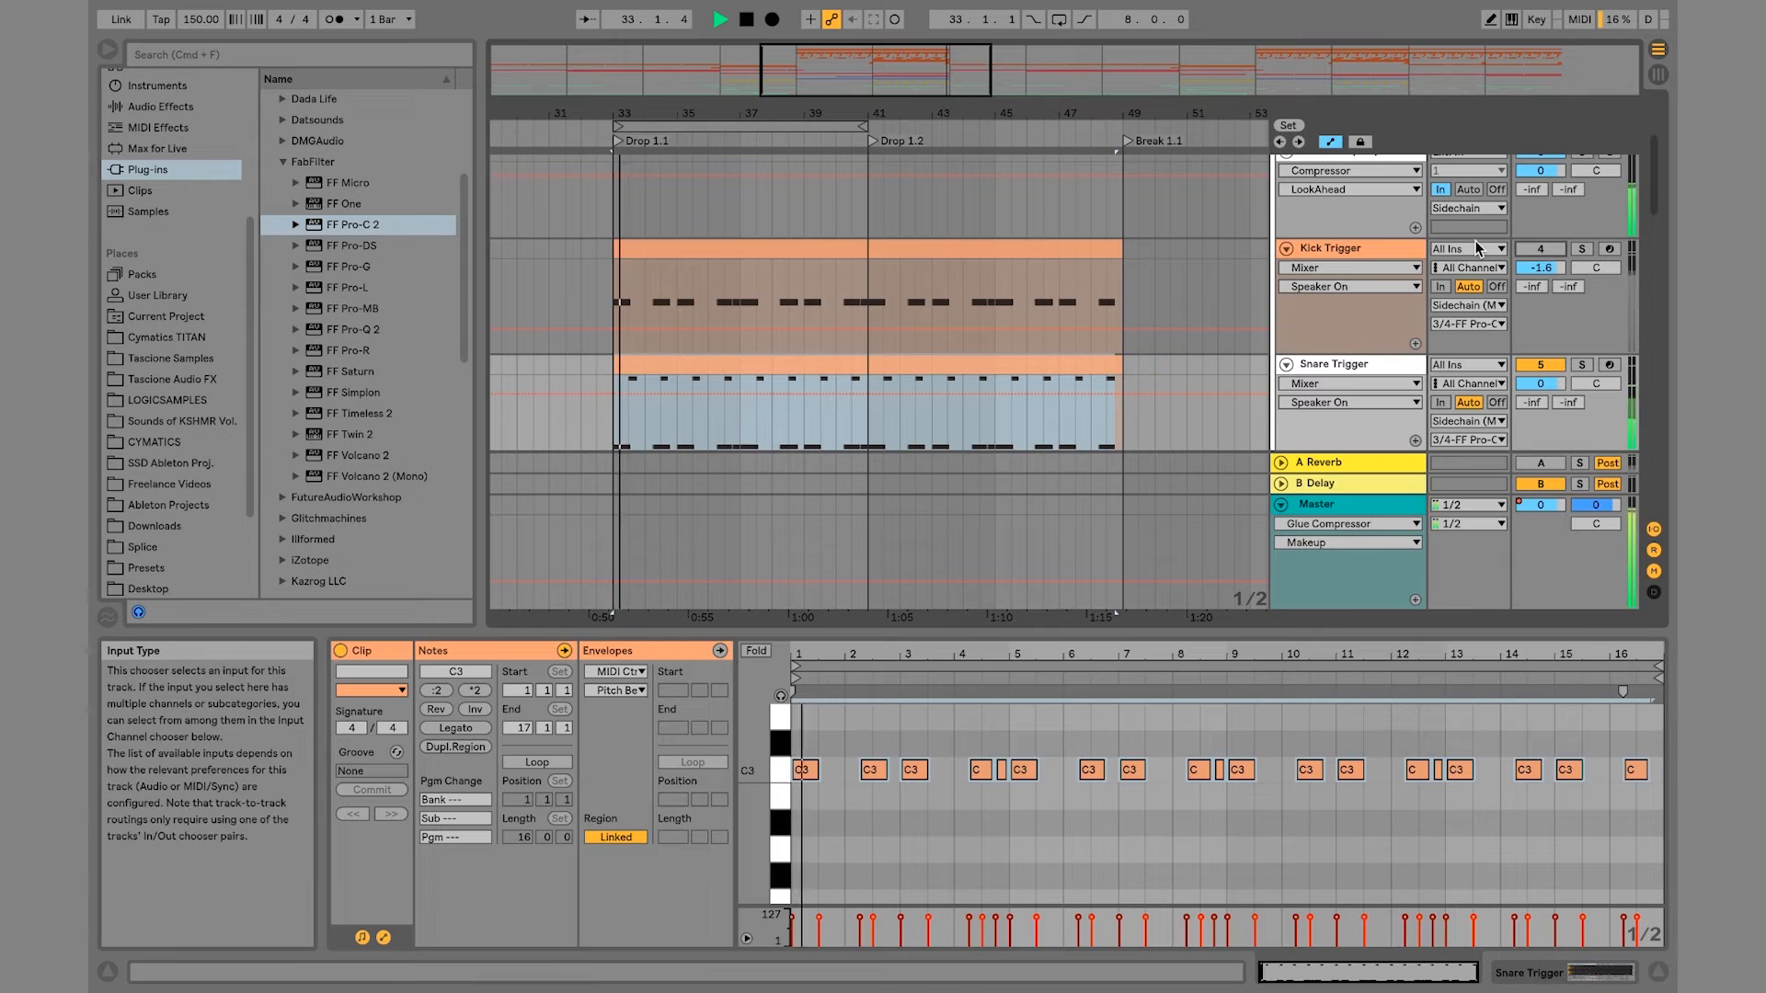
click(1475, 240)
scroll(1374, 189, up, 3)
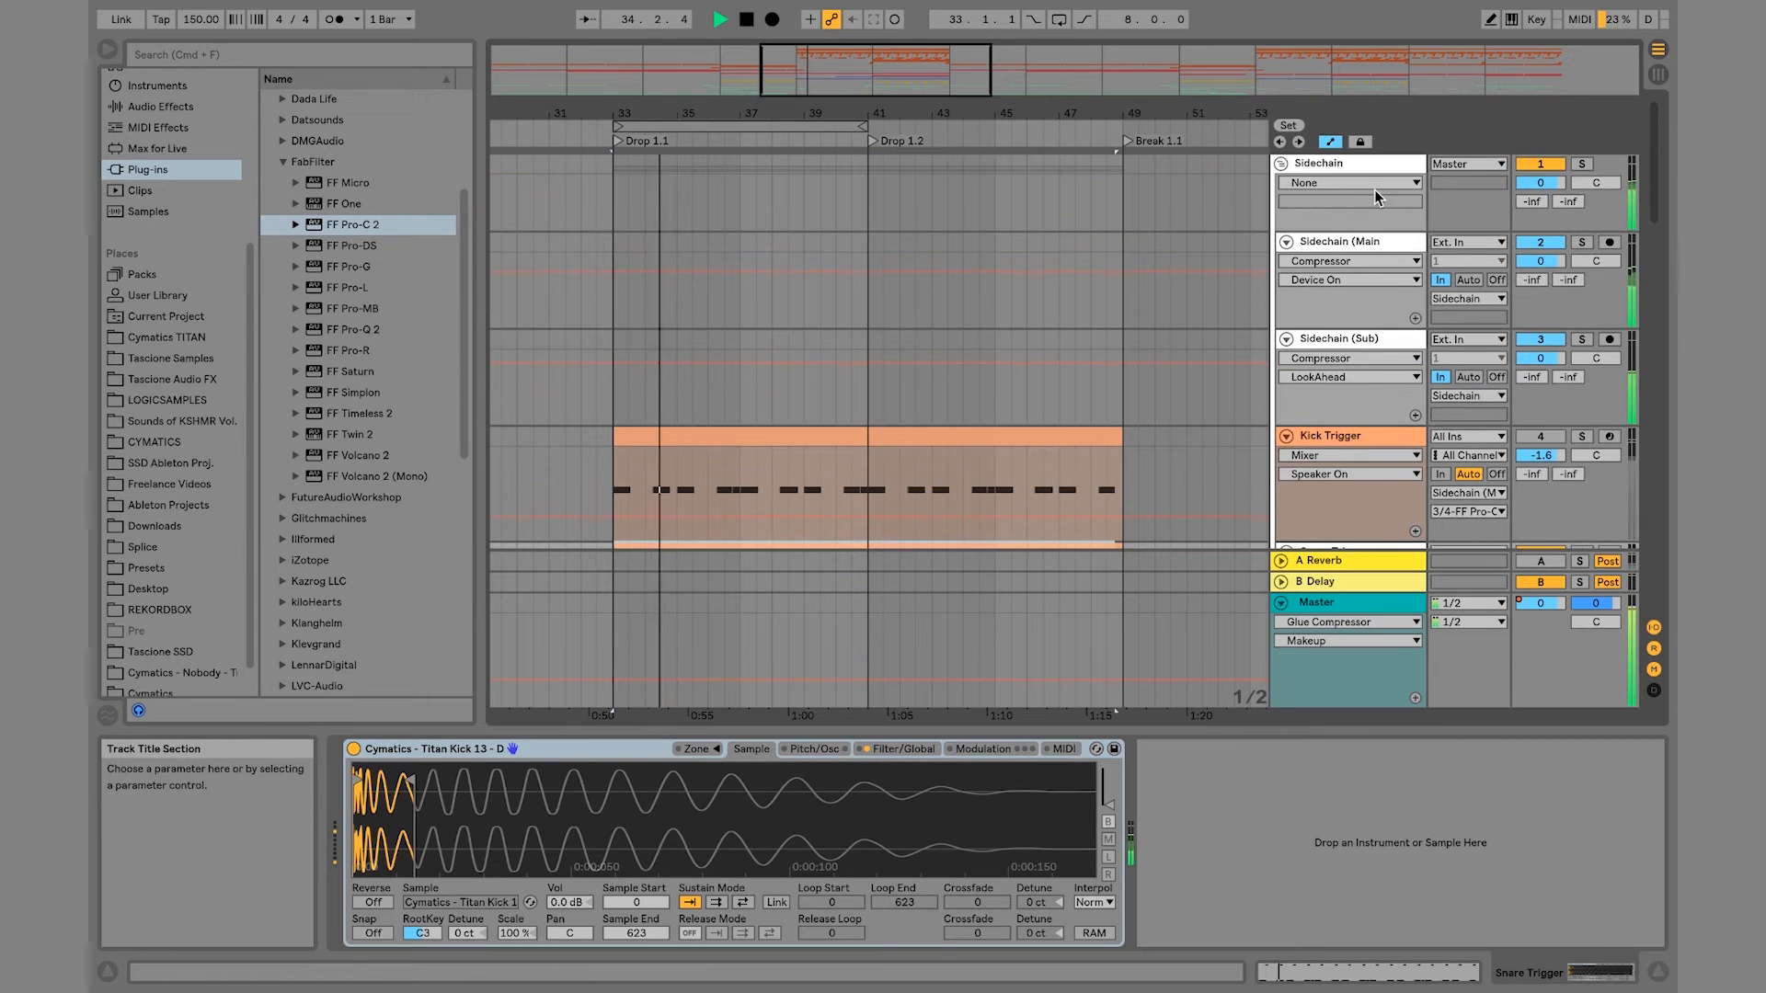
click(1374, 242)
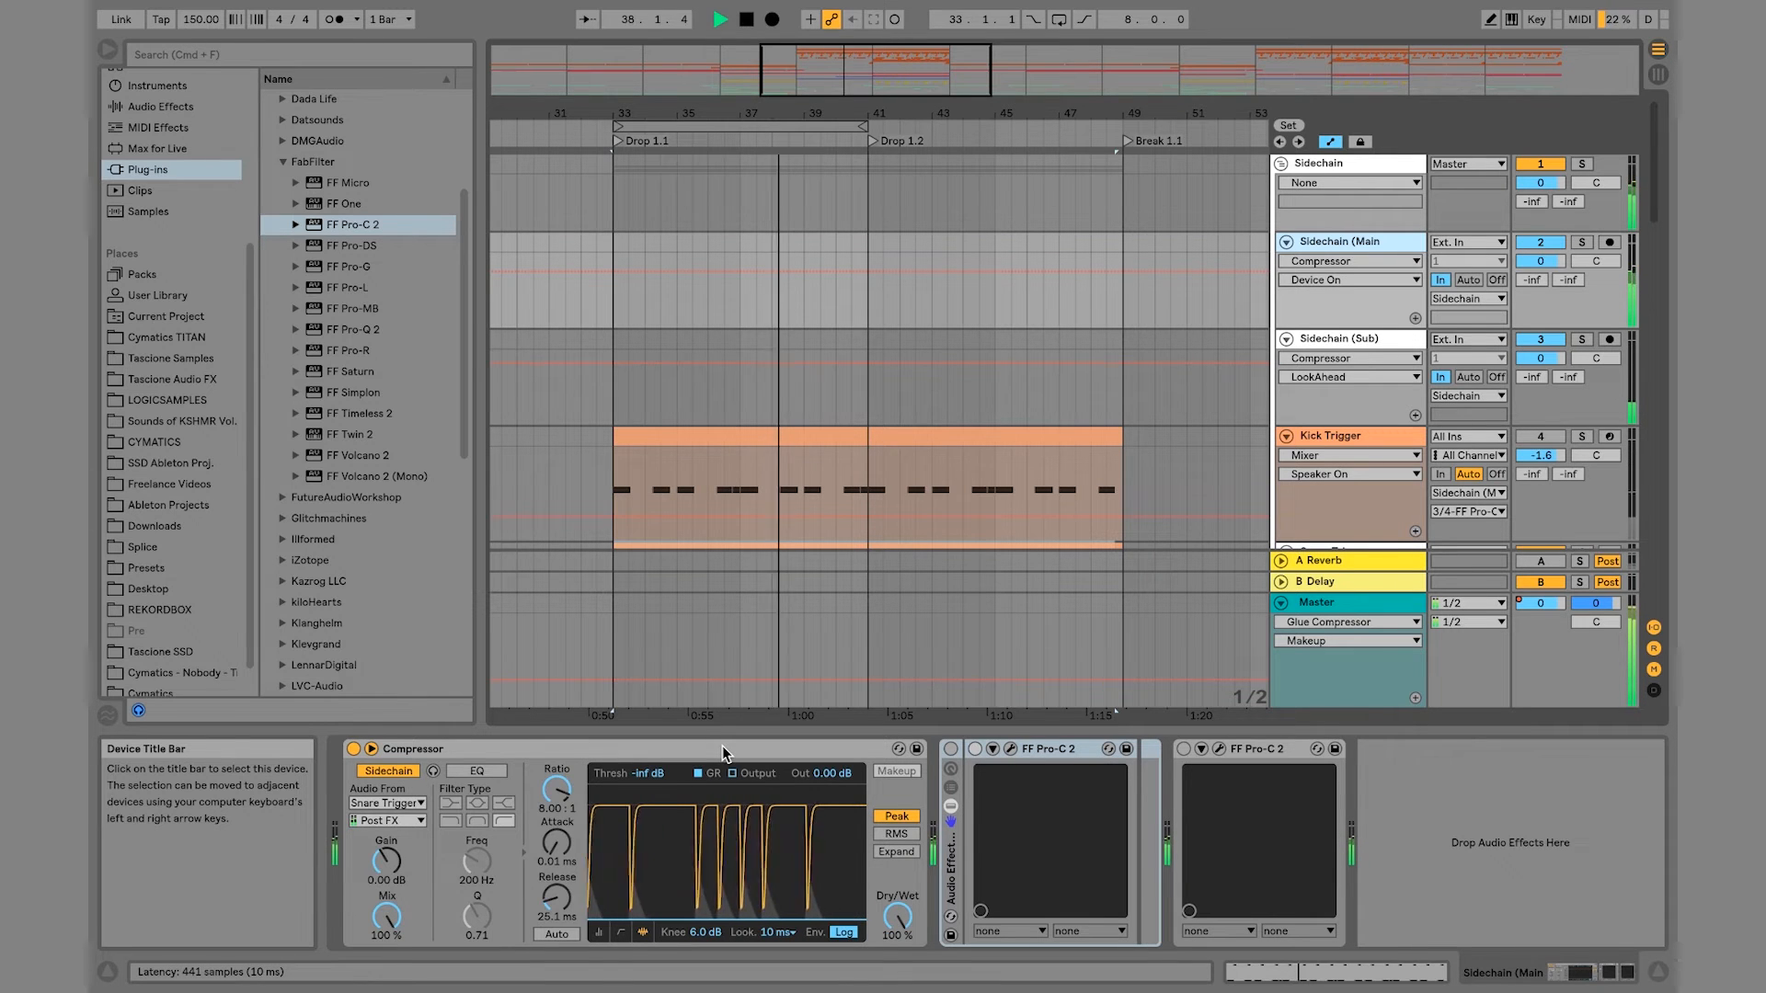
key(space)
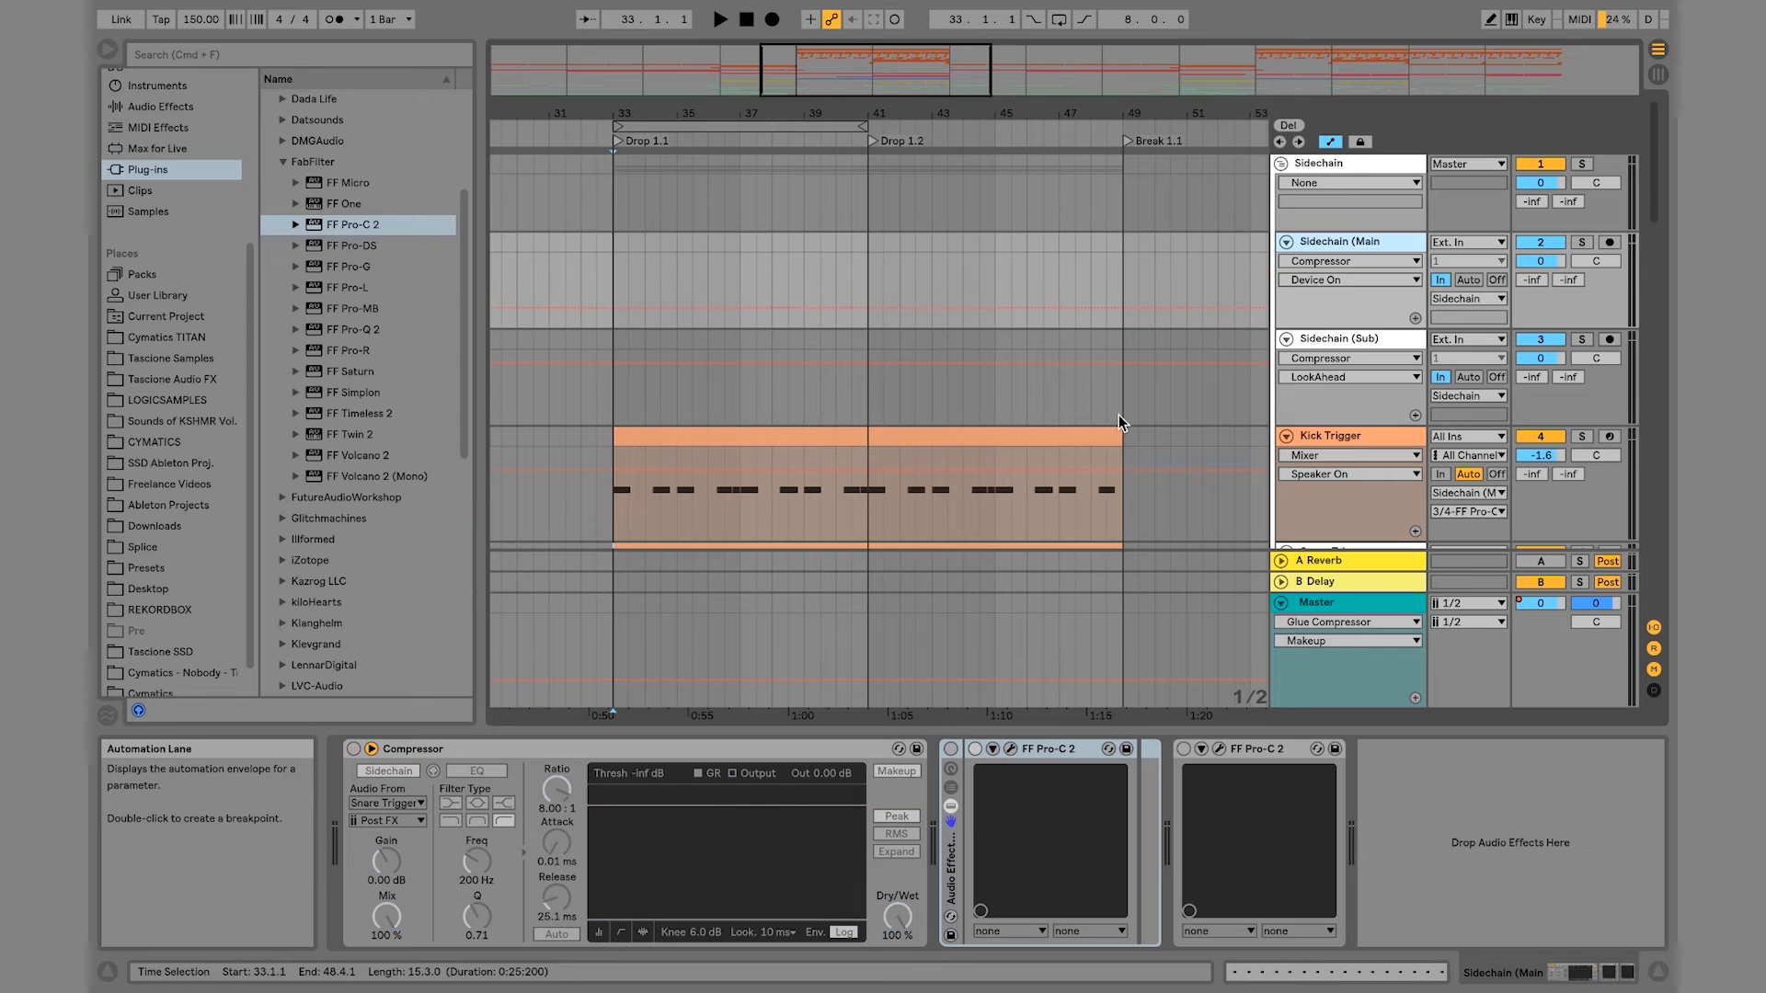
Step: Reactivate the Audio Effect Rack and both FF Pro-C 2 compressors on Sidechain (Main) and play the drop
scroll(1118, 416, down, 4)
scroll(1333, 338, up, 2)
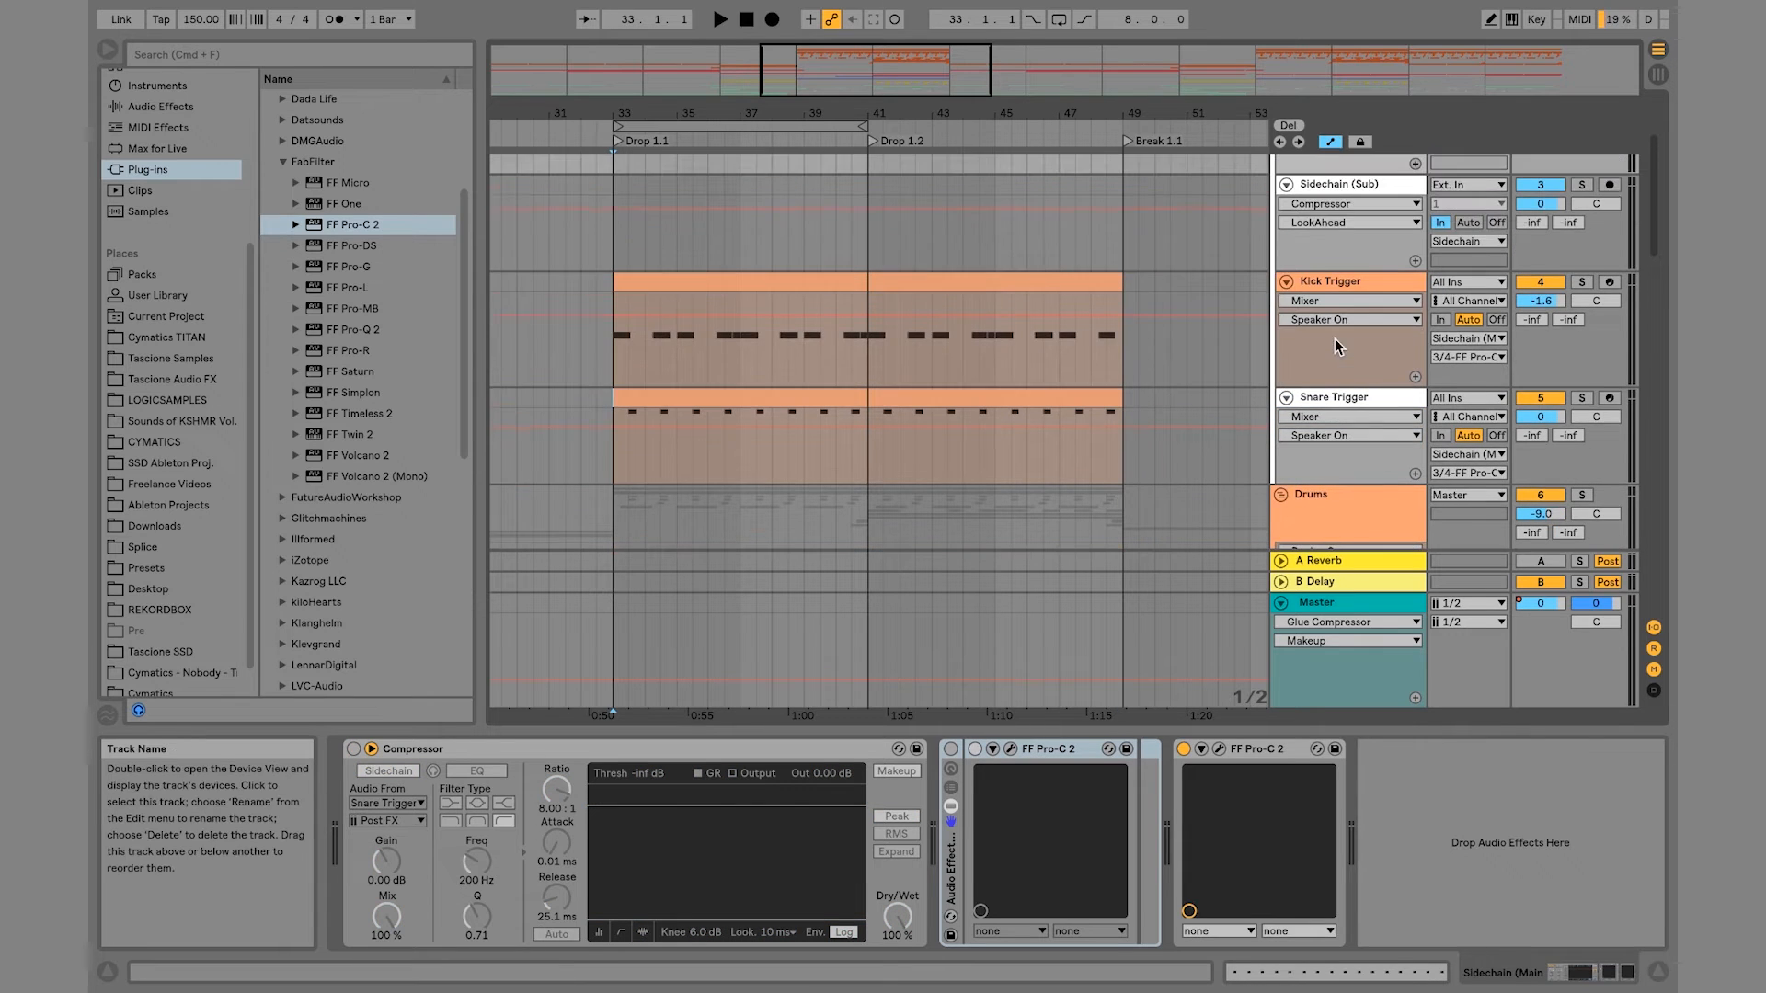
key(space)
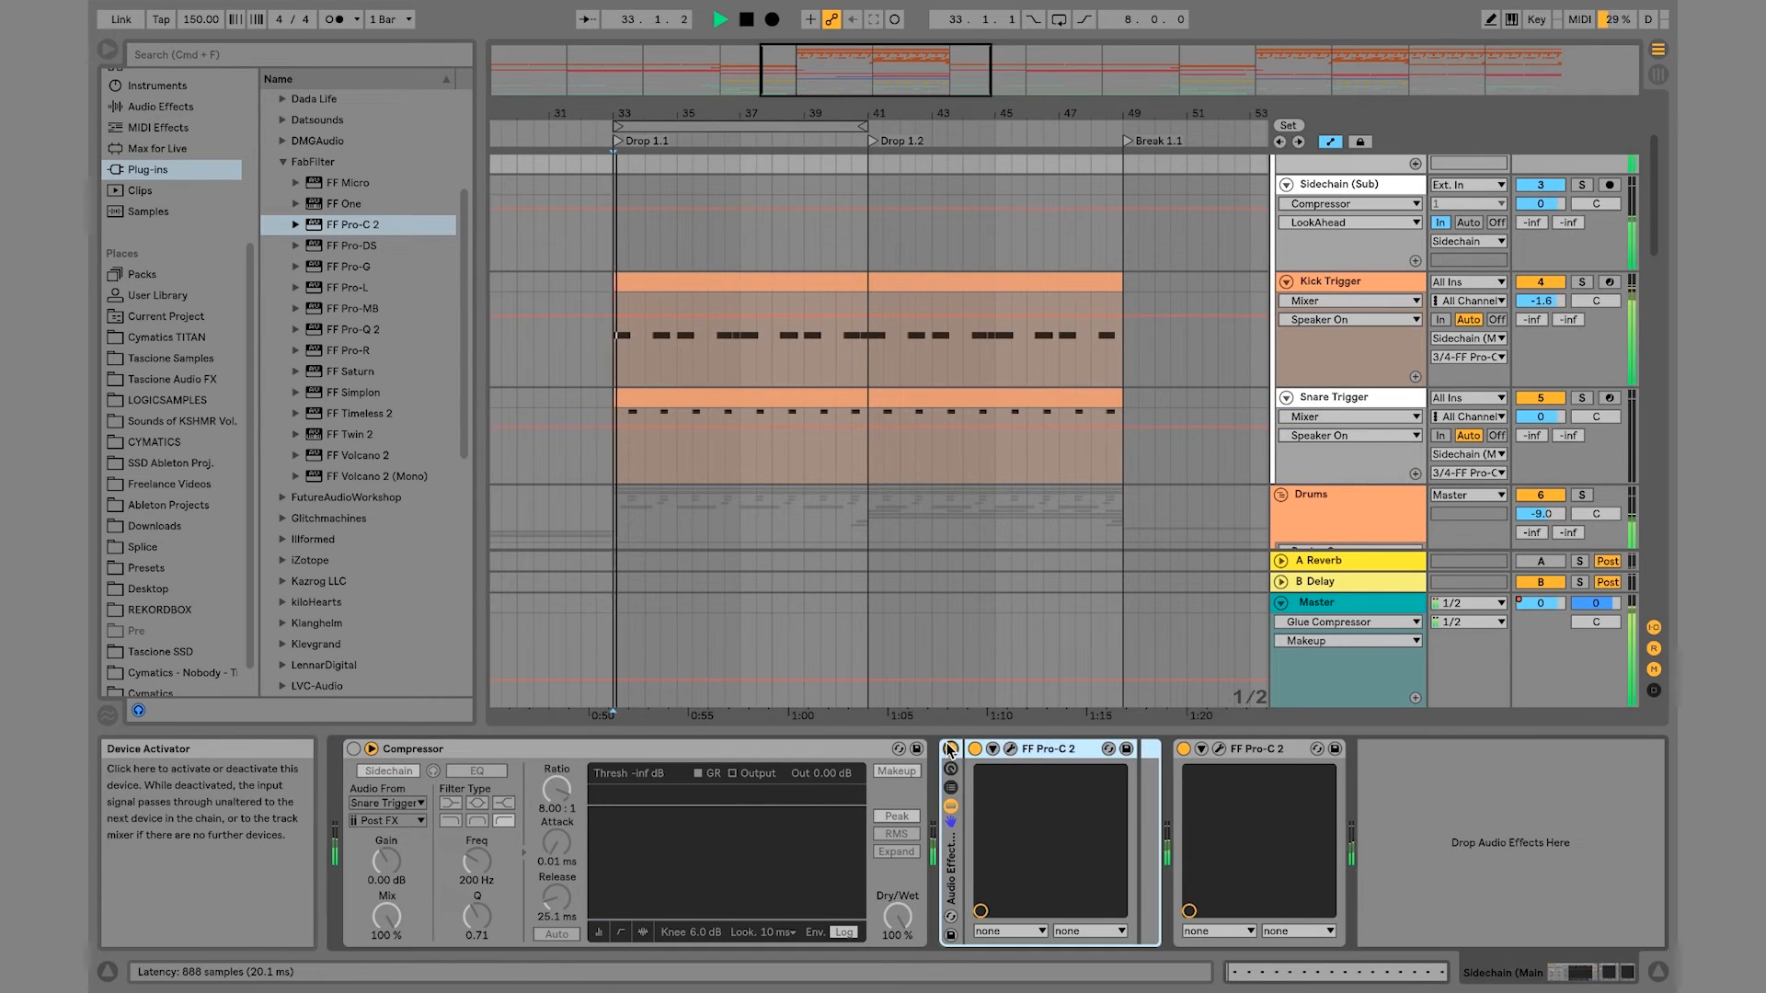
scroll(1150, 428, up, 3)
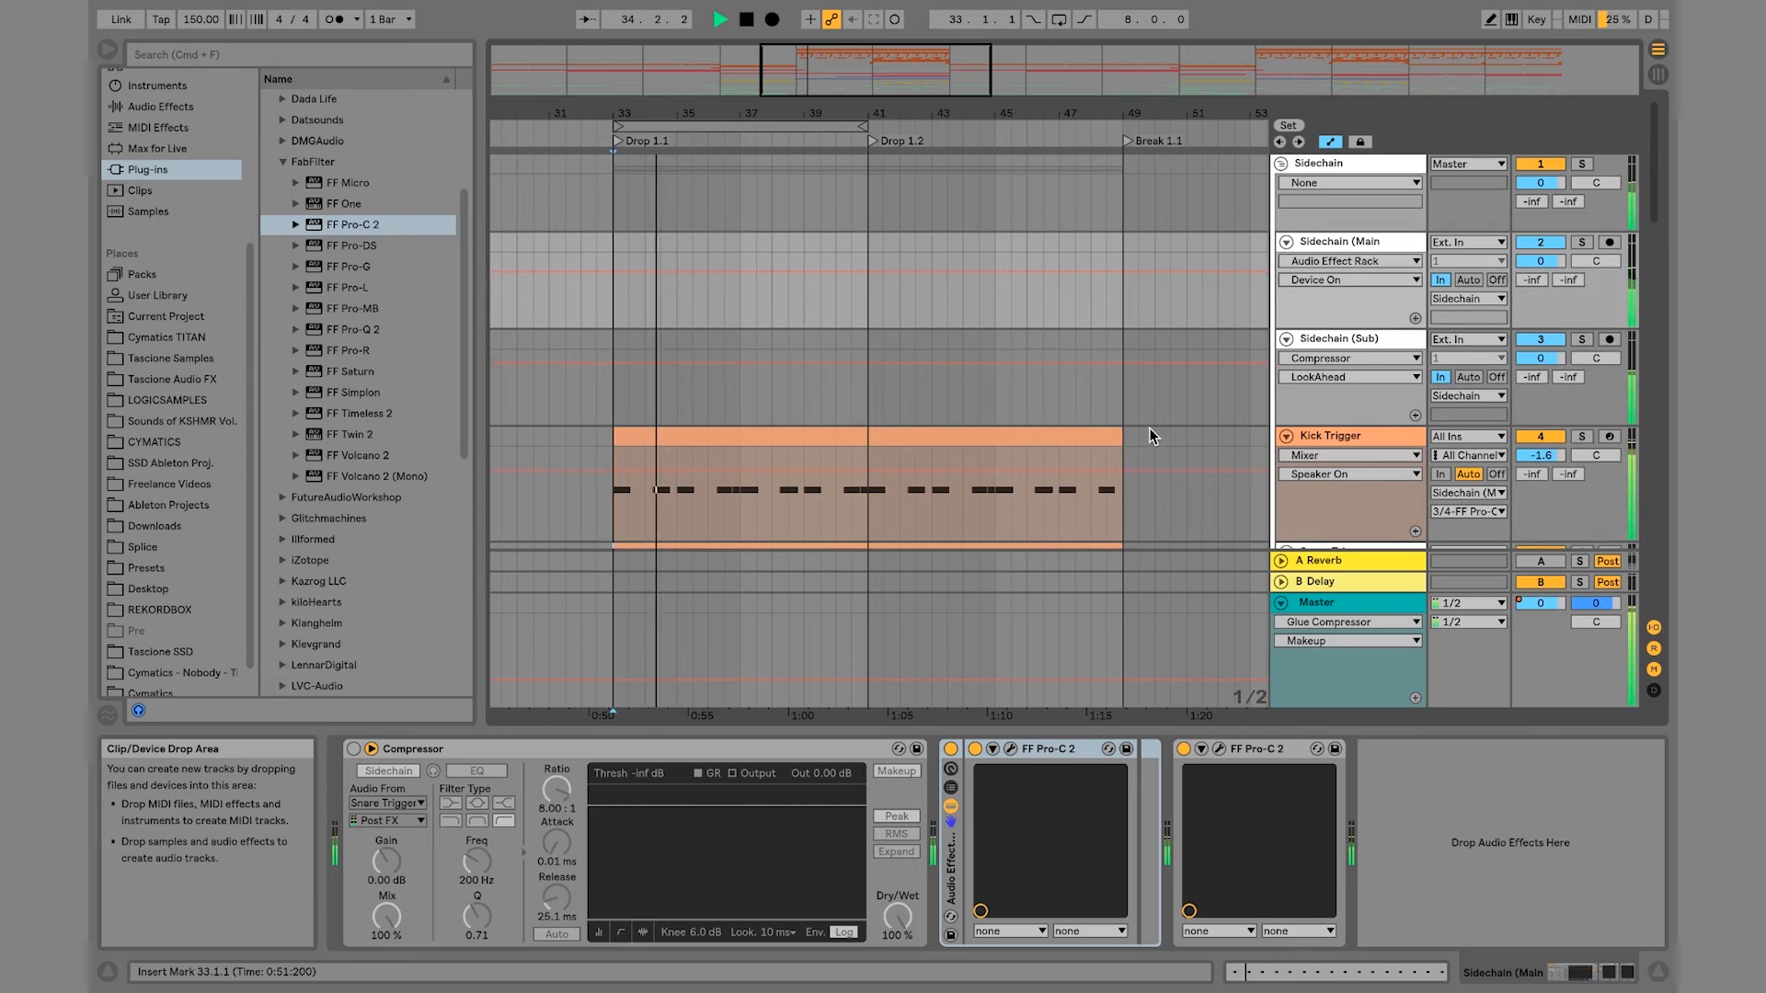
key(space)
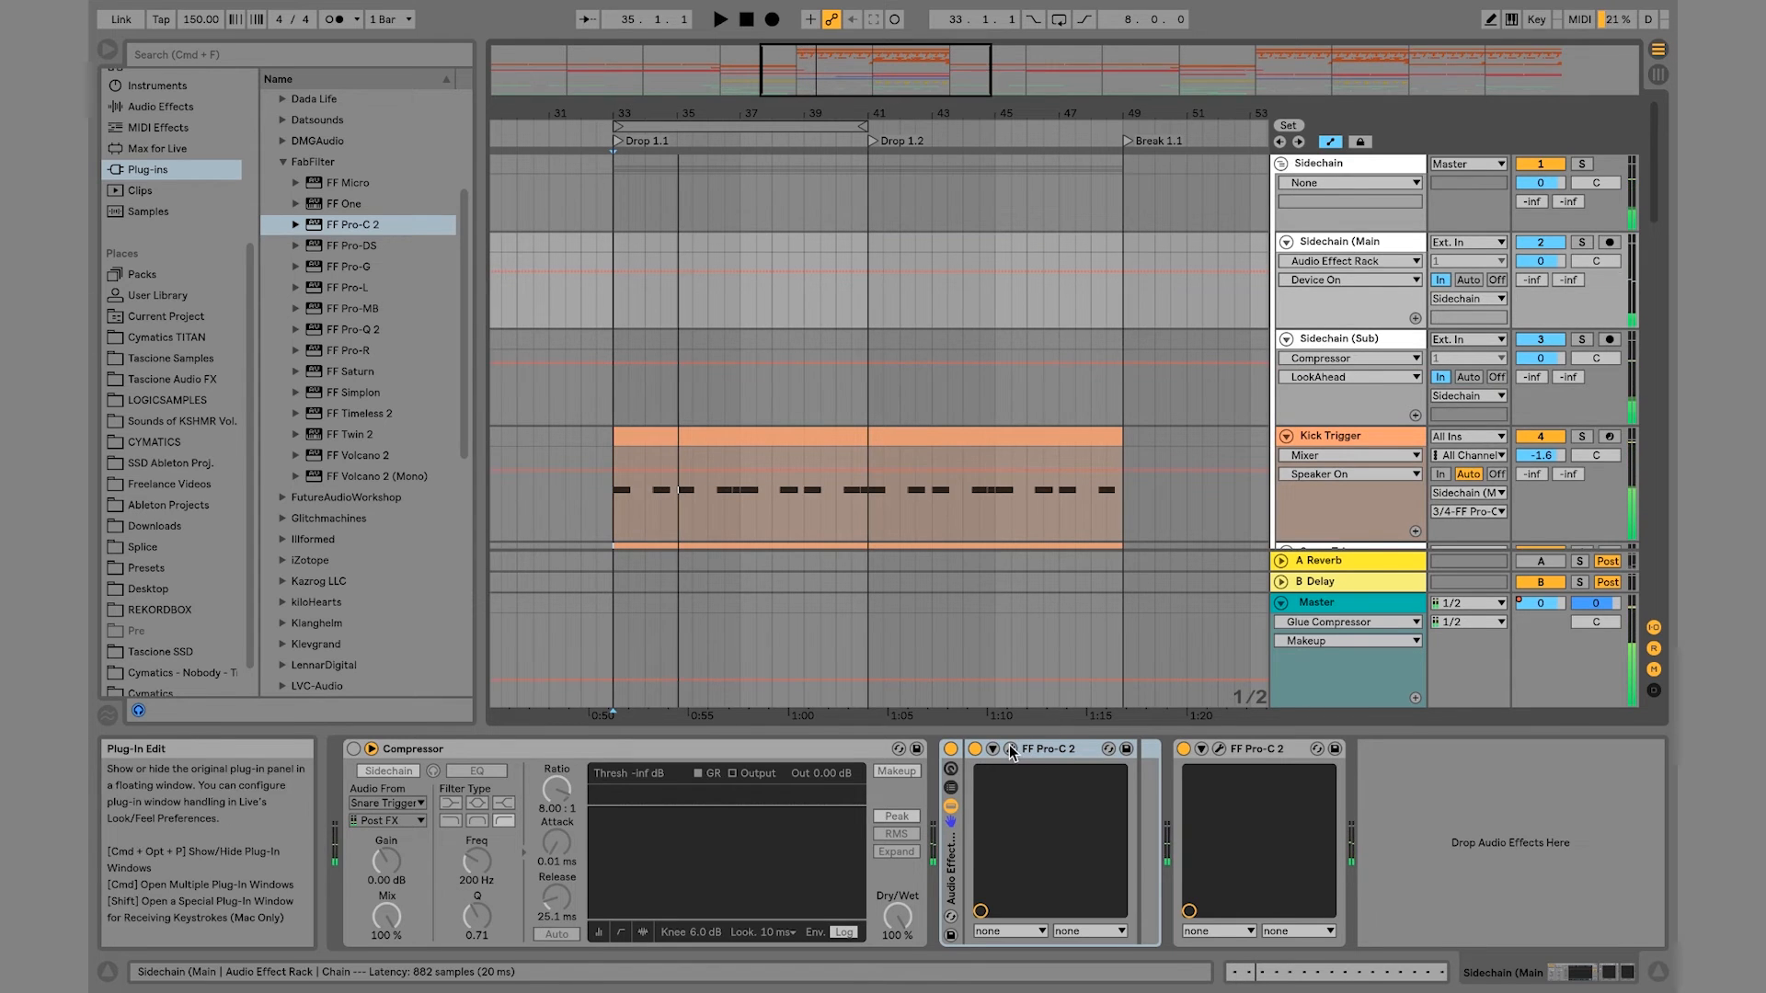
Step: Open the grouped FF Pro-C 2, play the drop briefly to view its gain reduction, and close it
click(1011, 749)
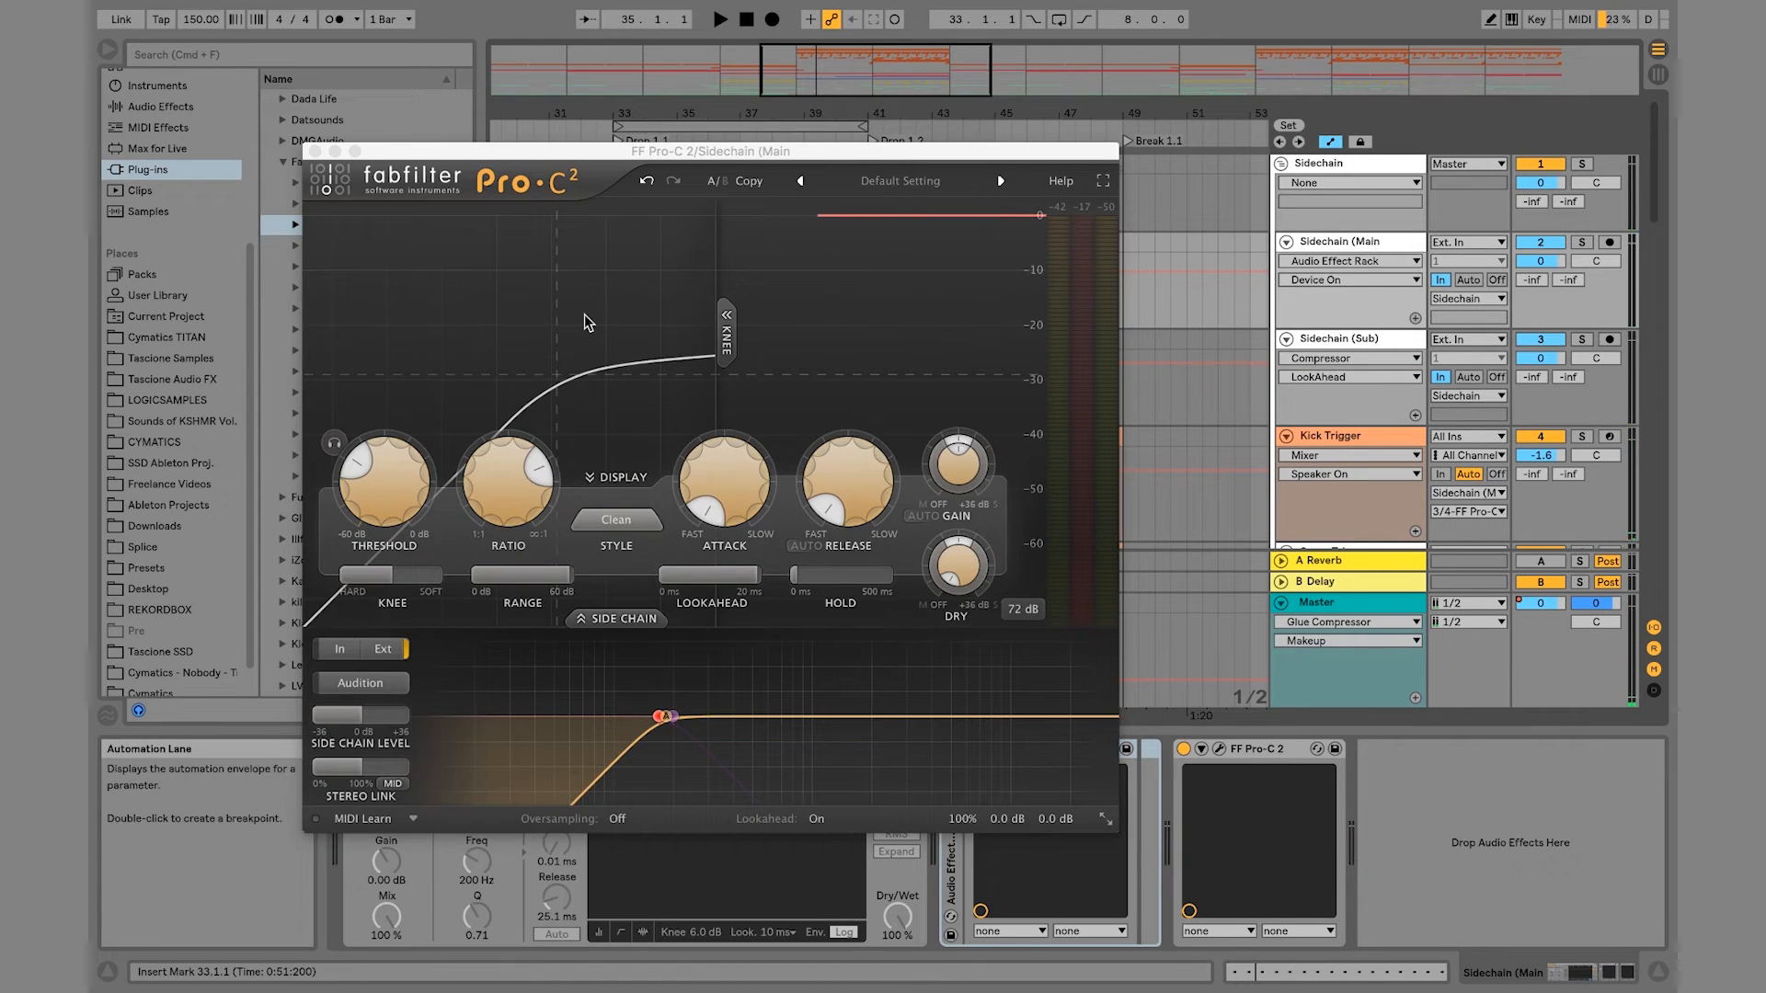
key(space)
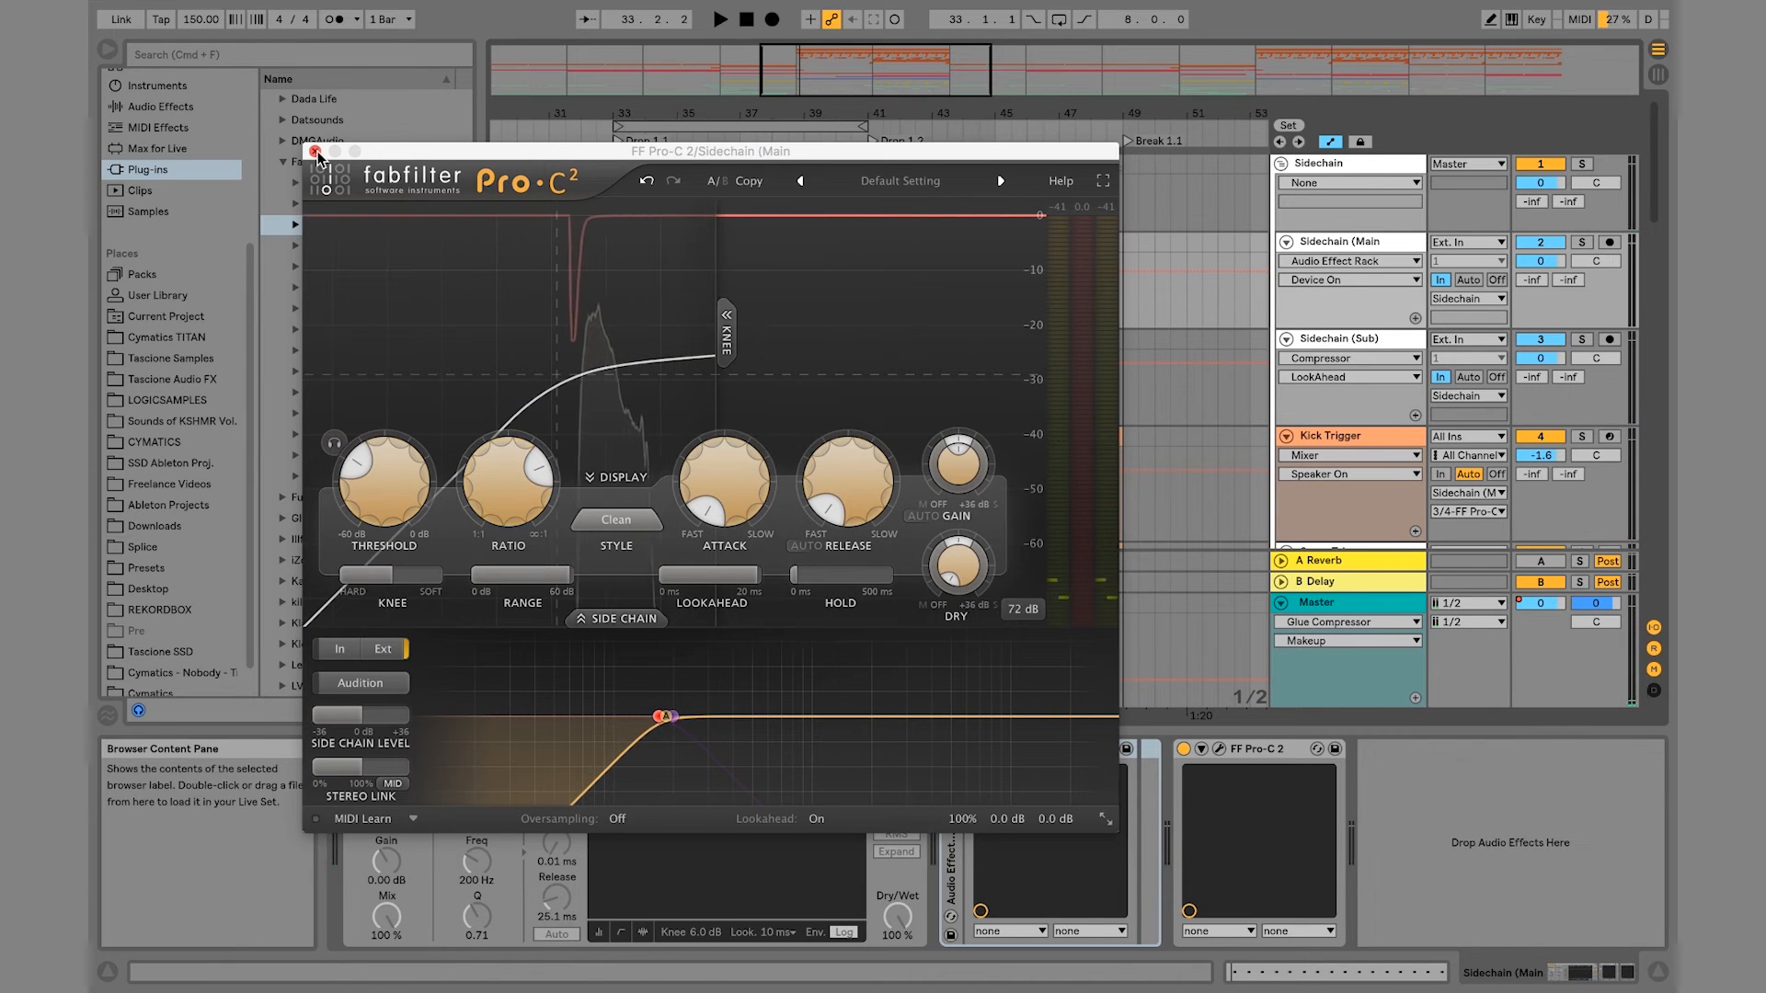
click(314, 151)
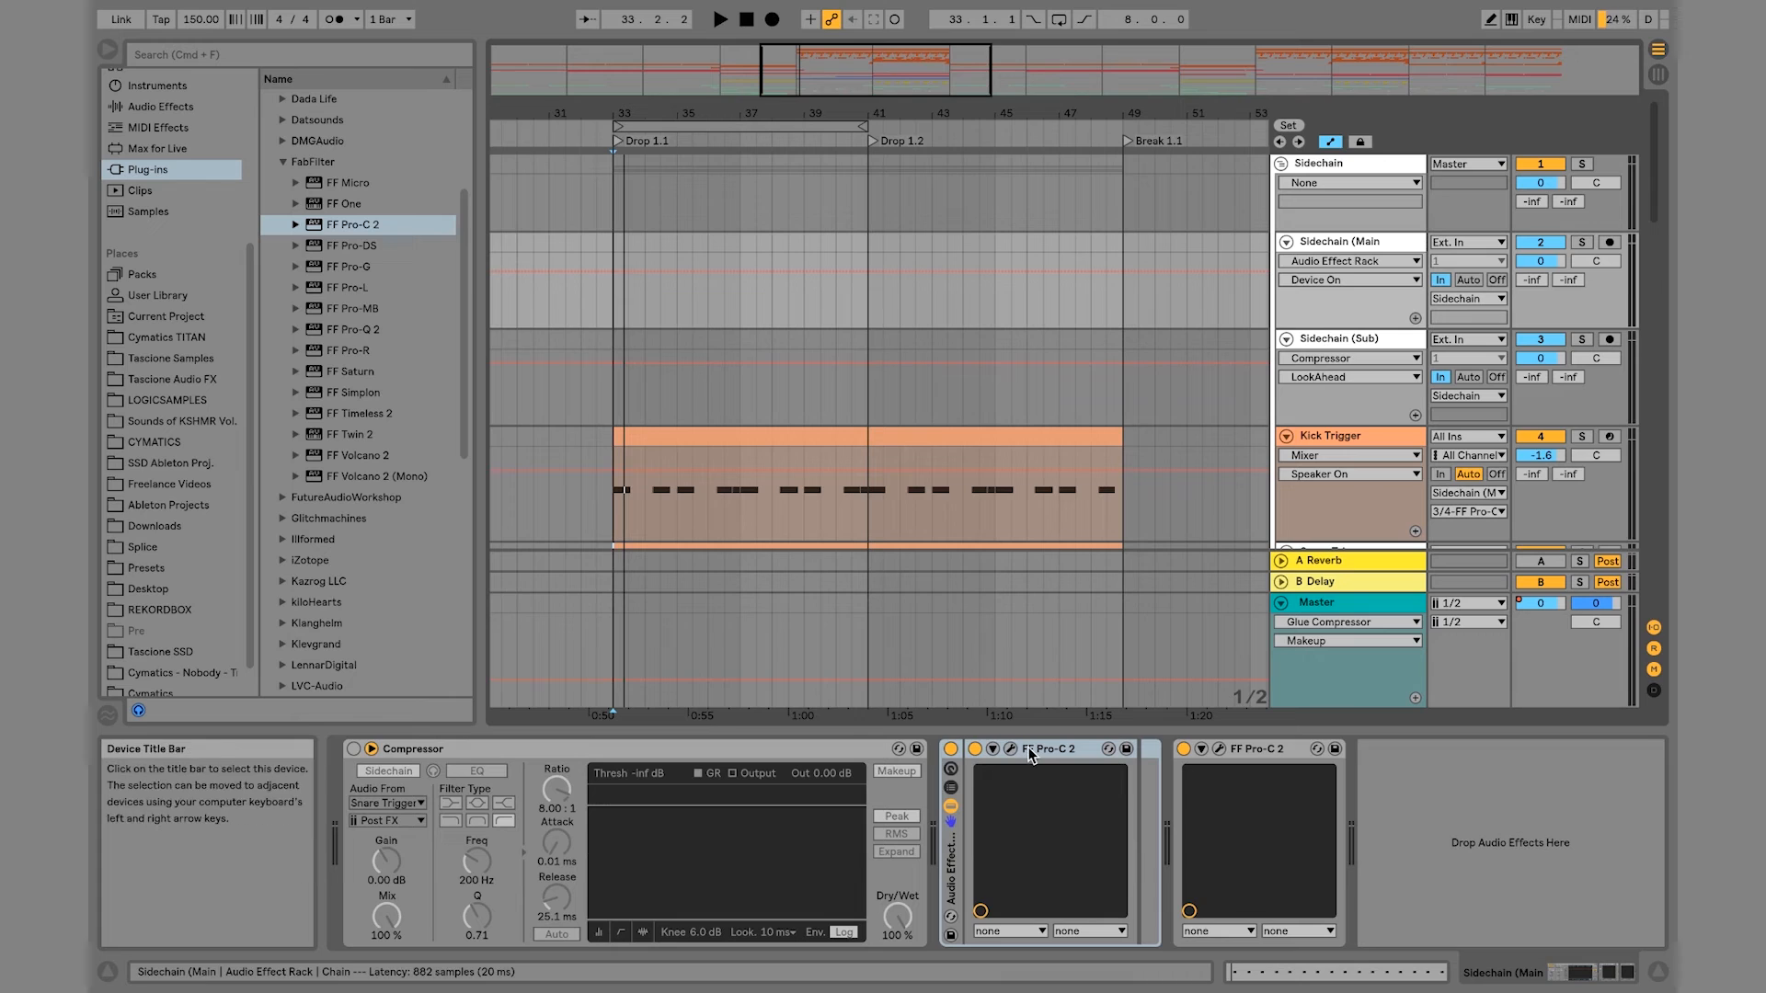
Step: Move the second FF Pro-C 2 into the Audio Effect Rack after the first one and play the drop
drag(1254, 749, 1142, 764)
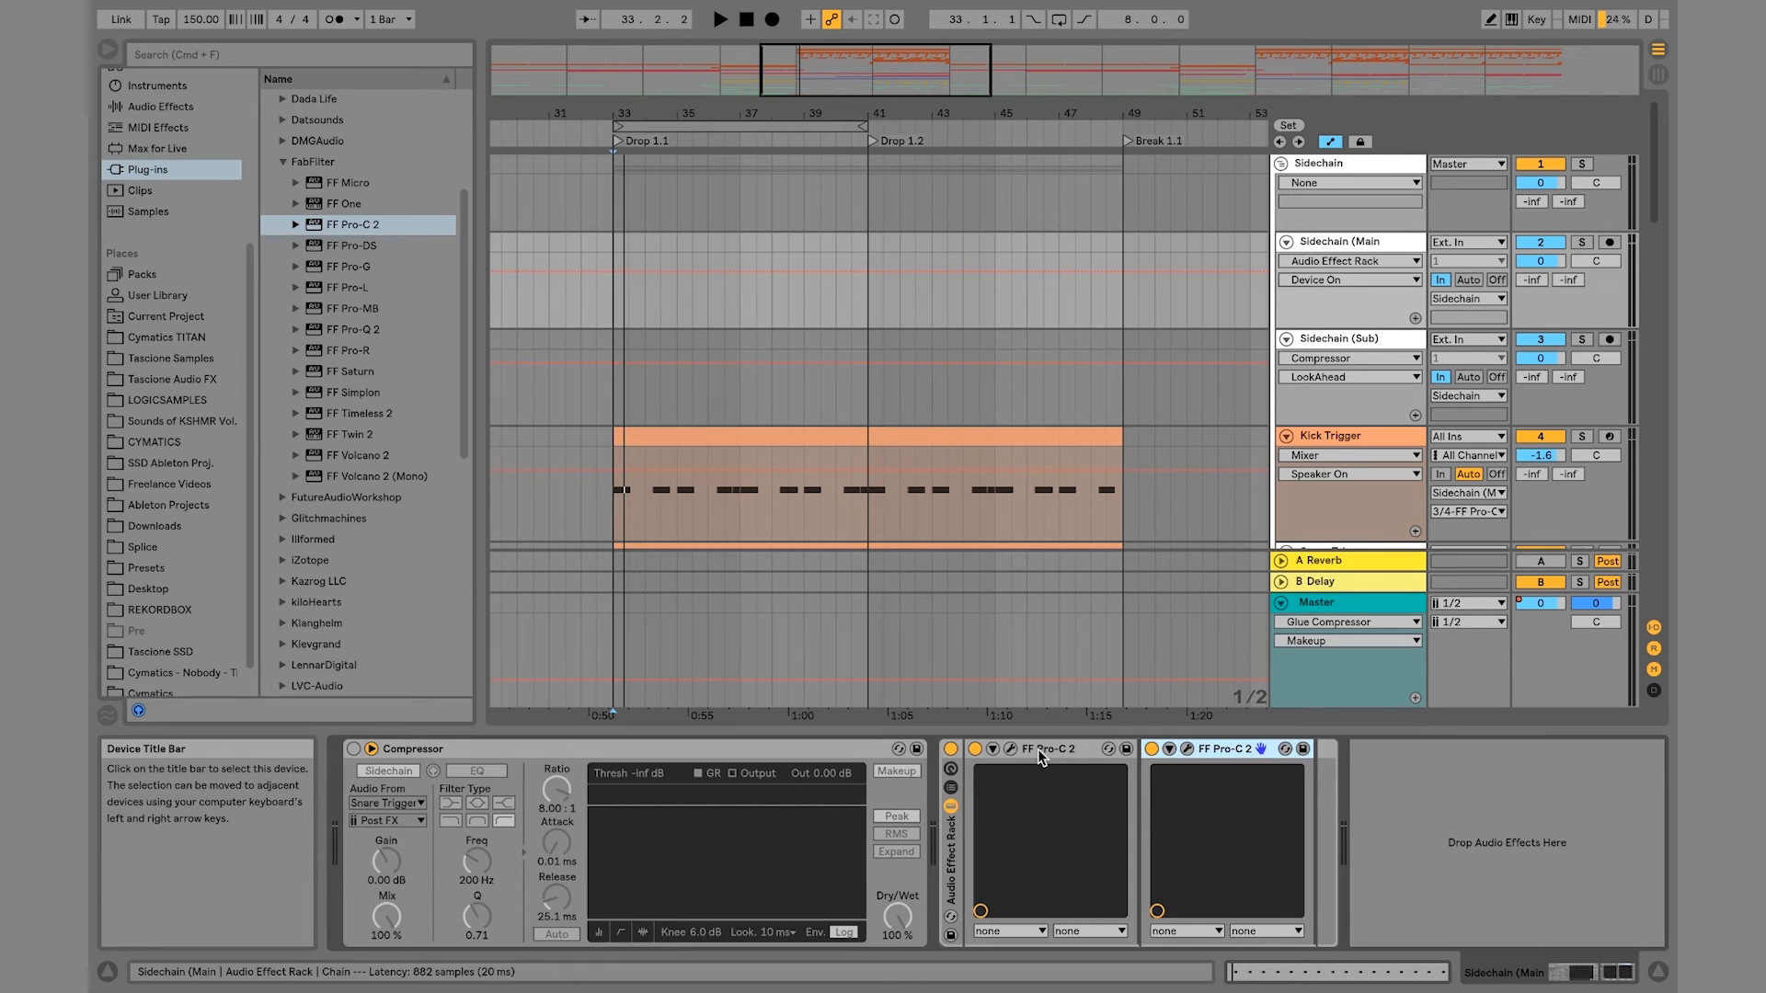
key(space)
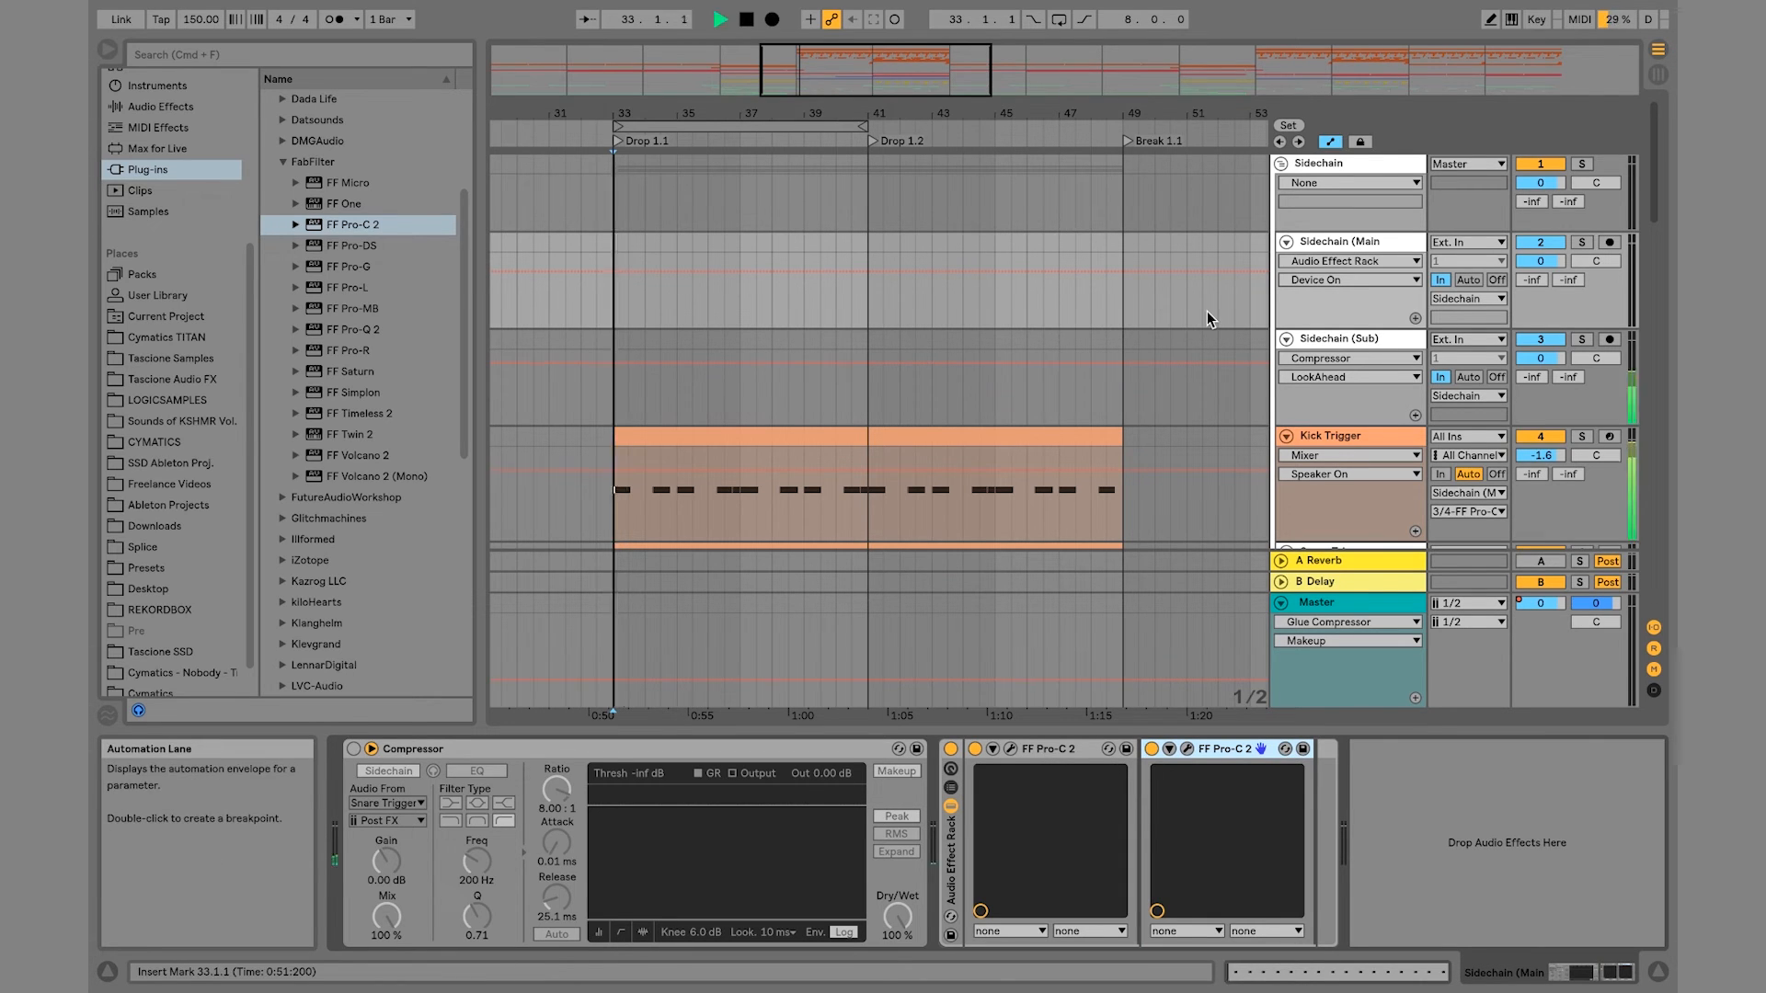
key(space)
Step: Deactivate the stock Compressor on the Sidechain (Sub) track
click(1369, 339)
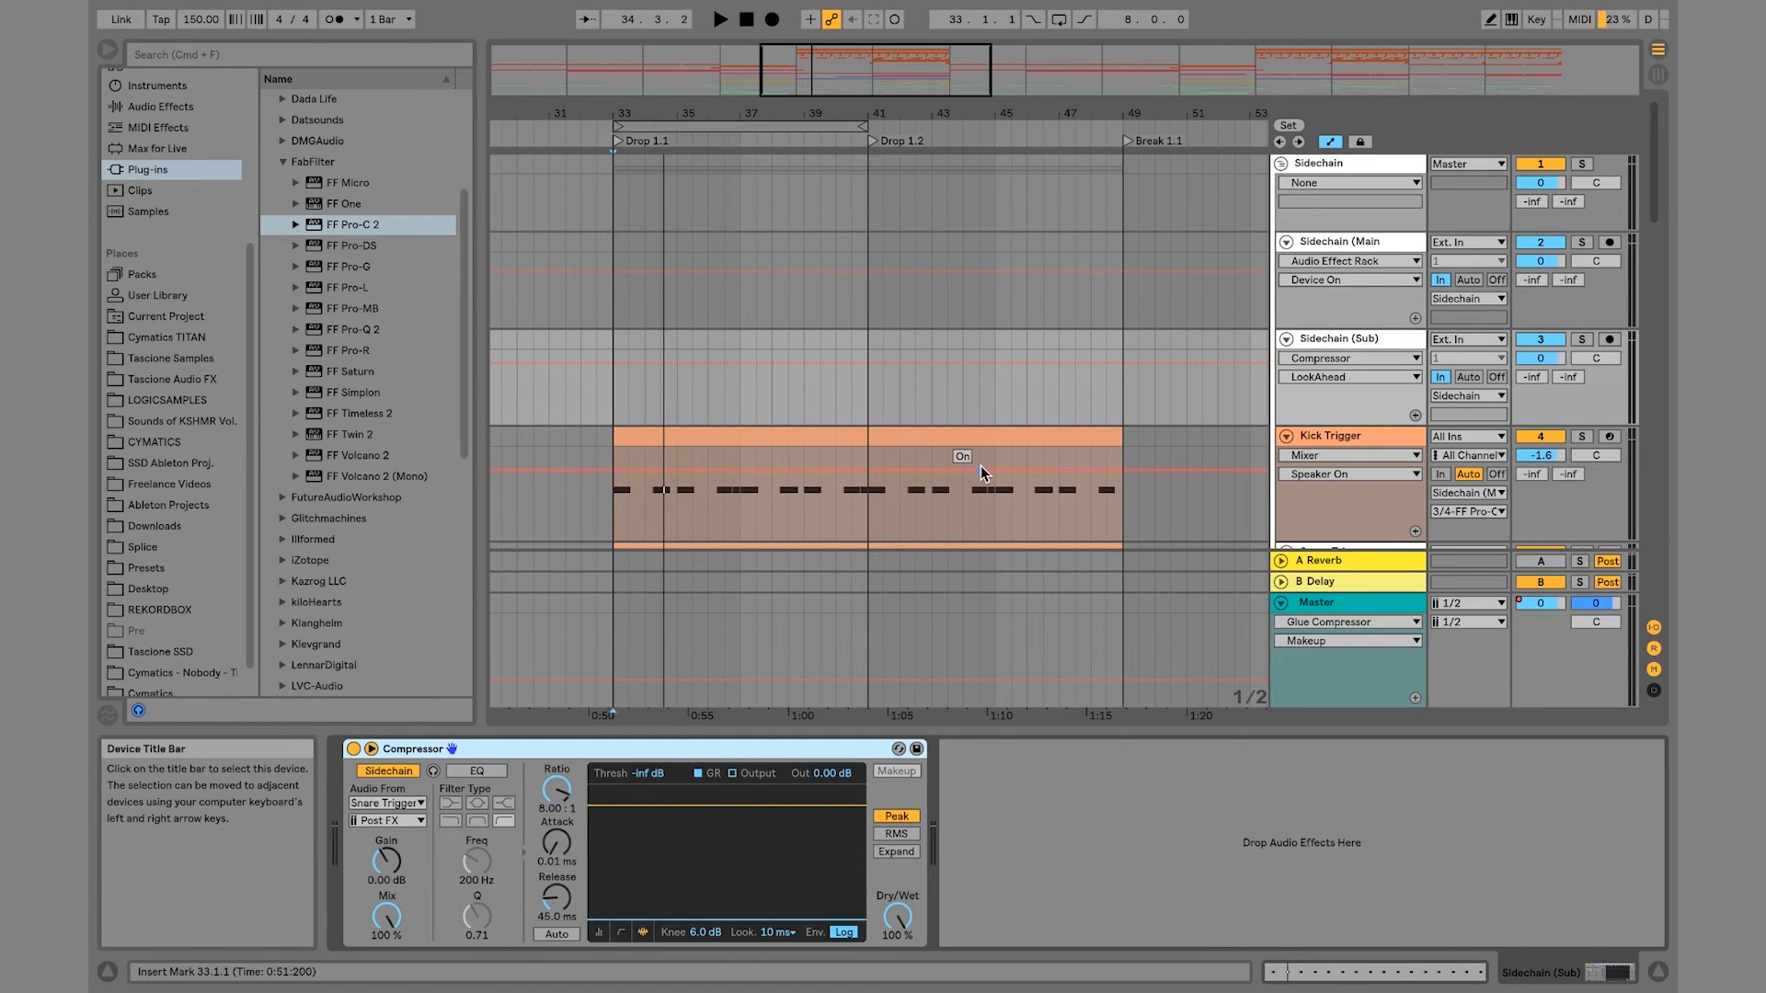
scroll(980, 465, down, 3)
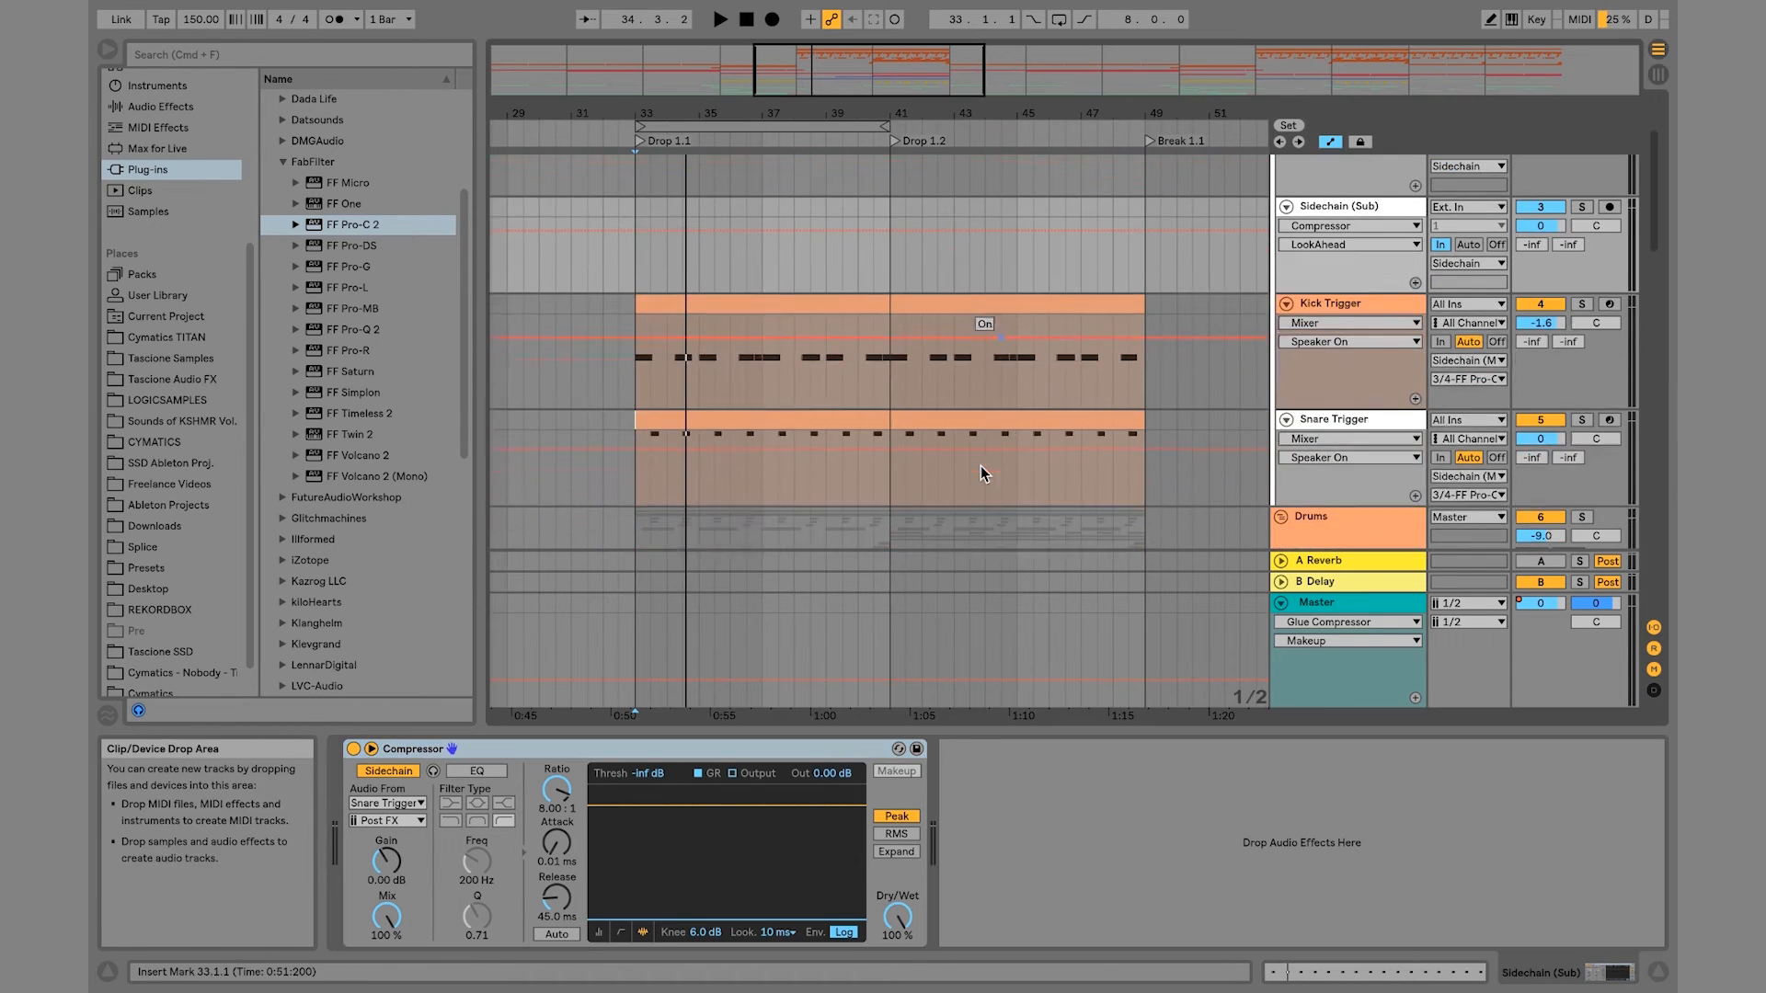
click(1364, 416)
click(1340, 200)
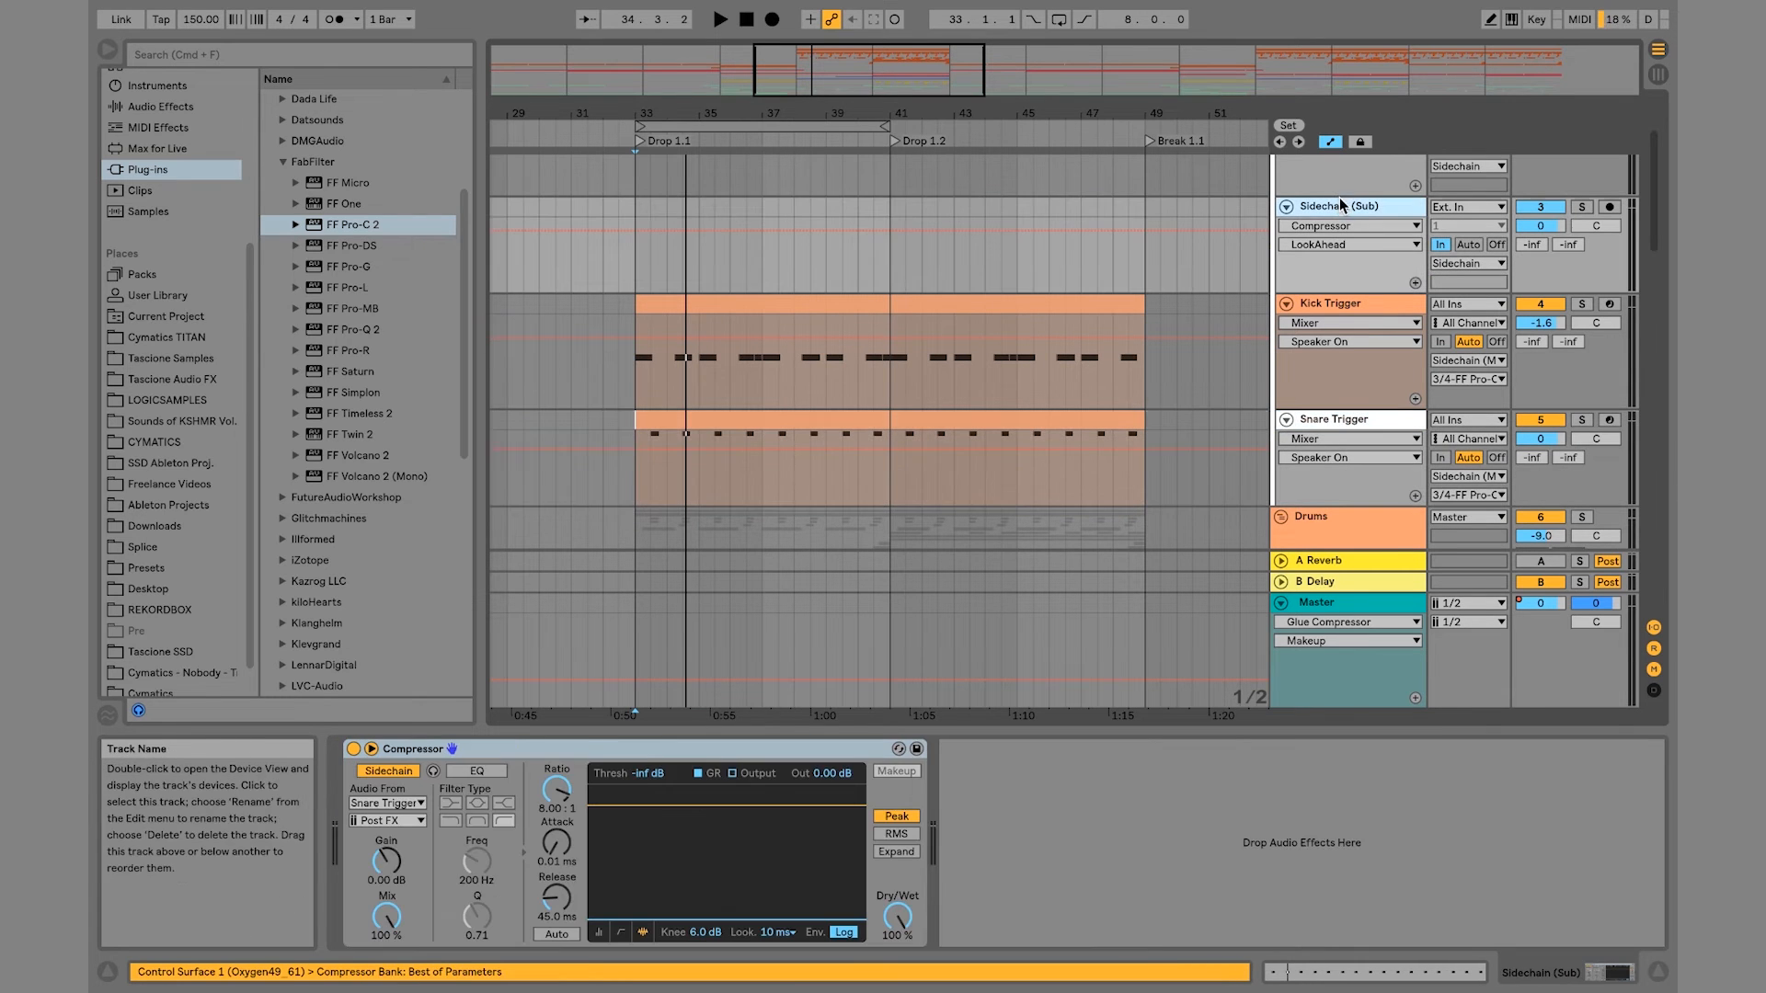
click(650, 761)
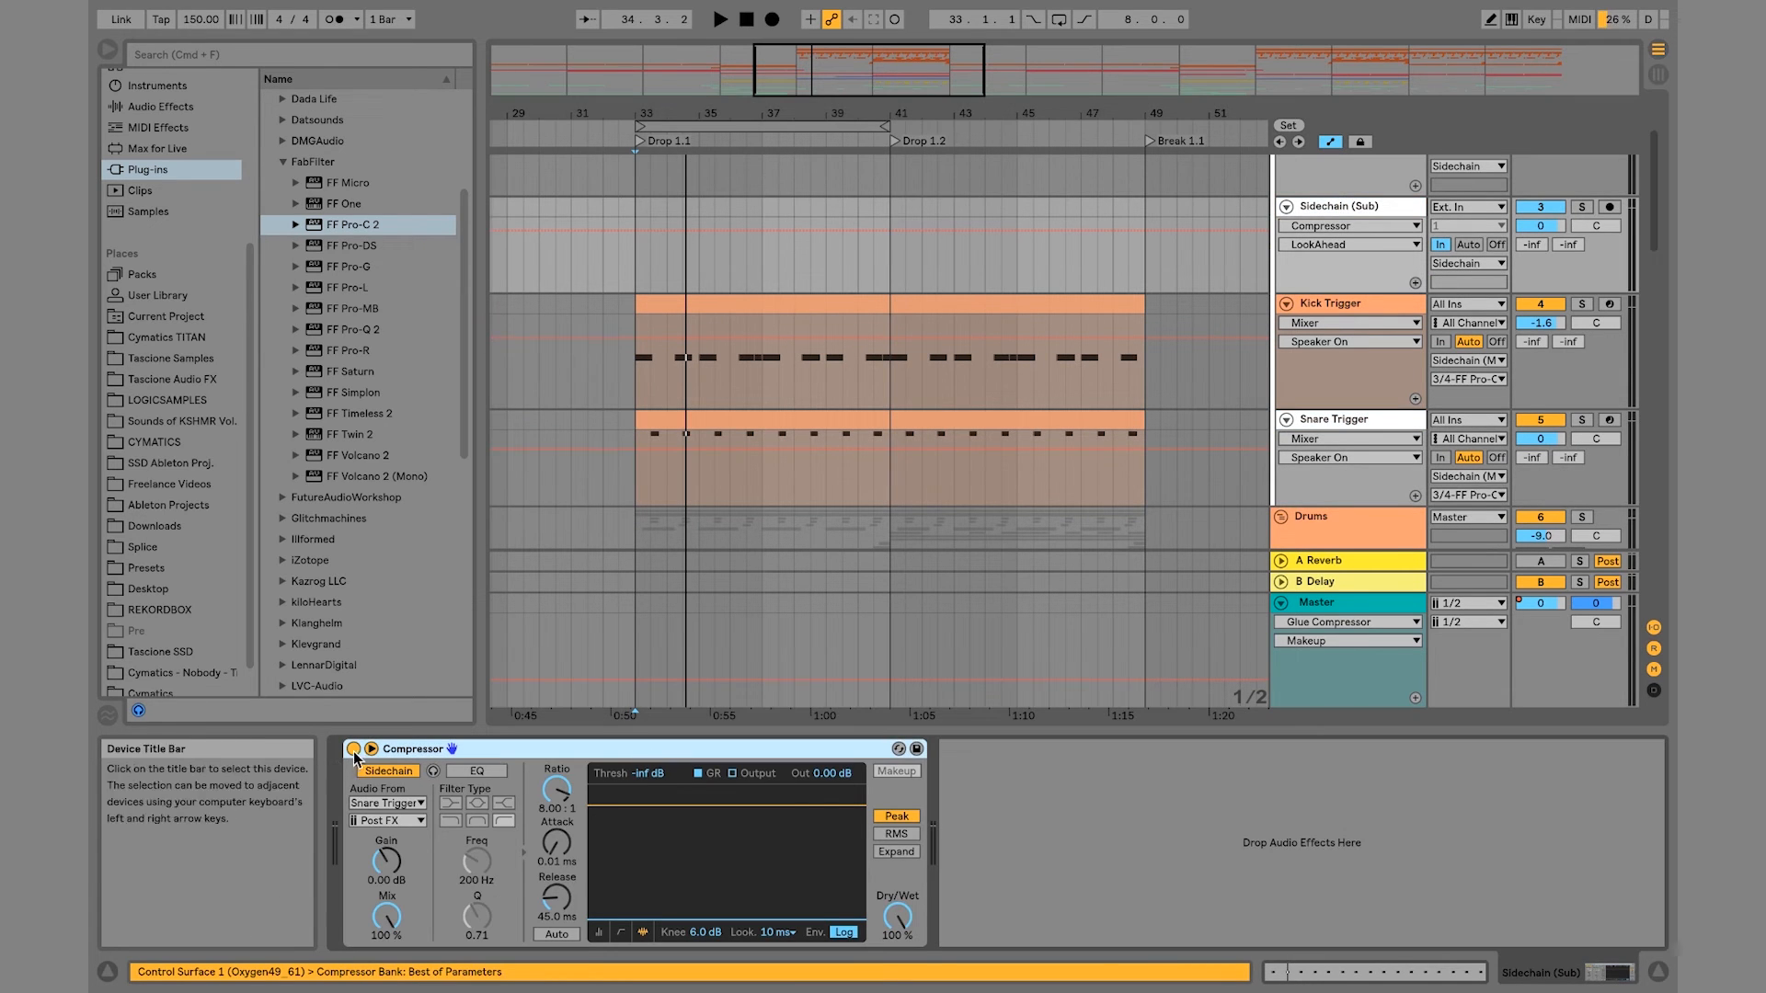
Step: Copy the first FF Pro-C 2 from Sidechain (Main) and paste it after the Compressor on Sidechain (Sub)
click(1345, 309)
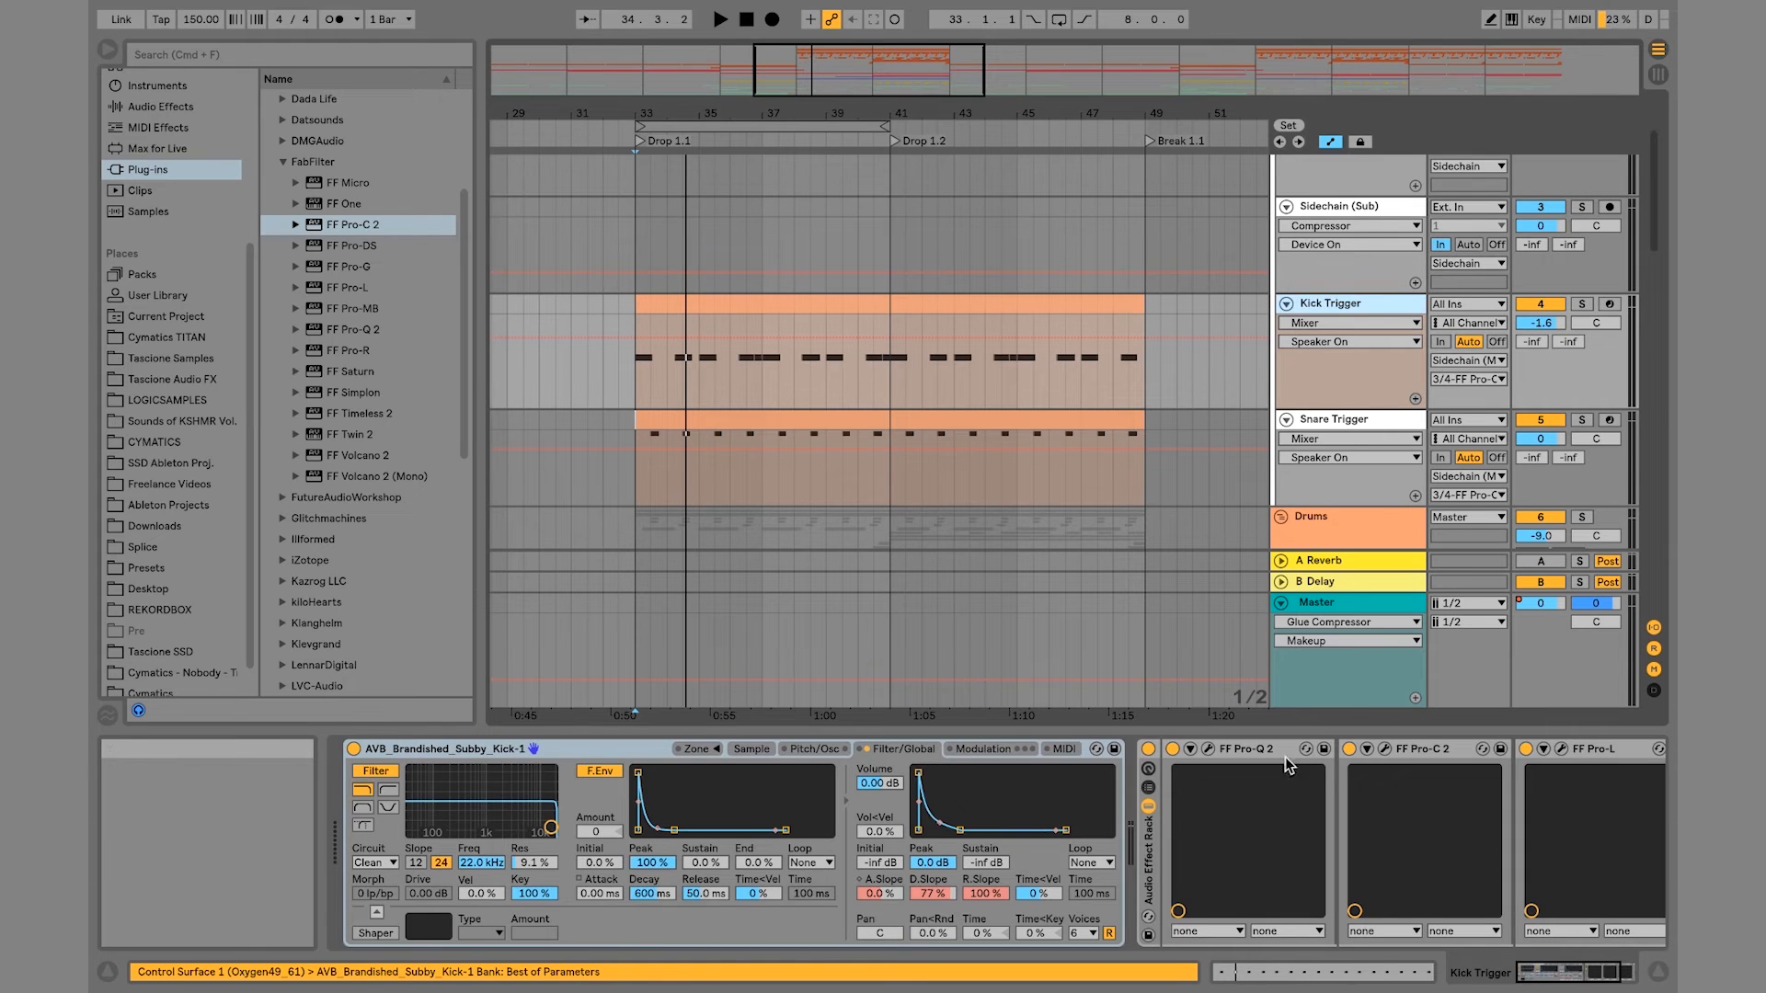
click(1364, 208)
scroll(1365, 204, up, 3)
click(1364, 241)
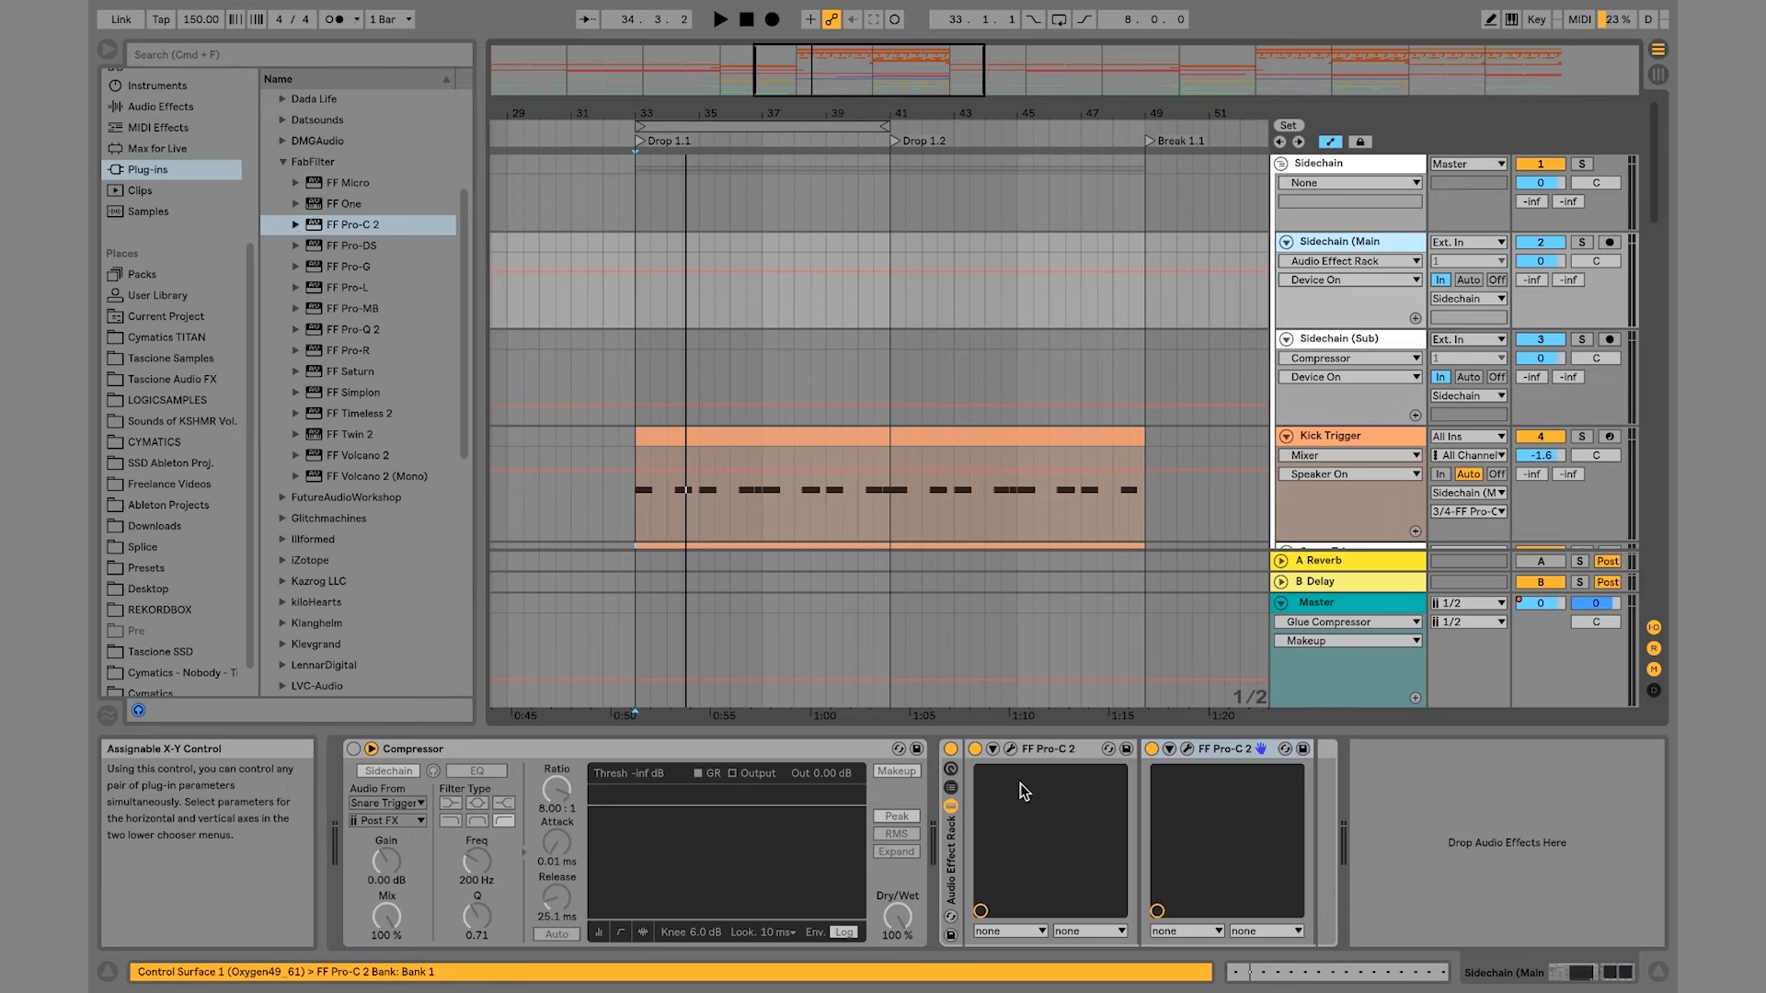
click(1372, 341)
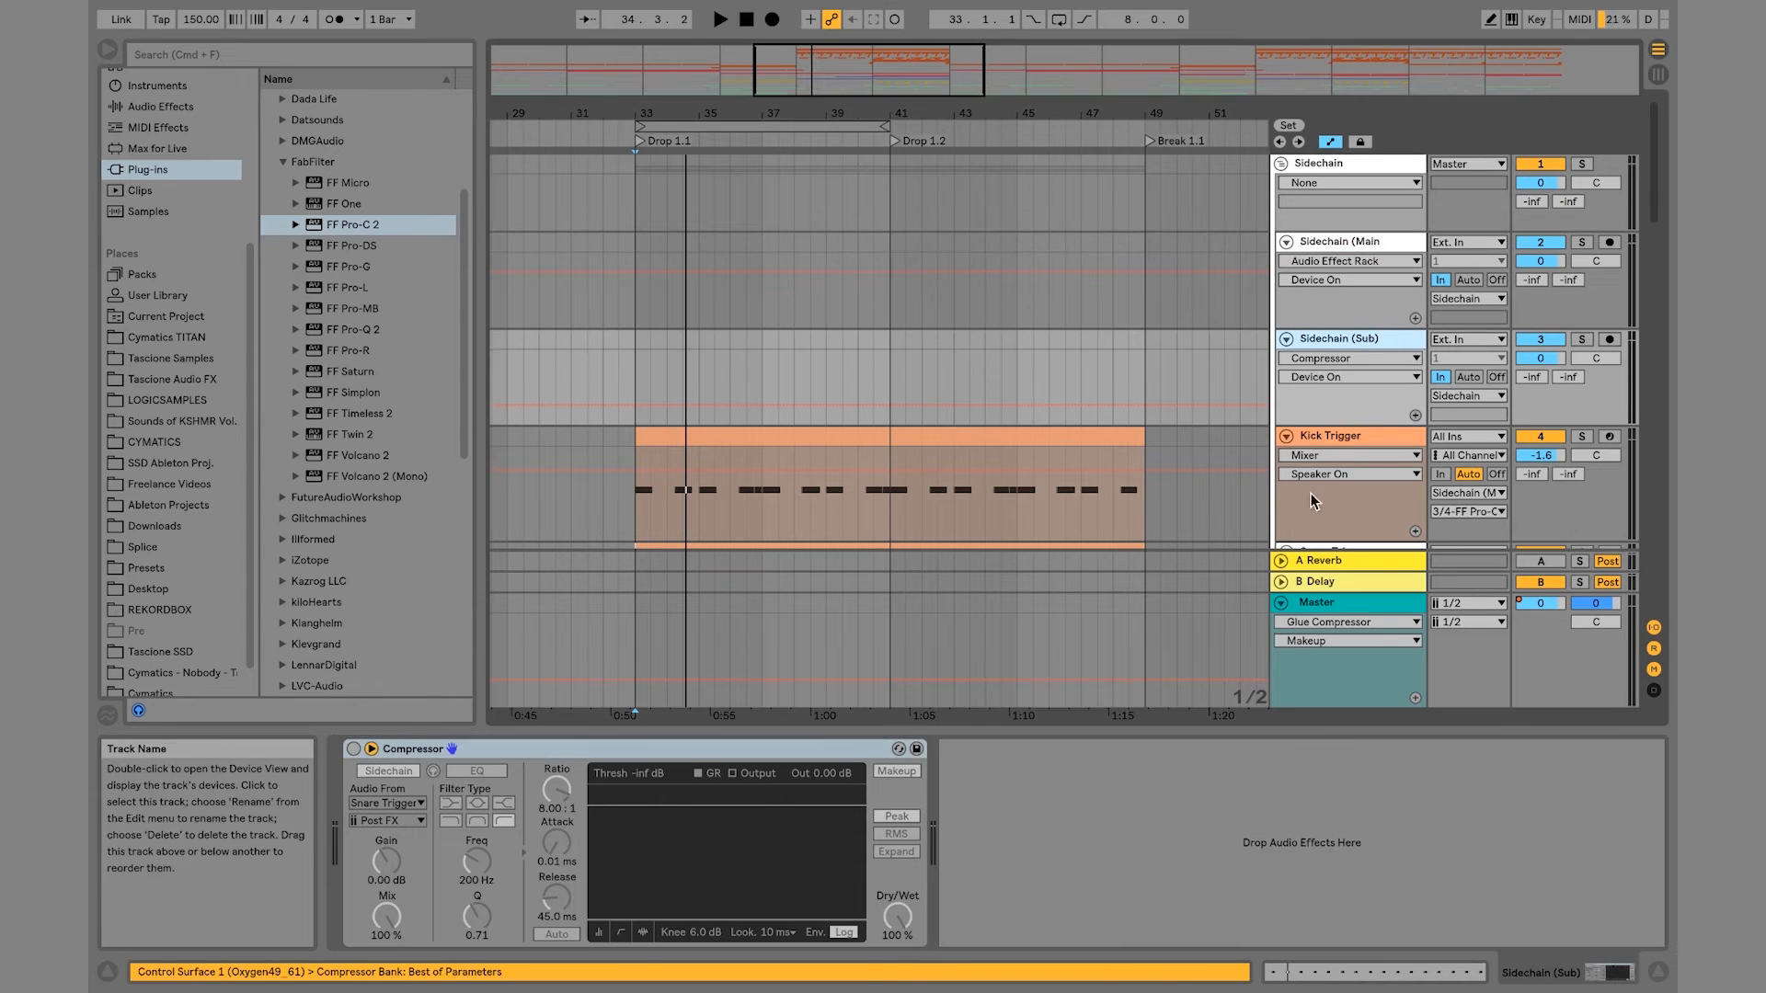
click(1203, 890)
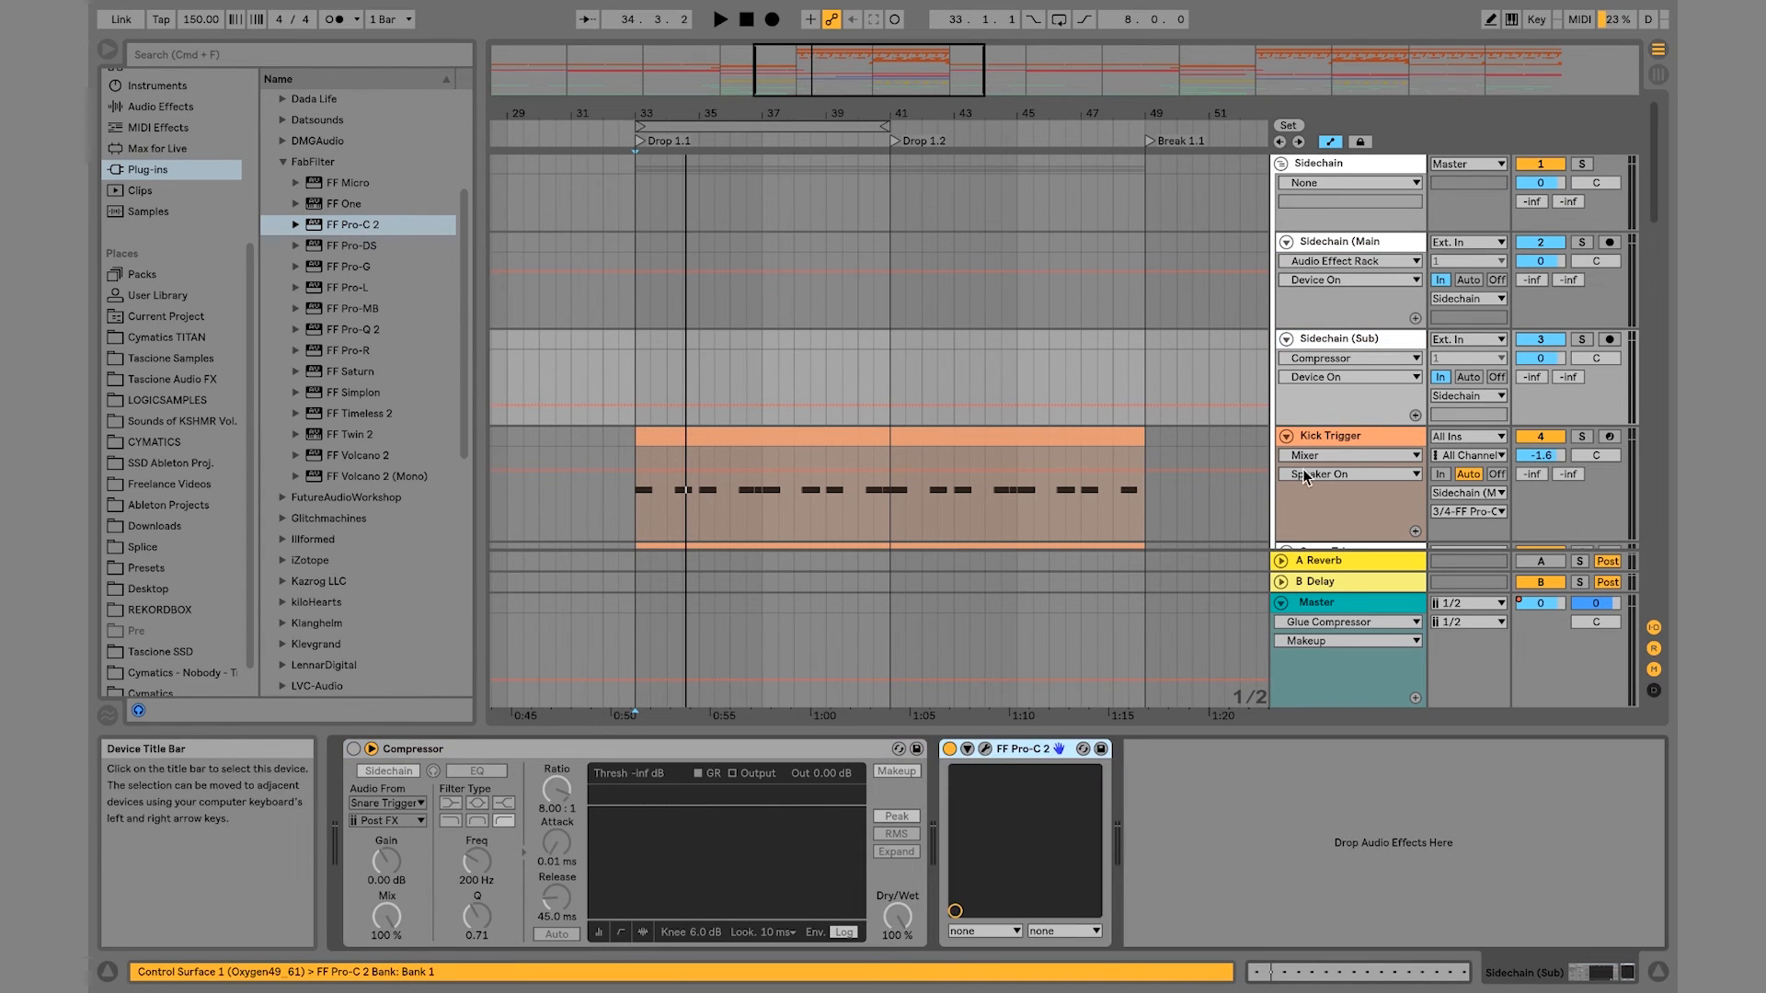
Step: Duplicate the Kick Trigger track, route the copy's output to Sidechain (Sub) on 3/4-FF Pro-C 2, and play the drop
scroll(1304, 460, down, 2)
click(1345, 350)
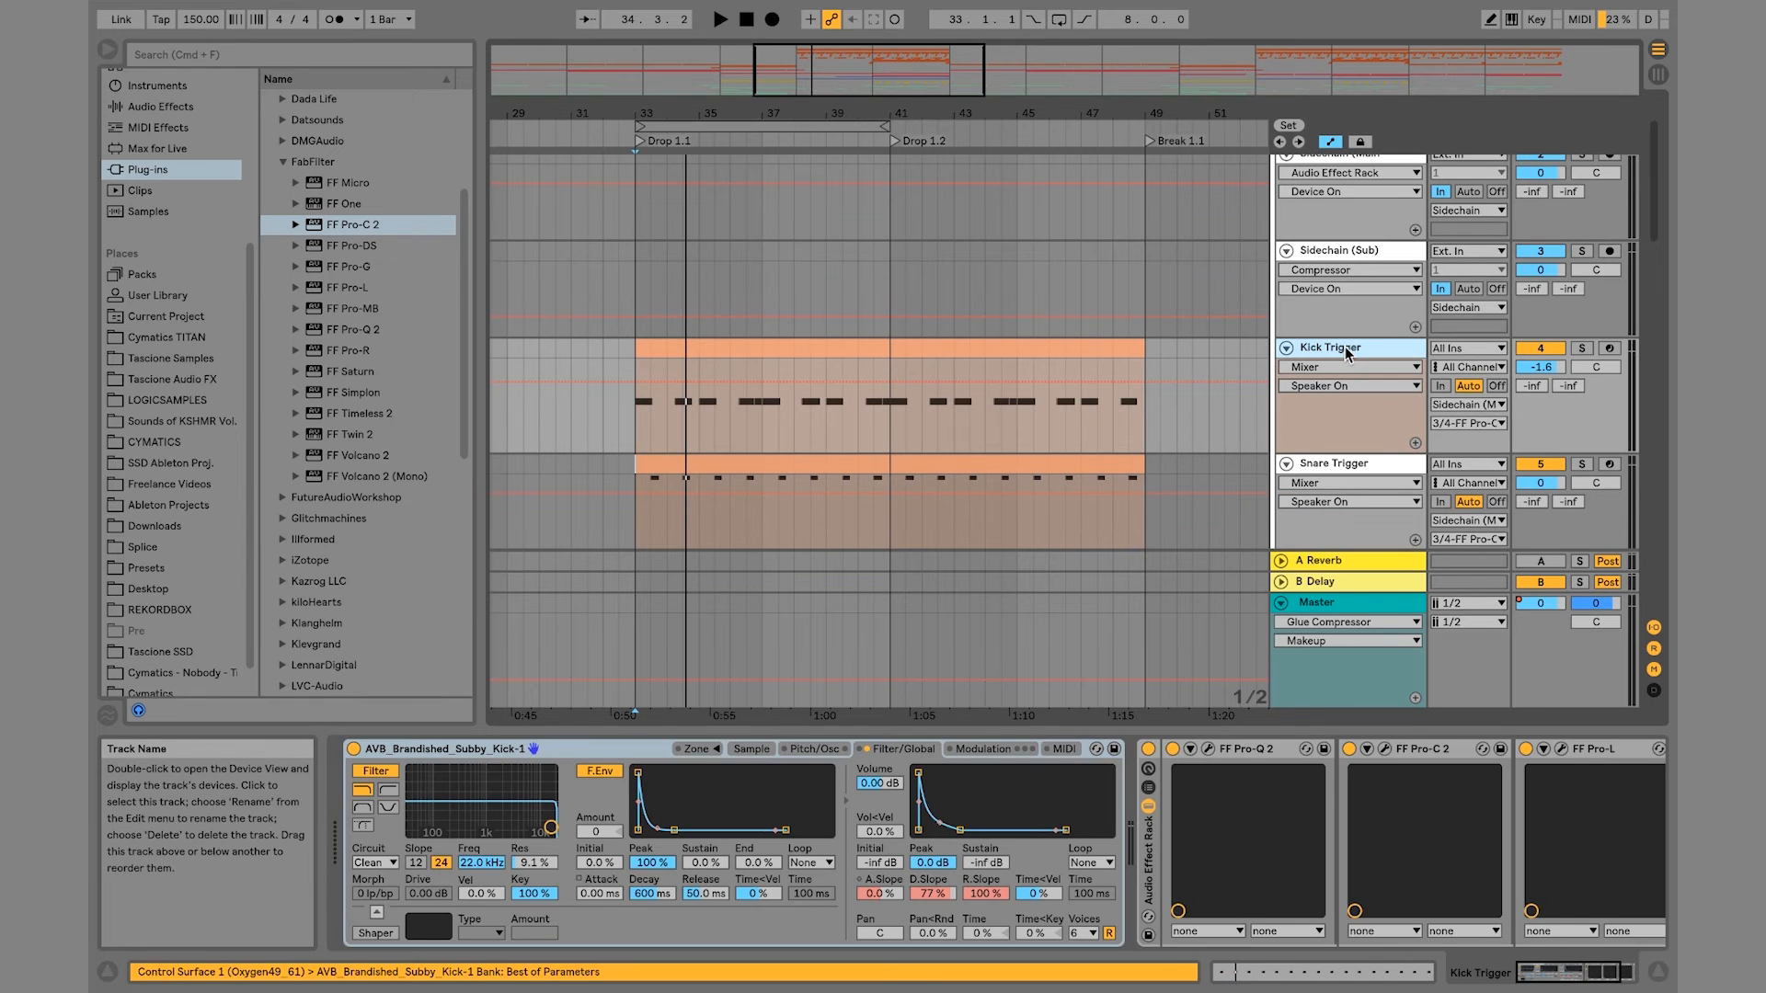
key(super+d)
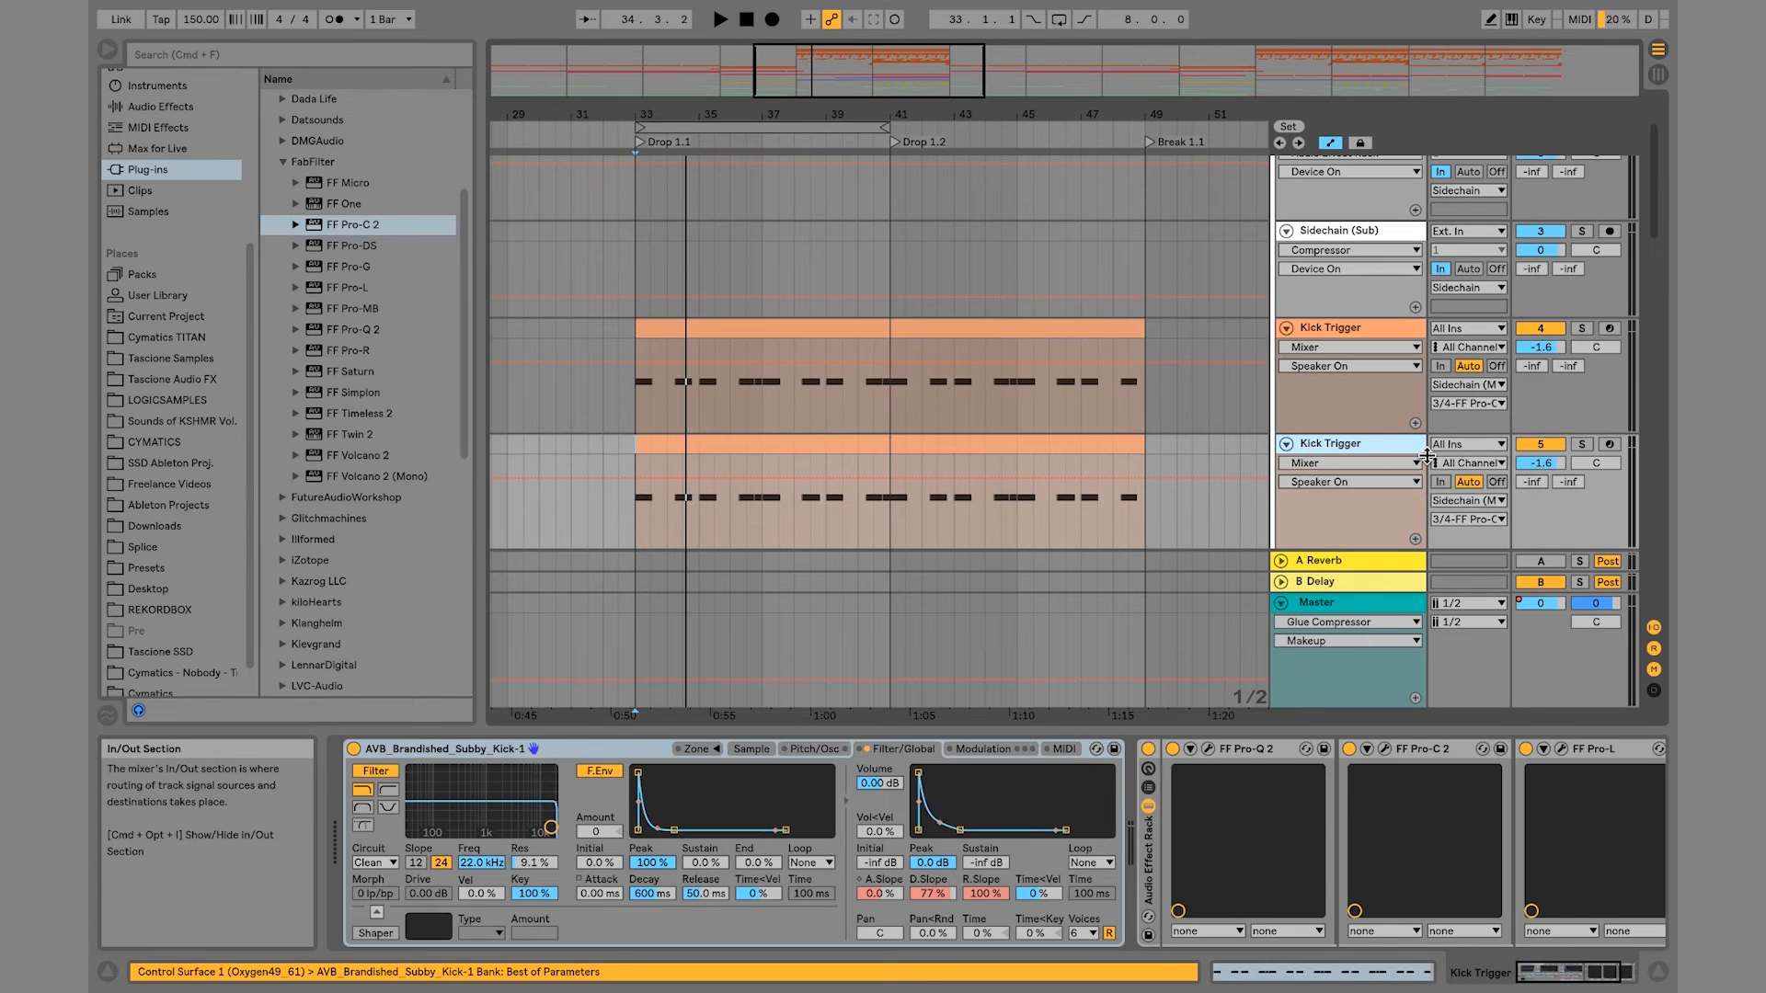
click(1475, 503)
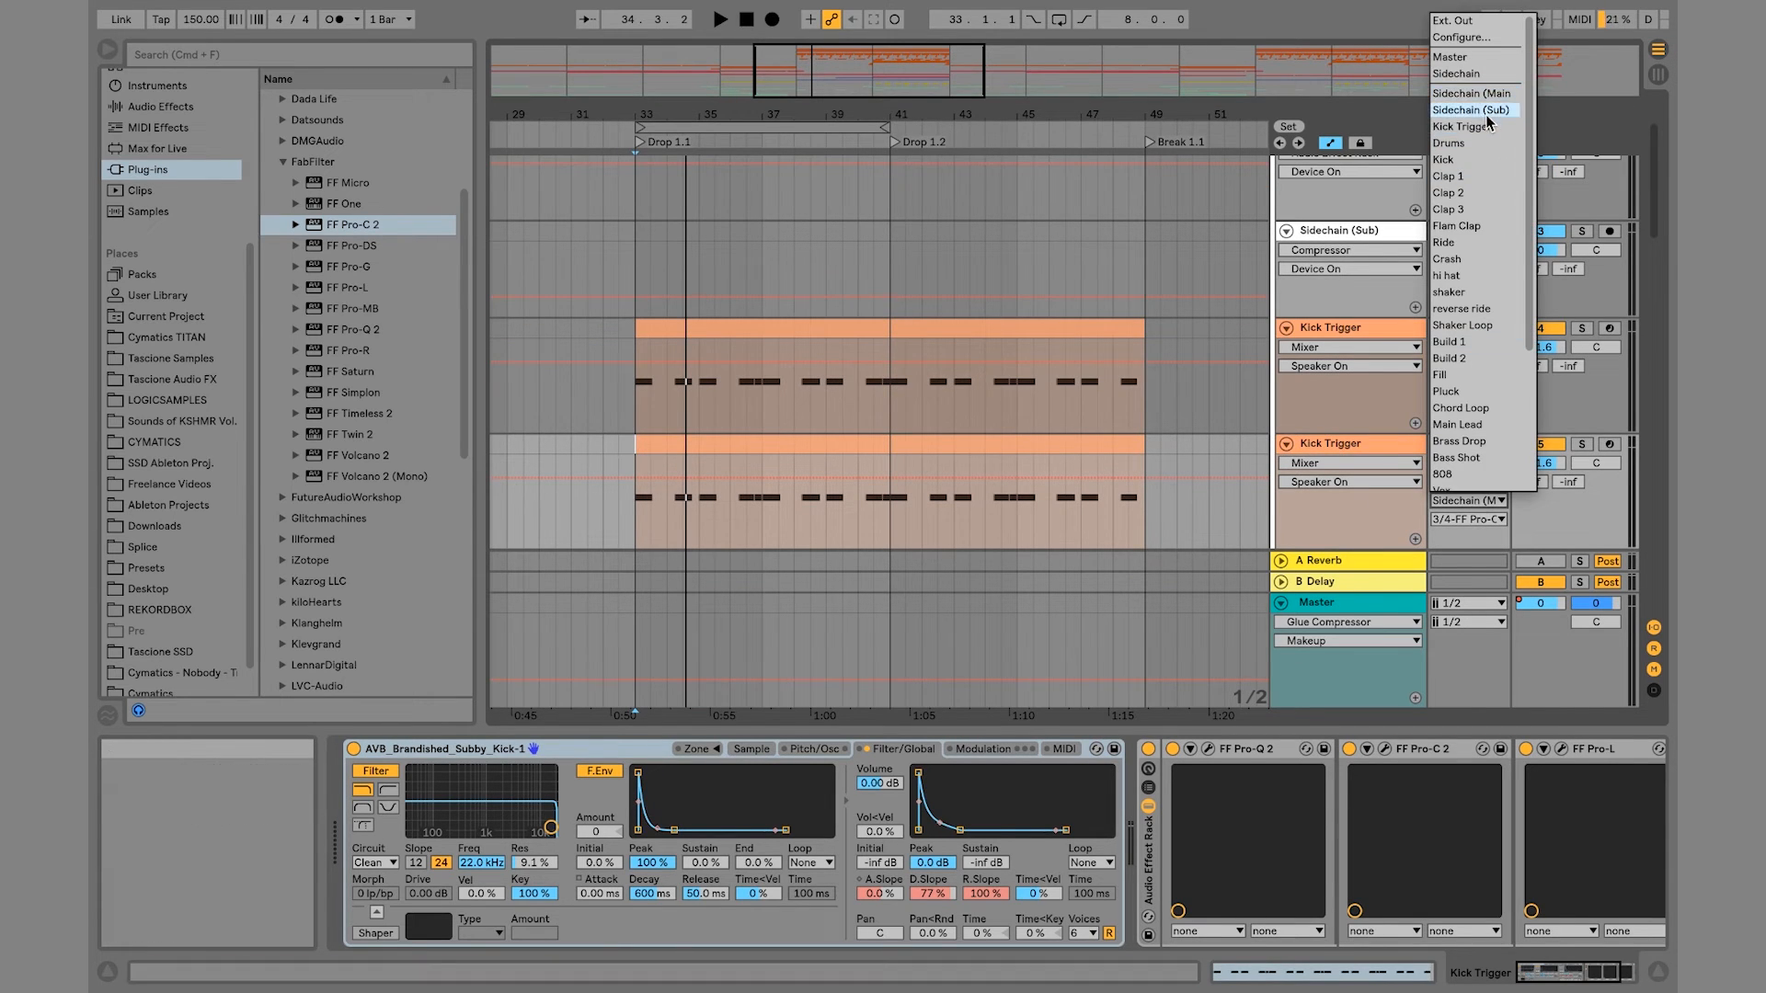
click(1458, 521)
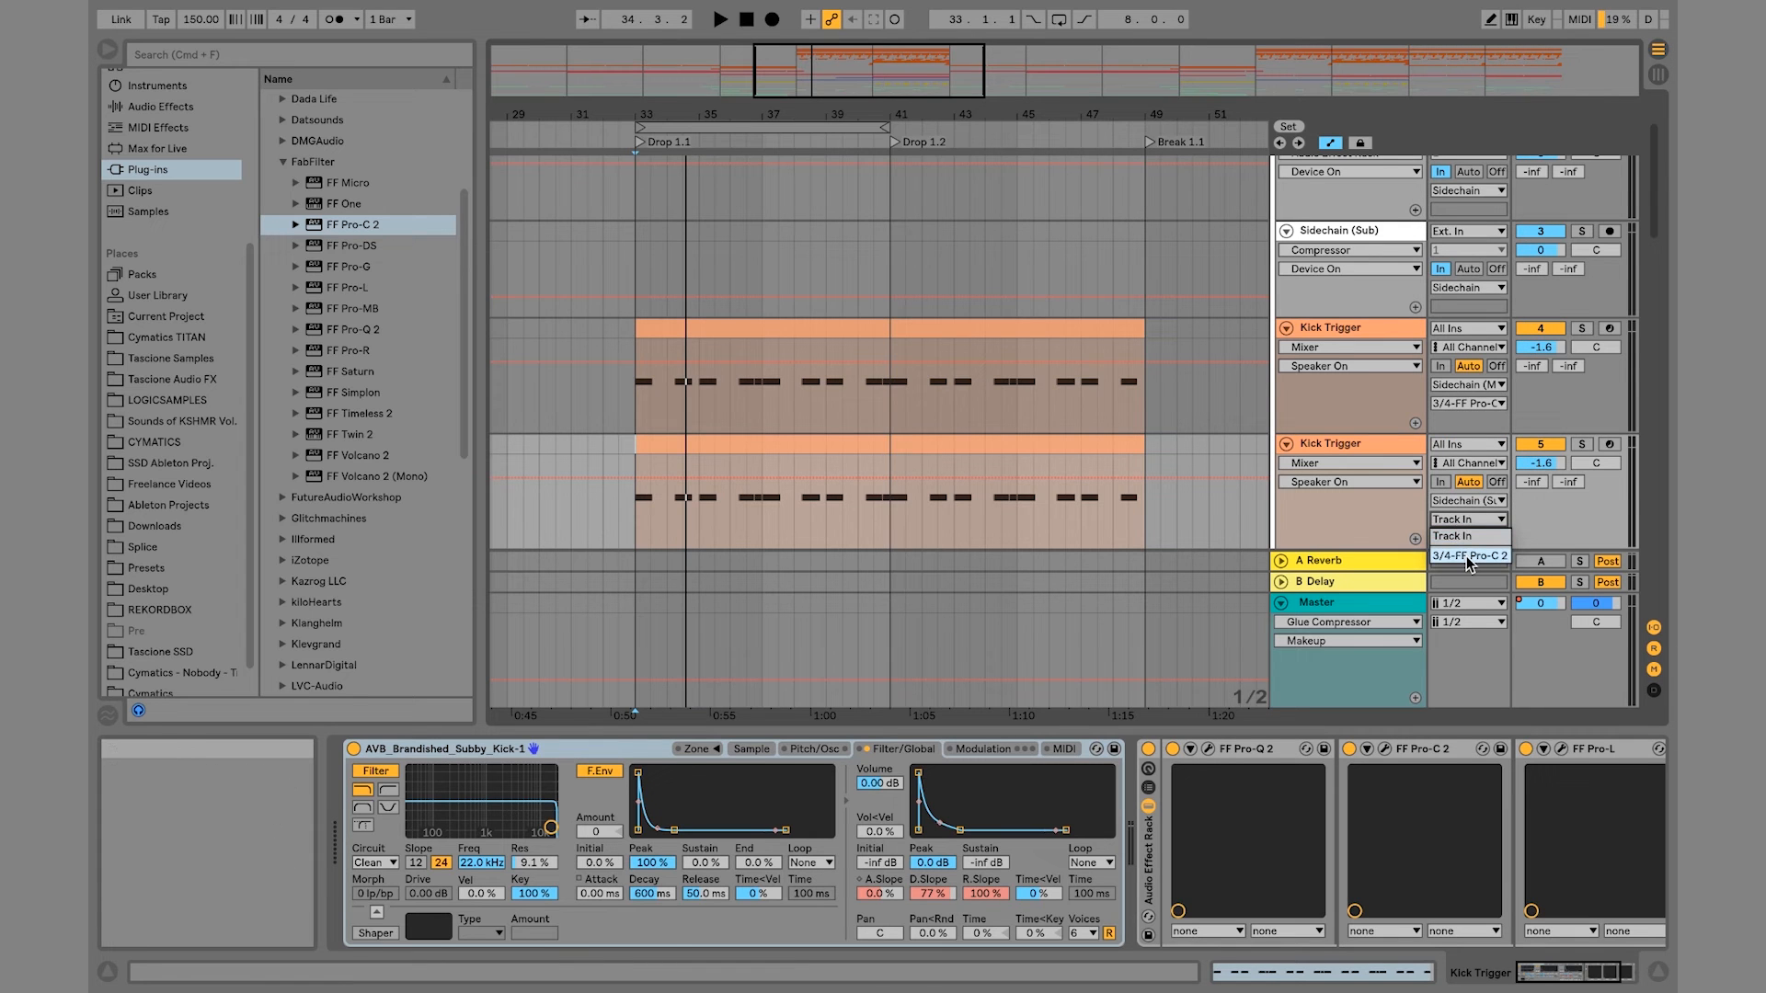
click(1466, 556)
key(space)
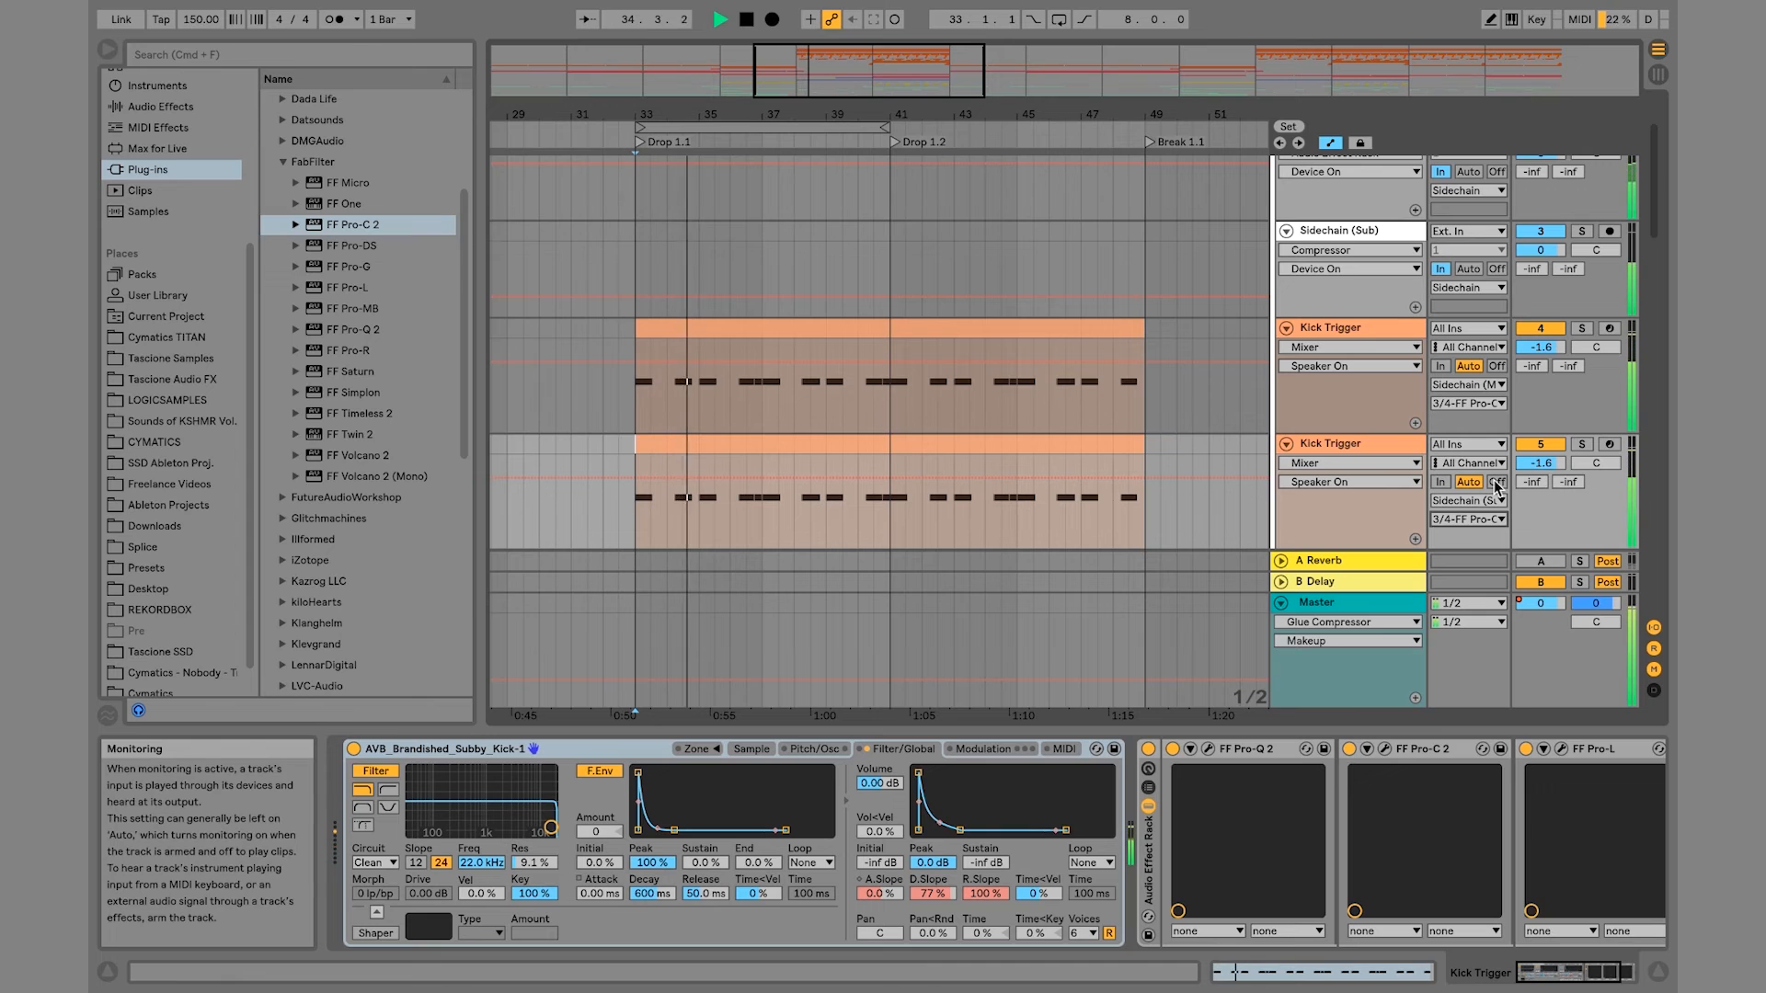
Step: Fold all tracks, rename the duplicated Kick Trigger track as Sub Trigger, and unfold it and the original Kick Trigger
alt+click(1287, 328)
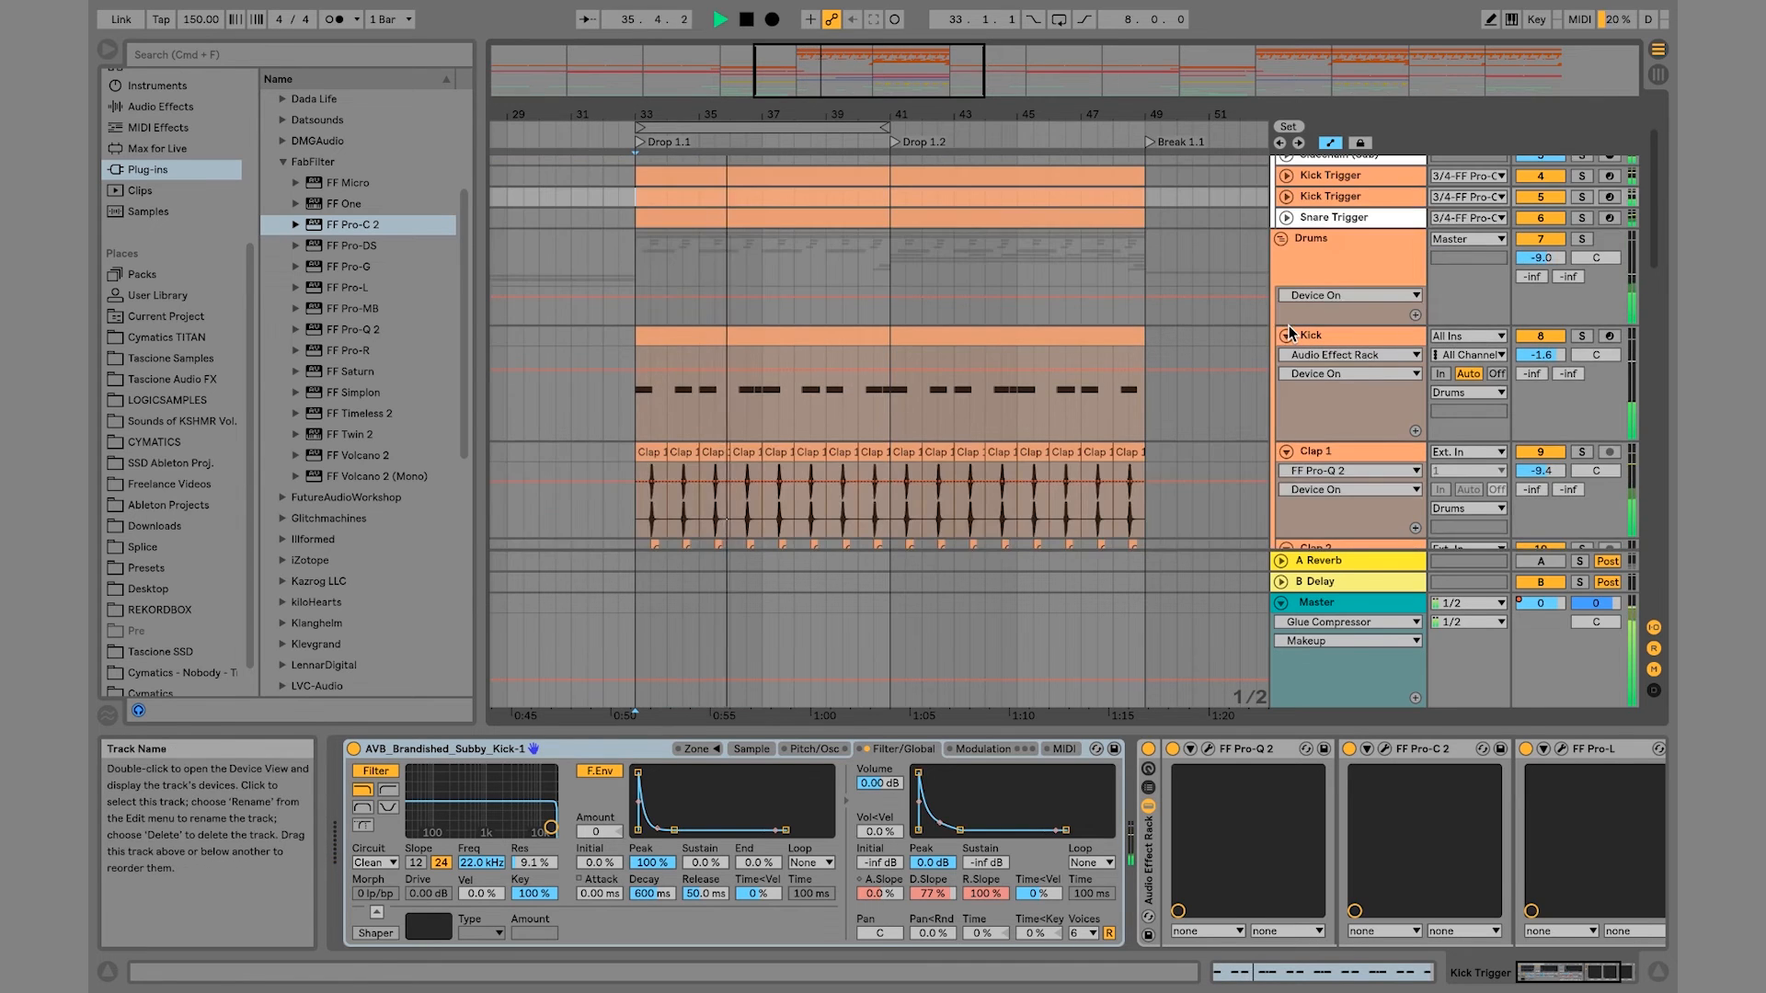
scroll(1289, 329, up, 3)
key(space)
click(1288, 307)
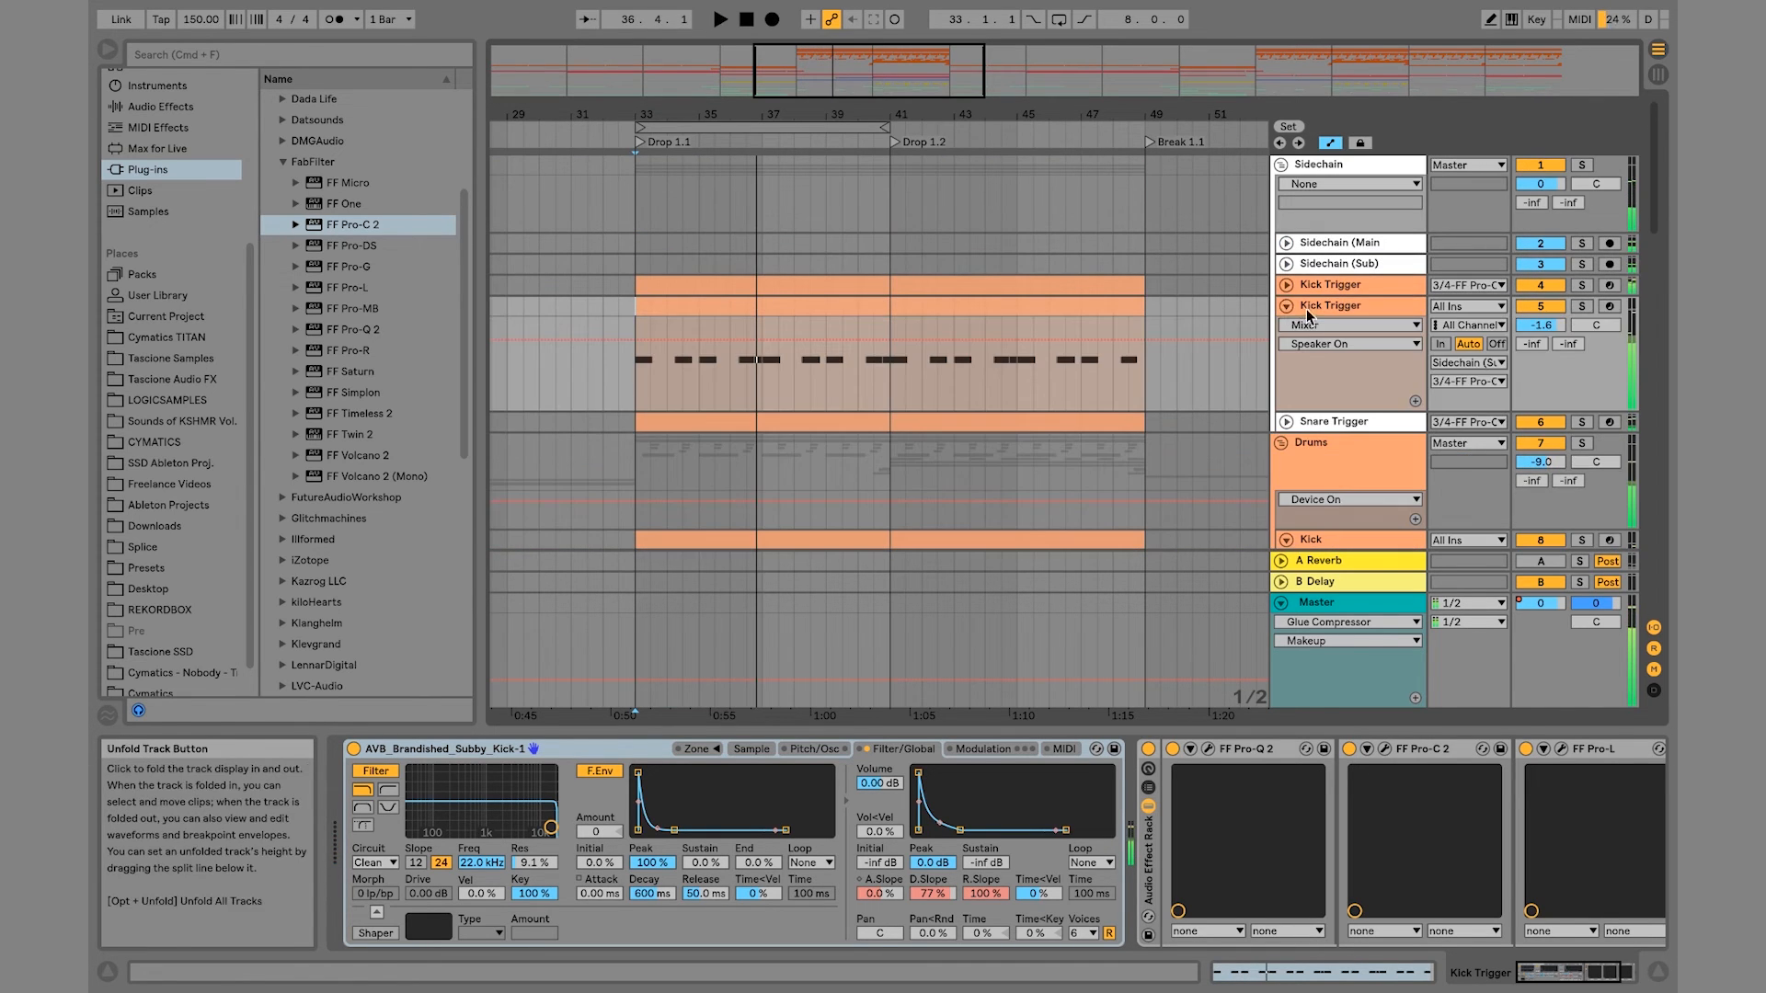
click(1320, 309)
key(super+r)
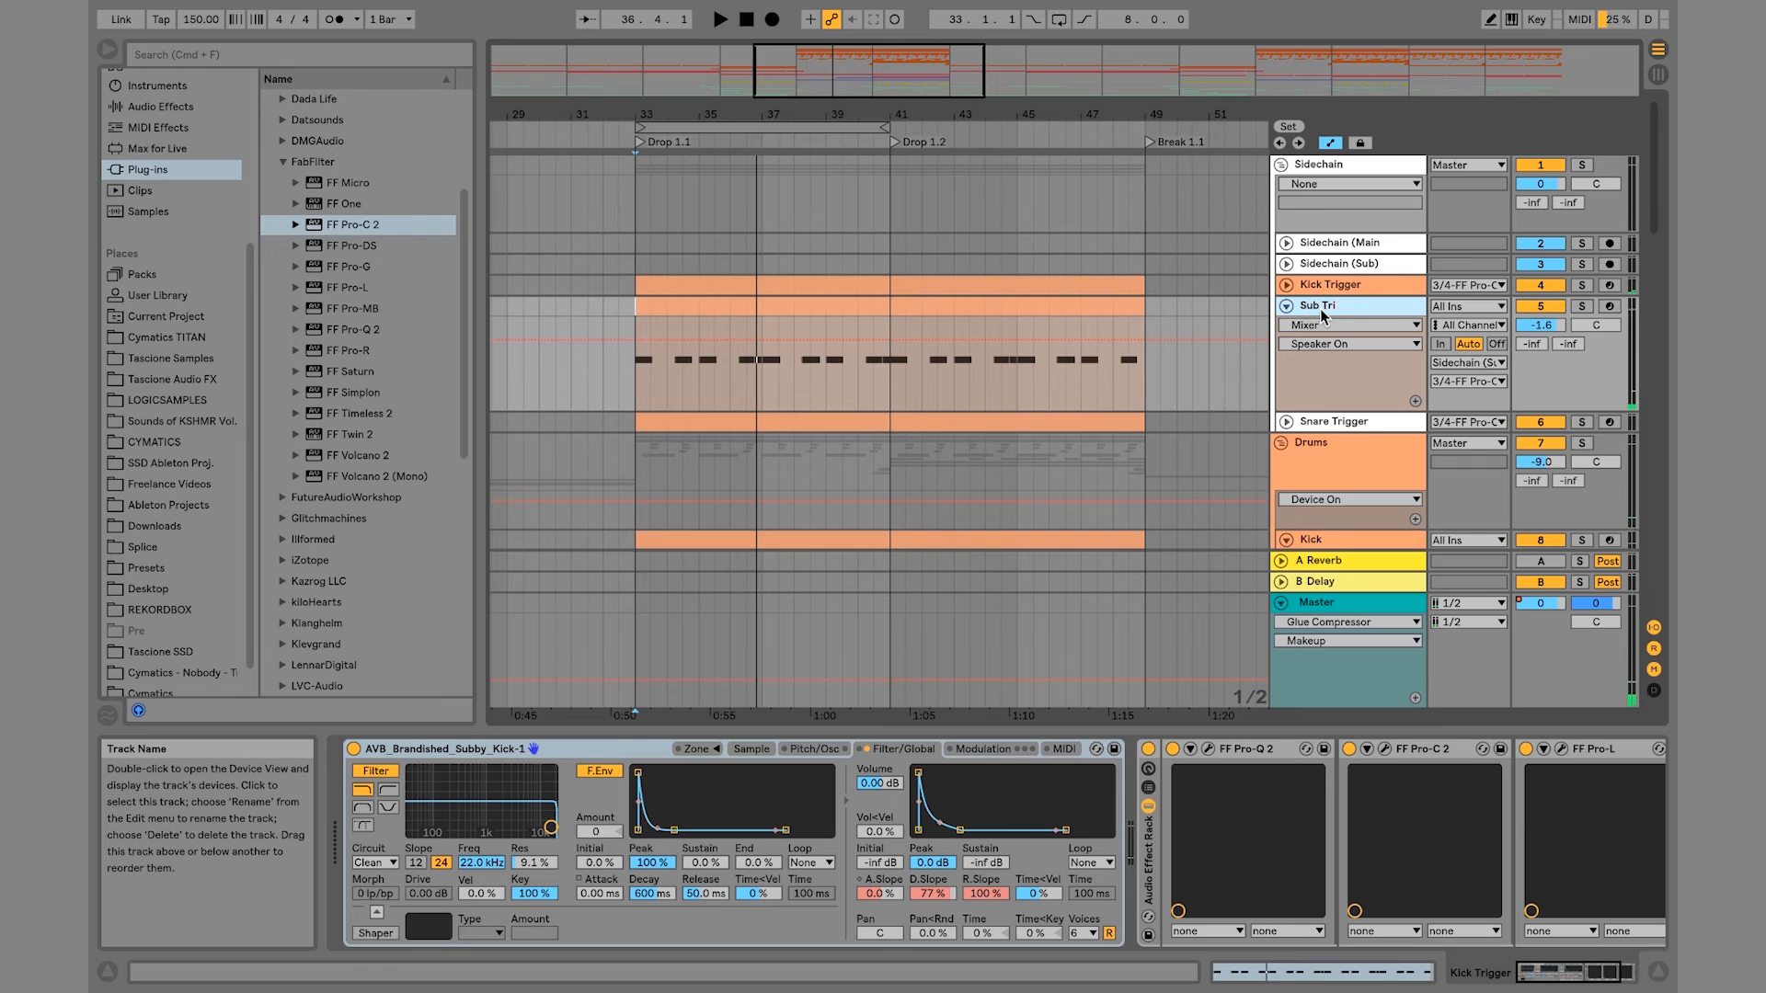
click(1287, 285)
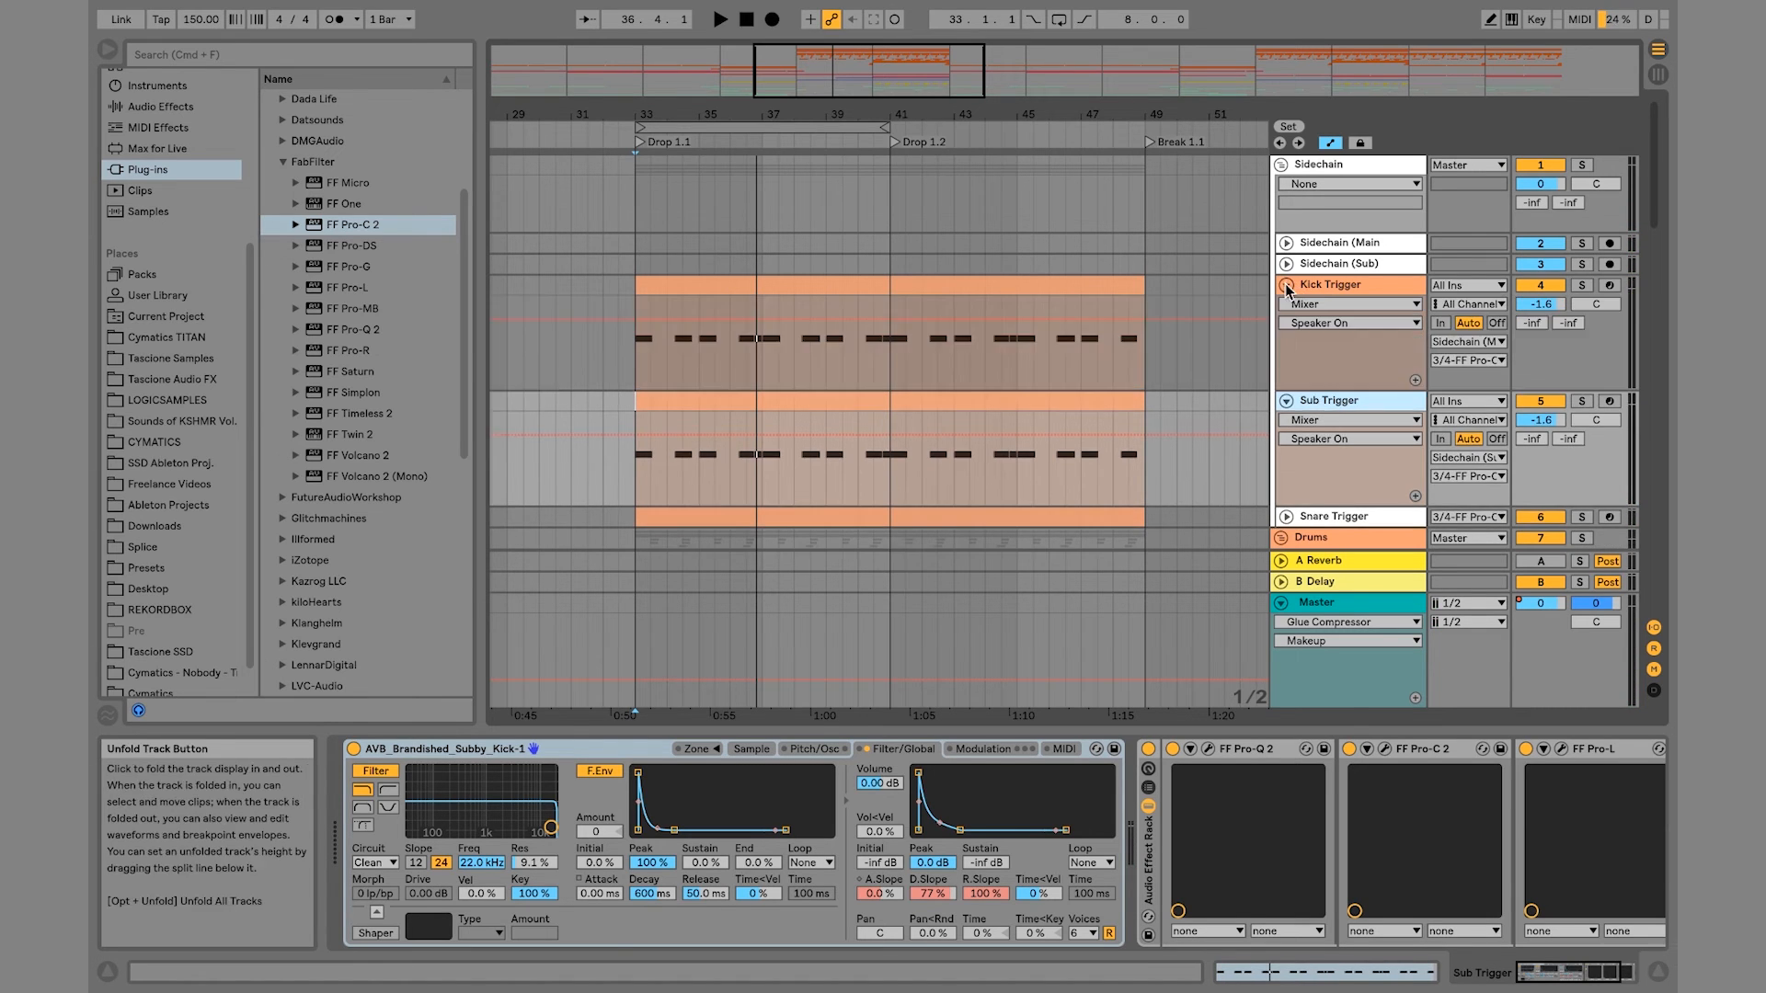
Step: Show the device chain on the Sidechain (Main) track
click(1326, 287)
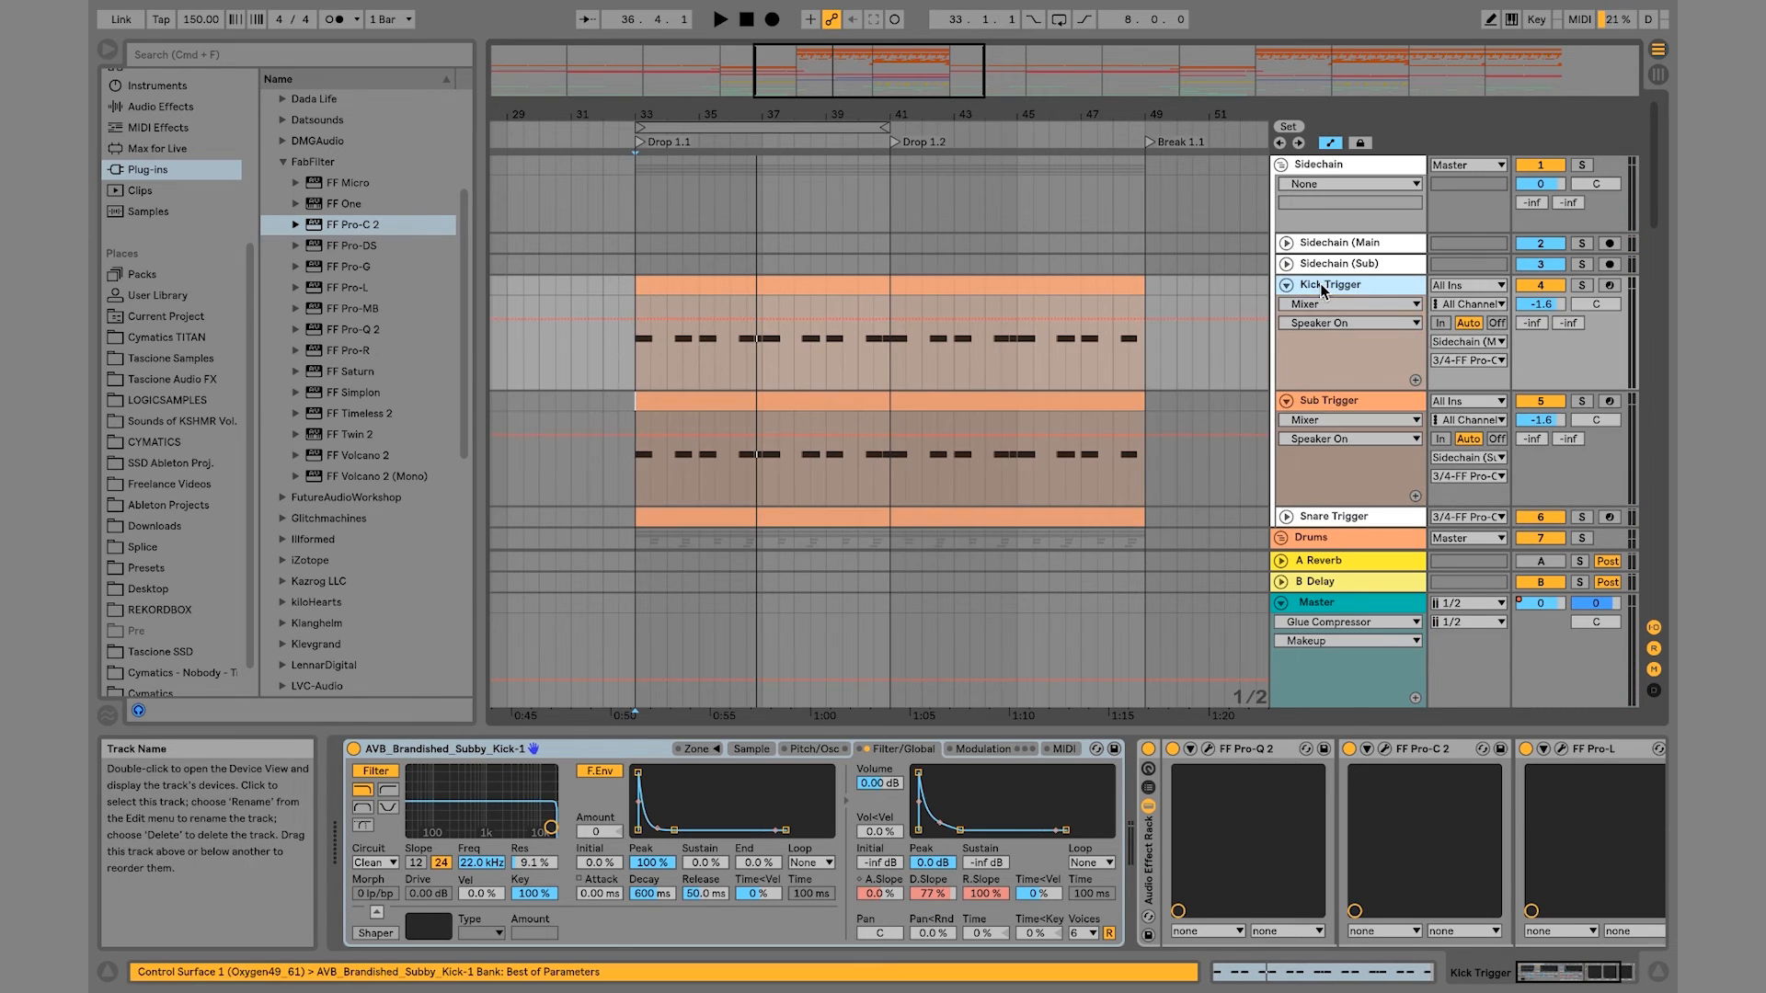
click(1342, 243)
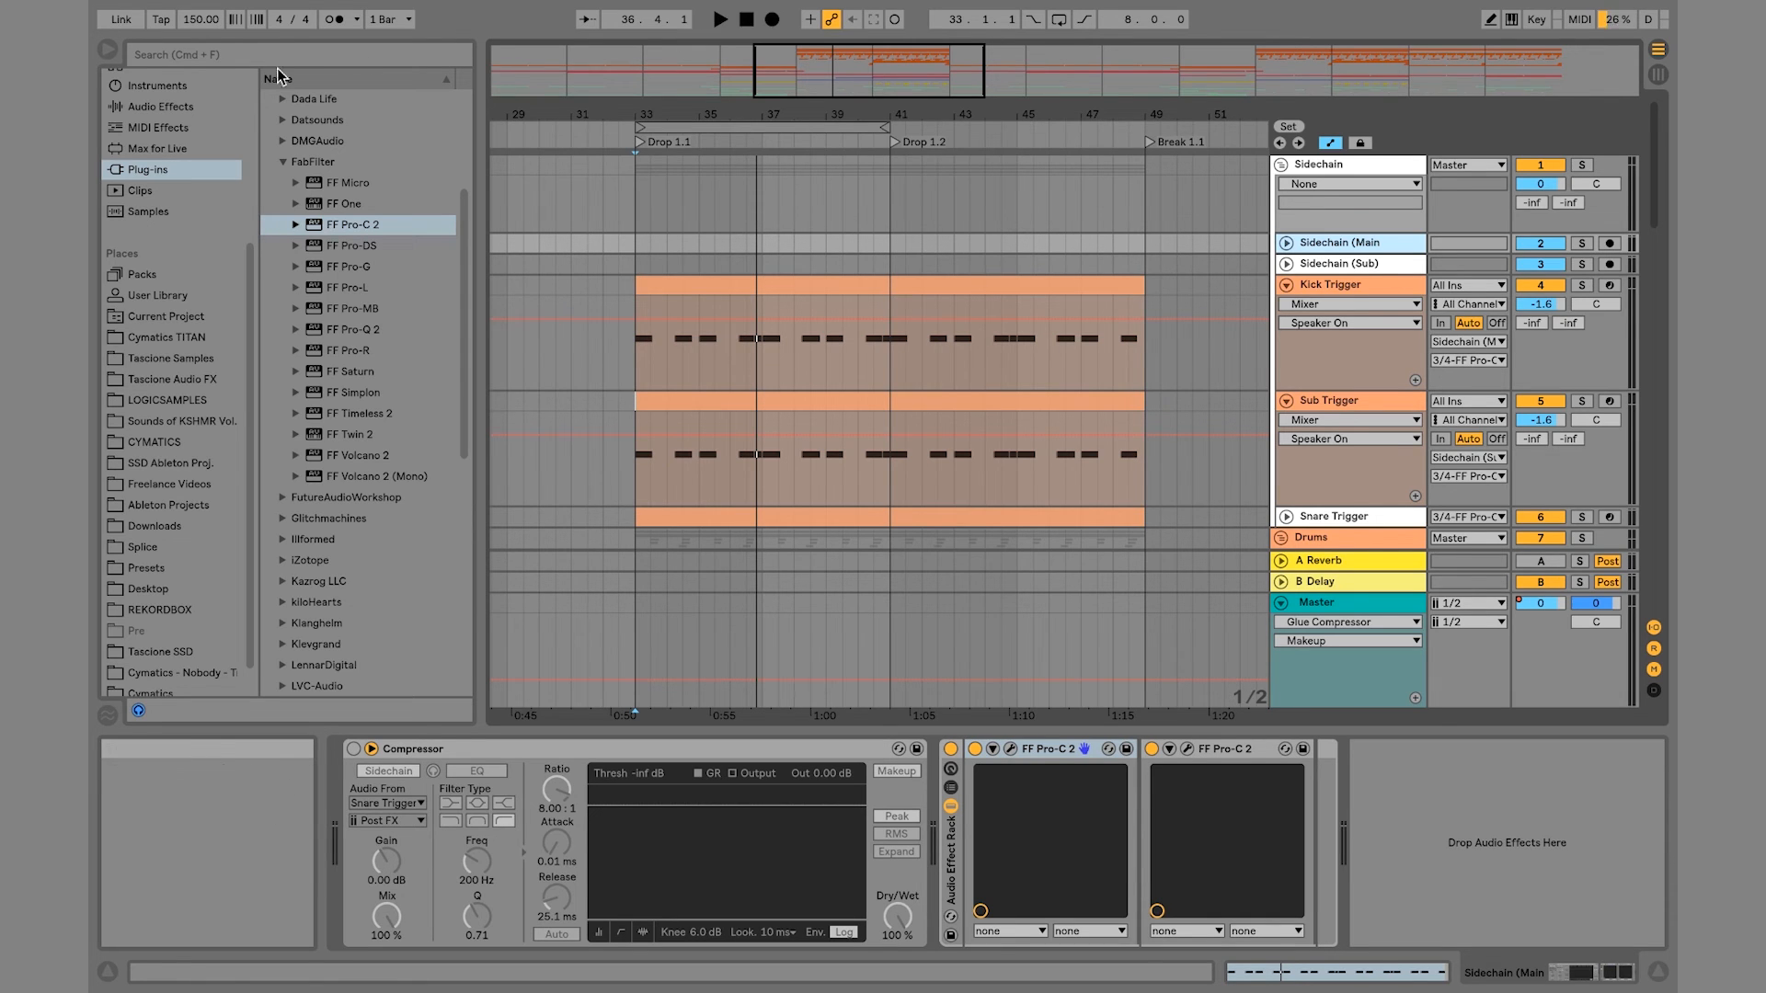
scroll(170, 81, up, 1)
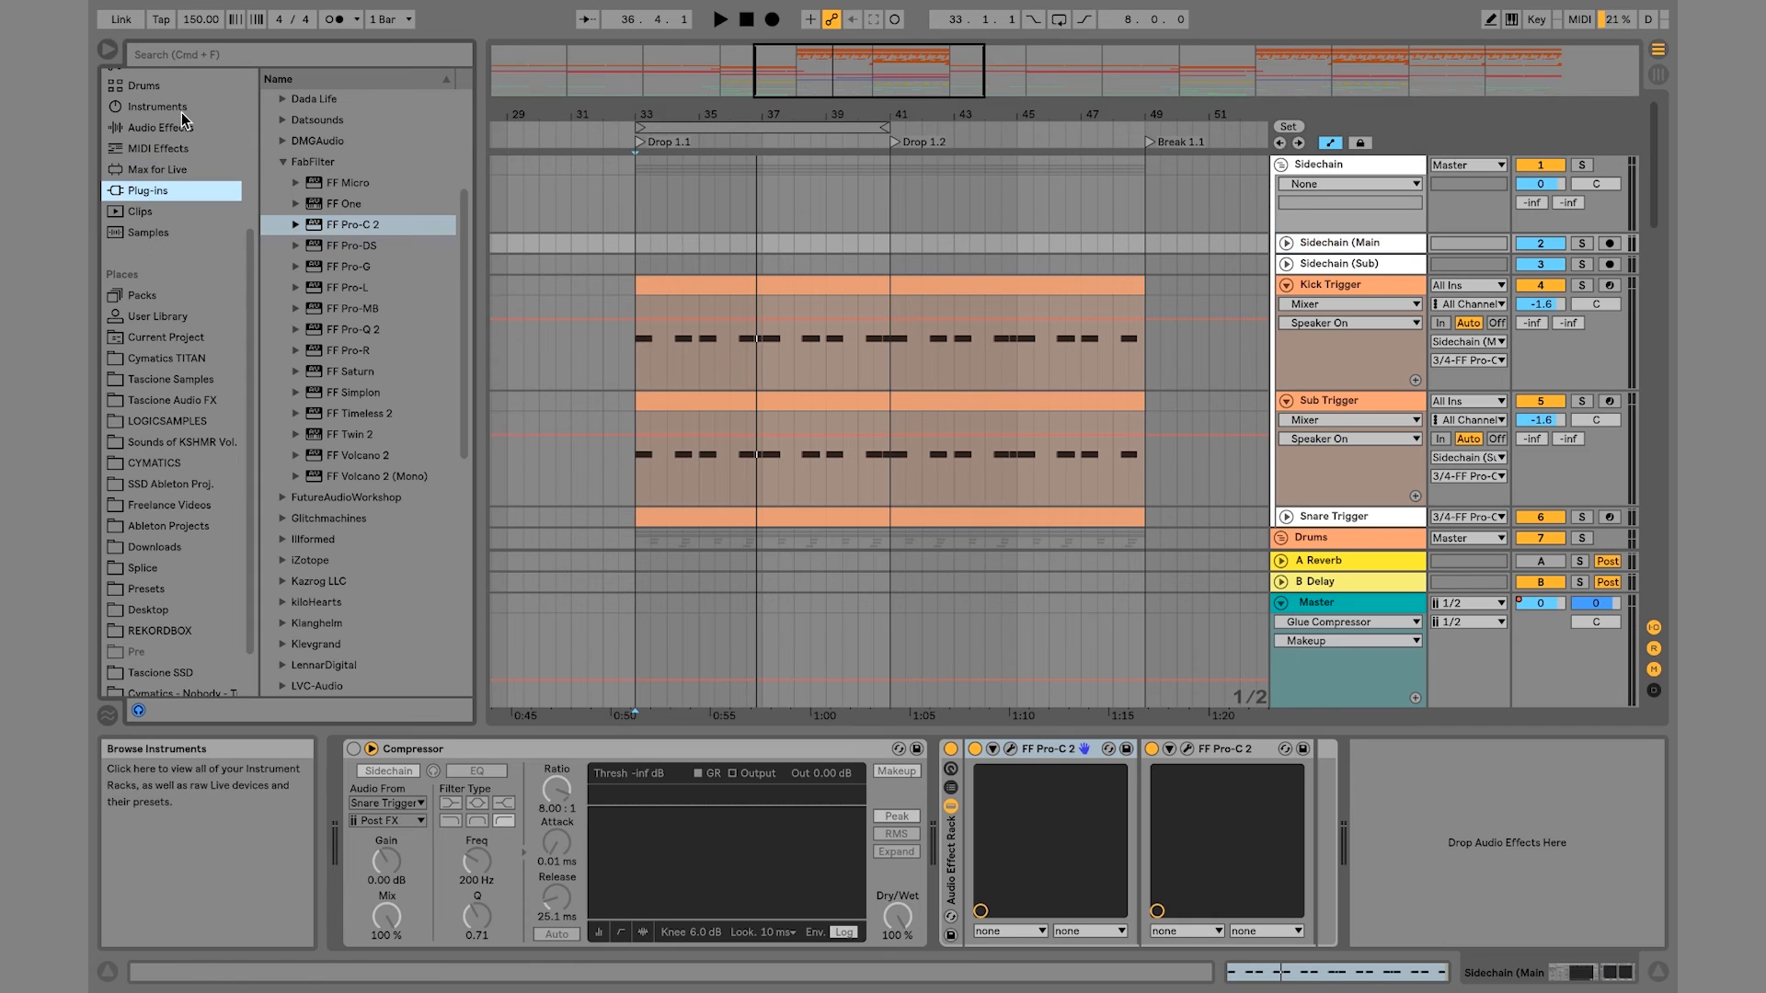
Step: Show the Sub Trigger track's device chain and check the output destinations available for its routing
click(1360, 399)
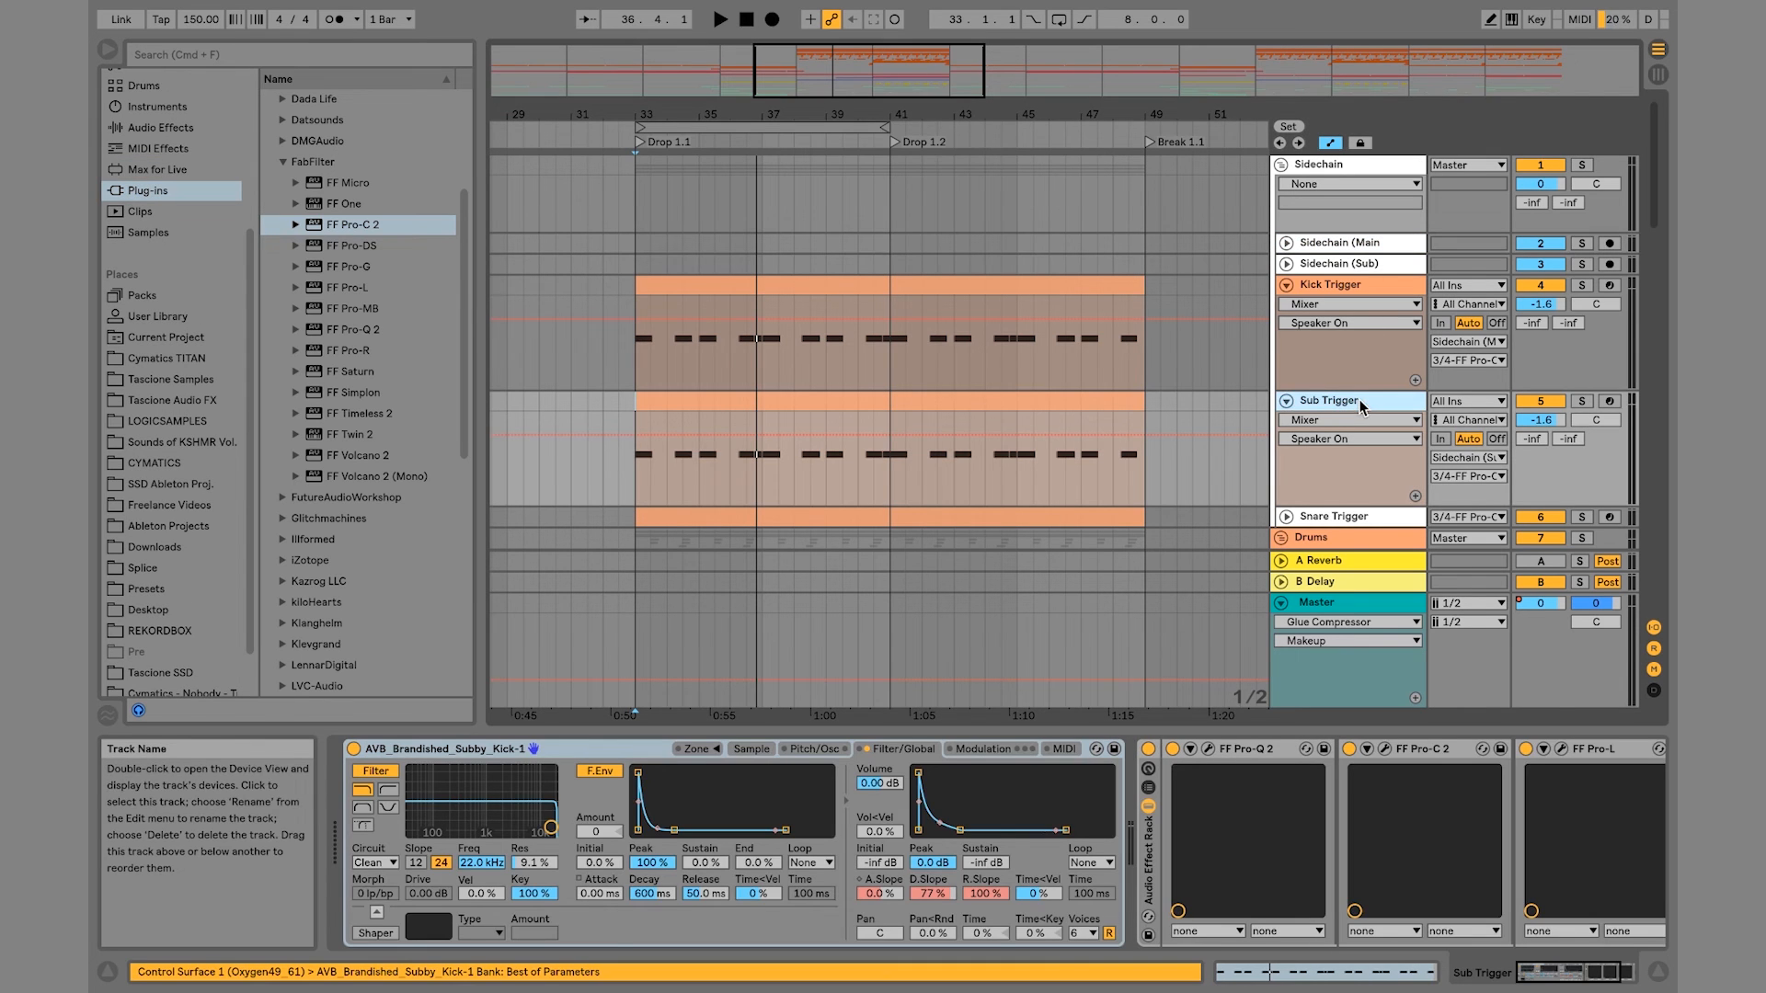
click(1469, 457)
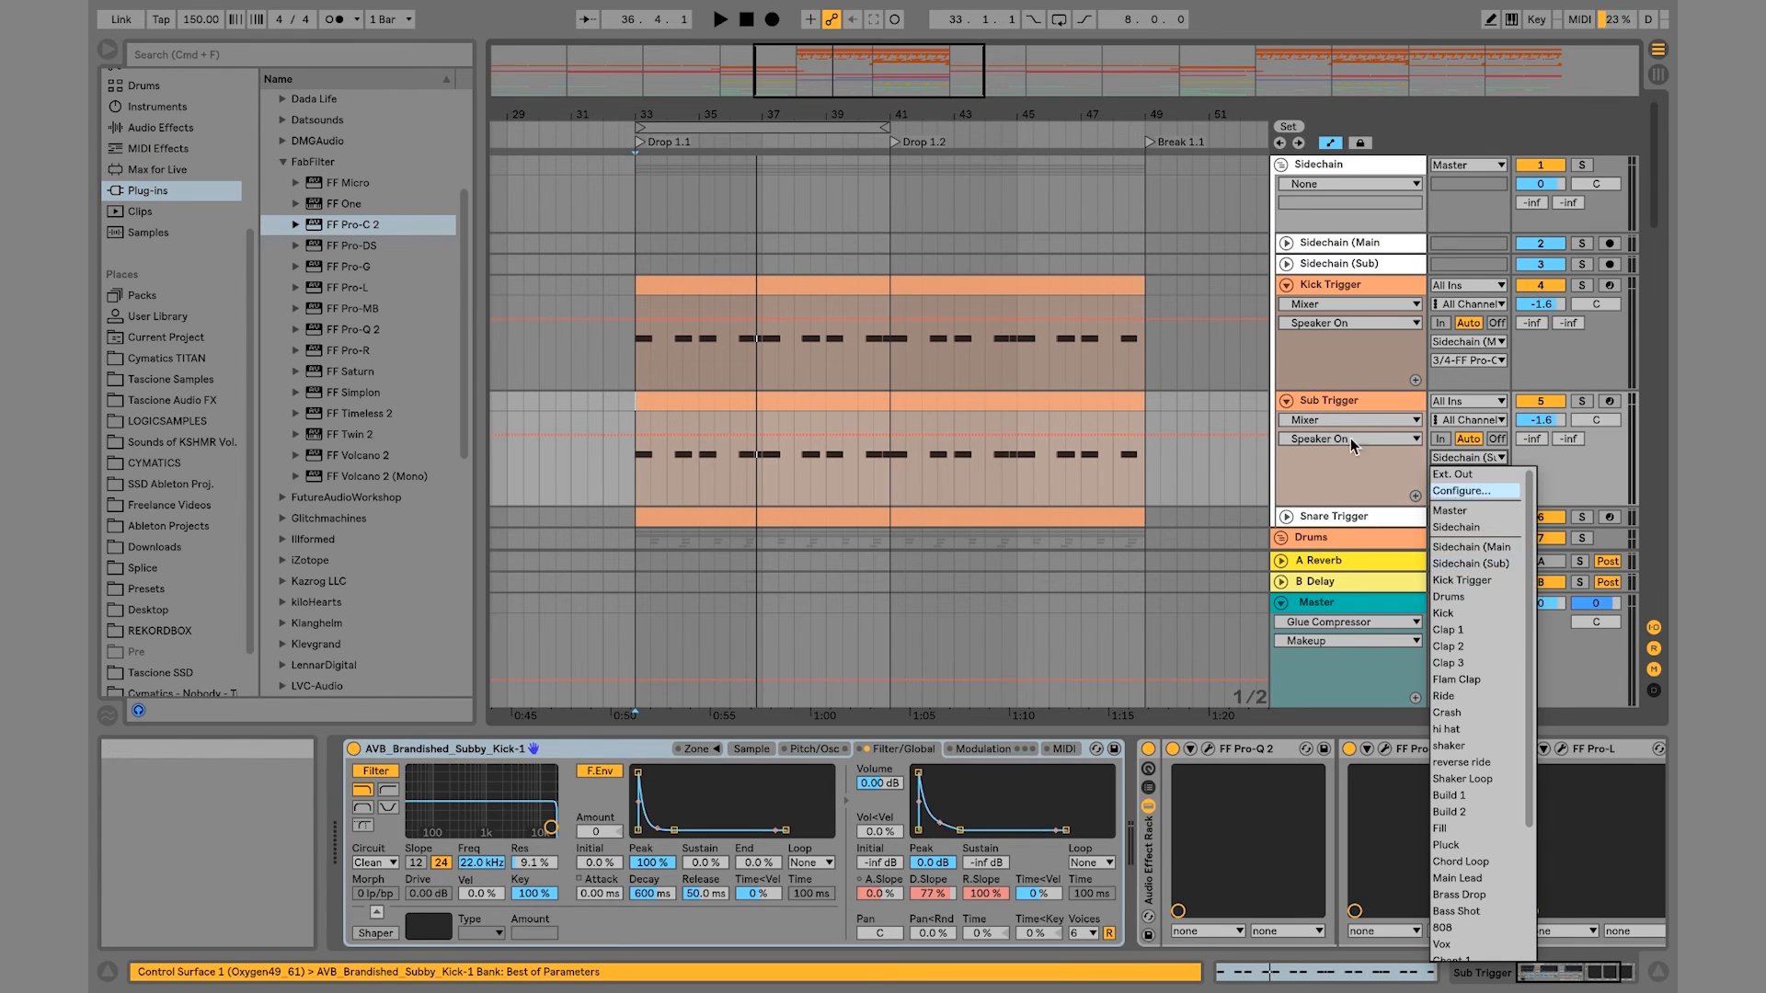
click(1331, 406)
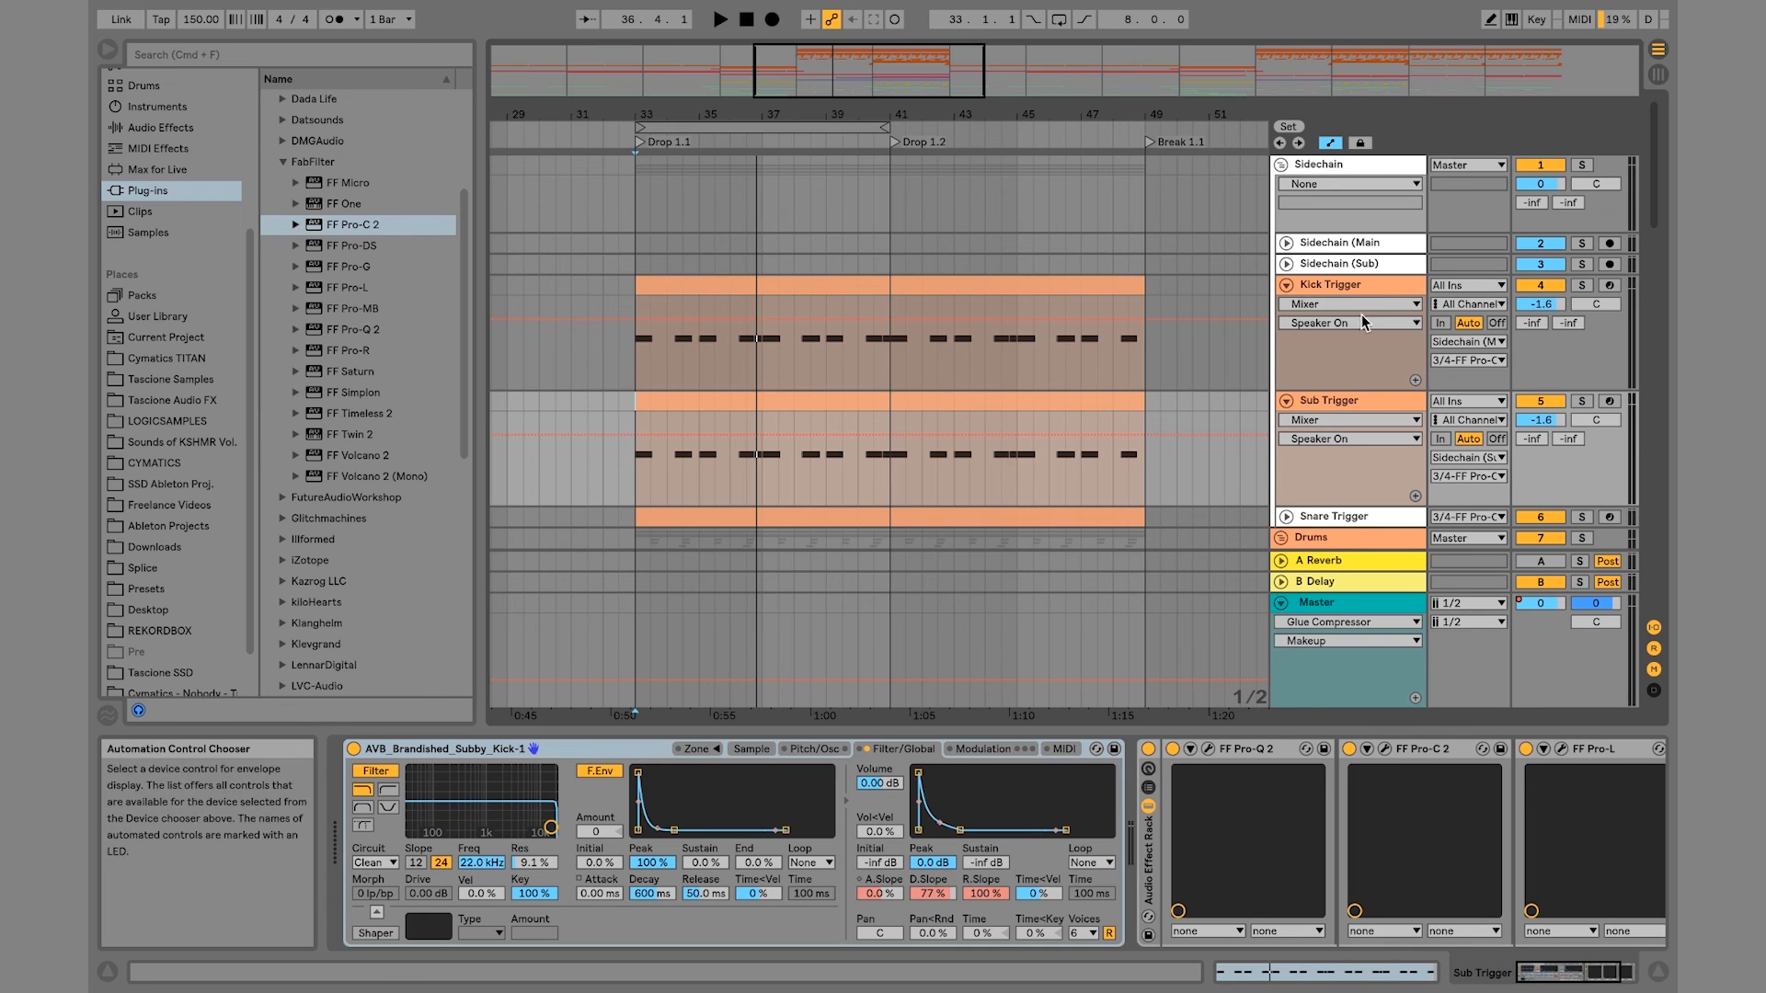
Step: Fold the Kick Trigger and Sub Trigger tracks and collapse the Drums, Synths - Drop and Sidechain groups
click(1287, 286)
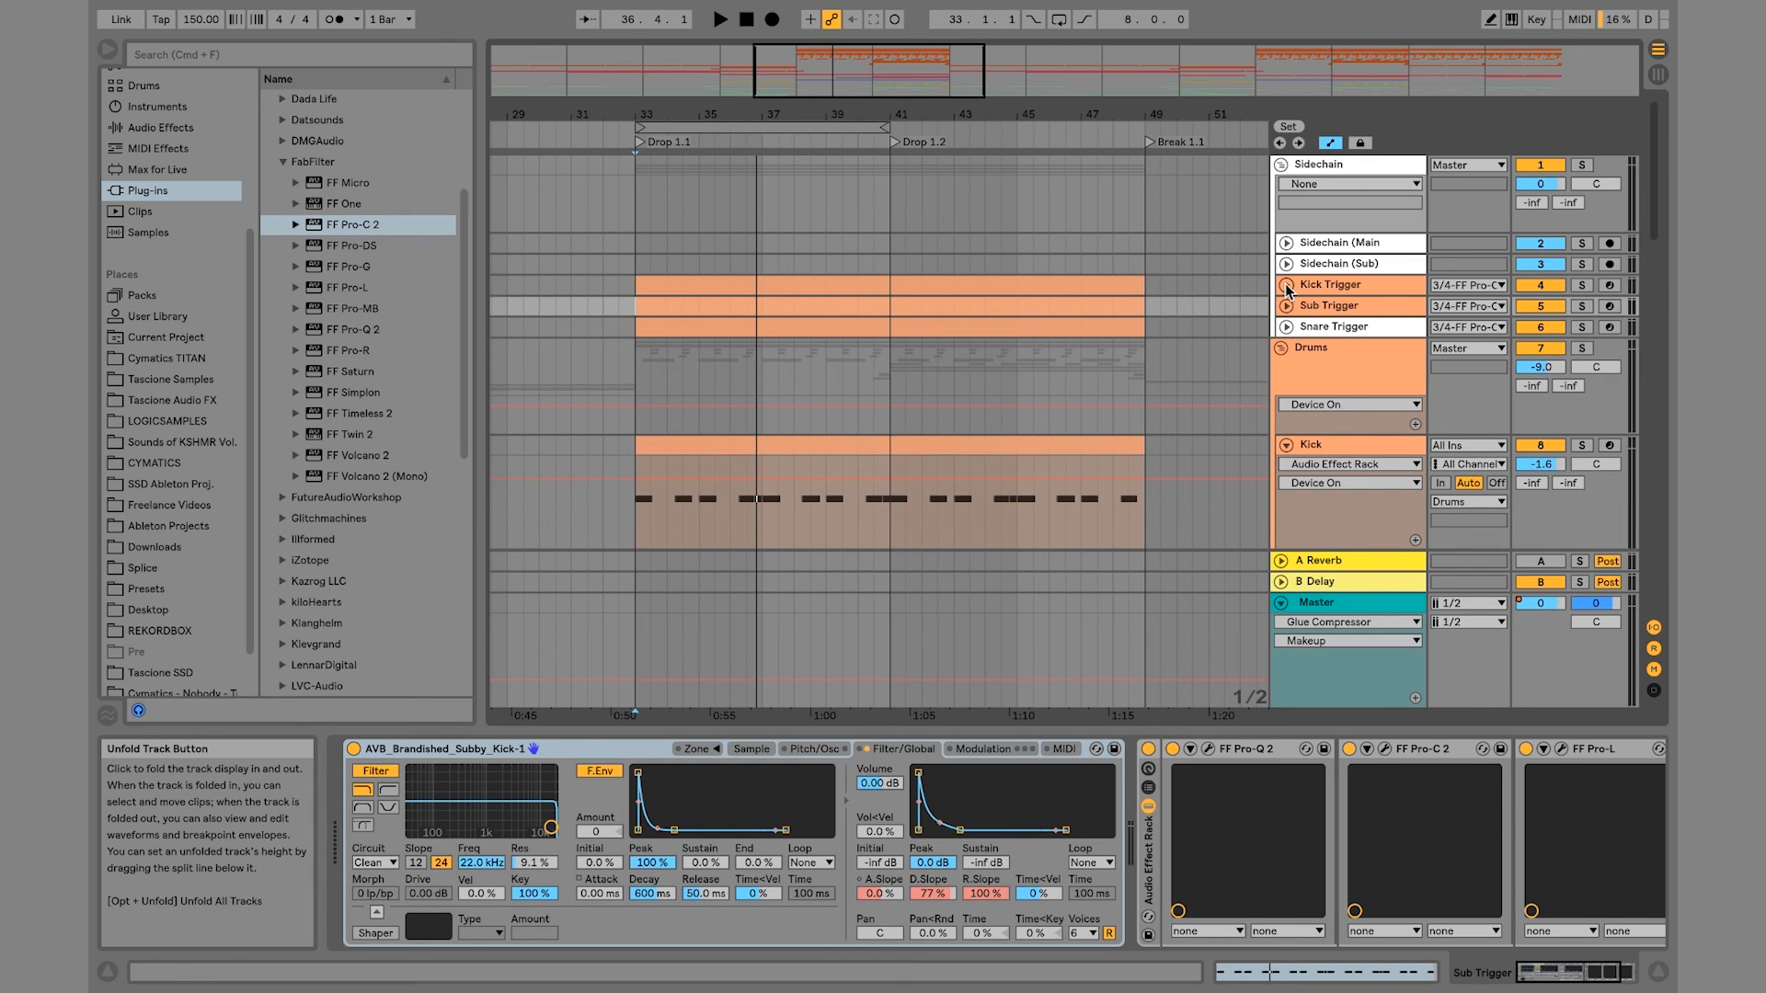
click(1283, 351)
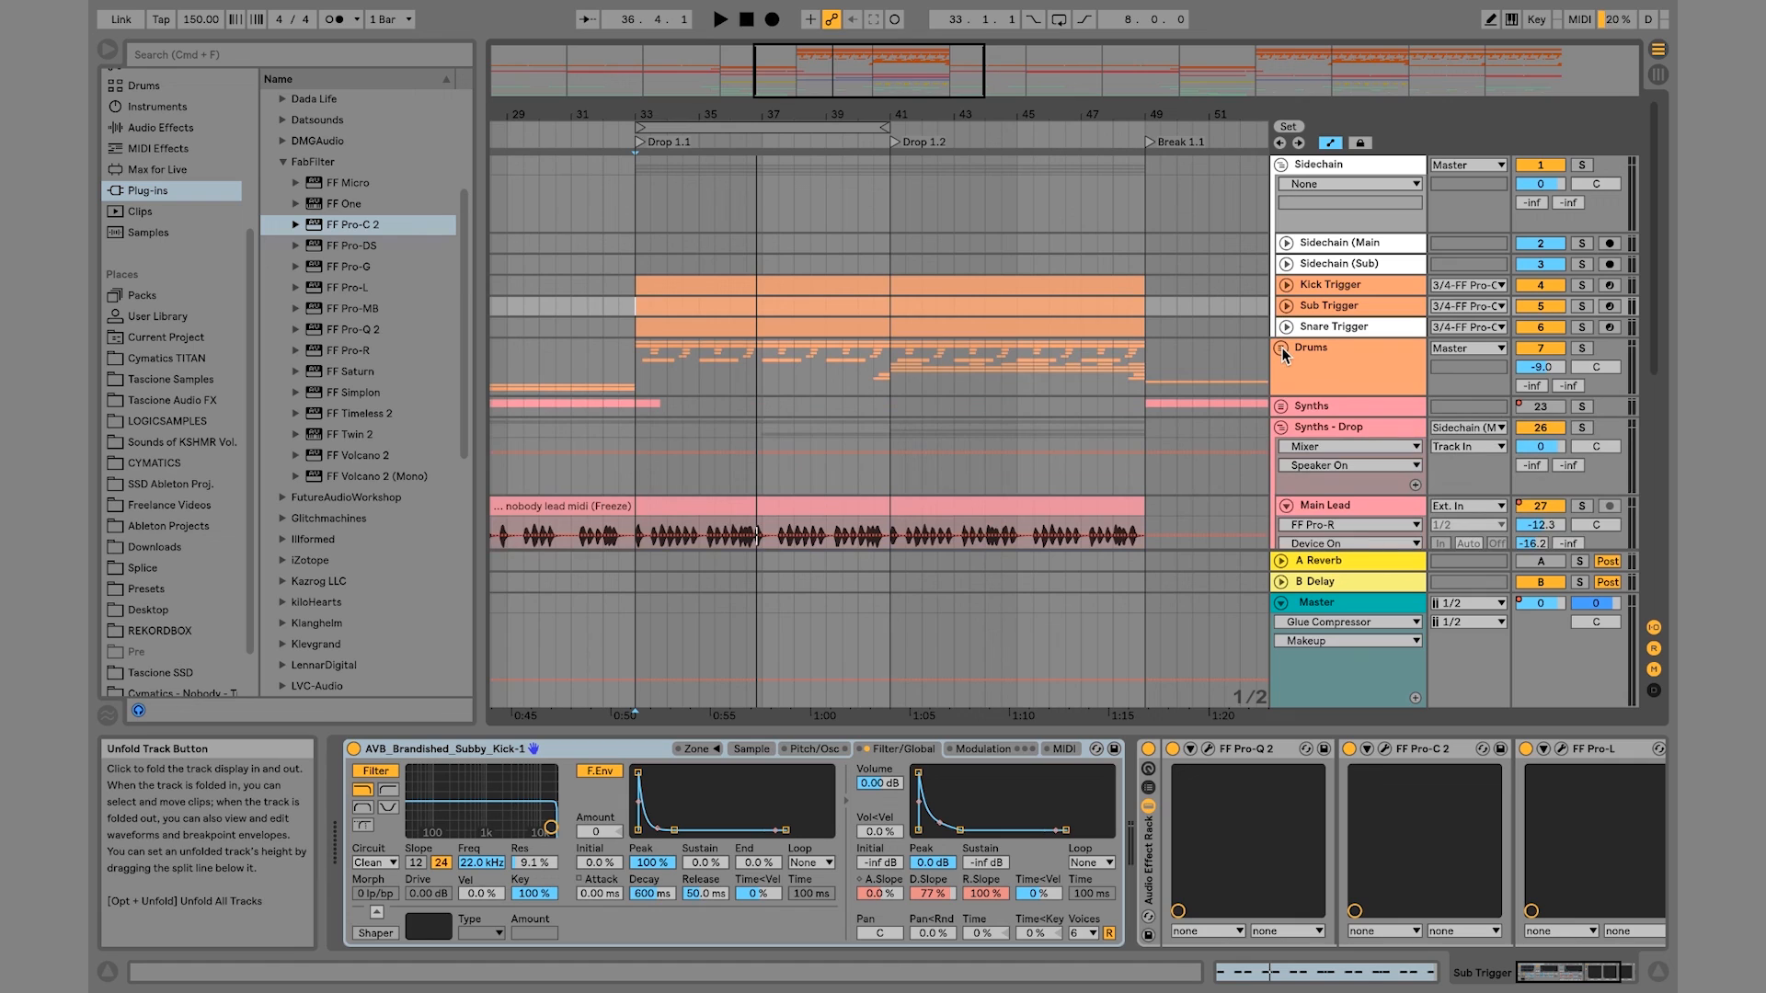
click(1283, 429)
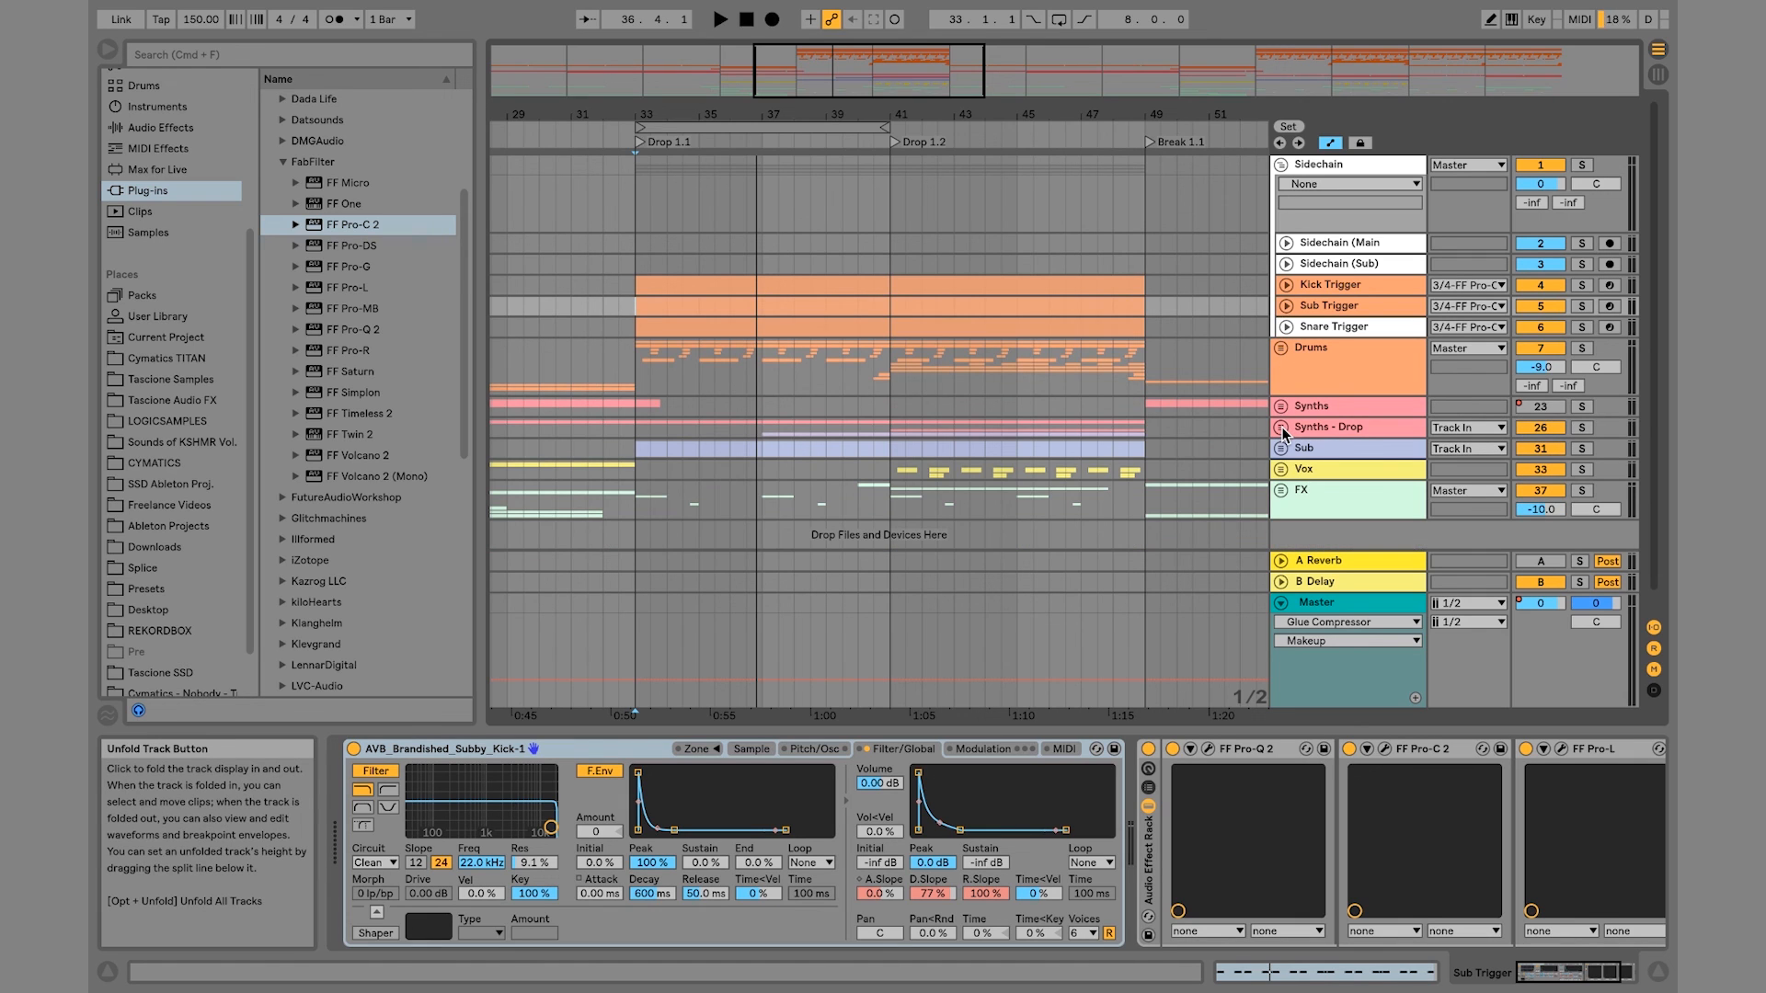
click(1282, 164)
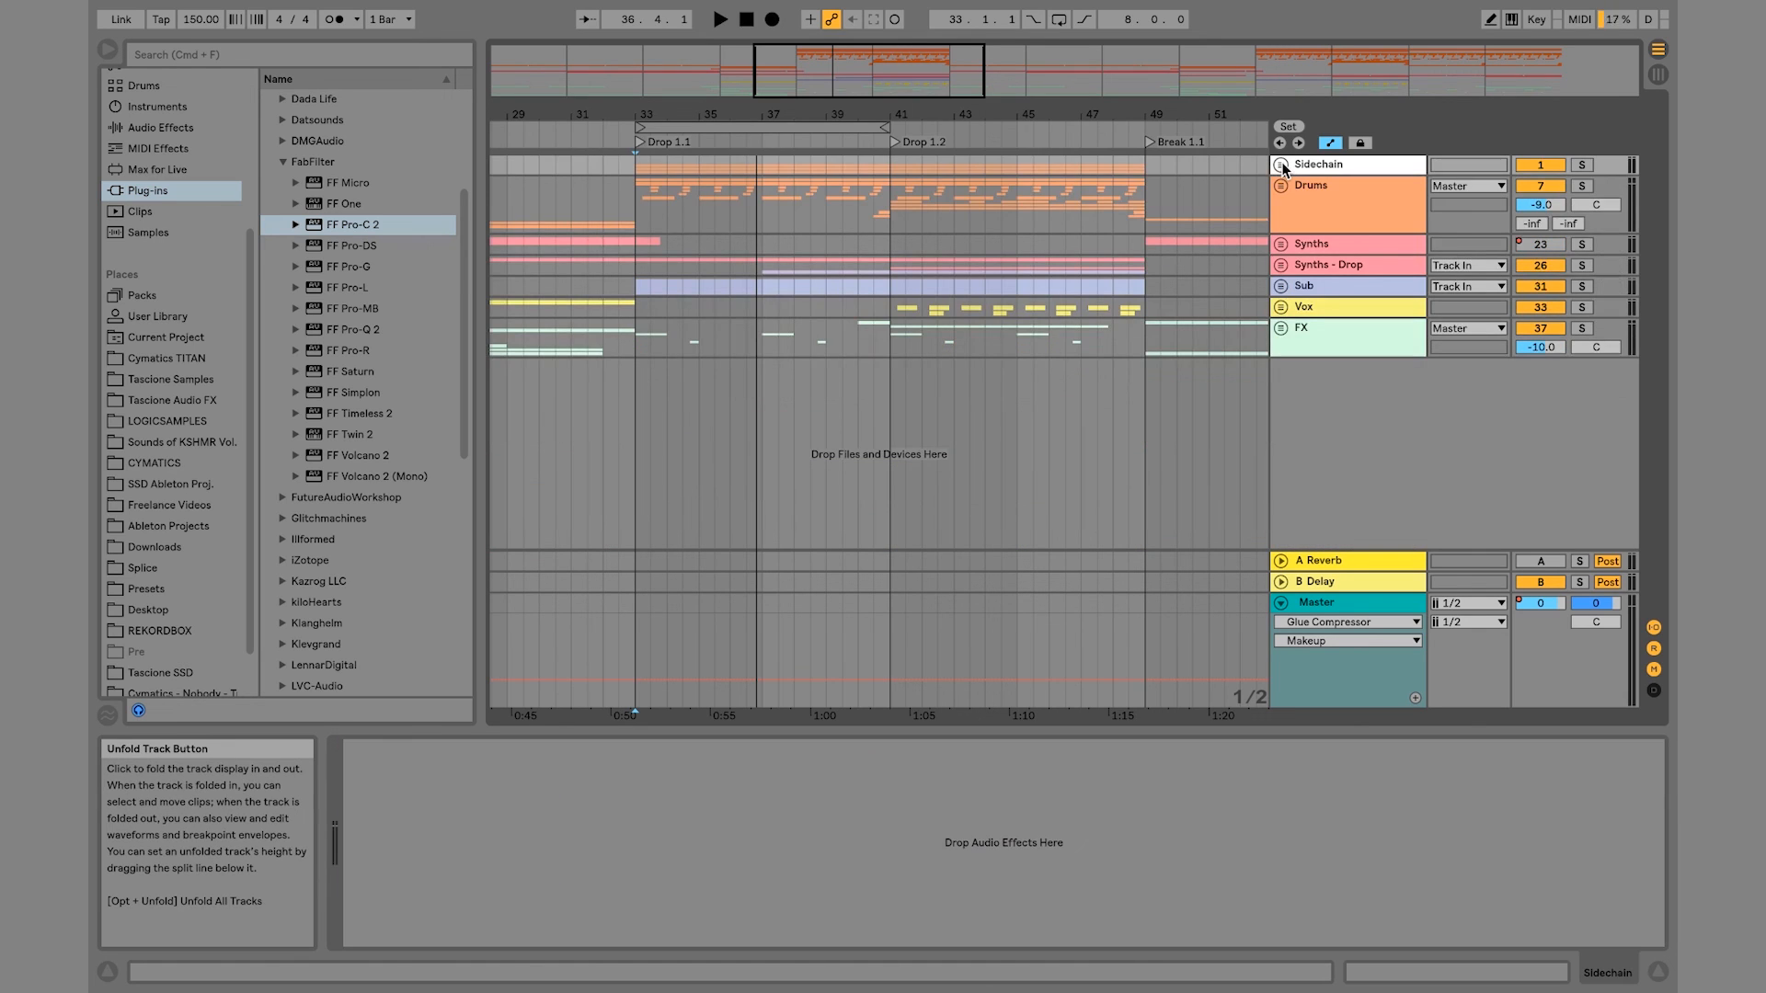